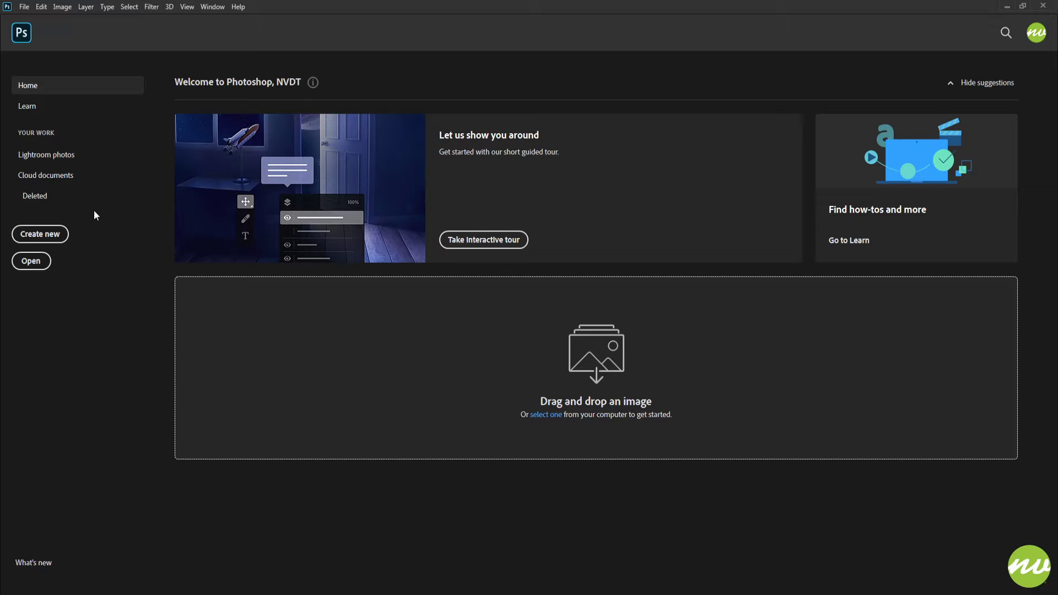
# Step: Create a new 4096 x 2160 px RGB document at 300 ppi with a white background and fit it to the screen
pyautogui.click(40, 233)
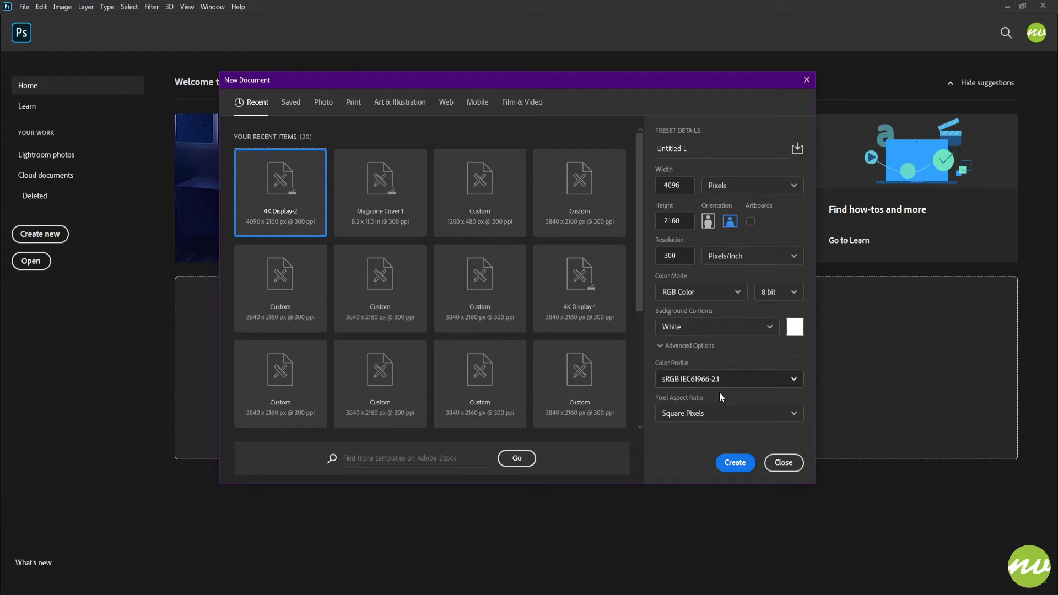
pyautogui.click(736, 463)
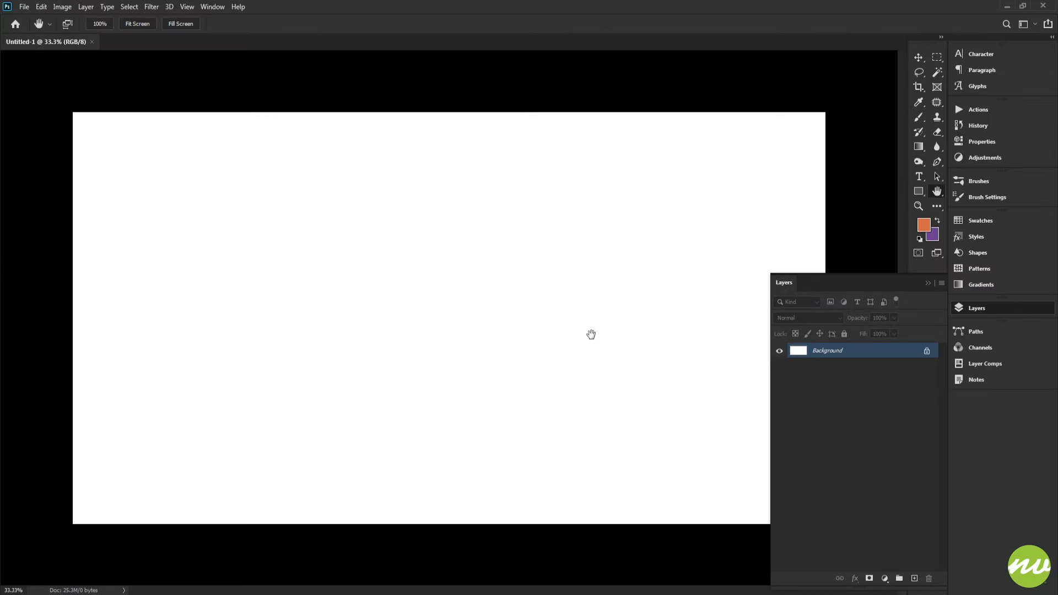
pyautogui.click(138, 26)
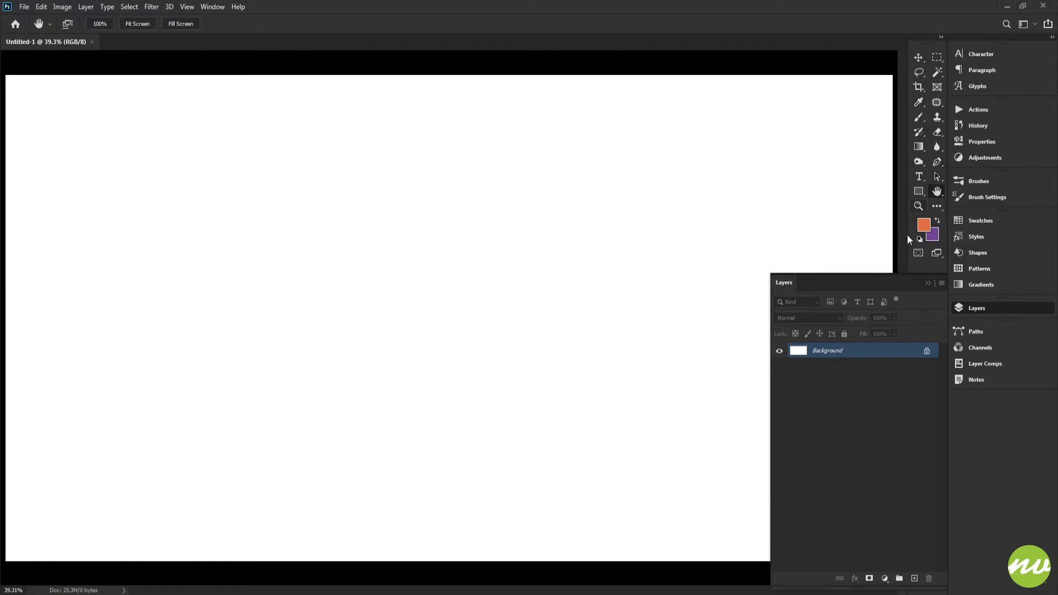
# Step: Check the foreground and background colours, and fill the Background layer with the purple background colour 7a4ea0
pyautogui.click(925, 226)
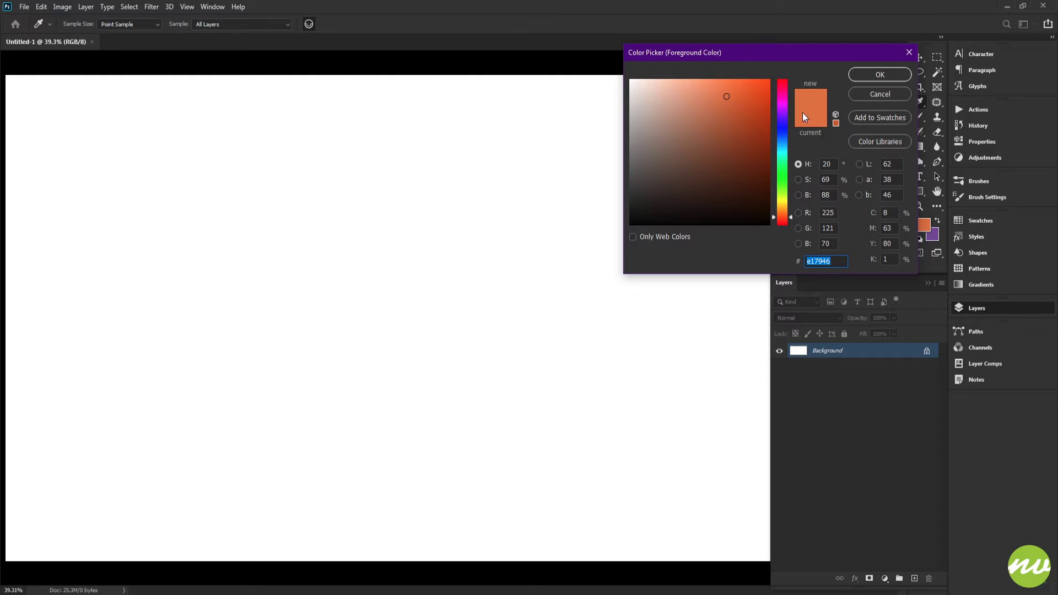
pyautogui.click(832, 259)
pyautogui.click(870, 98)
pyautogui.click(931, 236)
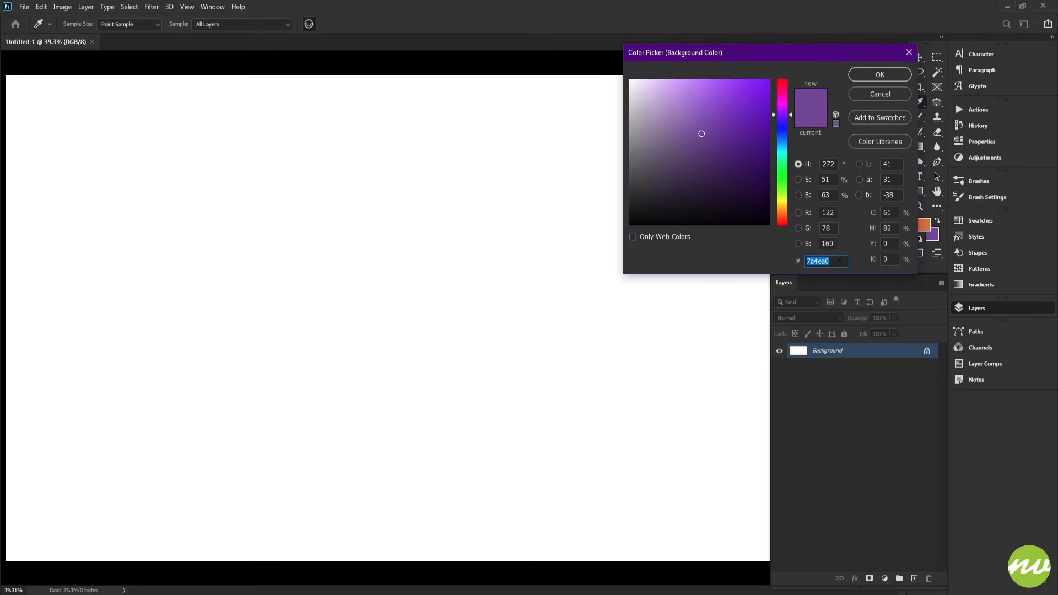
pyautogui.click(839, 261)
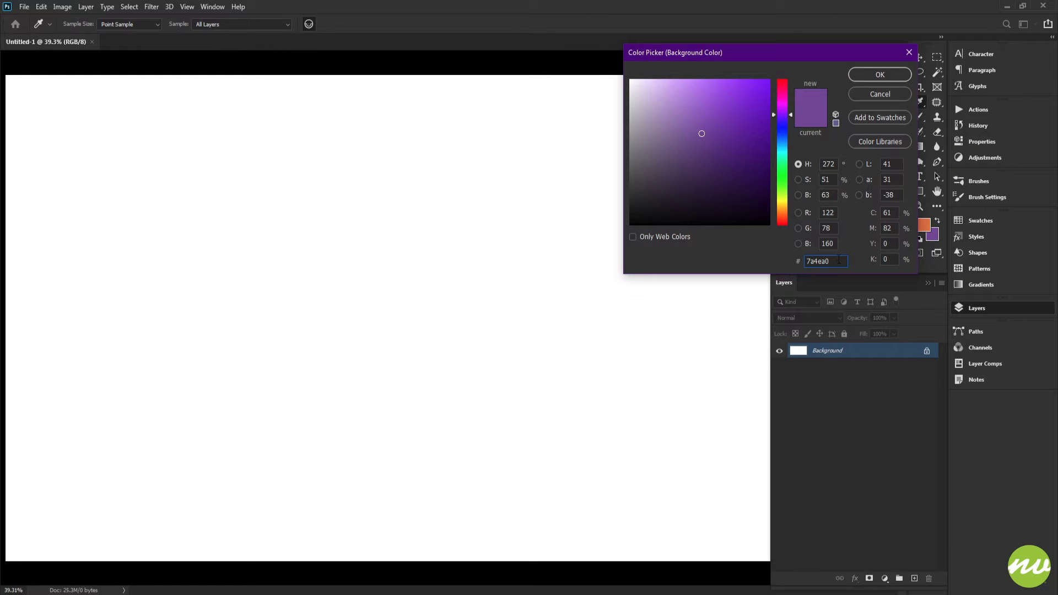
pyautogui.click(868, 96)
pyautogui.press('h')
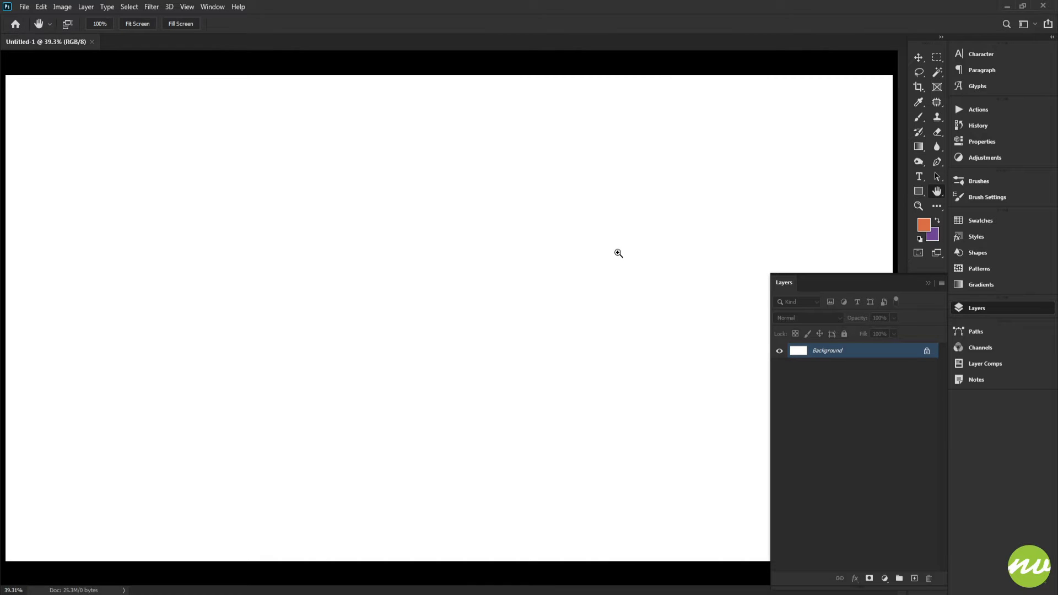
pyautogui.hotkey('ctrl', 'BackSpace')
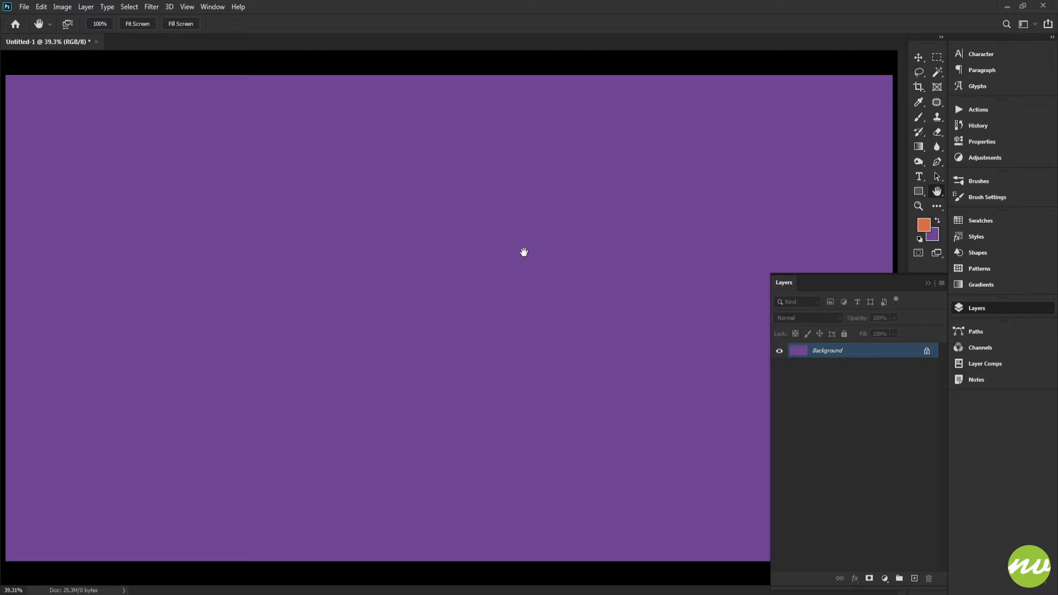
# Step: Create a new layer group above the Background layer and name it Starfish
pyautogui.keyDown('alt'); pyautogui.click(900, 577); pyautogui.keyUp('alt')
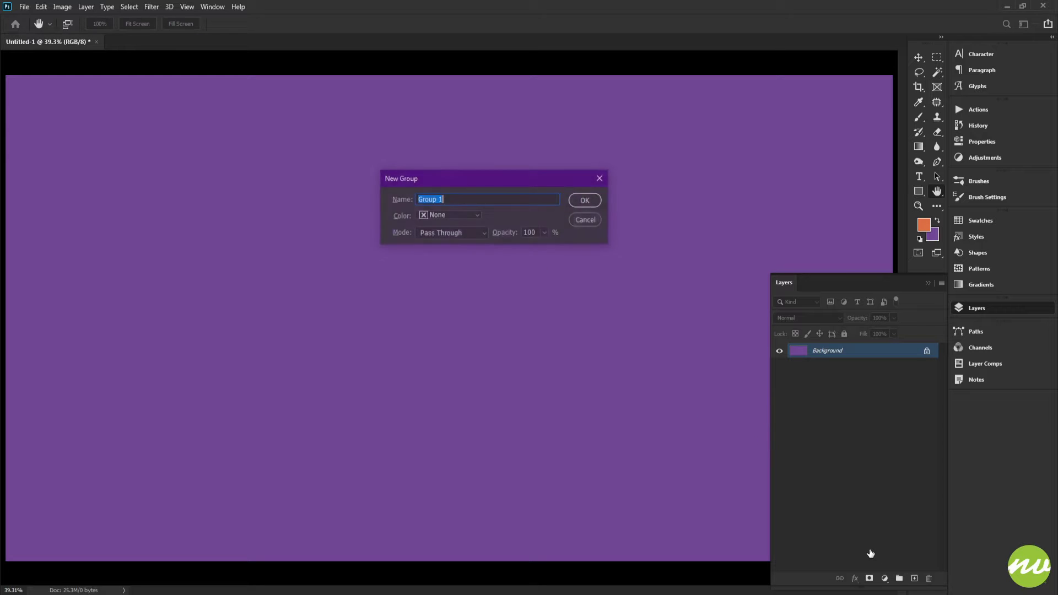
pyautogui.write('Star')
pyautogui.press('Return')
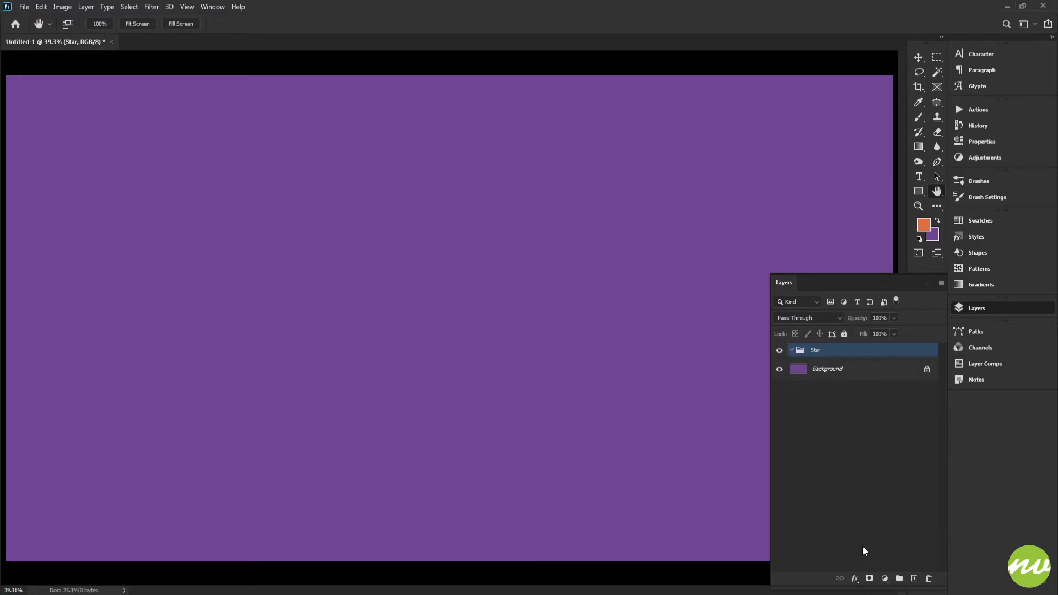
pyautogui.doubleClick(818, 351)
pyautogui.write('Starfish')
pyautogui.press('Return')
# Step: Place a vertical and a horizontal guide through the centre of the canvas, using temporarily shown rulers
pyautogui.hotkey('ctrl', 'r')
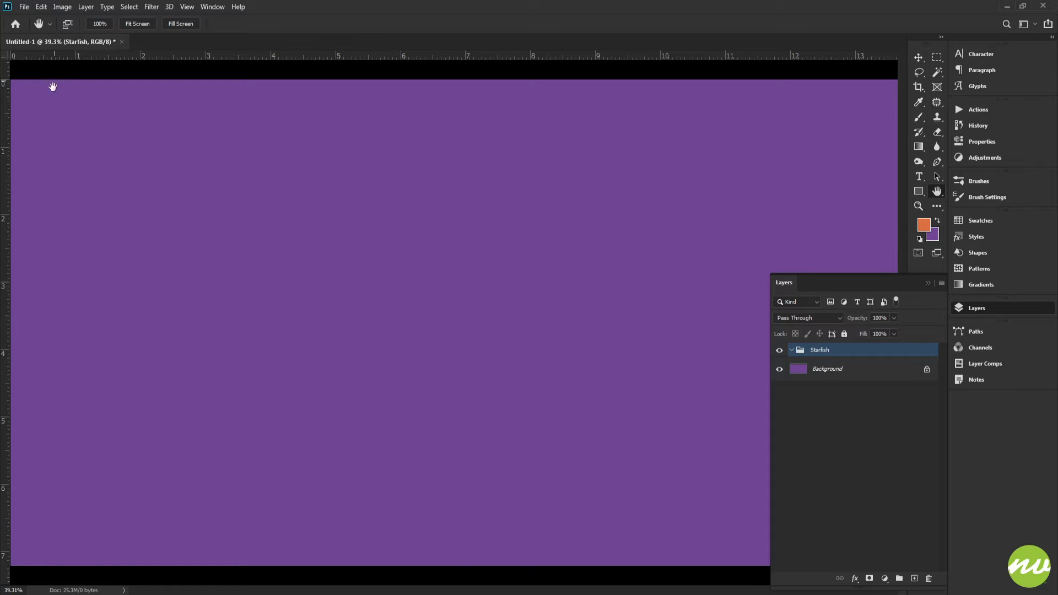
pyautogui.press('v')
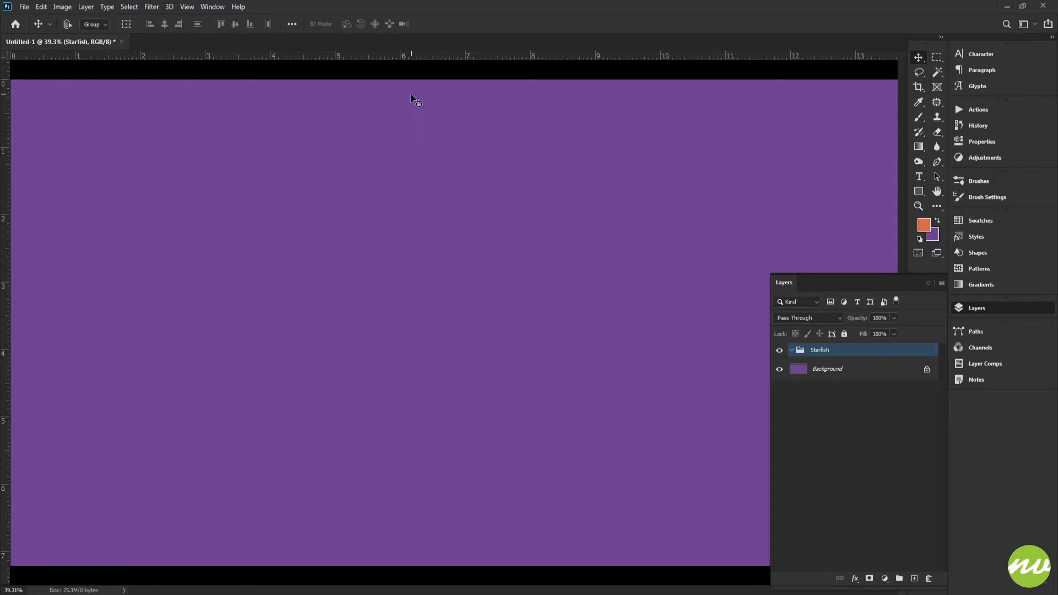
pyautogui.scroll(-1, 414, 105)
pyautogui.scroll(-1, 414, 118)
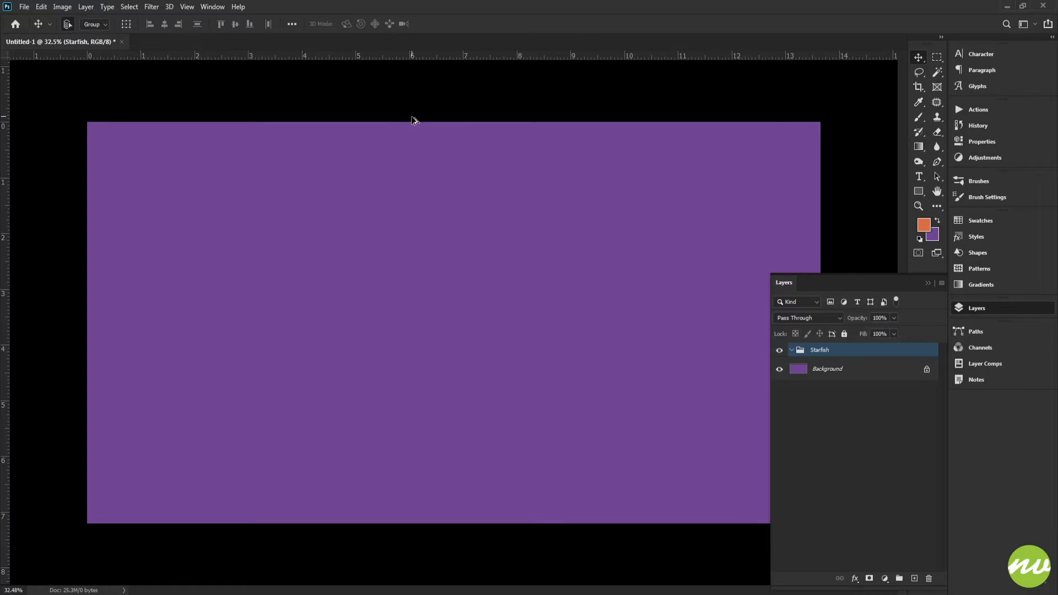
pyautogui.moveTo(7, 125); pyautogui.dragTo(455, 110)
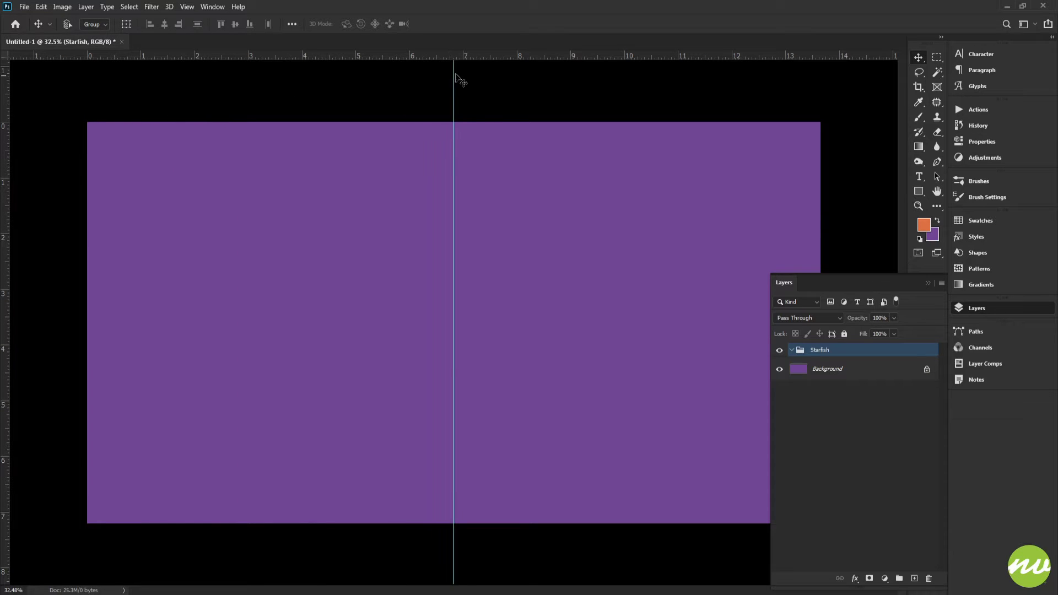
pyautogui.moveTo(488, 57); pyautogui.dragTo(504, 322)
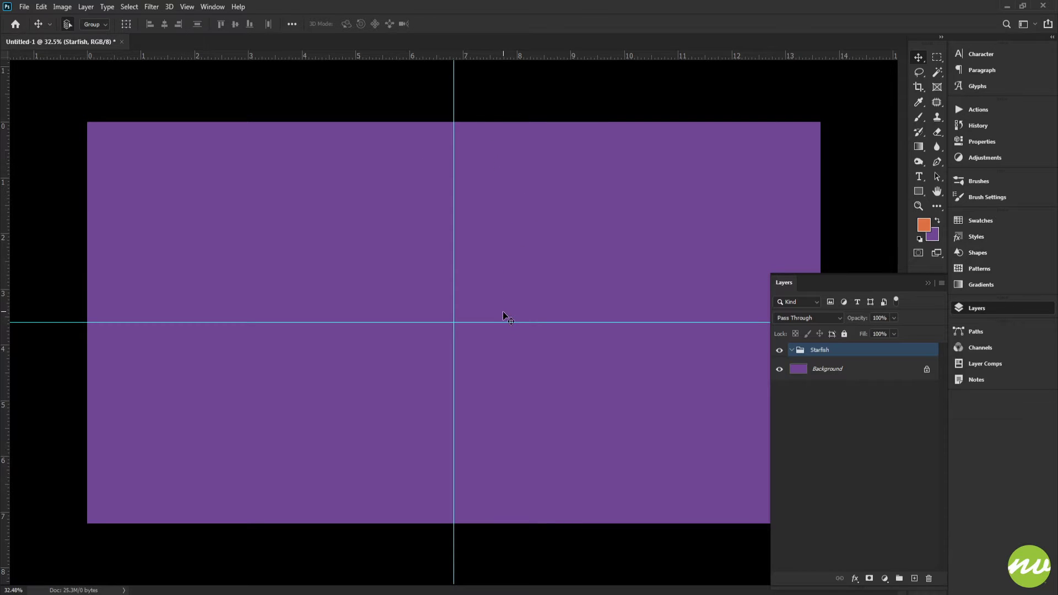
pyautogui.hotkey('ctrl', 'r')
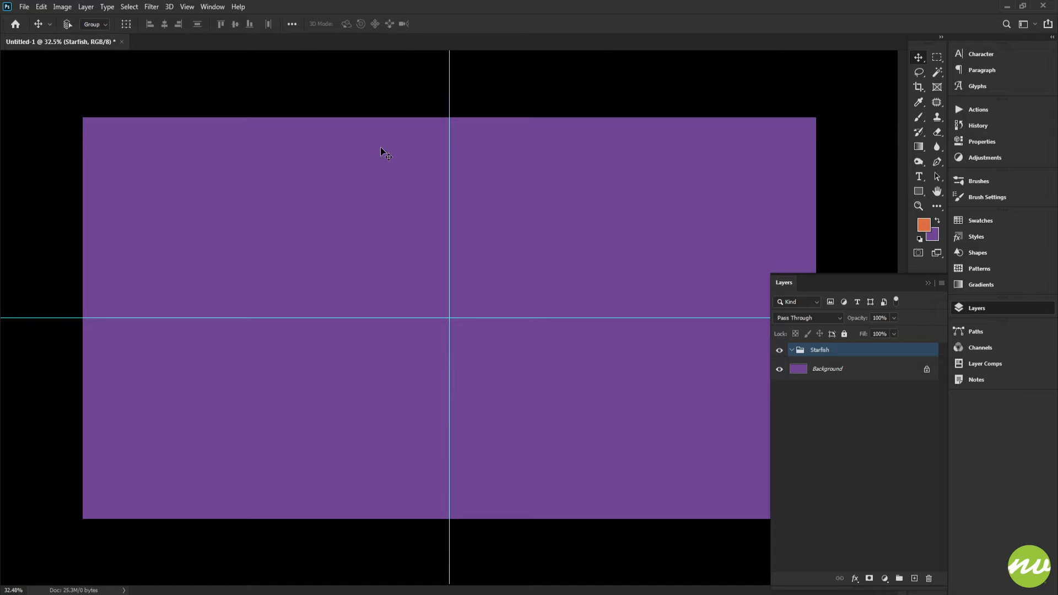
# Step: Draw an orange 5-sided polygon star with smooth corners and sides indented by 60%, about 1701 px wide, from the guides' intersection
pyautogui.press('u')
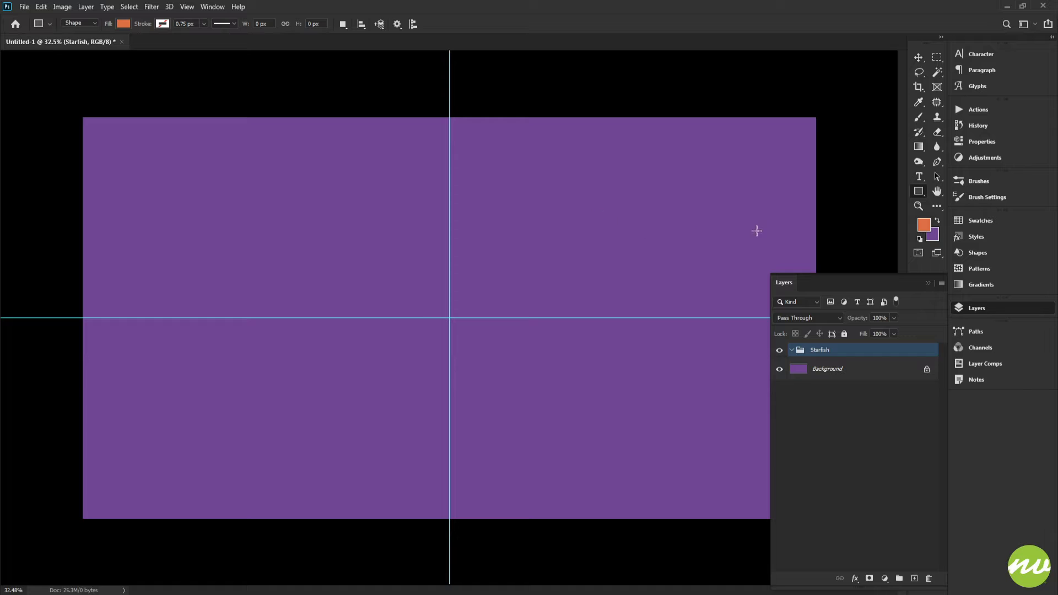
pyautogui.rightClick(919, 191)
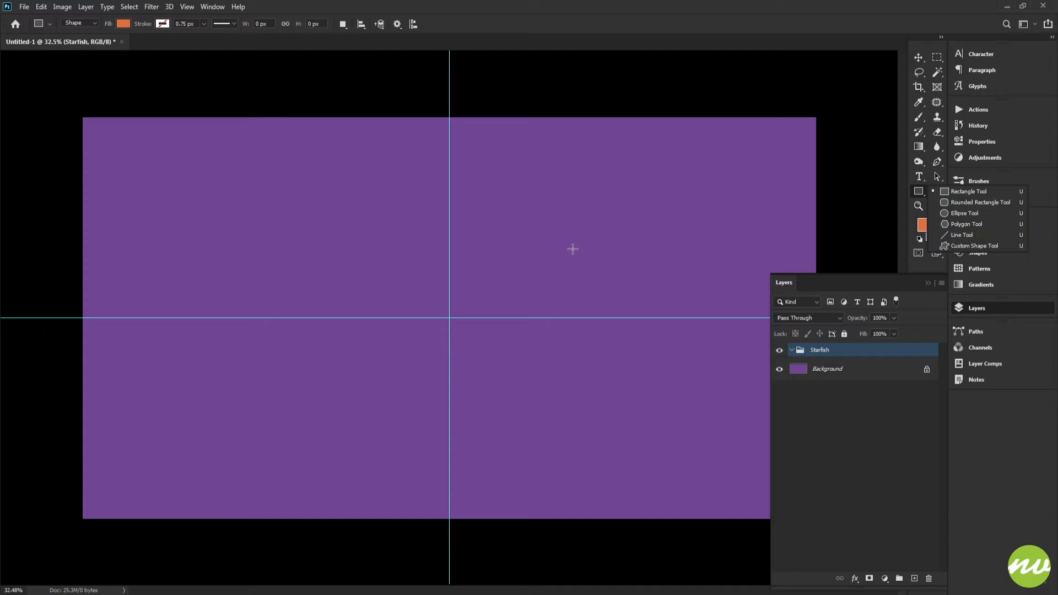
pyautogui.hotkey('shift', 'u')
pyautogui.hotkey('shift', 'u')
pyautogui.hotkey('shift', 'u')
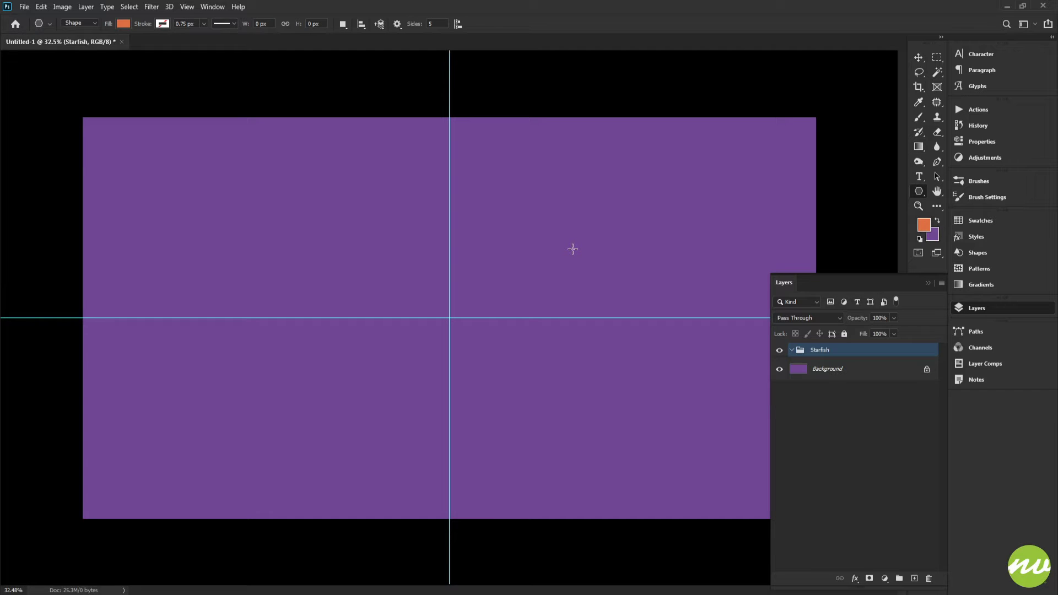
pyautogui.rightClick(916, 190)
pyautogui.click(952, 226)
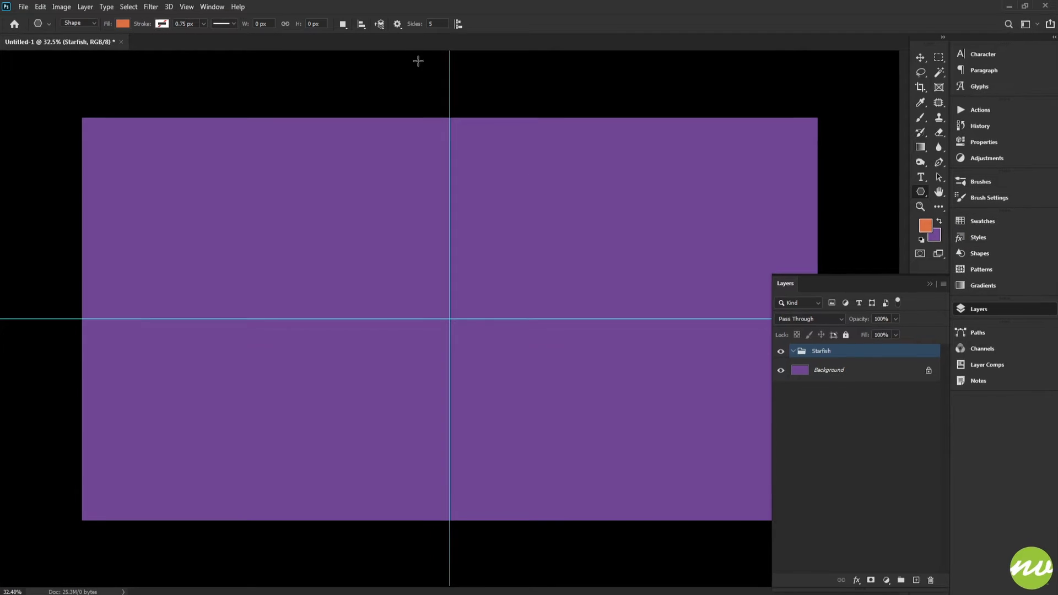
pyautogui.click(436, 23)
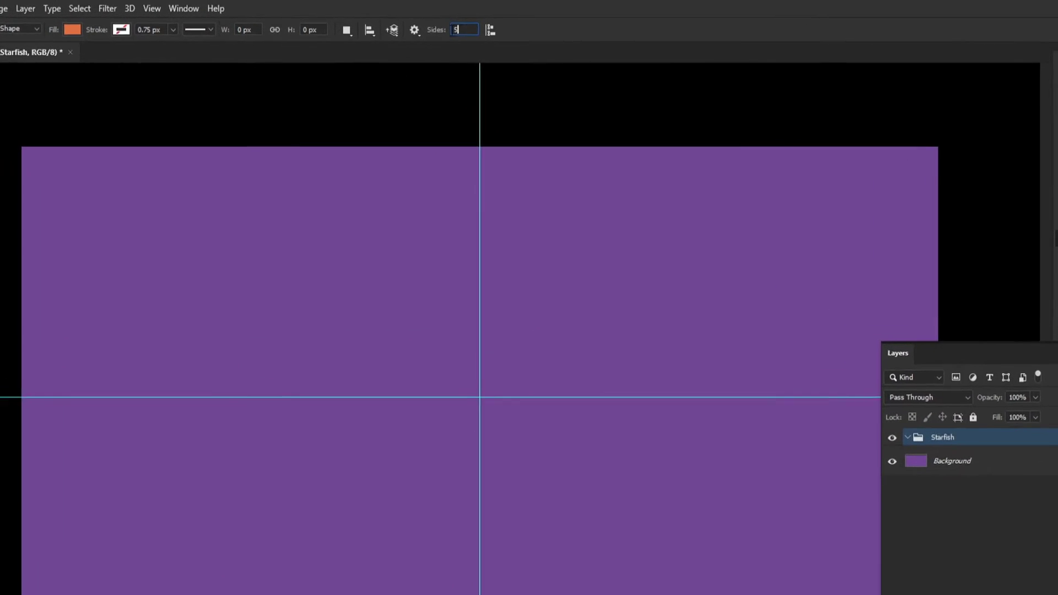
pyautogui.click(414, 30)
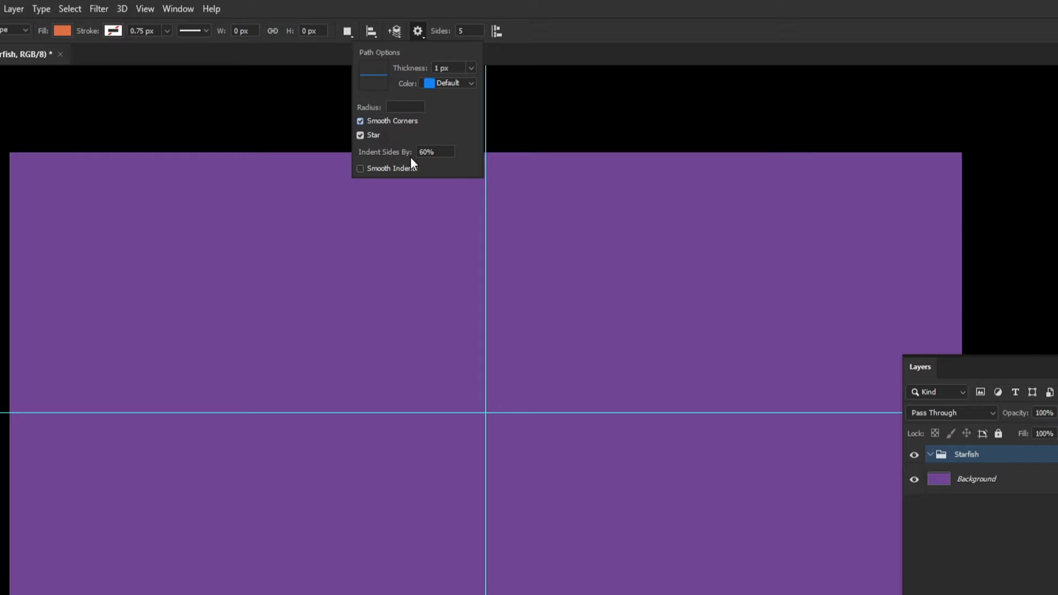
pyautogui.click(447, 152)
pyautogui.press('Return')
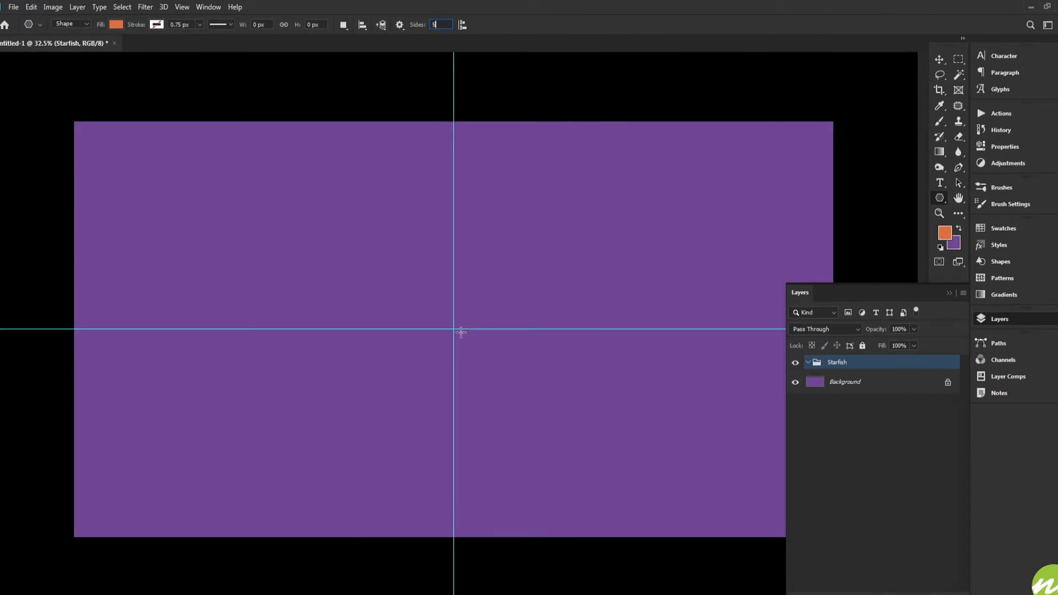
pyautogui.moveTo(453, 329); pyautogui.dragTo(672, 506)
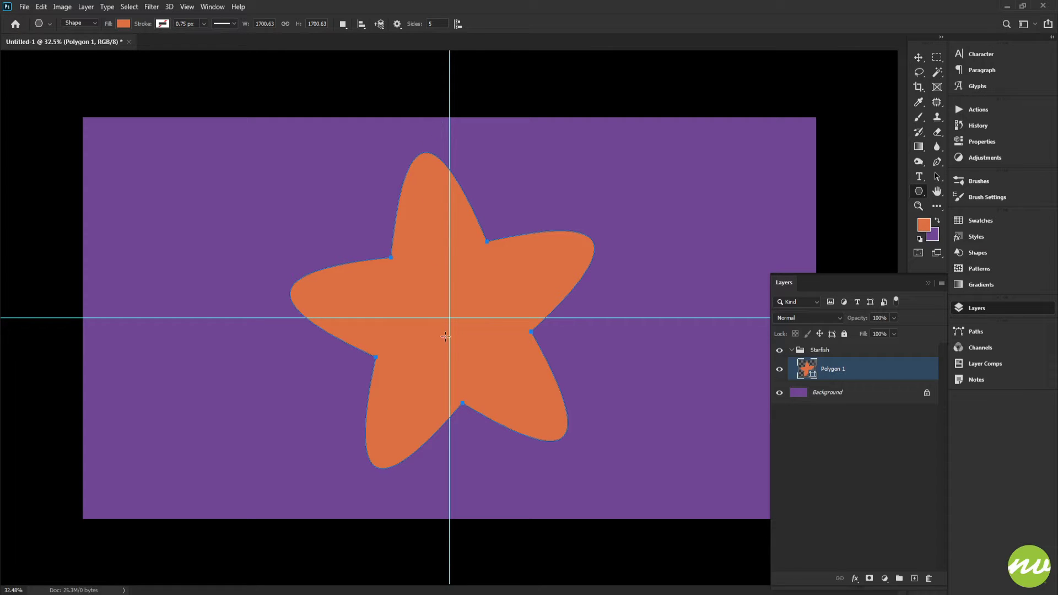
# Step: Start a free transform of the star and place its reference point on the intersection of the two guides
pyautogui.hotkey('ctrl', 't')
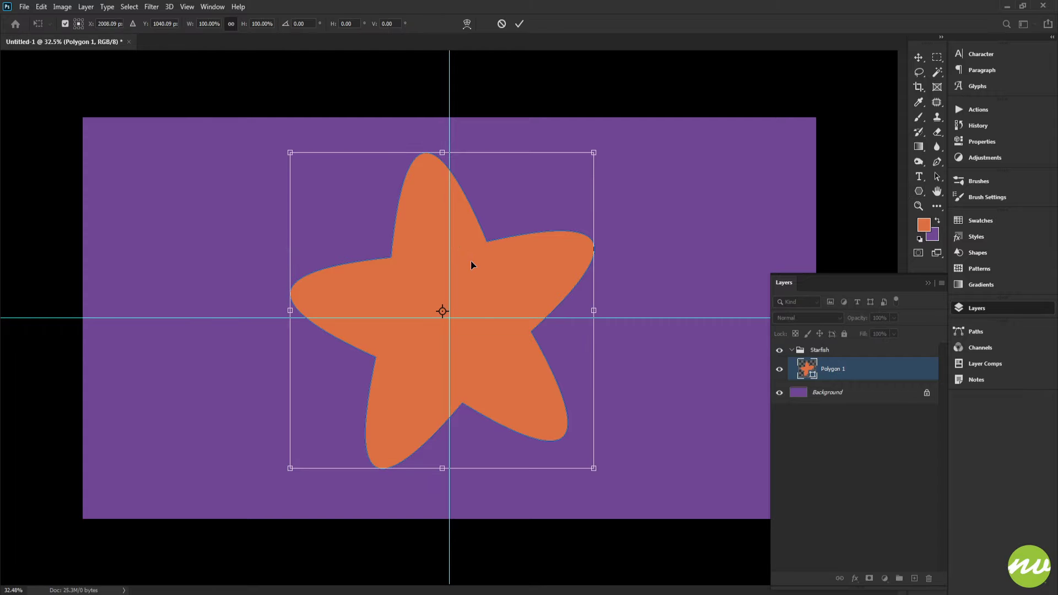
pyautogui.moveTo(446, 130); pyautogui.dragTo(487, 194)
pyautogui.moveTo(505, 246); pyautogui.dragTo(484, 145)
pyautogui.moveTo(487, 280); pyautogui.dragTo(465, 145)
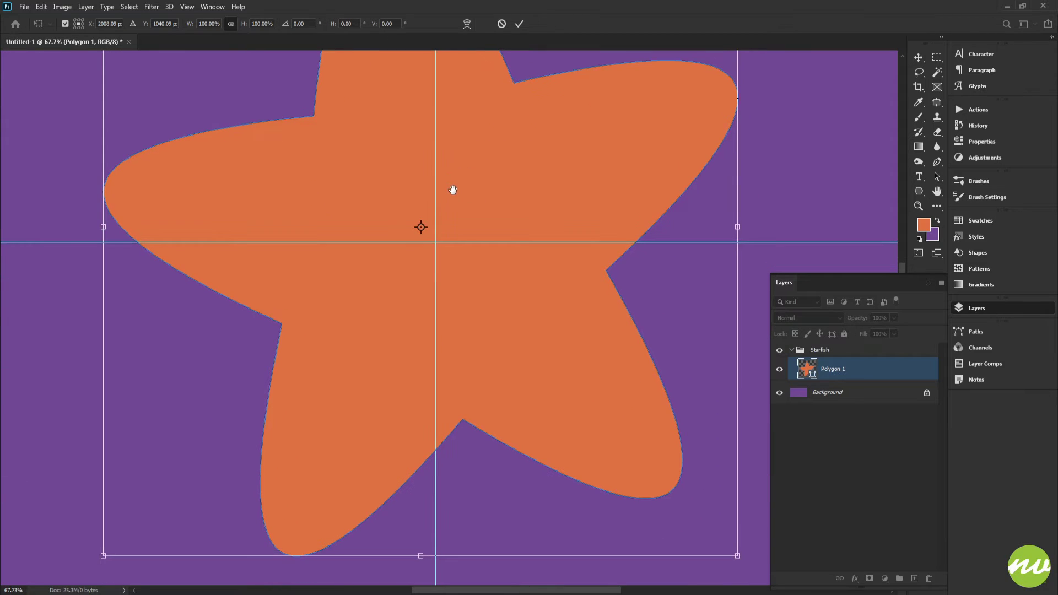
pyautogui.scroll(-3, 466, 201)
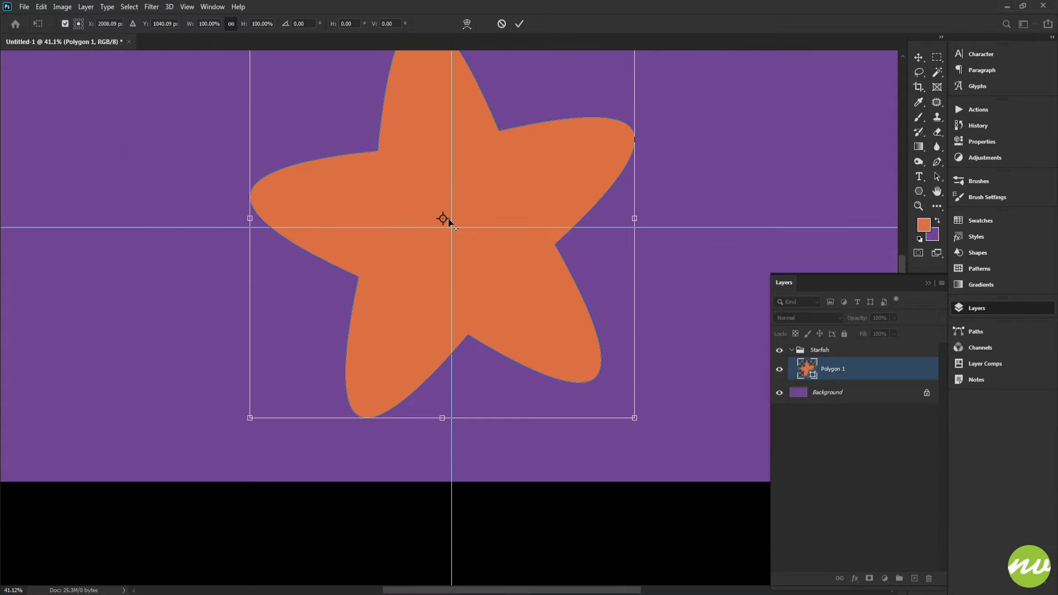
pyautogui.scroll(5, 452, 233)
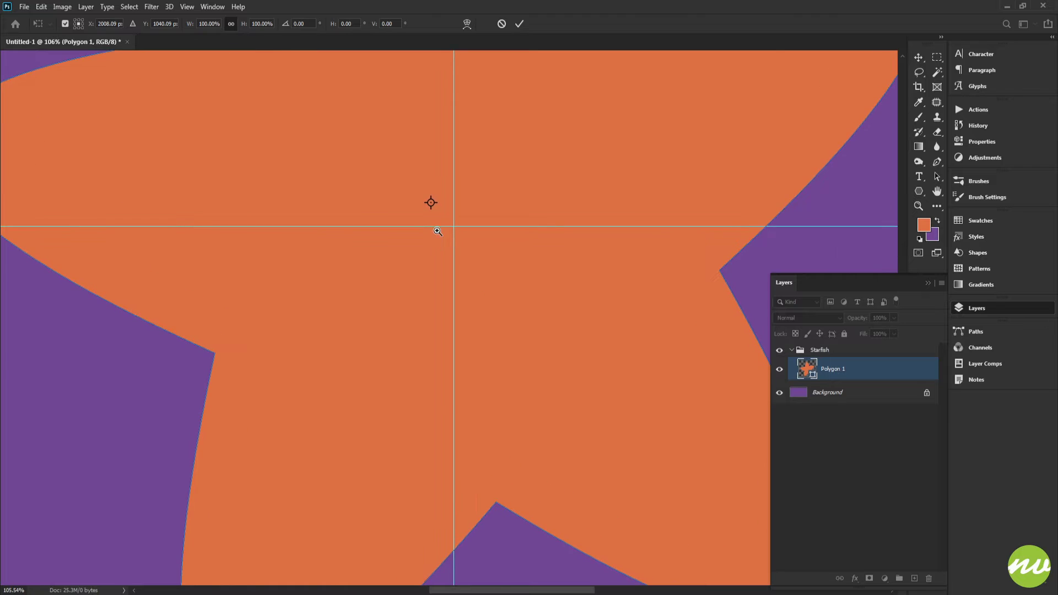
pyautogui.moveTo(428, 190); pyautogui.dragTo(537, 337)
pyautogui.scroll(1, 465, 229)
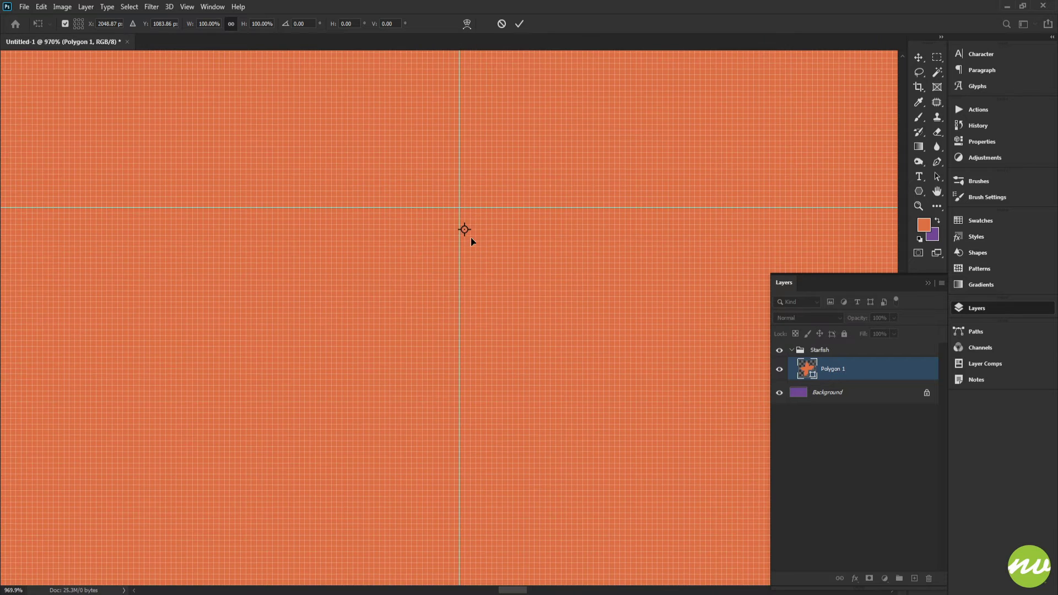
pyautogui.moveTo(465, 229); pyautogui.dragTo(460, 211)
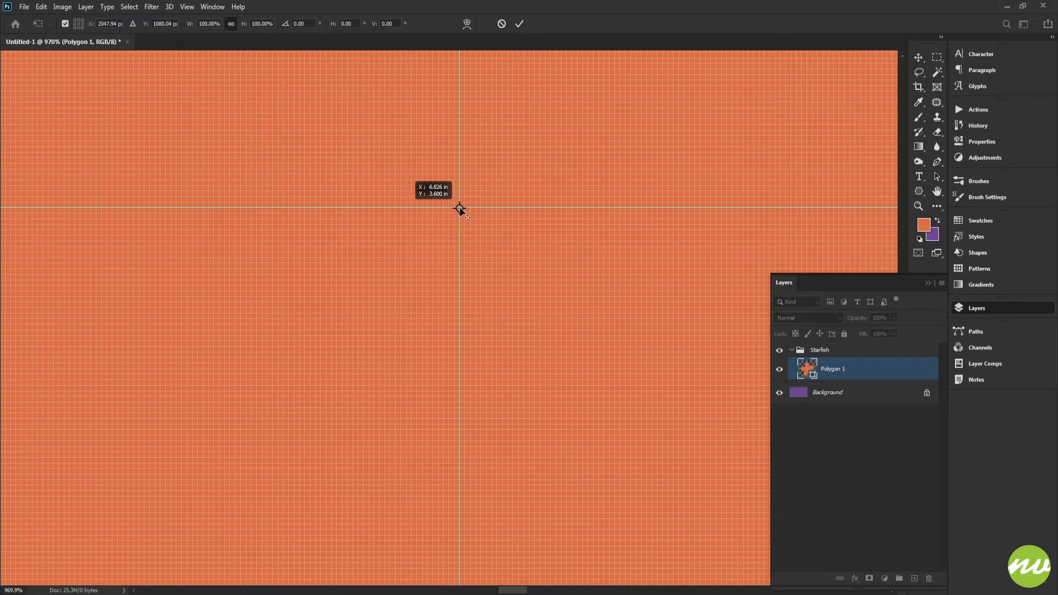
pyautogui.scroll(-10, 485, 246)
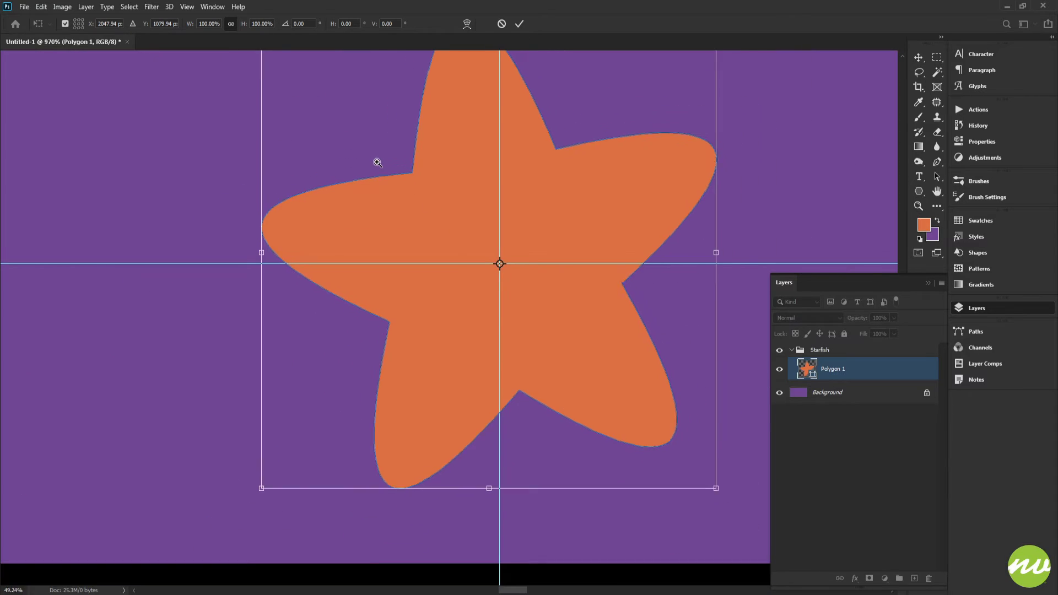
# Step: Move the star up to the horizontal guide and rotate it about 8.9° so its two lower arms are level
pyautogui.scroll(-2, 465, 193)
pyautogui.moveTo(614, 106); pyautogui.dragTo(642, 117)
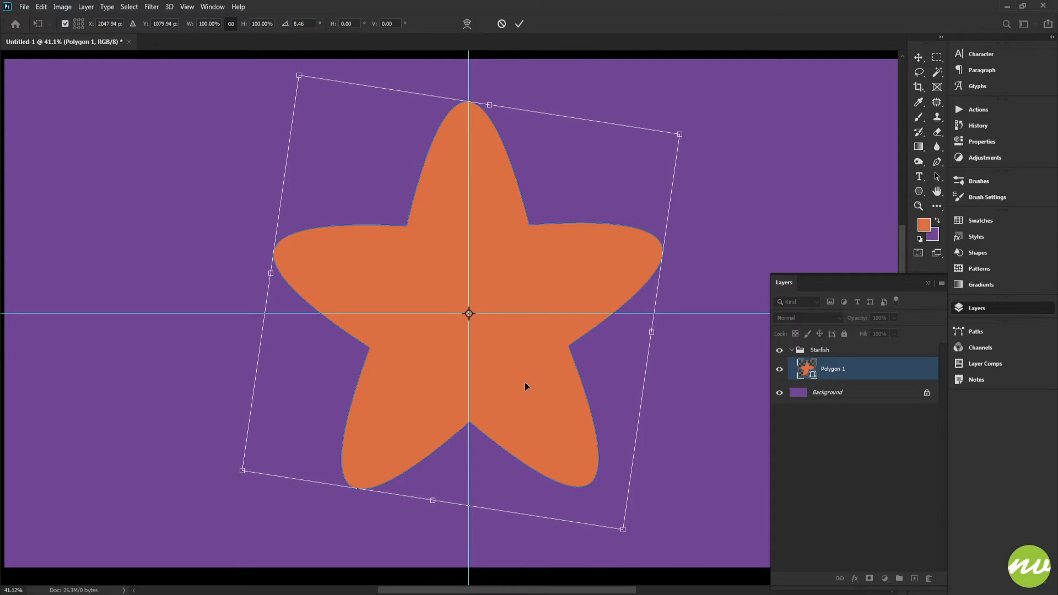
pyautogui.moveTo(514, 385); pyautogui.dragTo(521, 215)
pyautogui.scroll(6, 548, 331)
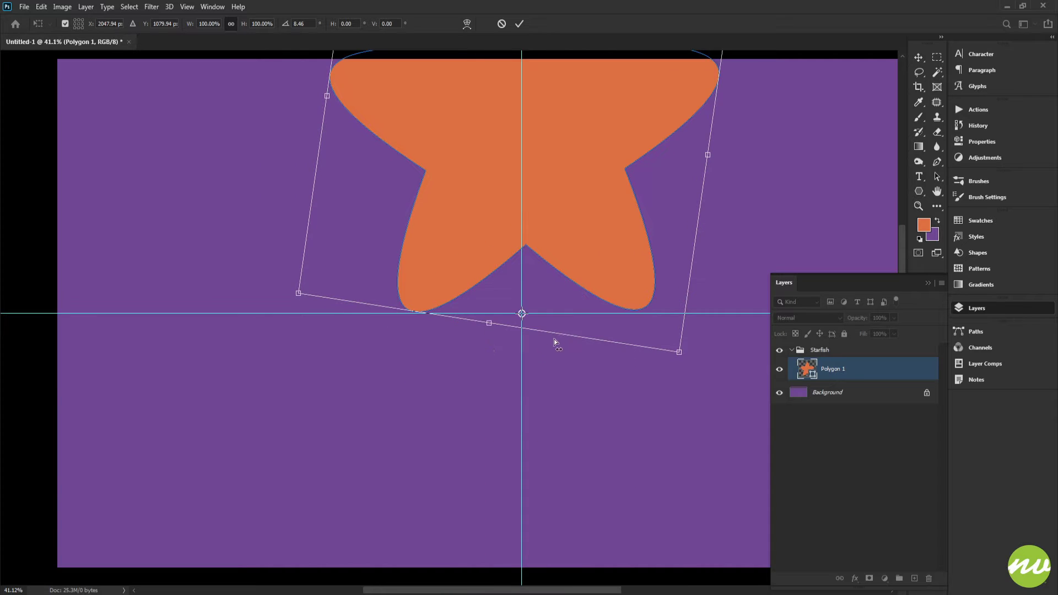
pyautogui.scroll(2, 545, 329)
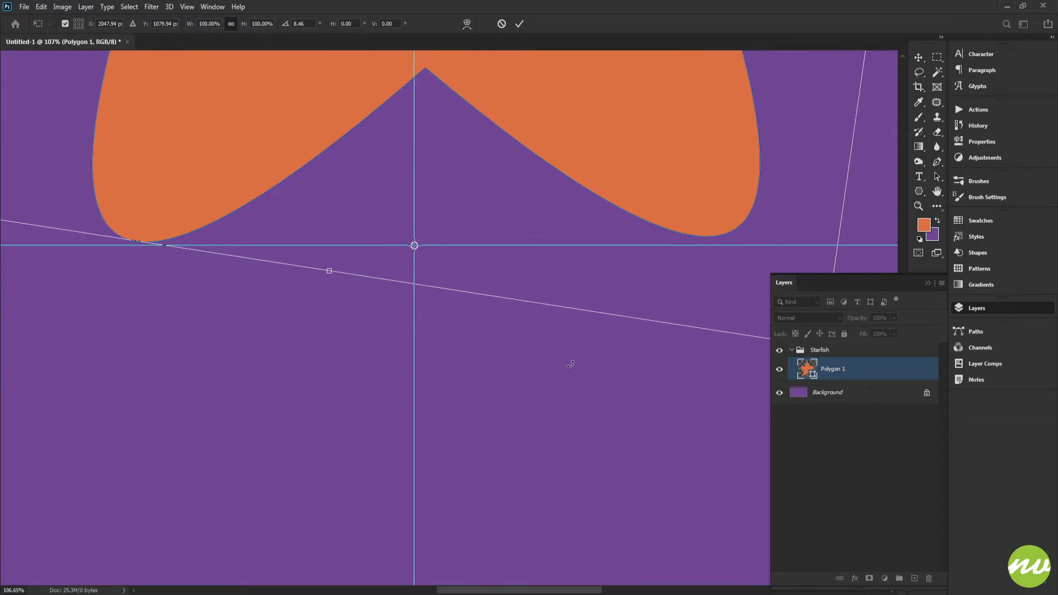
pyautogui.moveTo(568, 365); pyautogui.dragTo(515, 314)
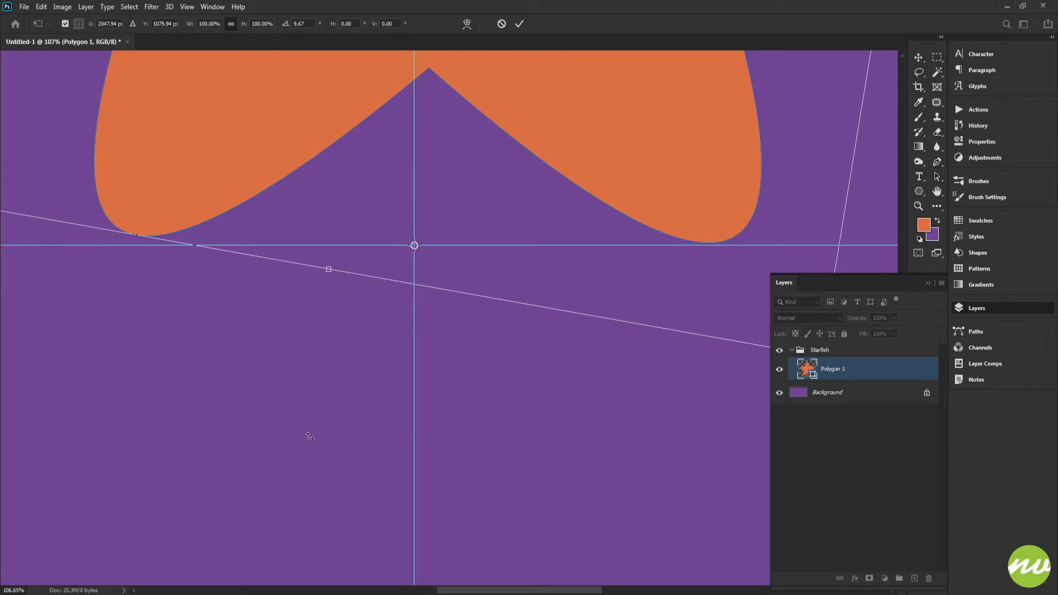
pyautogui.moveTo(310, 436); pyautogui.dragTo(309, 432)
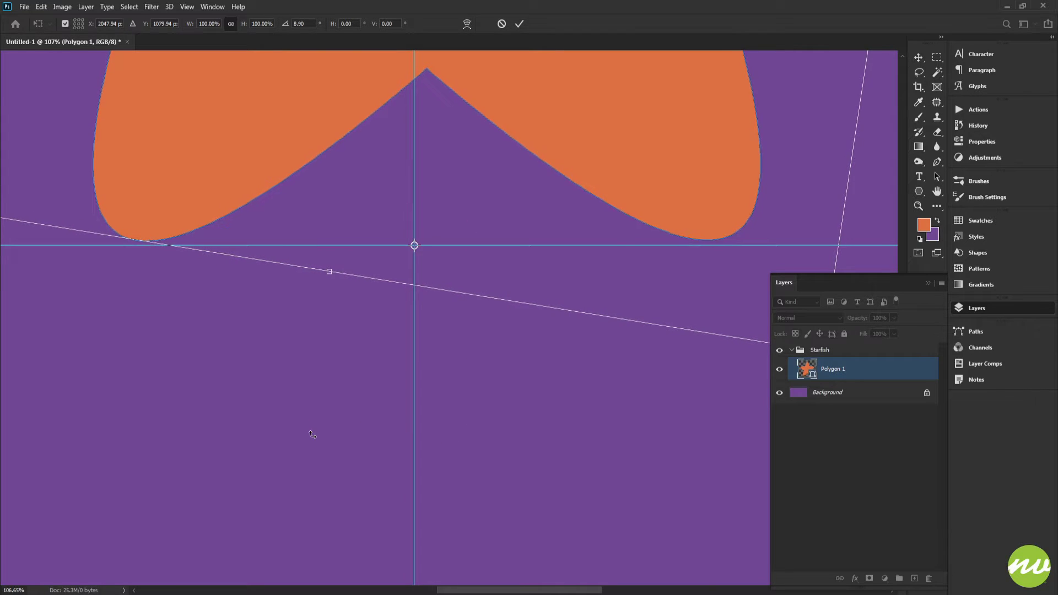
# Step: Nudge the star down until both lower arm tips touch the horizontal guide and apply the transform
pyautogui.press('Down')
pyautogui.press('Down')
pyautogui.press('Down')
pyautogui.press('Down')
pyautogui.press('Down')
pyautogui.press('Down')
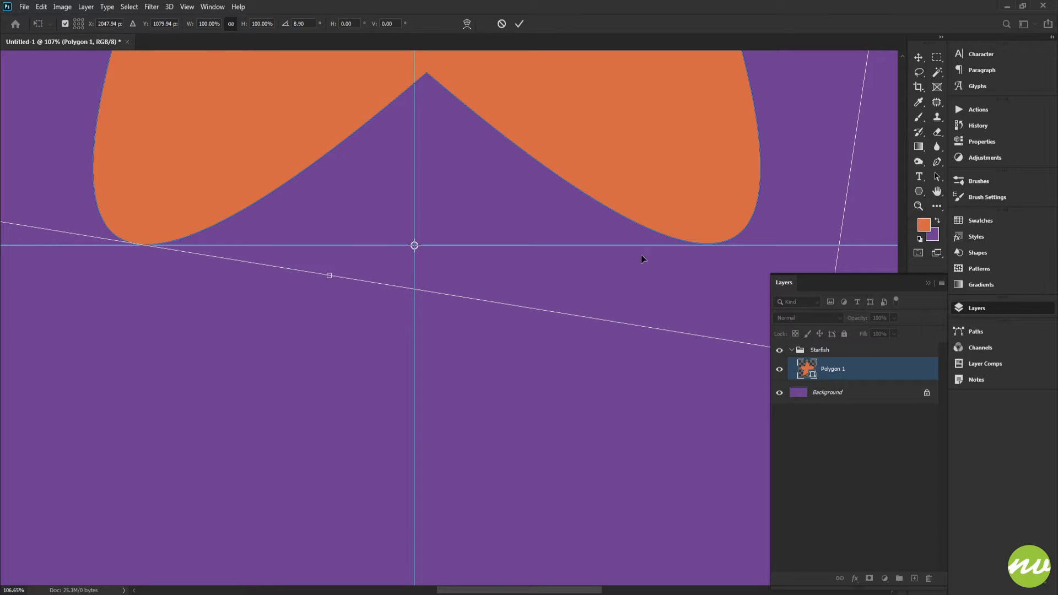
pyautogui.click(518, 23)
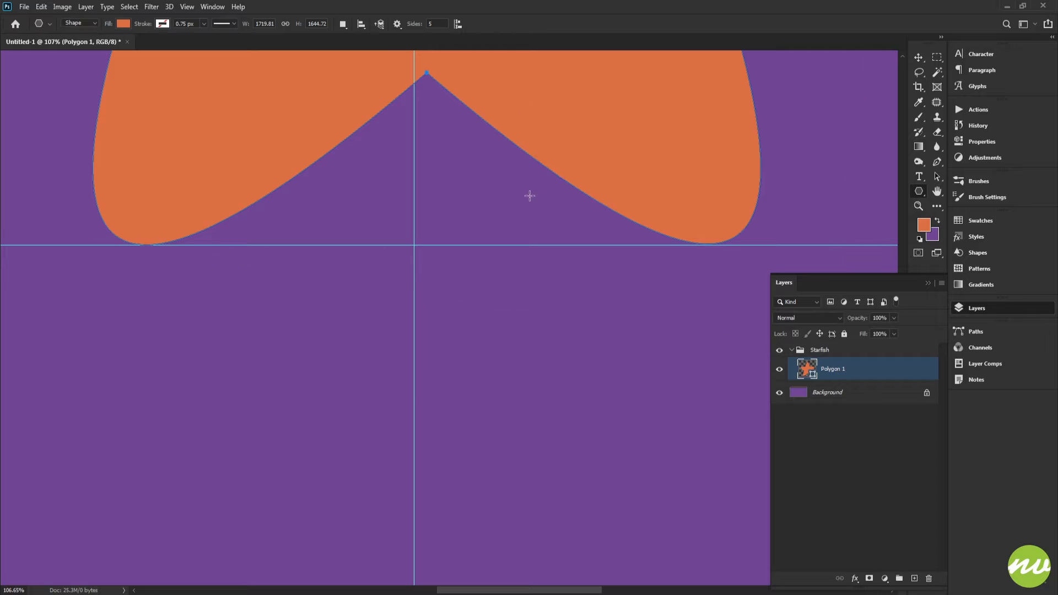
# Step: Centre the star vertically and horizontally on the whole canvas, clear the selection and hide the guides
pyautogui.hotkey('ctrl', '0')
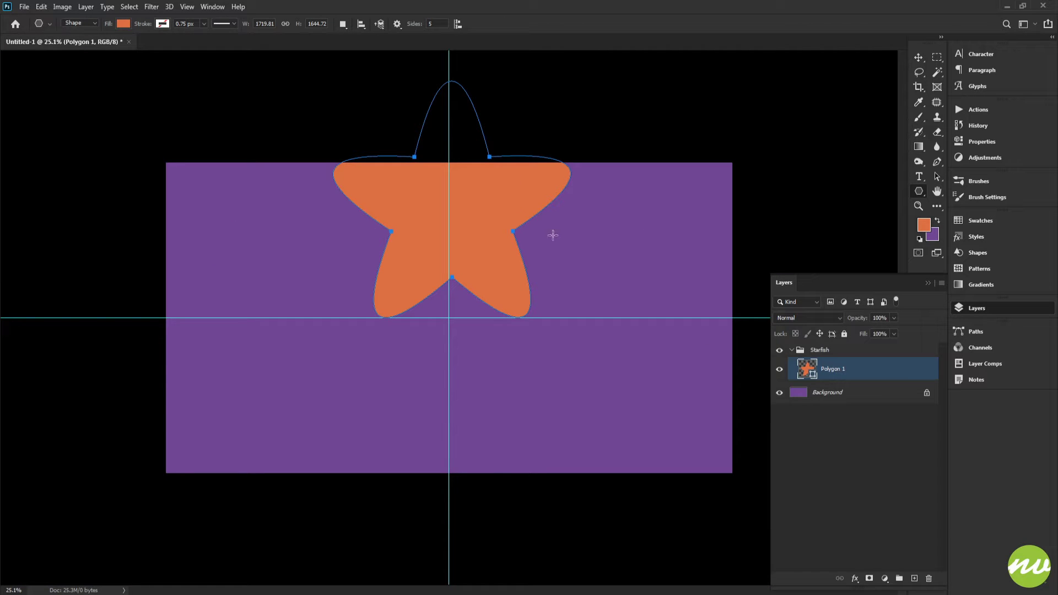
pyautogui.hotkey('ctrl', 'a')
pyautogui.press('v')
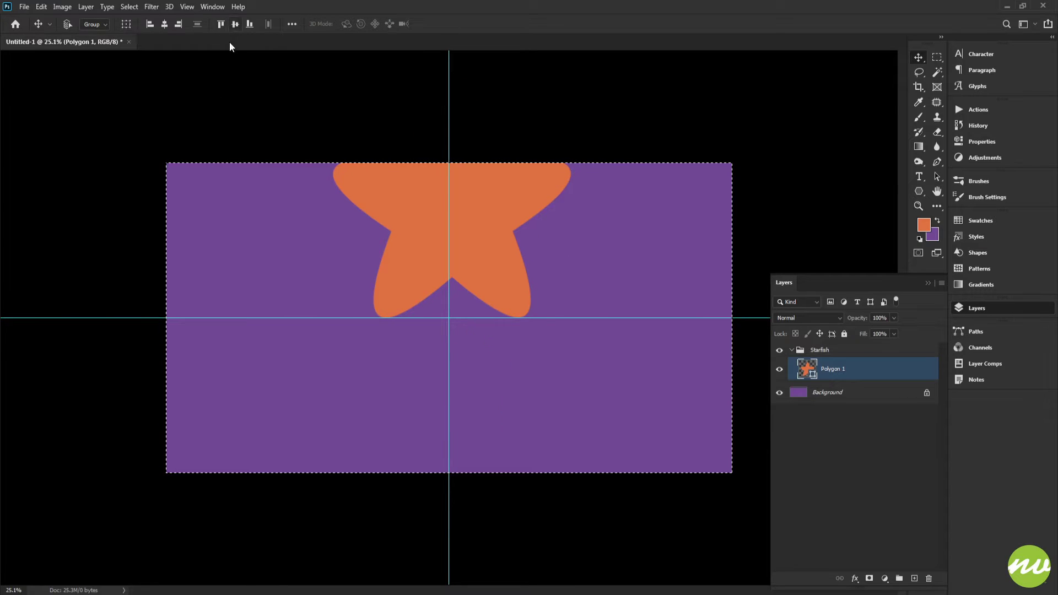
pyautogui.click(235, 24)
pyautogui.click(164, 24)
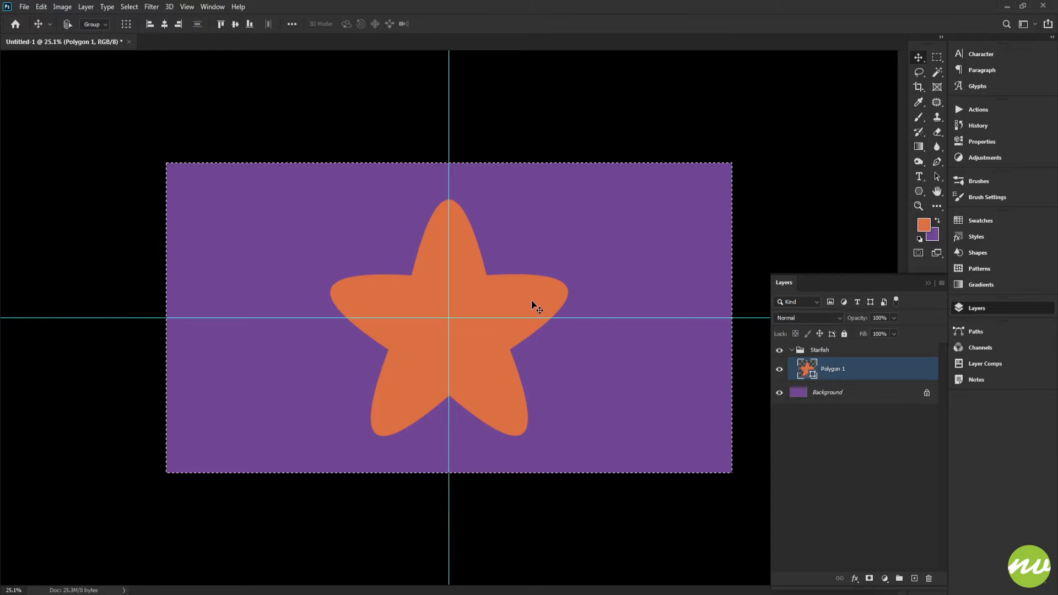
pyautogui.hotkey('ctrl', 'd')
pyautogui.press('h')
pyautogui.click(150, 25)
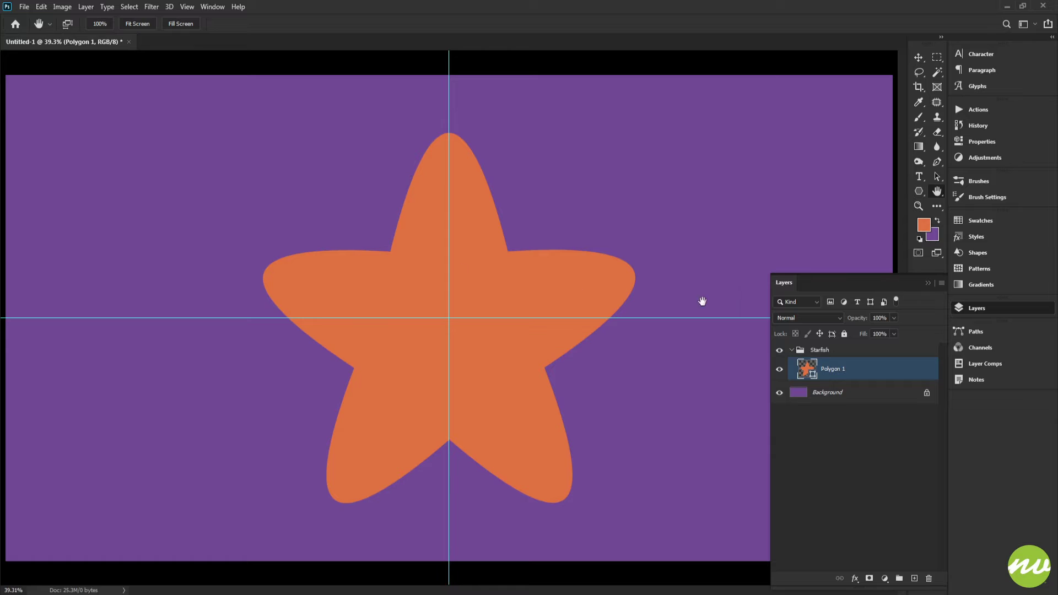
pyautogui.hotkey('ctrl', ';')
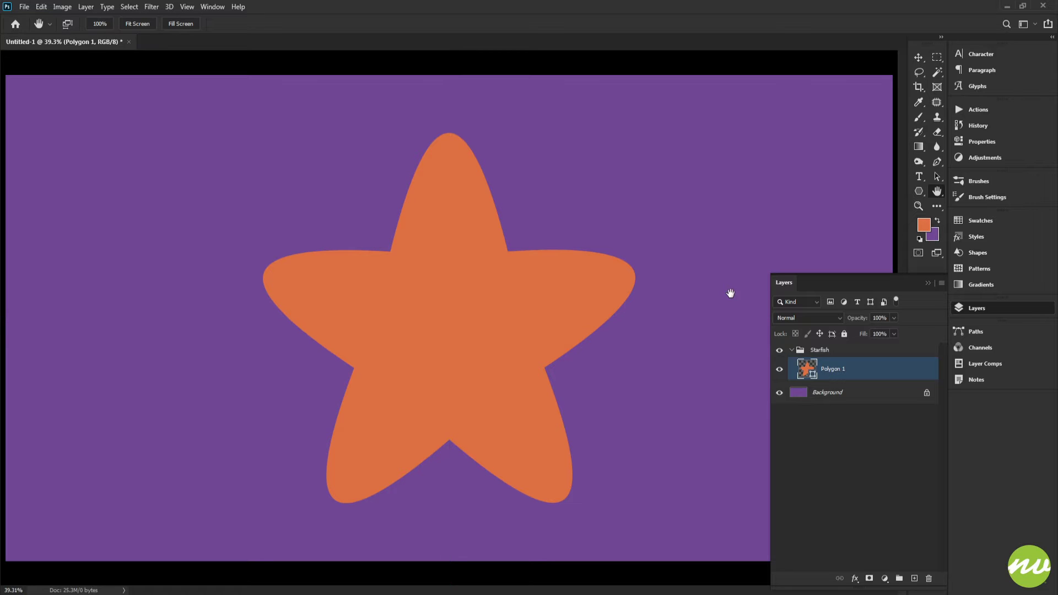
# Step: Rename the polygon shape layer as Star
pyautogui.doubleClick(831, 371)
pyautogui.write('Star')
pyautogui.press('Return')
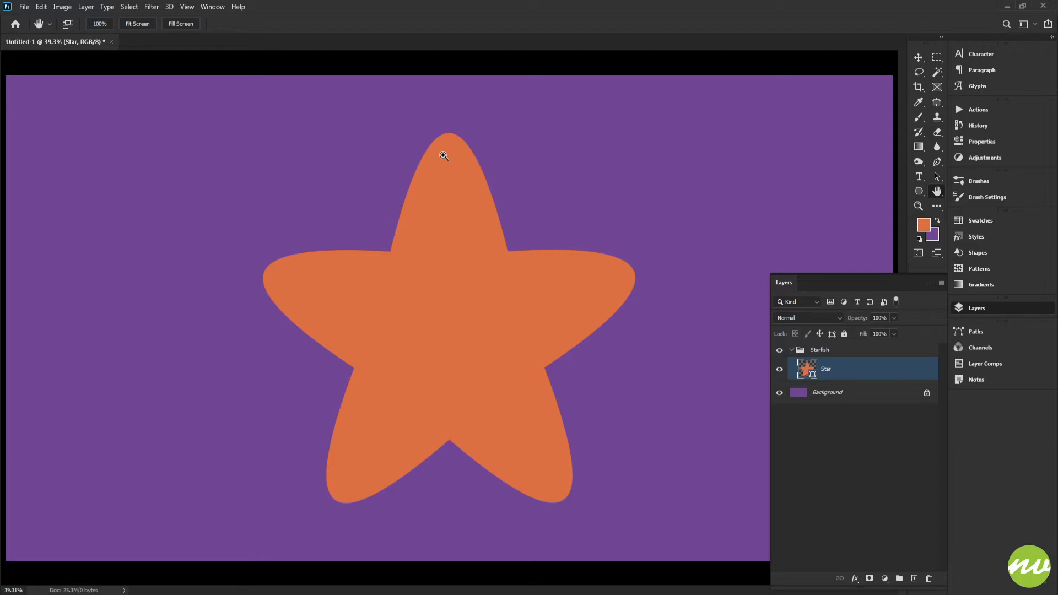
# Step: Draw an orange circle about 68 px wide near the tip of the star's upper arm with the Ellipse tool
pyautogui.moveTo(444, 156); pyautogui.dragTo(476, 254)
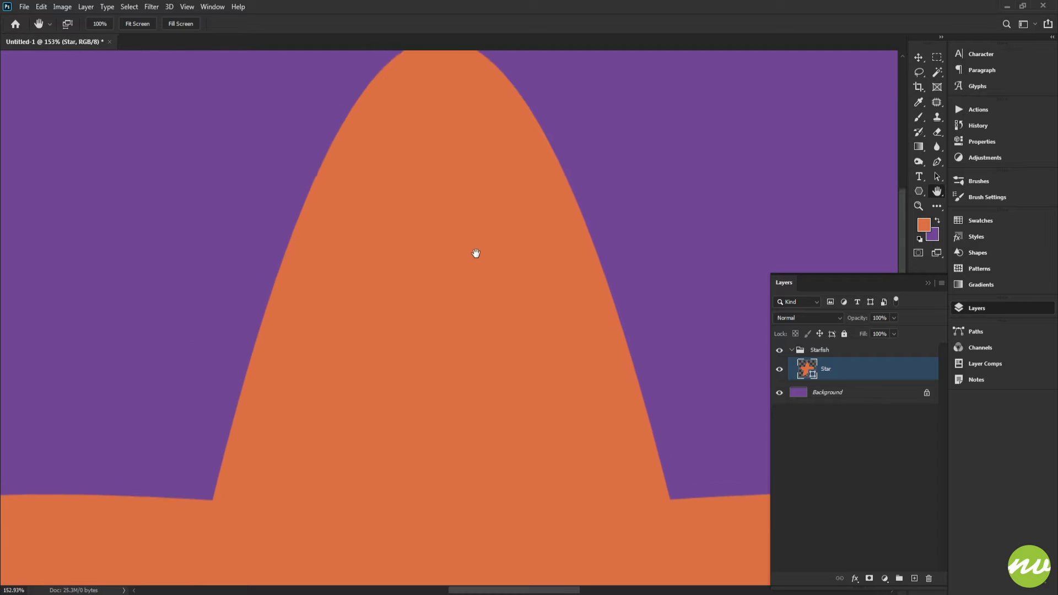
pyautogui.press('u')
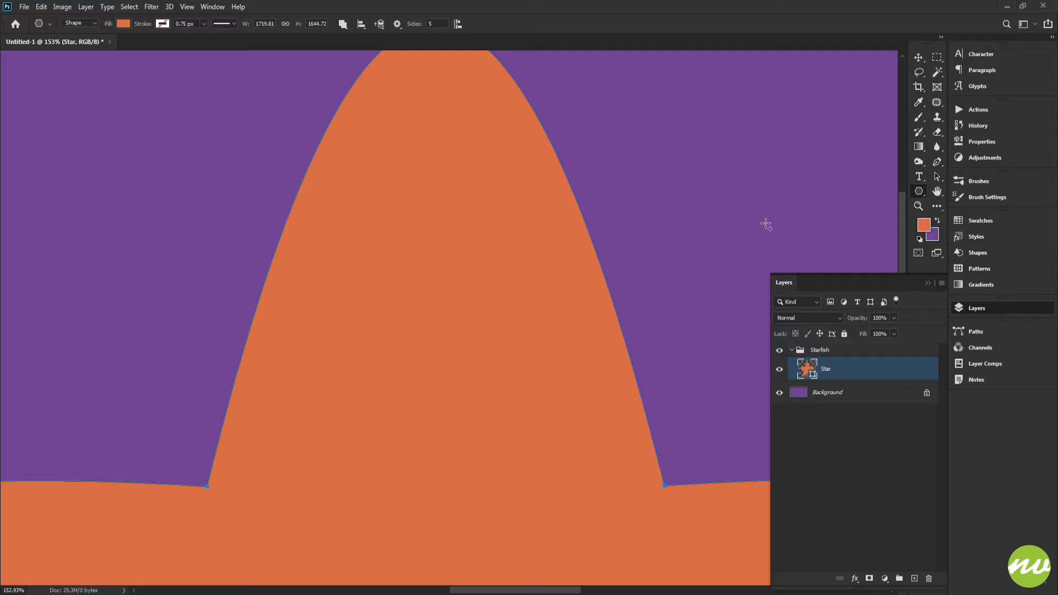
pyautogui.hotkey('shift', 'u')
pyautogui.hotkey('shift', 'u')
pyautogui.moveTo(496, 161); pyautogui.dragTo(488, 208)
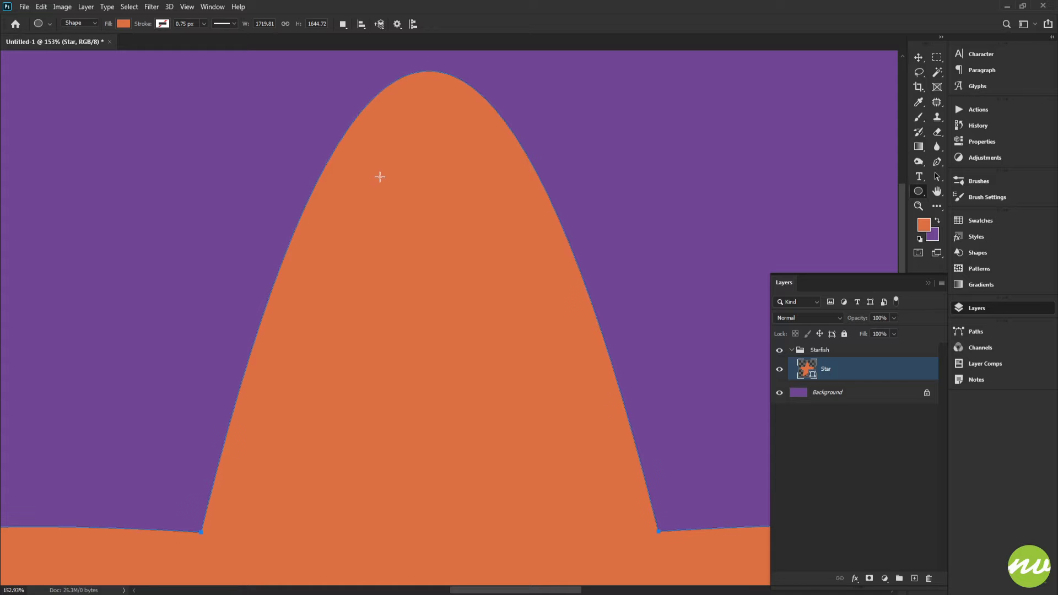
pyautogui.press('shift')
pyautogui.moveTo(452, 214); pyautogui.dragTo(472, 174)
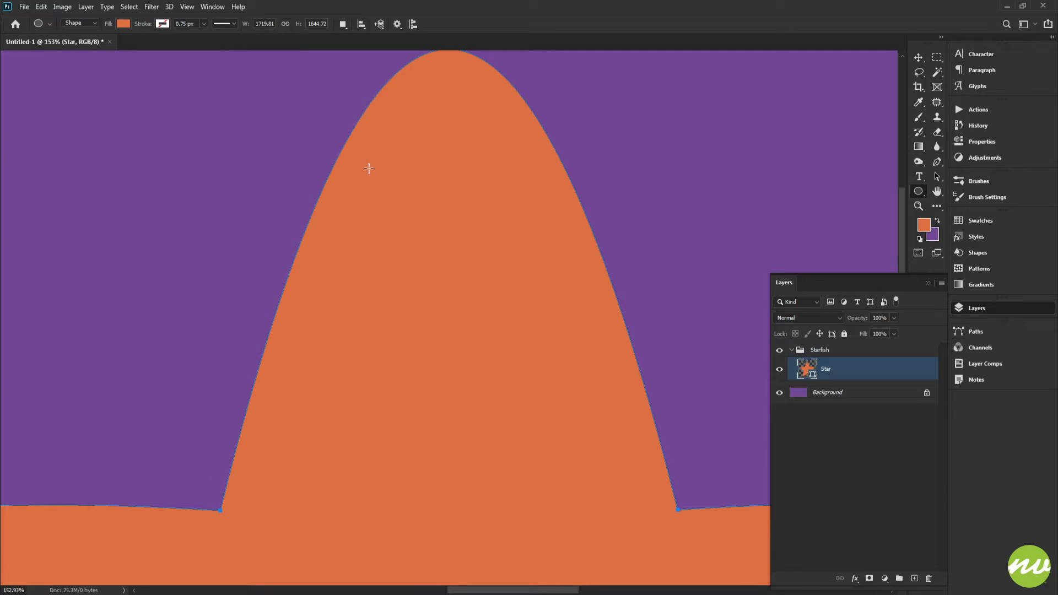
pyautogui.moveTo(369, 169); pyautogui.dragTo(426, 227)
pyautogui.moveTo(482, 250); pyautogui.dragTo(460, 197)
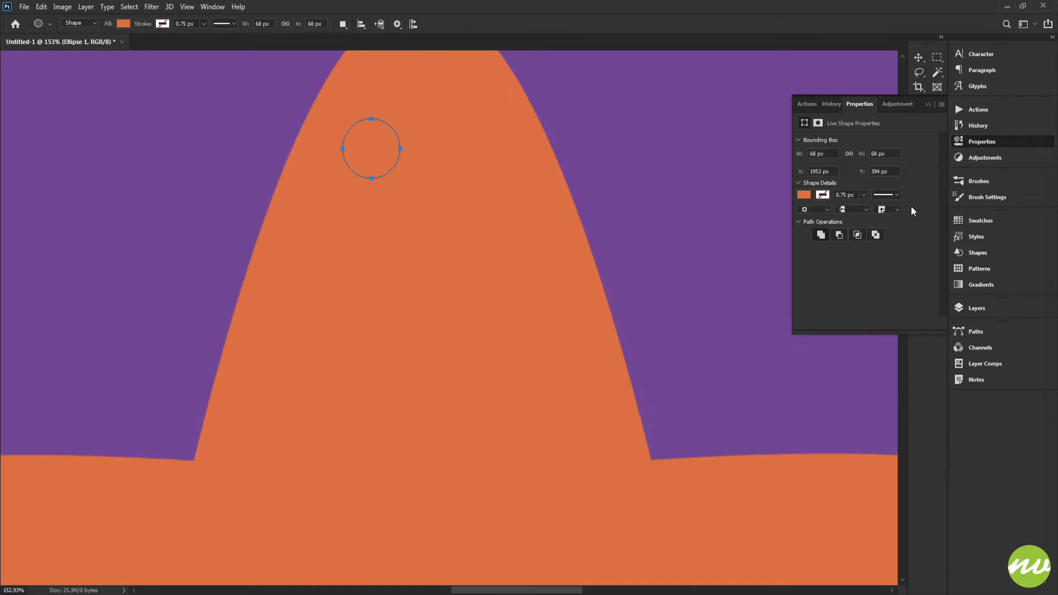
# Step: Rename the new ellipse layer as Dots
pyautogui.click(965, 308)
pyautogui.scroll(2, 558, 259)
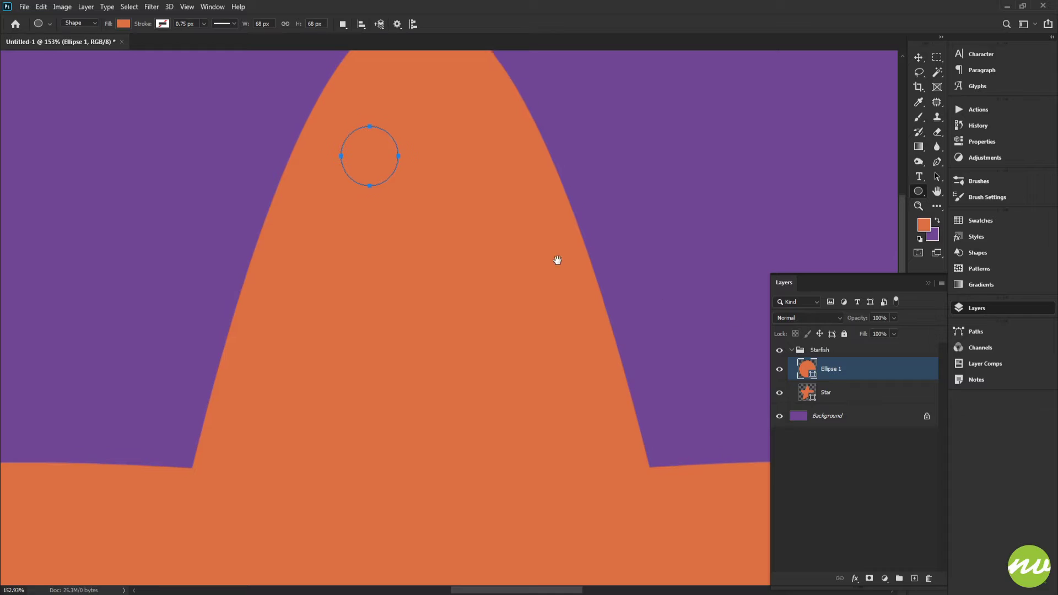
pyautogui.press('shift')
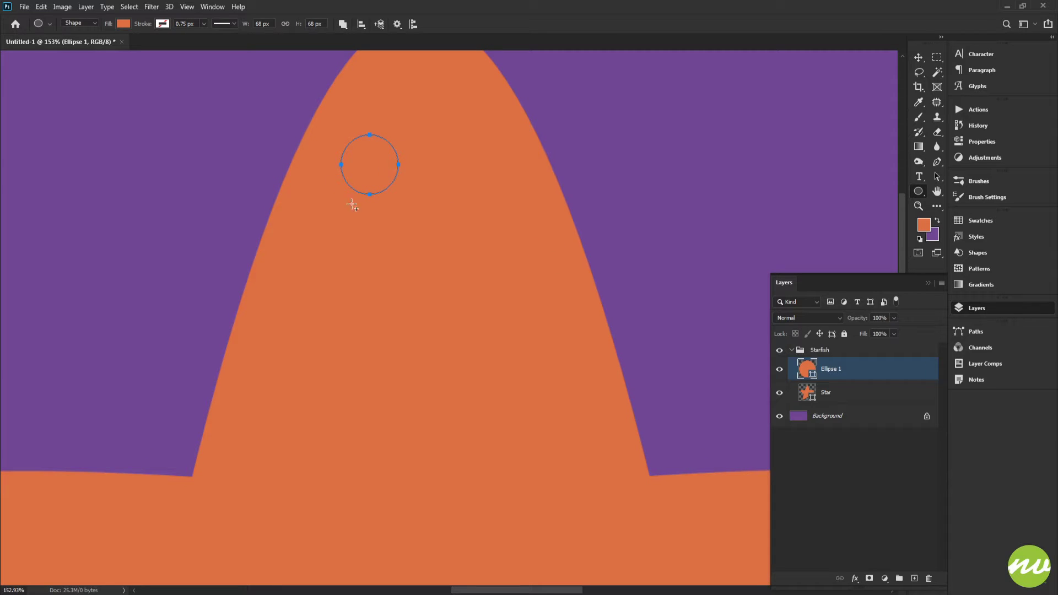
pyautogui.doubleClick(832, 369)
pyautogui.write('Dots')
pyautogui.press('Return')
# Step: Add an upright oval and a circle about 63 by 61 px to the Dots shape, below the first dot
pyautogui.moveTo(554, 311); pyautogui.dragTo(507, 266)
pyautogui.moveTo(441, 165); pyautogui.dragTo(535, 232)
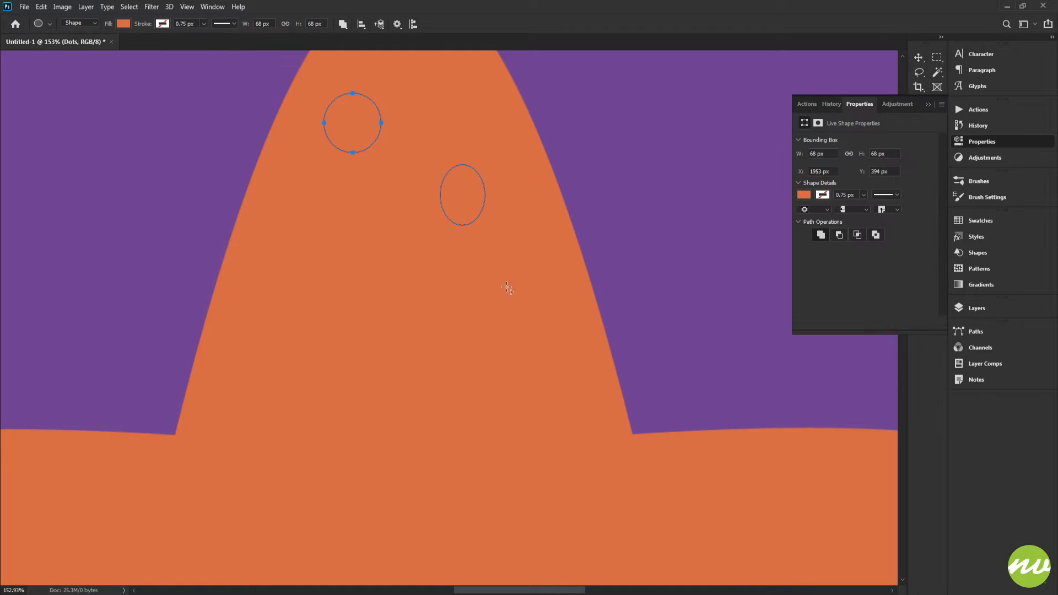
pyautogui.click(971, 308)
pyautogui.moveTo(500, 319); pyautogui.dragTo(564, 295)
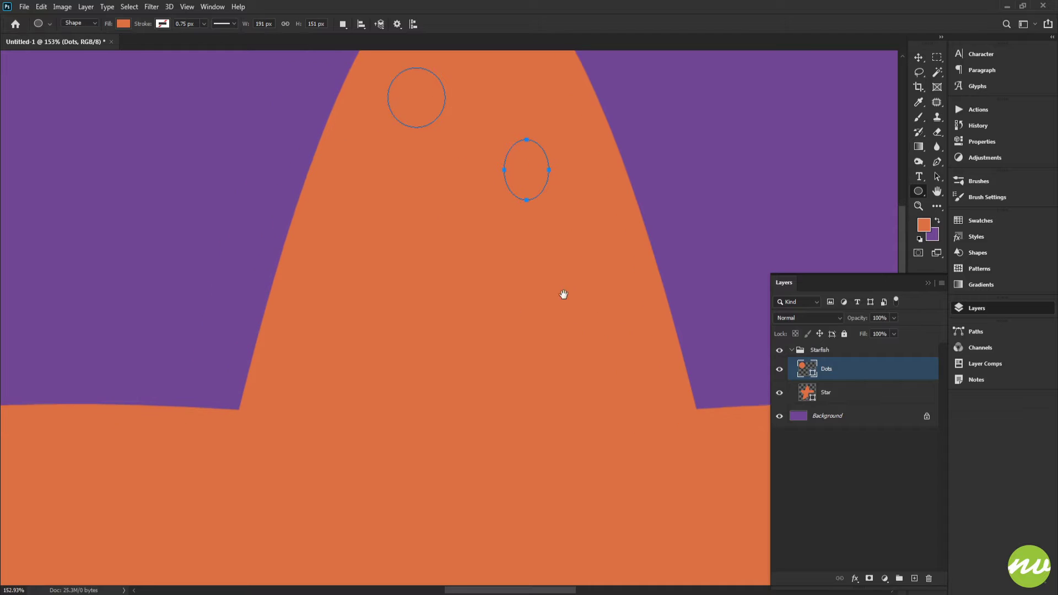
pyautogui.moveTo(434, 216); pyautogui.dragTo(487, 271)
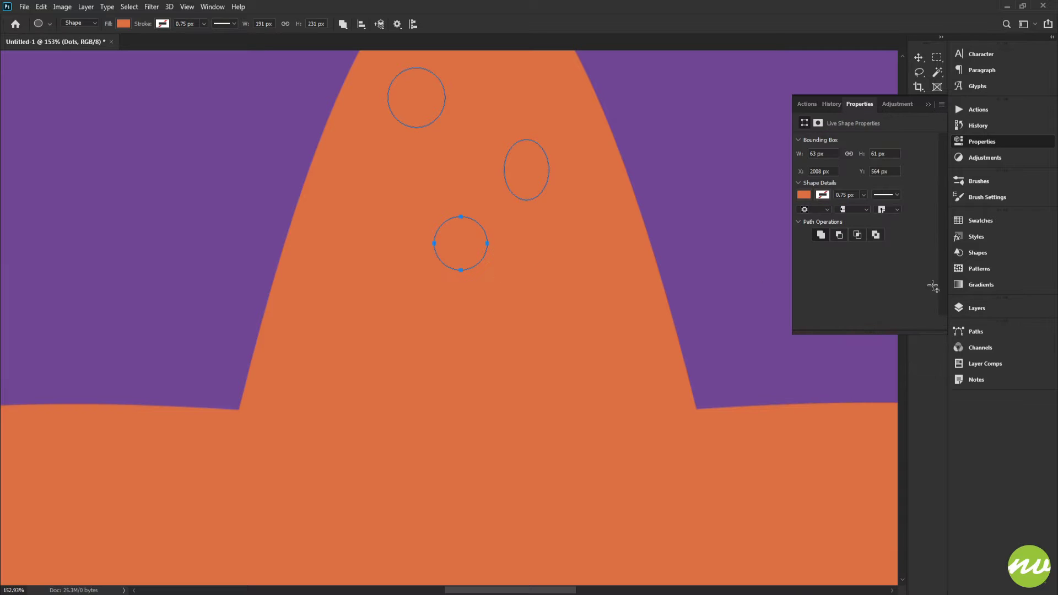
pyautogui.click(981, 307)
# Step: Rearrange the upper arm's three dots, moving the two circles and the oval into a looser scatter nearer the tip
pyautogui.scroll(-3, 655, 313)
pyautogui.scroll(-1, 656, 316)
pyautogui.moveTo(633, 324); pyautogui.dragTo(508, 380)
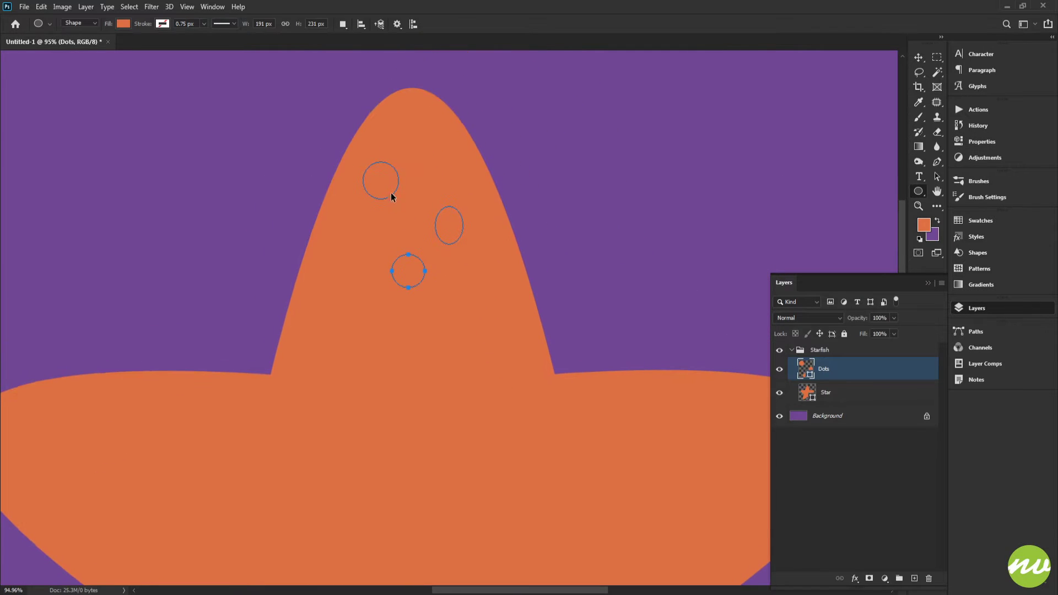
pyautogui.moveTo(391, 196); pyautogui.dragTo(408, 170)
pyautogui.moveTo(409, 280); pyautogui.dragTo(391, 265)
pyautogui.moveTo(451, 222); pyautogui.dragTo(459, 213)
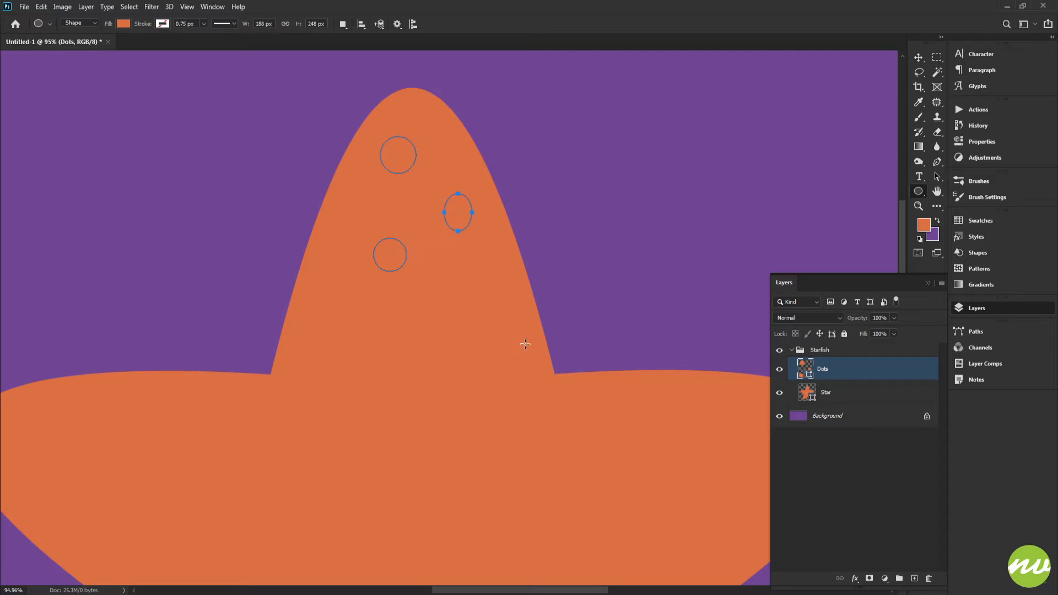
# Step: Add a circle about 99 px wide, a small circle and a flat wide oval to the Dots shape on the star's right arm
pyautogui.moveTo(548, 373); pyautogui.dragTo(425, 170)
pyautogui.moveTo(517, 295); pyautogui.dragTo(487, 248)
pyautogui.scroll(1, 544, 261)
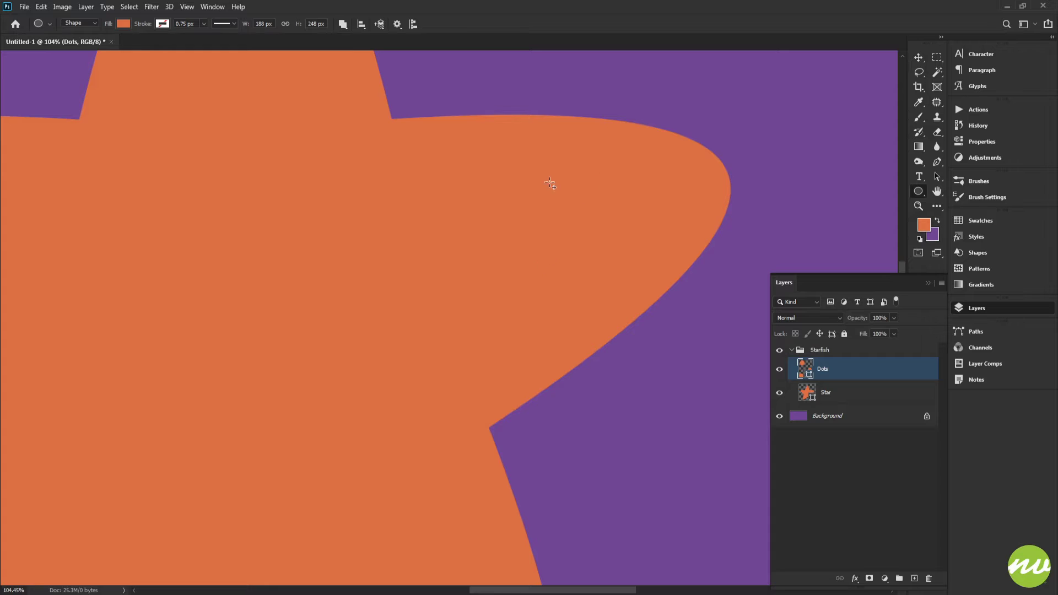
pyautogui.moveTo(459, 158); pyautogui.dragTo(577, 257)
pyautogui.moveTo(657, 177); pyautogui.dragTo(671, 191)
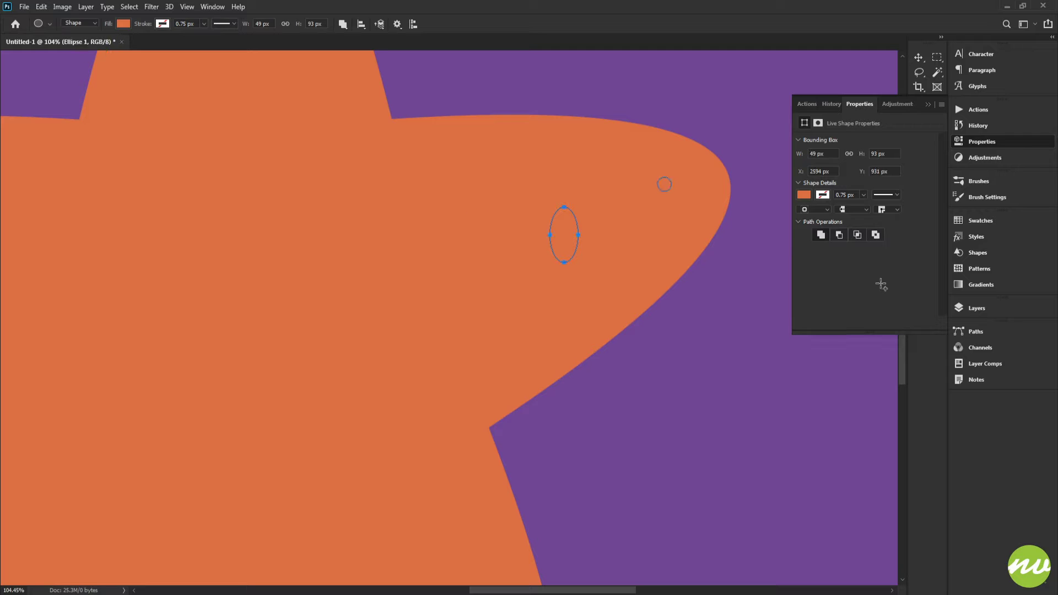
pyautogui.click(994, 312)
pyautogui.hotkey('ctrl', 'e')
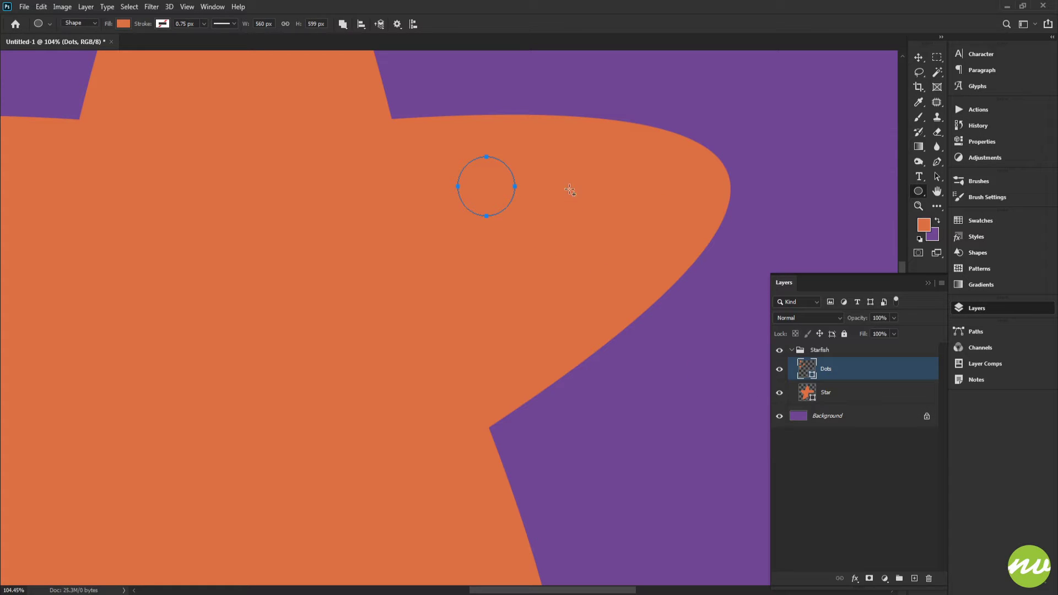
pyautogui.moveTo(627, 186); pyautogui.dragTo(641, 197)
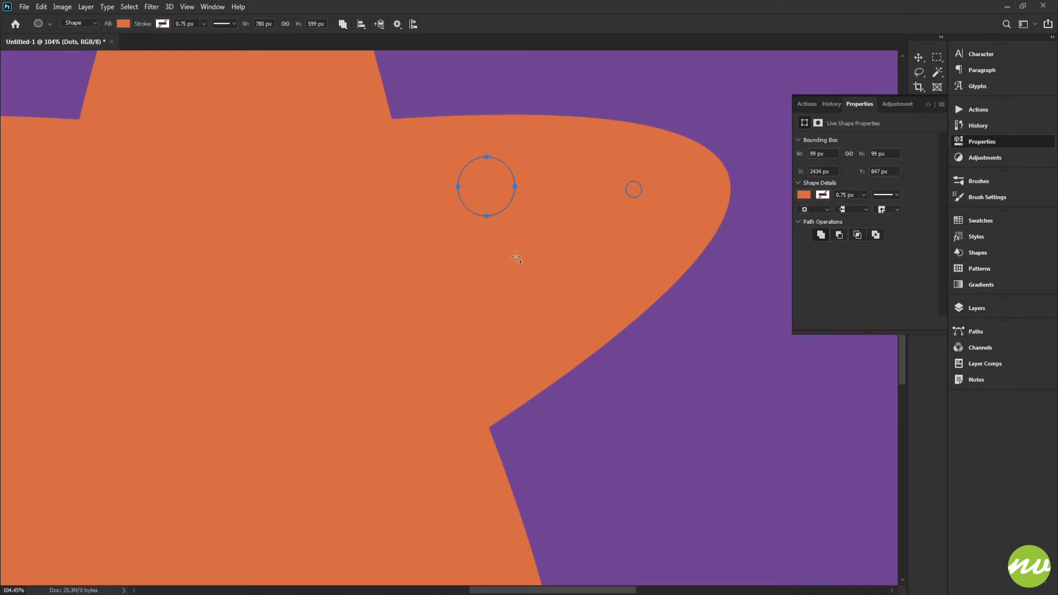
pyautogui.moveTo(519, 243)
pyautogui.mouseDown()
pyautogui.moveTo(614, 261)
pyautogui.moveTo(590, 266)
pyautogui.moveTo(604, 252)
pyautogui.mouseUp()
pyautogui.click(976, 307)
# Step: Change the fill of the Dots layer to the lighter orange ea8654
pyautogui.scroll(-5, 616, 263)
pyautogui.moveTo(535, 228); pyautogui.dragTo(555, 342)
pyautogui.doubleClick(805, 370)
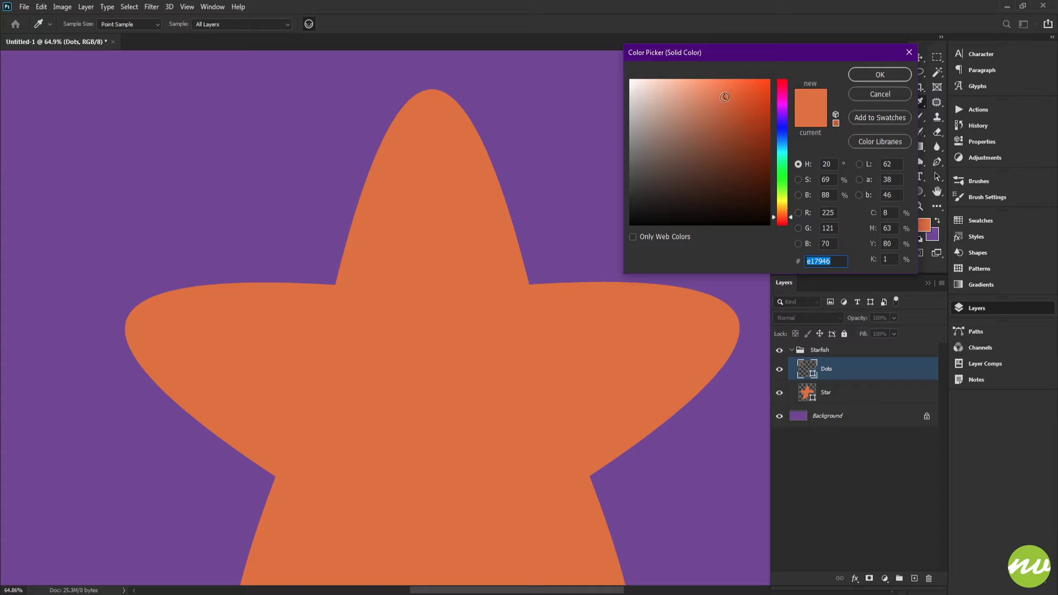
pyautogui.moveTo(725, 97); pyautogui.dragTo(722, 92)
pyautogui.moveTo(721, 92); pyautogui.dragTo(719, 91)
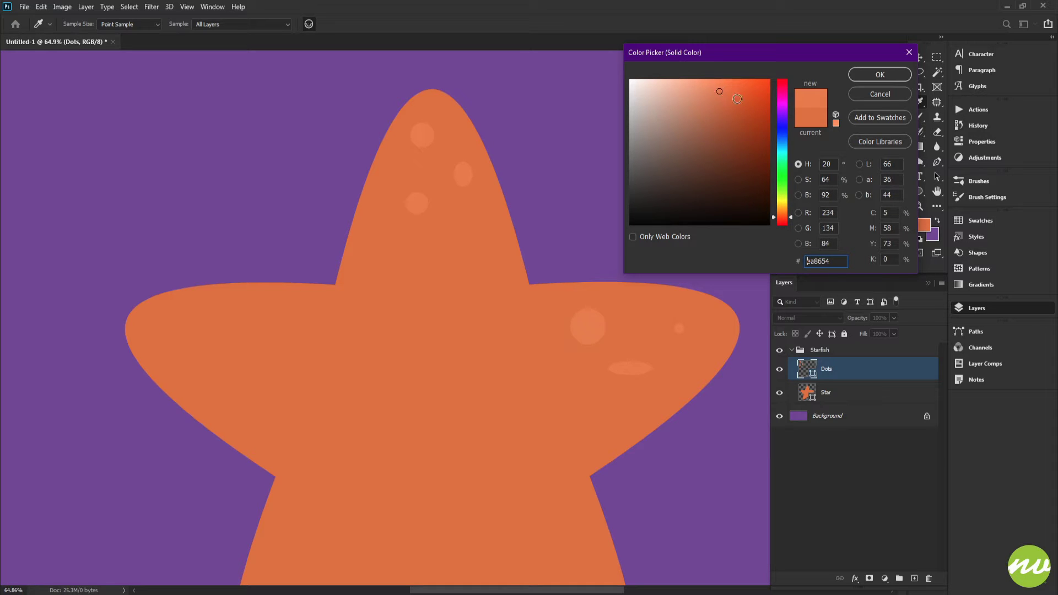
pyautogui.click(879, 73)
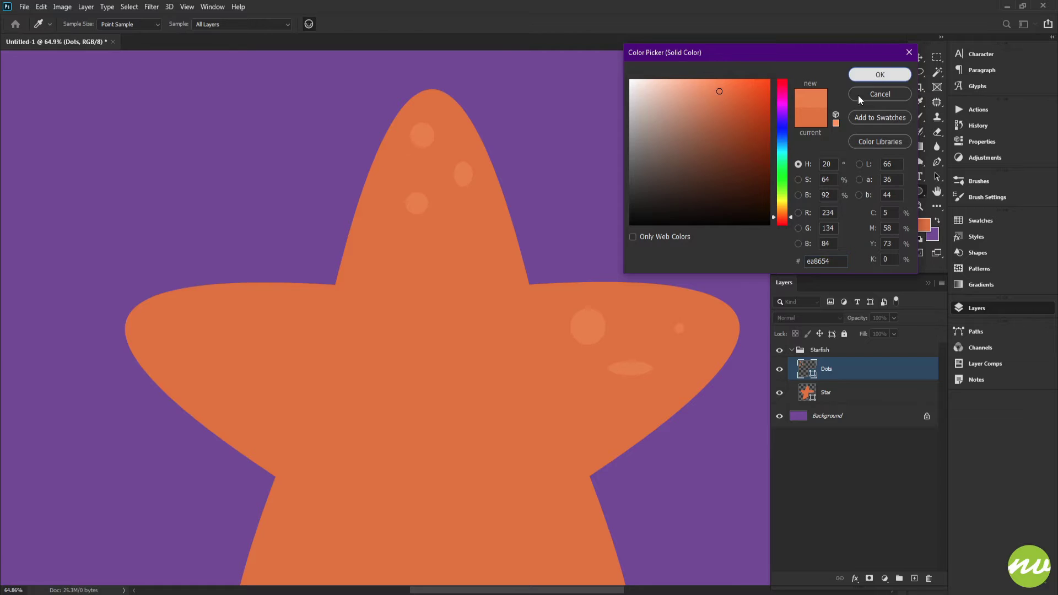
# Step: Replace the flat oval on the right arm with a rounder oval added to the Dots shape
pyautogui.scroll(-5, 504, 215)
pyautogui.moveTo(607, 227); pyautogui.dragTo(564, 356)
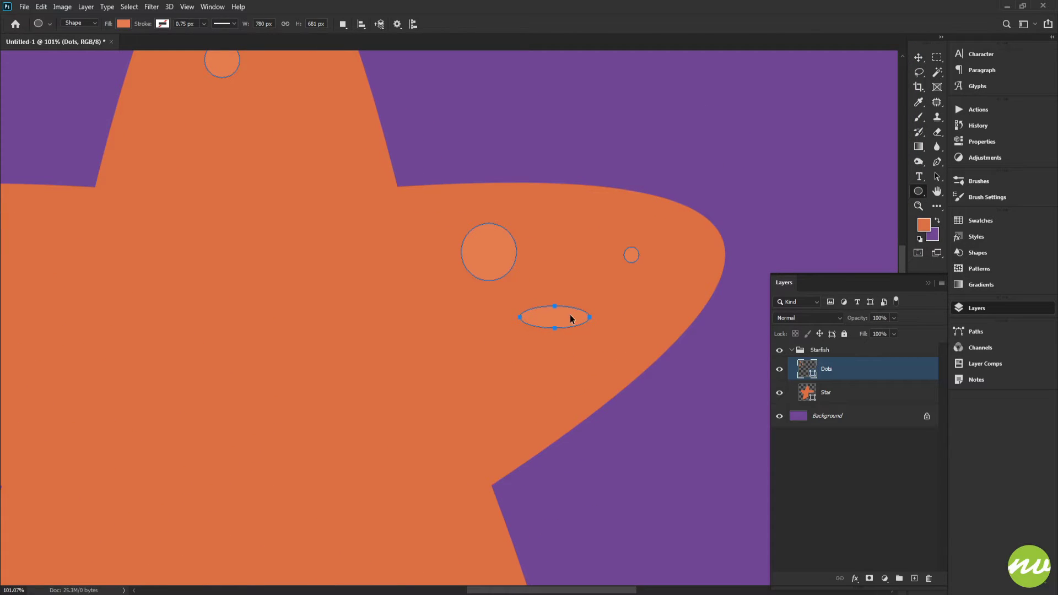
pyautogui.press('Delete')
pyautogui.moveTo(550, 301); pyautogui.dragTo(591, 334)
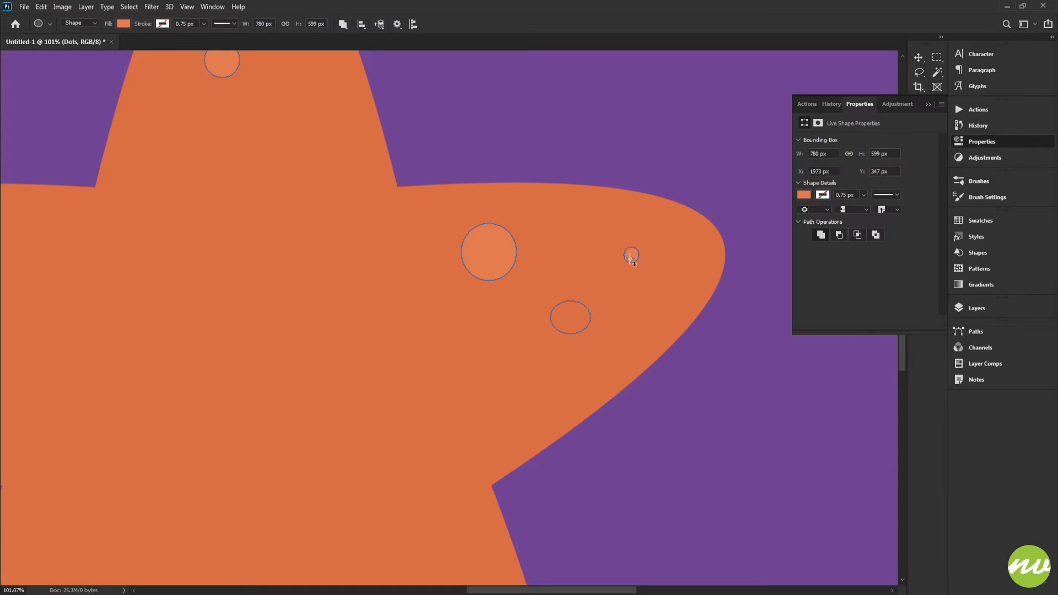
# Step: Enlarge the small circle near the right arm's tip to about 151% with a free transform
pyautogui.moveTo(629, 259); pyautogui.dragTo(649, 274)
pyautogui.hotkey('ctrl', 't')
pyautogui.press('Return')
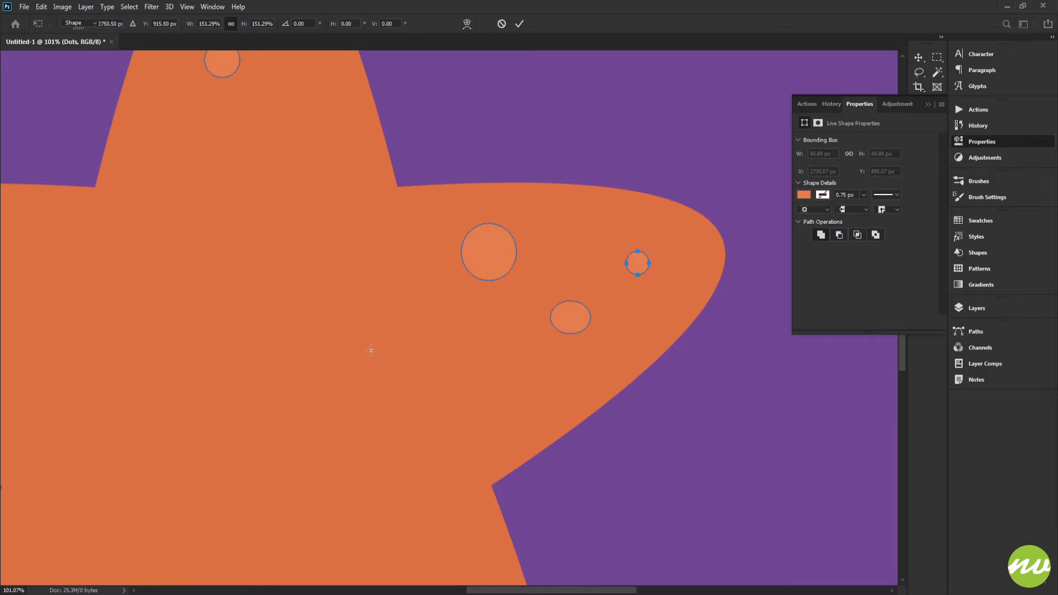
# Step: Add two small circles and a flat wide oval to the Dots shape on the star's lower right arm
pyautogui.moveTo(362, 344); pyautogui.dragTo(503, 127)
pyautogui.moveTo(571, 436)
pyautogui.mouseDown()
pyautogui.moveTo(531, 305)
pyautogui.moveTo(560, 293)
pyautogui.moveTo(609, 324)
pyautogui.moveTo(588, 331)
pyautogui.moveTo(609, 370)
pyautogui.moveTo(601, 406)
pyautogui.moveTo(621, 410)
pyautogui.mouseUp()
pyautogui.moveTo(629, 318); pyautogui.dragTo(662, 383)
pyautogui.click(968, 310)
# Step: Add two circles, the inner one about 78 px wide, and a wide oval to the Dots shape on the lower left arm
pyautogui.moveTo(309, 333); pyautogui.dragTo(560, 354)
pyautogui.moveTo(361, 384); pyautogui.dragTo(410, 433)
pyautogui.moveTo(395, 258); pyautogui.dragTo(513, 356)
pyautogui.moveTo(532, 168); pyautogui.dragTo(533, 175)
# Step: Add an oval about 95 by 78 px, a small circle and a circle about 110 px wide to the Dots shape on the left arm
pyautogui.scroll(5, 533, 174)
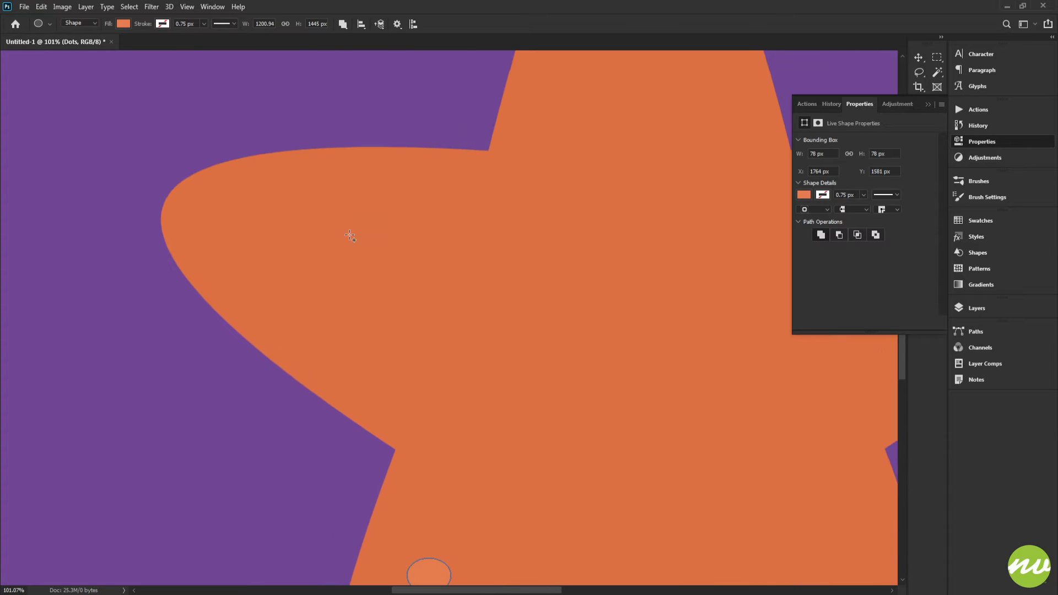
pyautogui.moveTo(224, 208); pyautogui.dragTo(277, 251)
pyautogui.moveTo(345, 197); pyautogui.dragTo(362, 214)
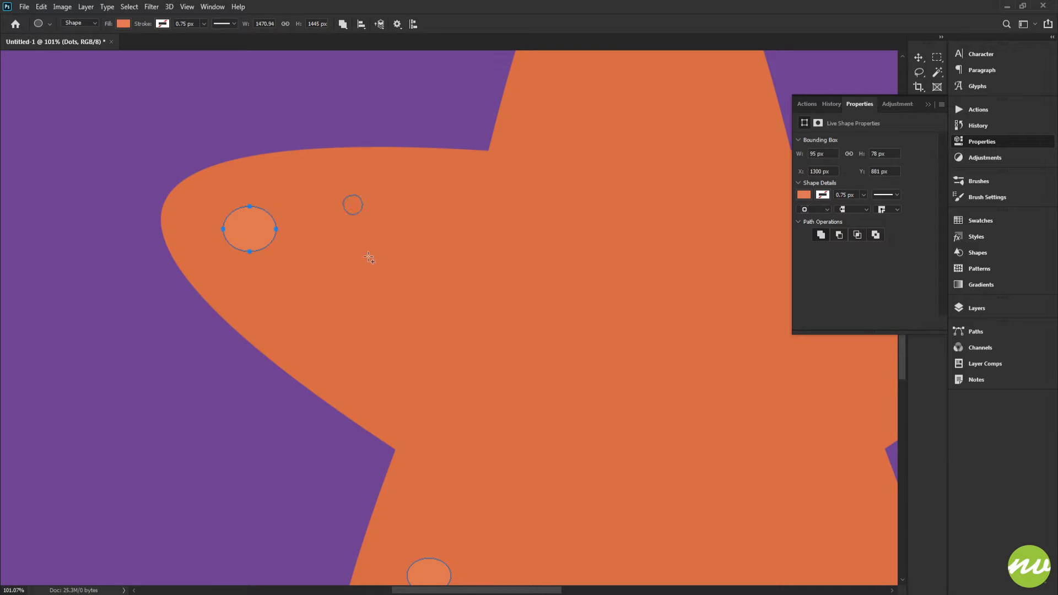
pyautogui.moveTo(352, 282); pyautogui.dragTo(424, 345)
pyautogui.hotkey('ctrl', '0')
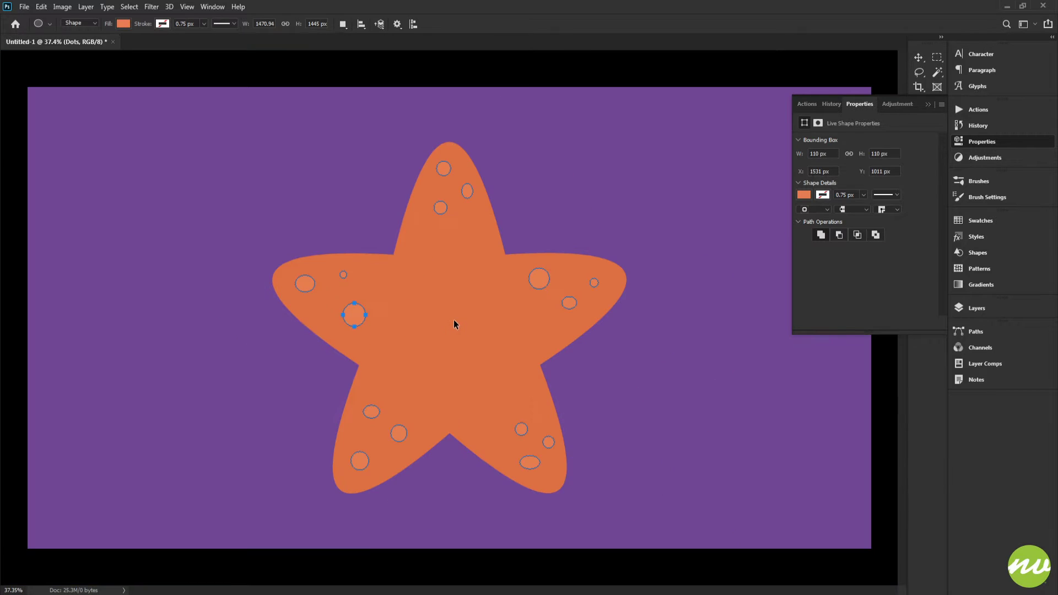
pyautogui.press('Return')
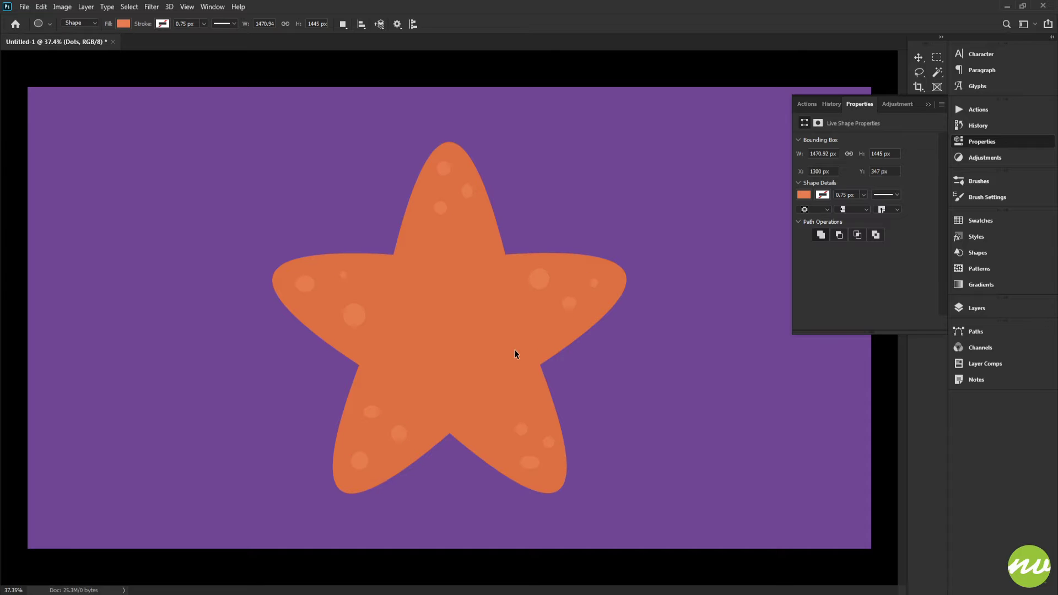
# Step: Enlarge the innermost small circle on the star's lower right arm with a free transform
pyautogui.scroll(2, 427, 358)
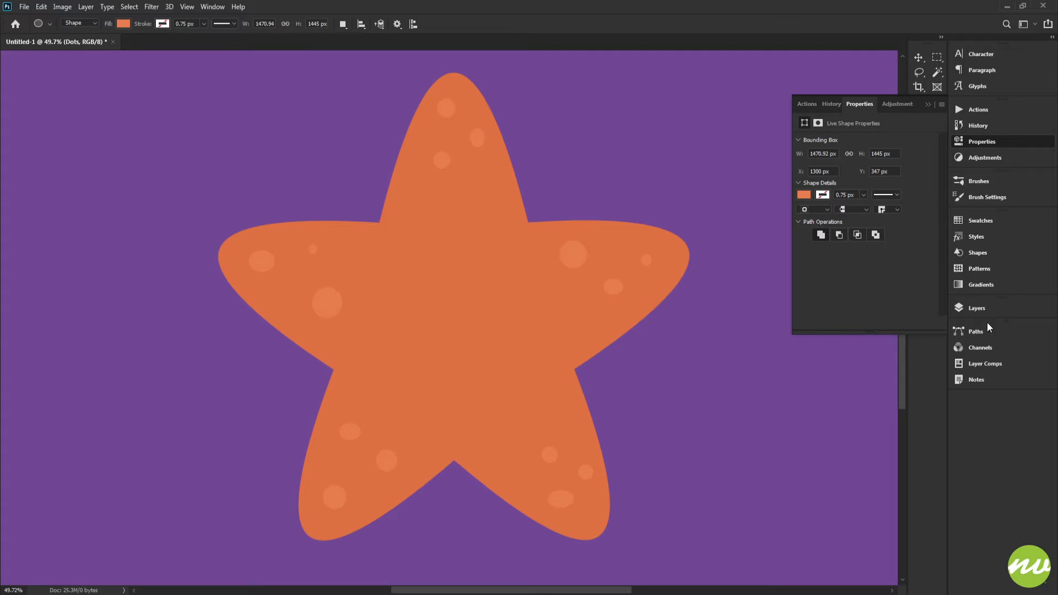
pyautogui.click(976, 308)
pyautogui.moveTo(562, 316); pyautogui.dragTo(586, 314)
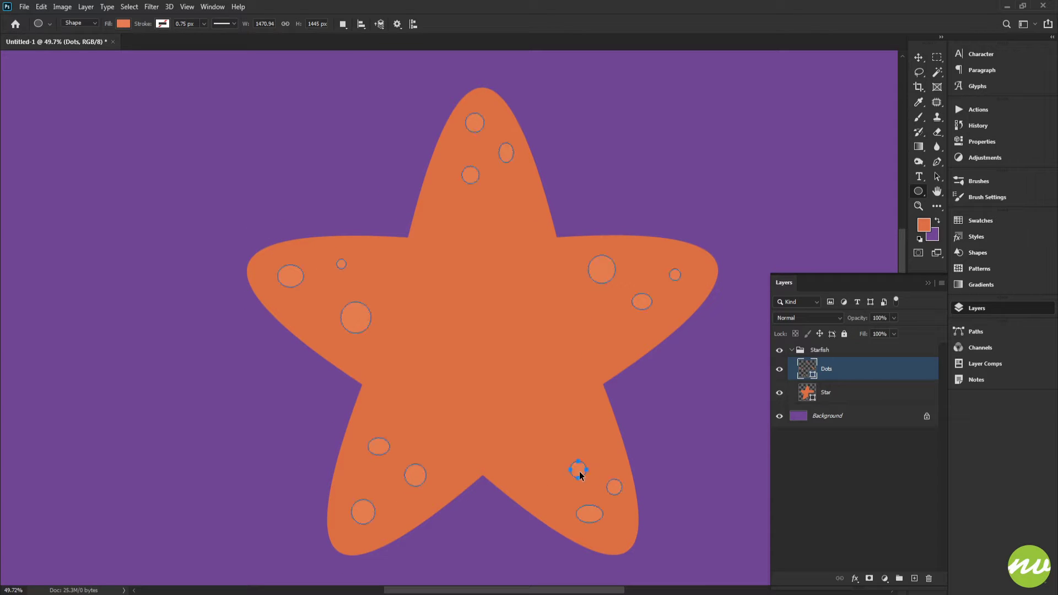
pyautogui.moveTo(577, 471); pyautogui.dragTo(626, 458)
pyautogui.scroll(4, 578, 468)
pyautogui.scroll(2, 579, 467)
pyautogui.hotkey('ctrl', 't')
pyautogui.press('Return')
pyautogui.scroll(-6, 607, 438)
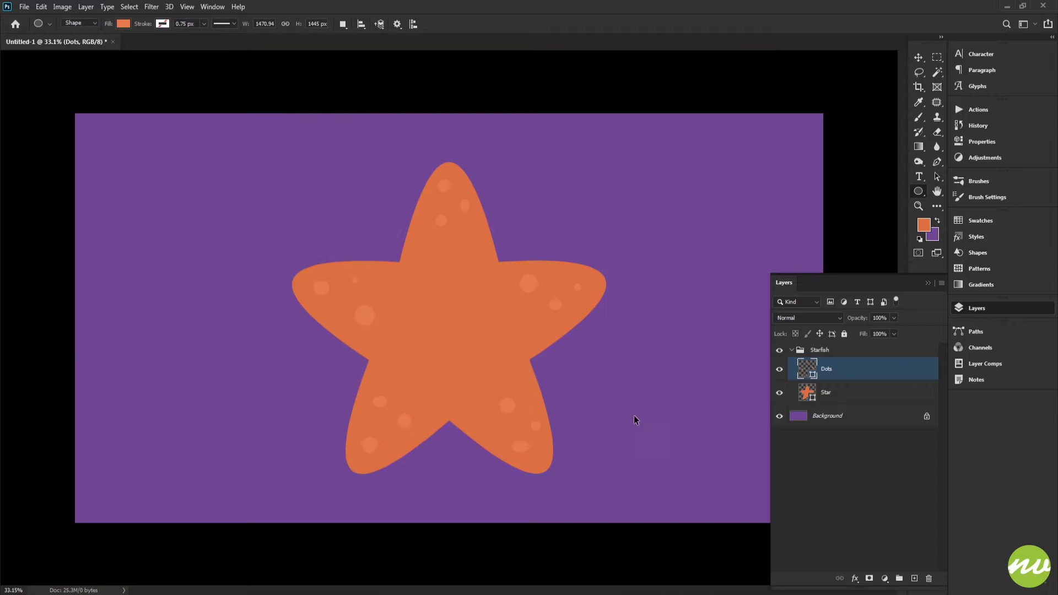
# Step: Nudge the oval on the right arm and the dots on the left arm slightly to improve their spacing
pyautogui.scroll(3, 551, 419)
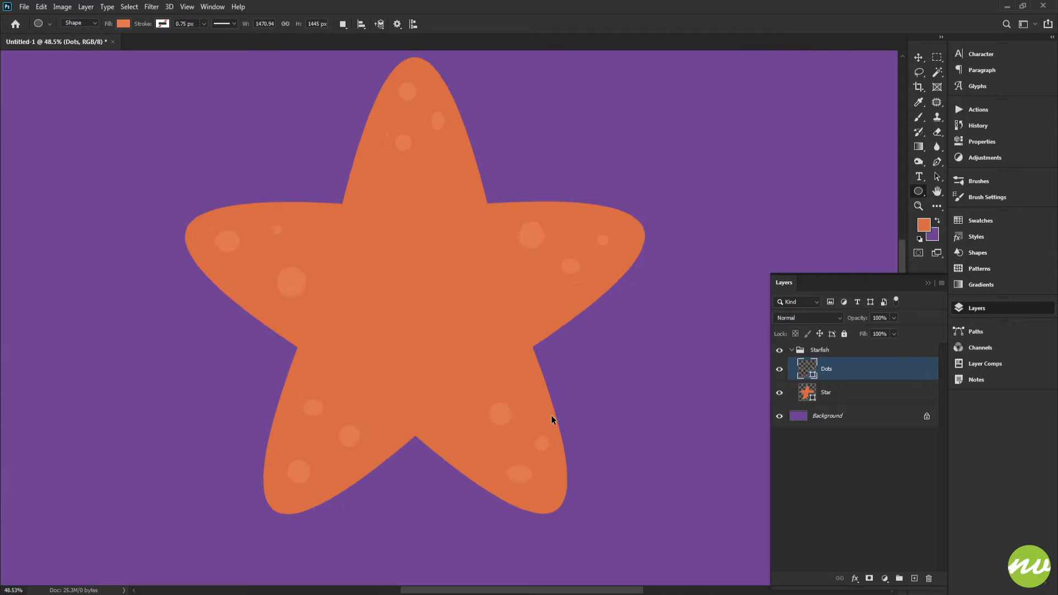
pyautogui.moveTo(470, 322); pyautogui.dragTo(497, 333)
pyautogui.scroll(3, 604, 290)
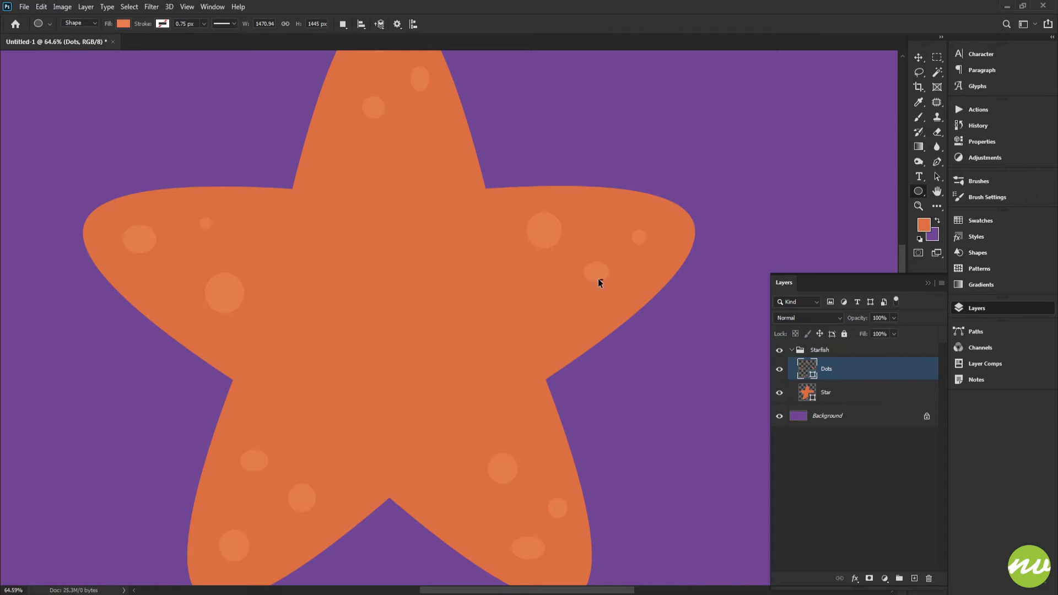
pyautogui.keyDown('ctrl'); pyautogui.click(593, 280); pyautogui.keyUp('ctrl')
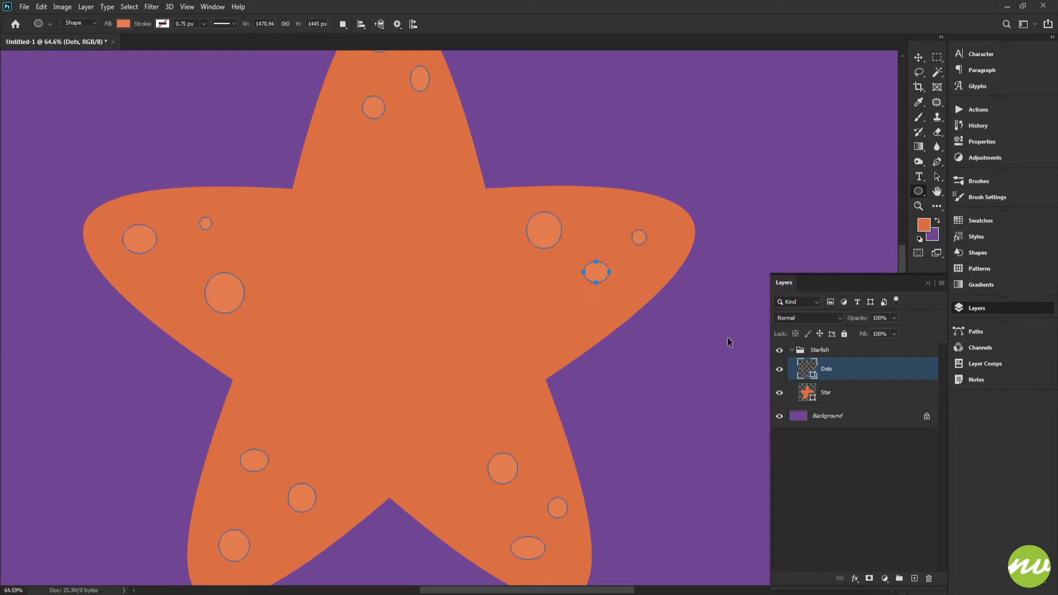
pyautogui.moveTo(595, 278); pyautogui.dragTo(600, 282)
pyautogui.moveTo(224, 293); pyautogui.dragTo(225, 299)
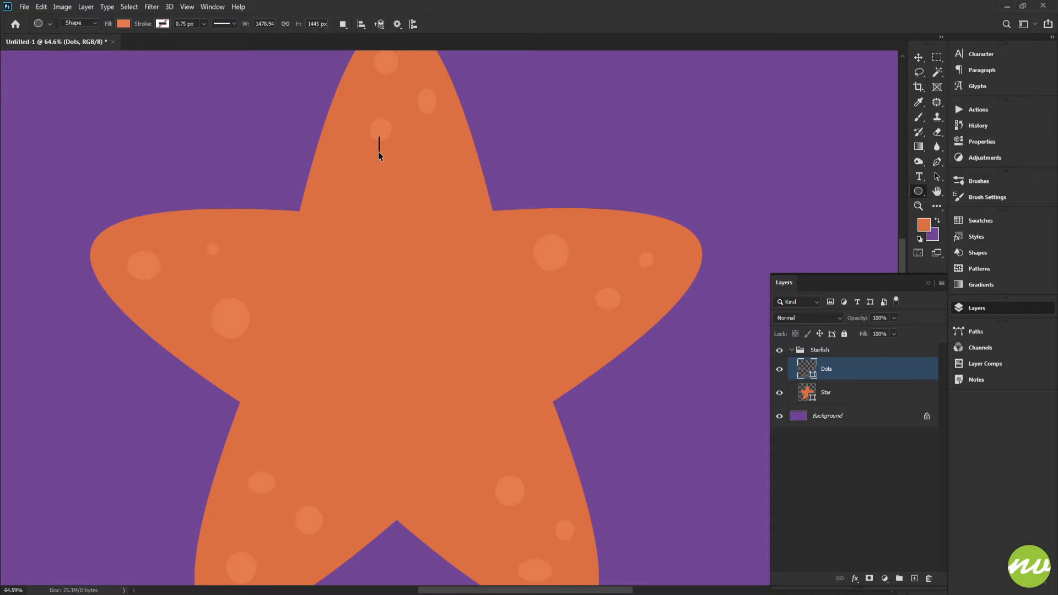
# Step: Enlarge the lowest circle on the top arm with a free transform and nudge the nearby tall oval slightly down
pyautogui.moveTo(378, 151); pyautogui.dragTo(431, 255)
pyautogui.hotkey('ctrl', 't')
pyautogui.scroll(3, 390, 164)
pyautogui.press('Return')
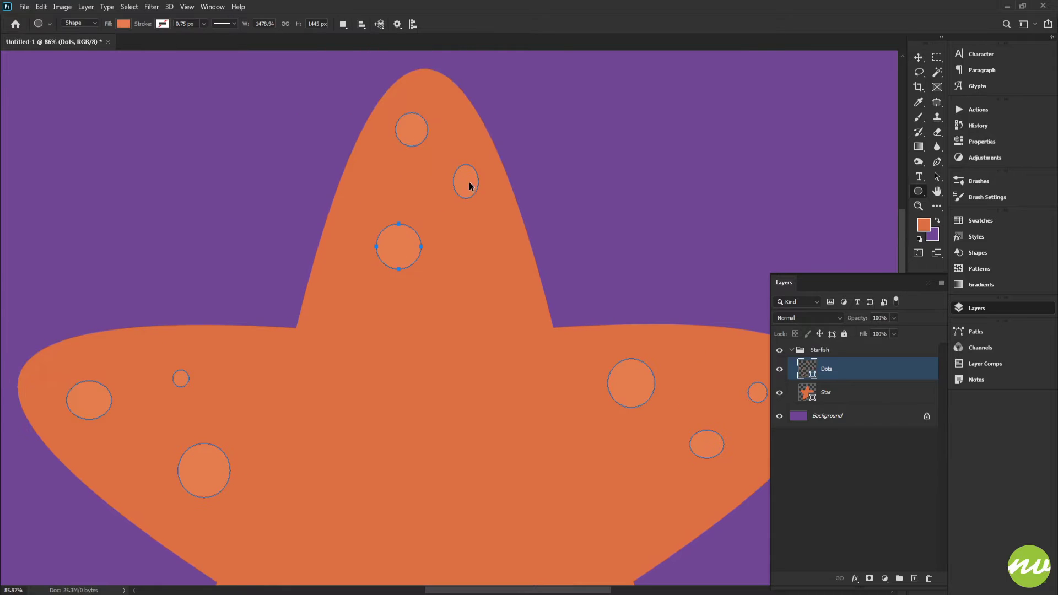
pyautogui.moveTo(468, 184); pyautogui.dragTo(469, 191)
pyautogui.scroll(-7, 487, 197)
pyautogui.scroll(-4, 489, 200)
pyautogui.press('Return')
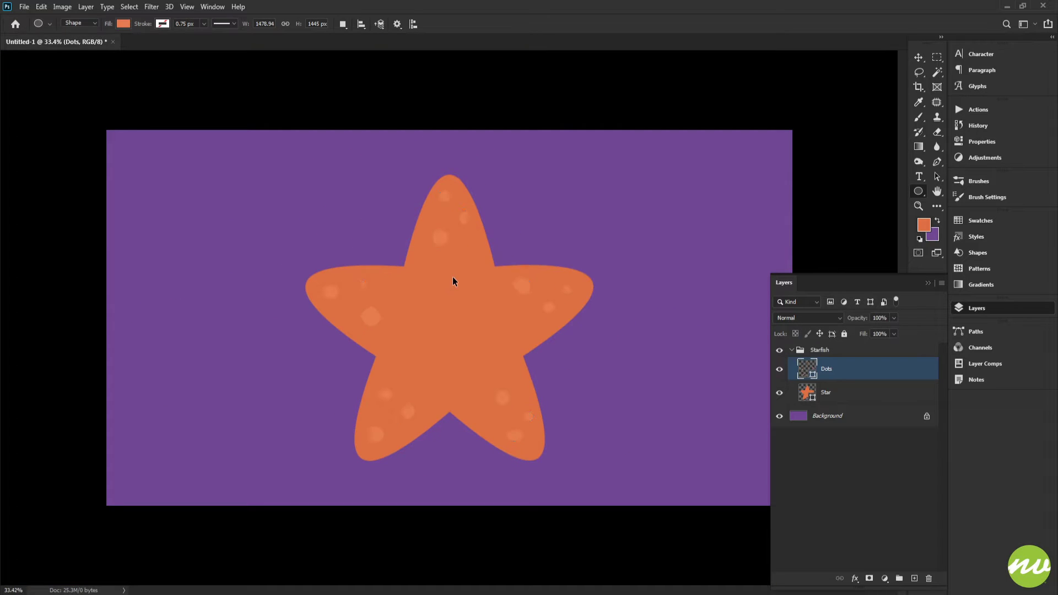
# Step: Draw a circle about 188 px wide as a separate shape layer in the upper left of the star's body
pyautogui.scroll(6, 452, 277)
pyautogui.moveTo(454, 273); pyautogui.dragTo(480, 252)
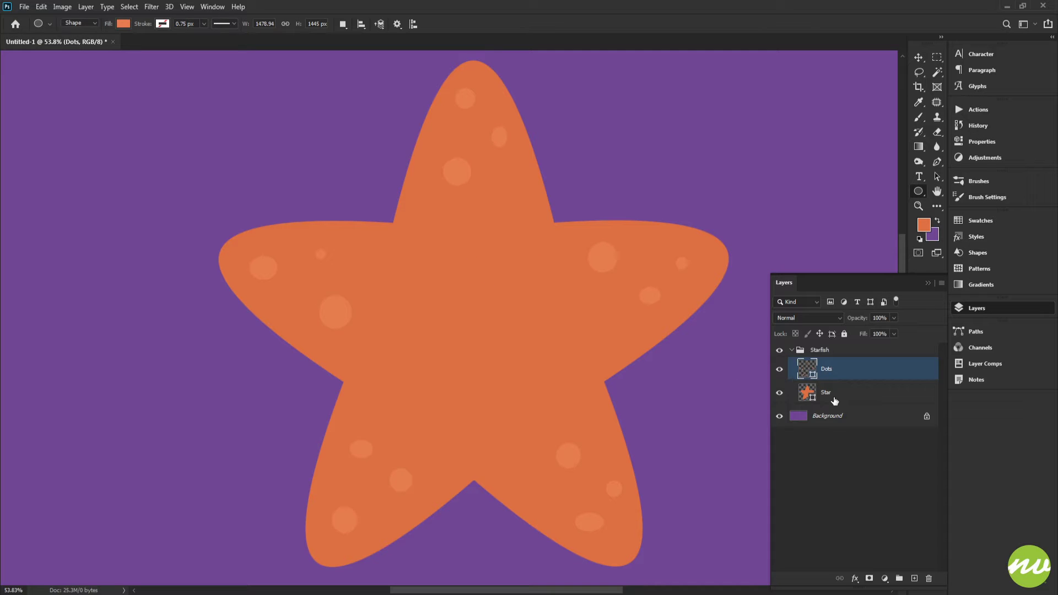
pyautogui.scroll(4, 488, 326)
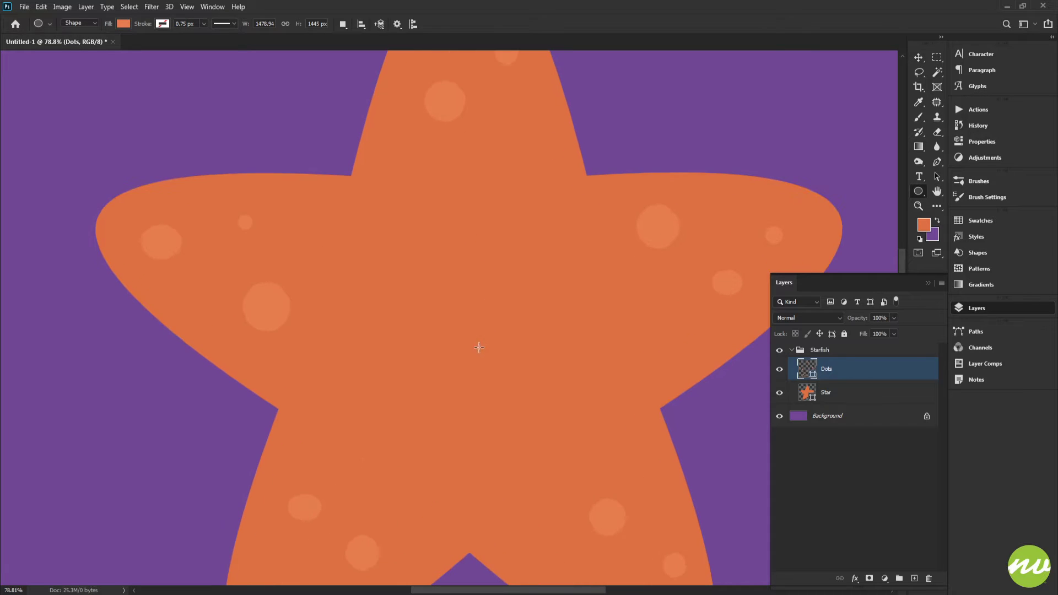
pyautogui.moveTo(461, 288); pyautogui.dragTo(457, 277)
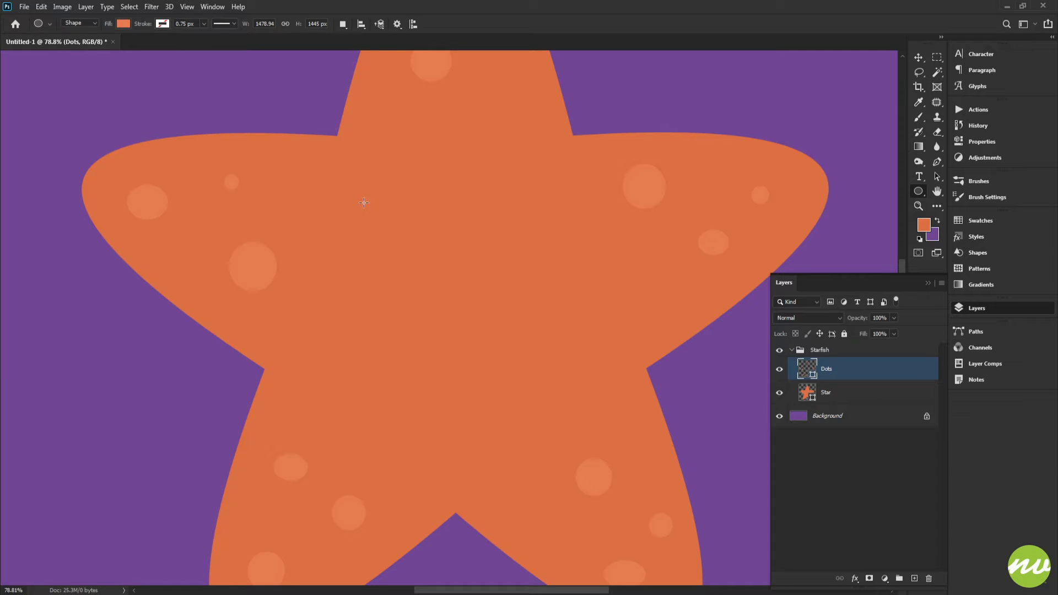
pyautogui.moveTo(364, 203); pyautogui.dragTo(445, 290)
pyautogui.scroll(-5, 436, 284)
pyautogui.scroll(5, 428, 283)
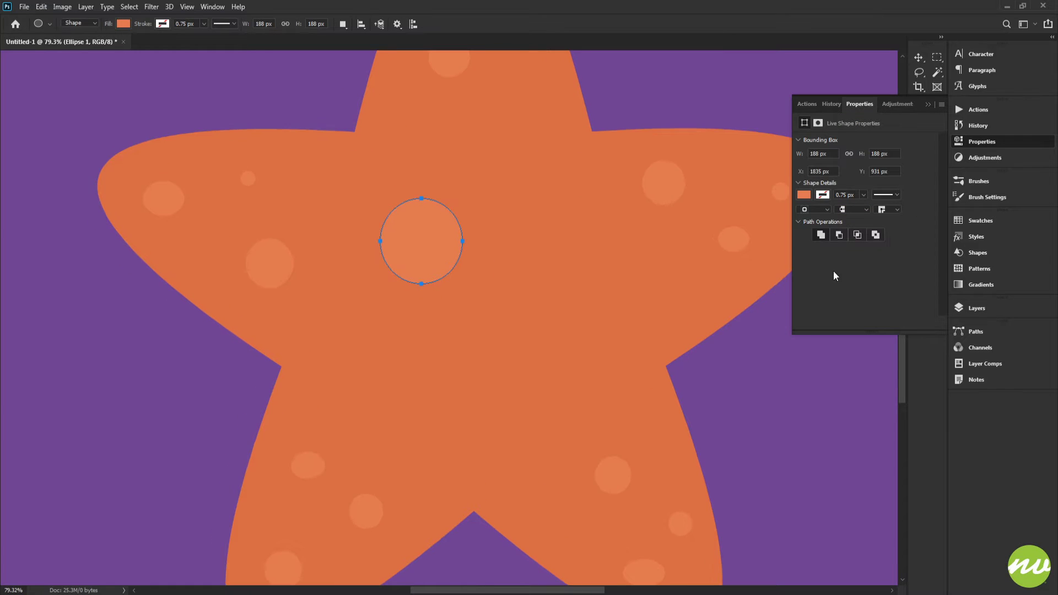
# Step: Change the fill of the new large circle to the off-white f1f1f1
pyautogui.click(976, 307)
pyautogui.doubleClick(808, 369)
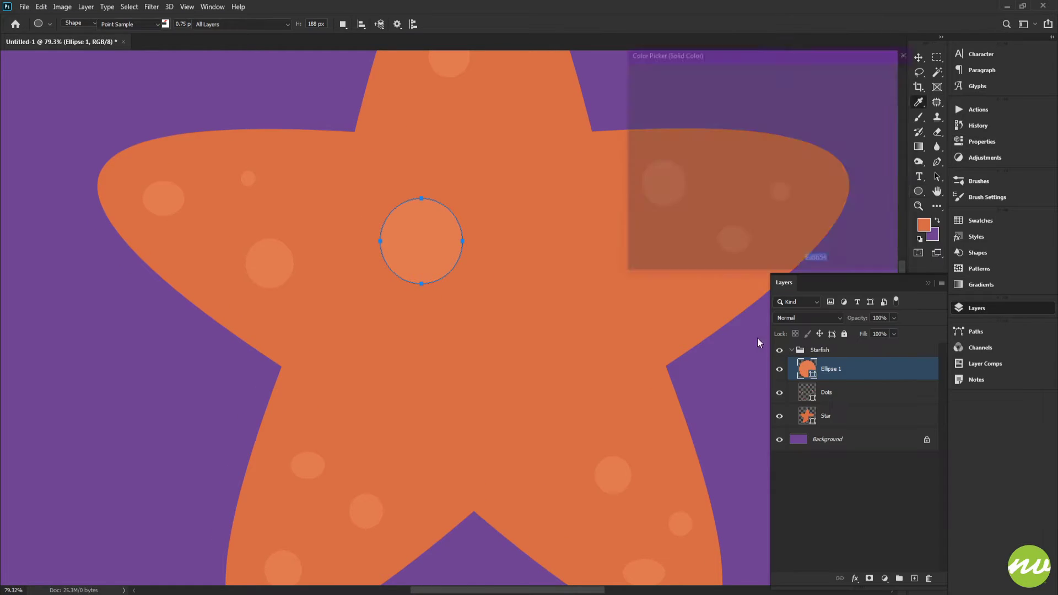
pyautogui.moveTo(694, 163); pyautogui.dragTo(622, 88)
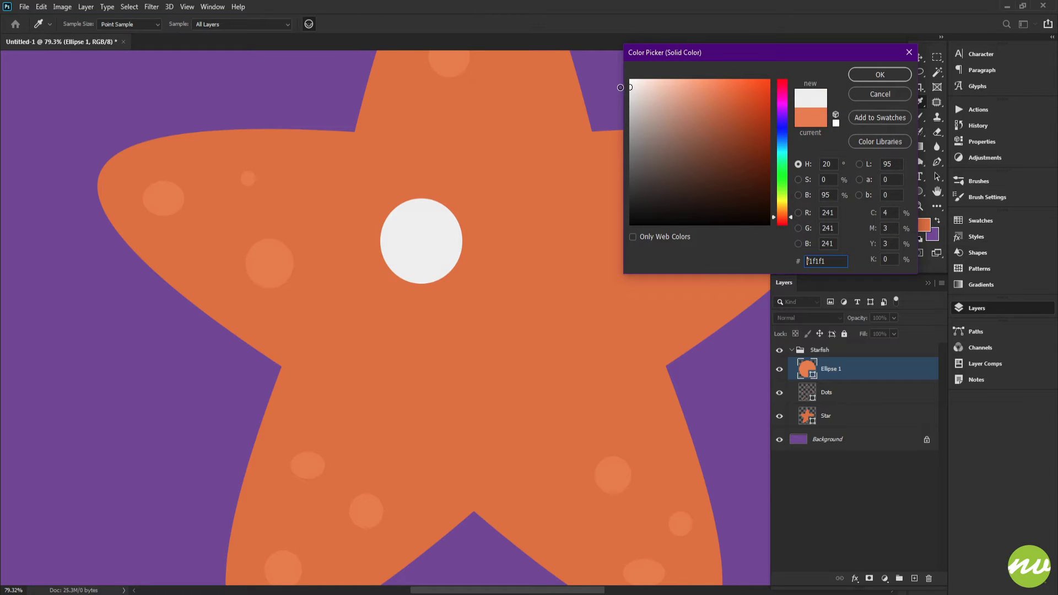
pyautogui.click(866, 75)
pyautogui.moveTo(482, 206); pyautogui.dragTo(448, 223)
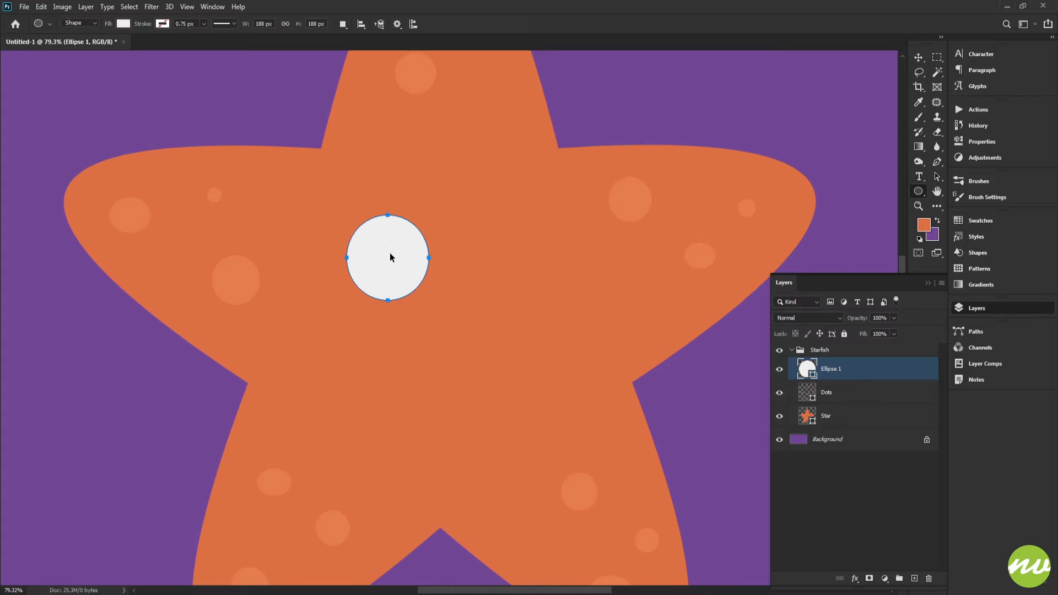
# Step: Move the off-white circle up and to the left to position it as the left eye
pyautogui.moveTo(389, 256); pyautogui.dragTo(367, 224)
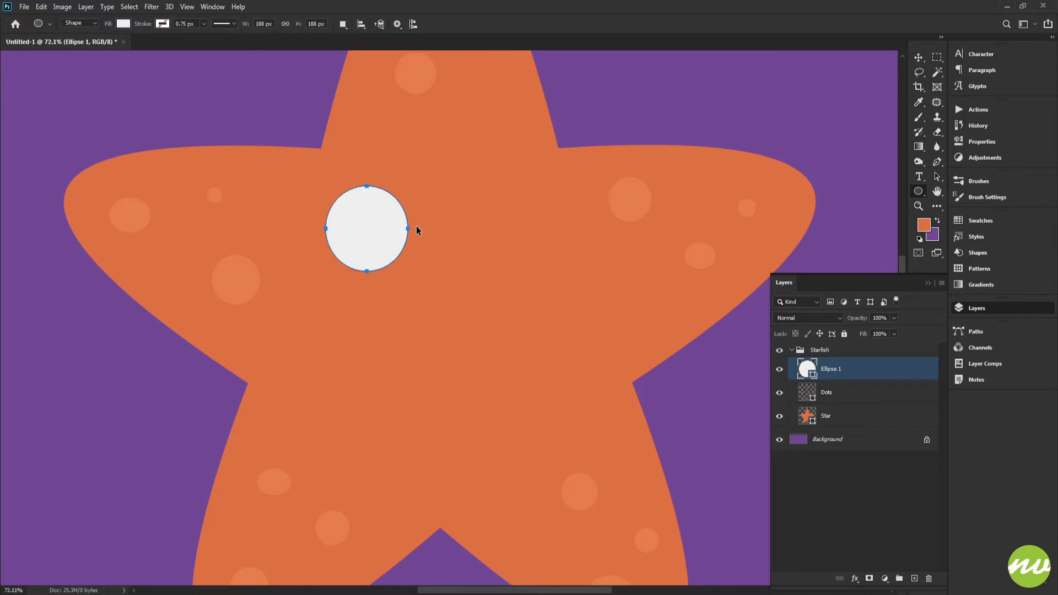
pyautogui.scroll(-3, 416, 240)
pyautogui.scroll(2, 417, 240)
pyautogui.scroll(2, 416, 240)
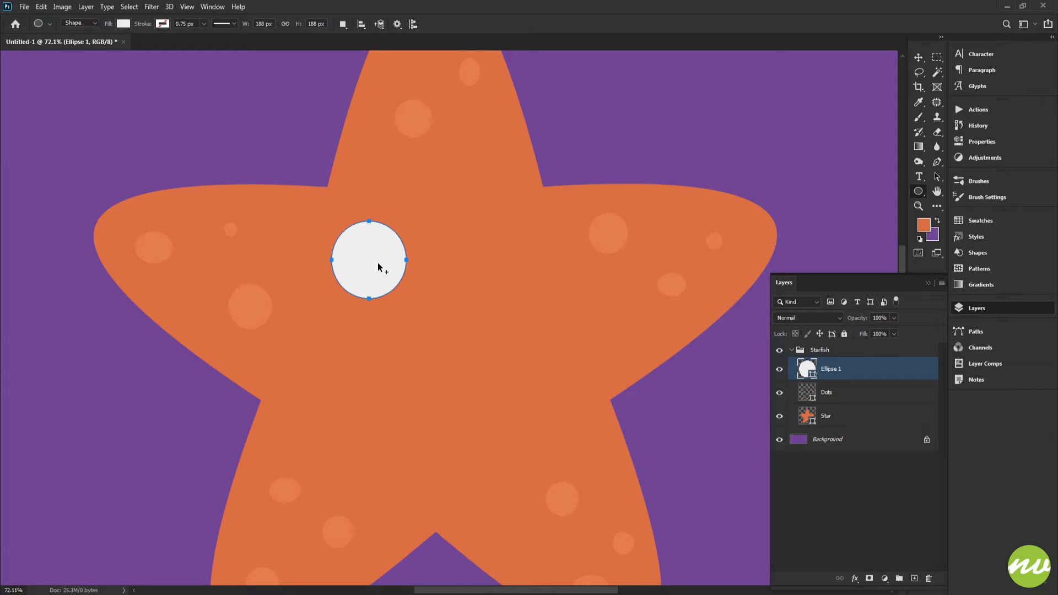
# Step: Duplicate the eye circle level to the right within the same shape and space the pair about 526 px wide overall
pyautogui.scroll(3, 374, 264)
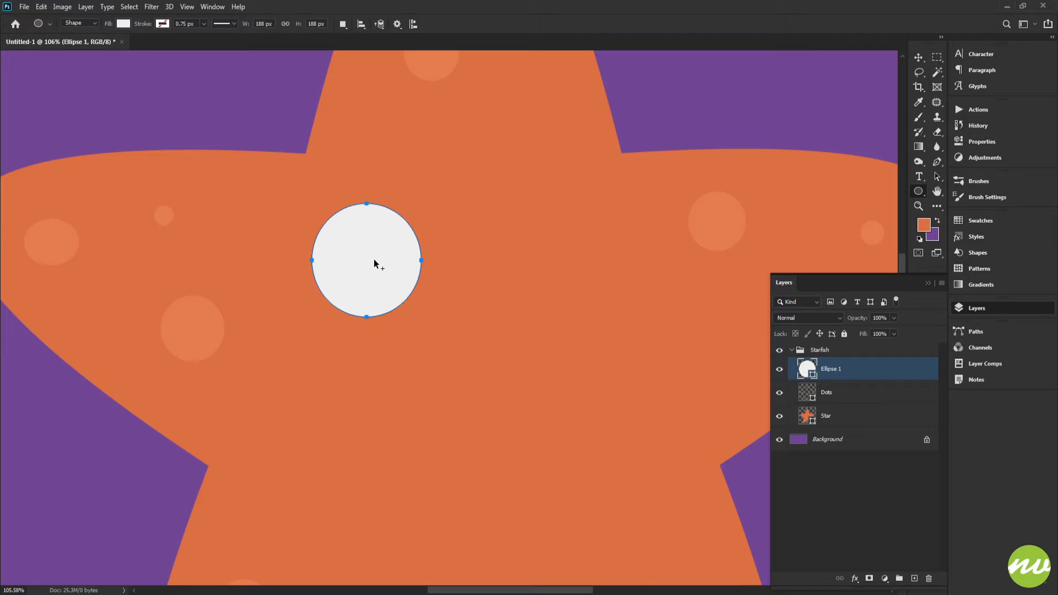
pyautogui.moveTo(374, 259); pyautogui.dragTo(564, 253)
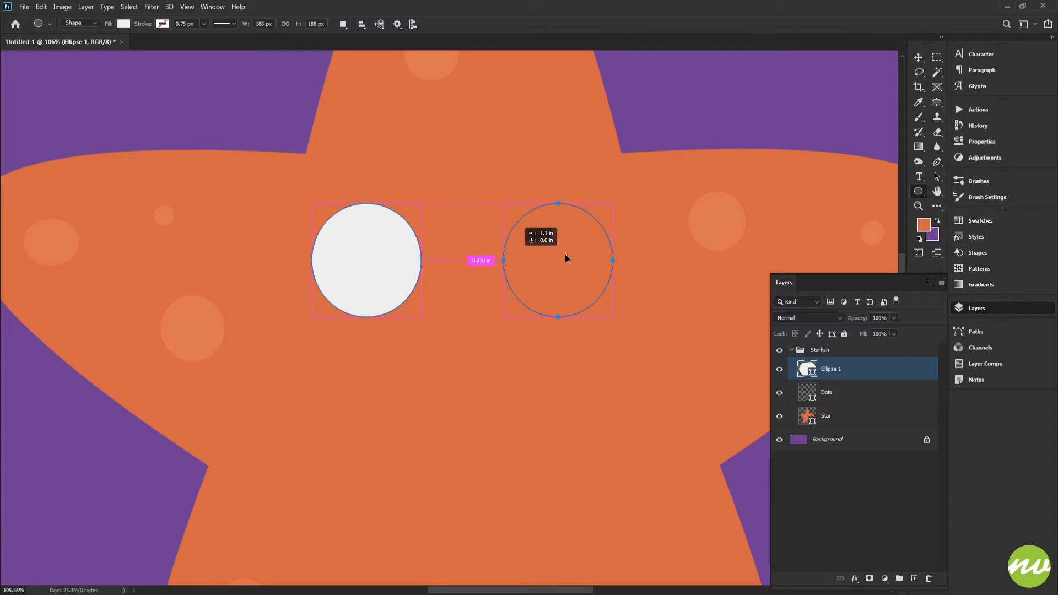
pyautogui.moveTo(565, 255); pyautogui.dragTo(566, 259)
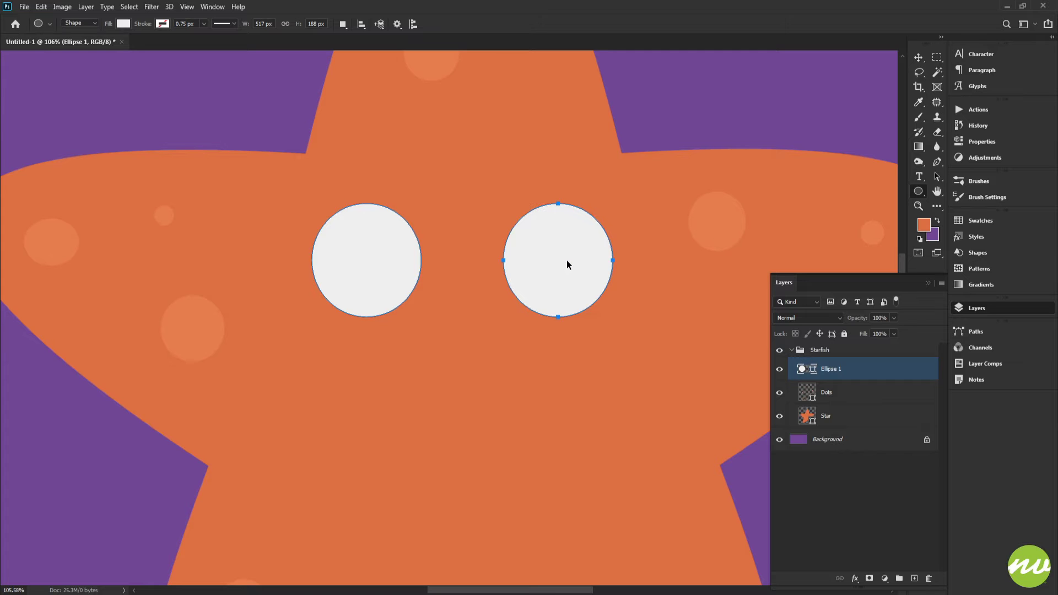
pyautogui.moveTo(565, 262); pyautogui.dragTo(571, 264)
pyautogui.scroll(-8, 571, 264)
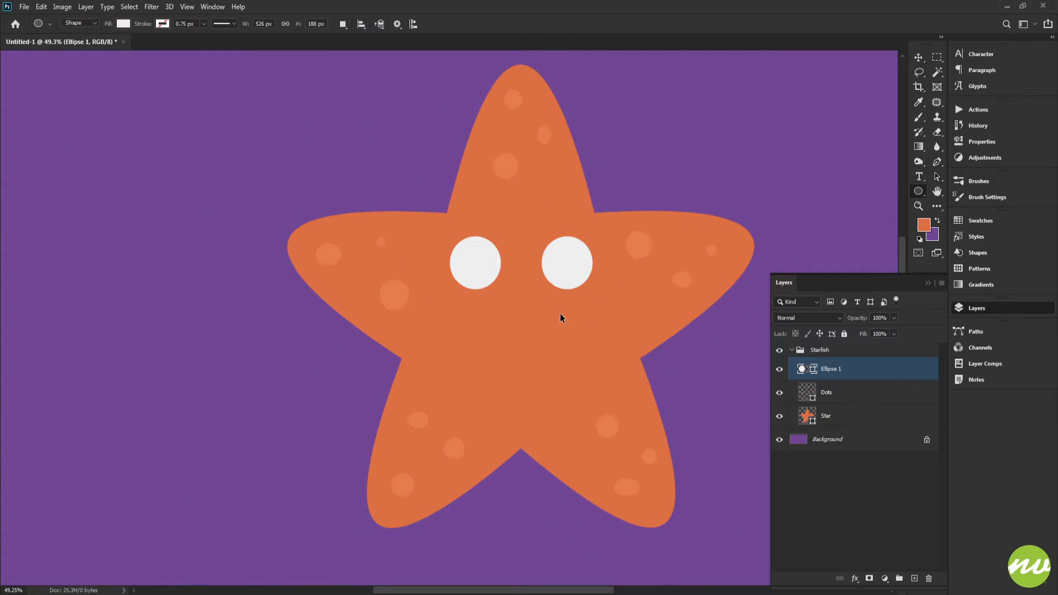
pyautogui.scroll(4, 560, 317)
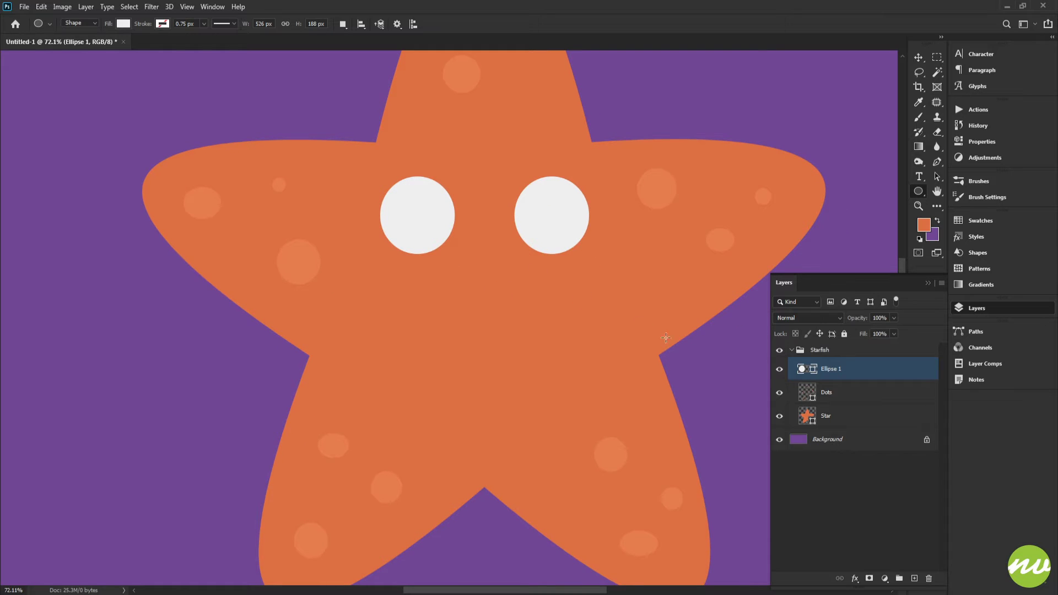
# Step: Rename the eye circles' layer as Eyeballs
pyautogui.doubleClick(831, 369)
pyautogui.write('blals')
pyautogui.press('Return')
pyautogui.doubleClick(836, 371)
pyautogui.write('Eyeba')
pyautogui.press('Return')
# Step: Load the Star's outline as a selection, centre the Eyeballs layer horizontally on it, and deselect
pyautogui.keyDown('ctrl'); pyautogui.click(813, 417); pyautogui.keyUp('ctrl')
pyautogui.press('v')
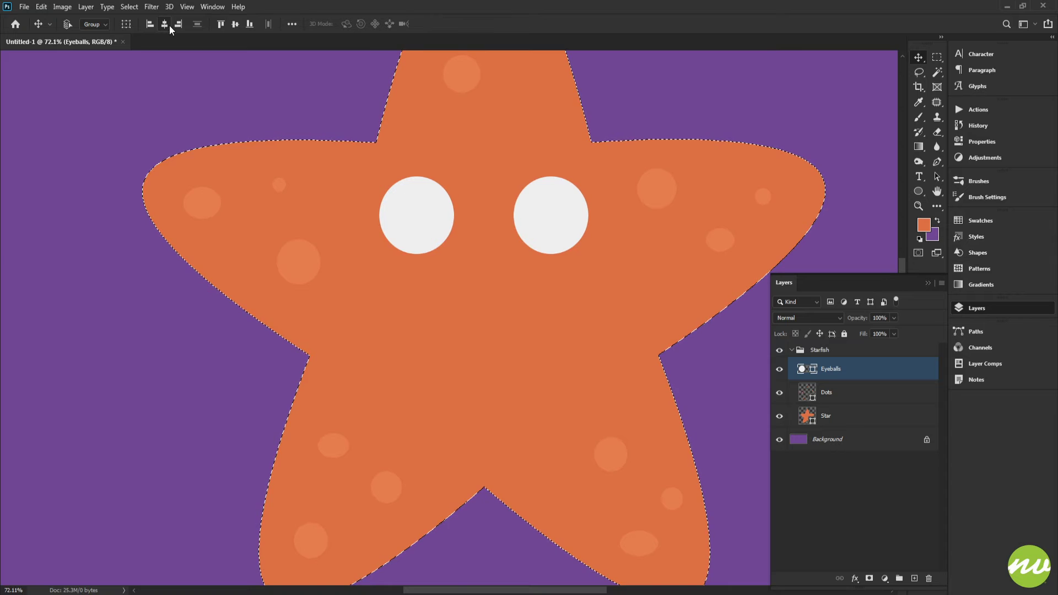
pyautogui.moveTo(511, 191); pyautogui.dragTo(498, 219)
pyautogui.hotkey('ctrl', 'd')
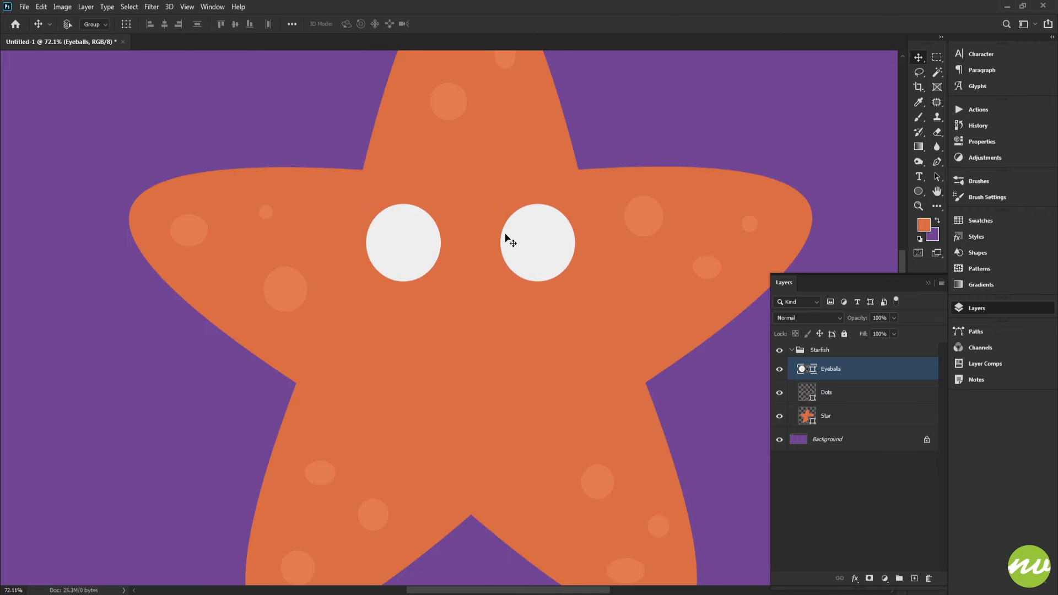
pyautogui.press('h')
pyautogui.click(149, 29)
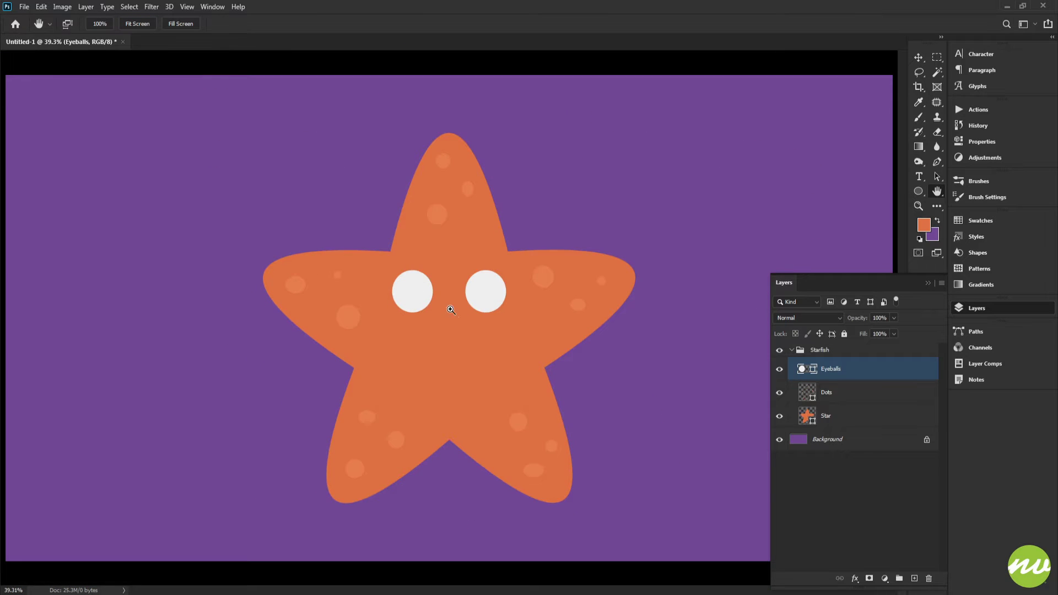
# Step: Duplicate the Eyeballs layer and rename the copy as Eye Lids
pyautogui.scroll(3, 463, 308)
pyautogui.scroll(2, 475, 310)
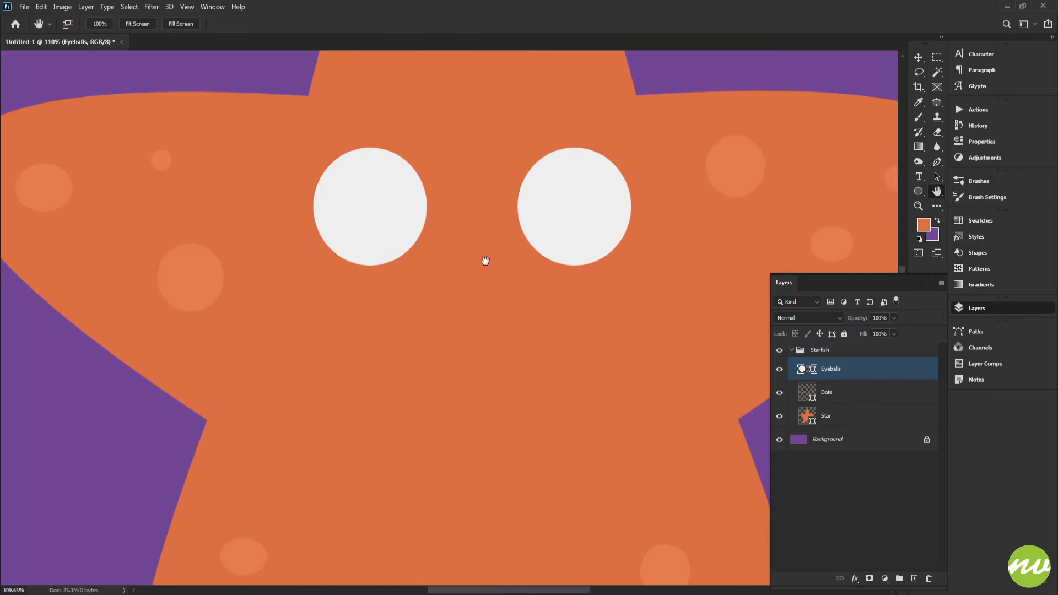
pyautogui.press('u')
pyautogui.scroll(1, 497, 310)
pyautogui.moveTo(497, 311); pyautogui.dragTo(502, 332)
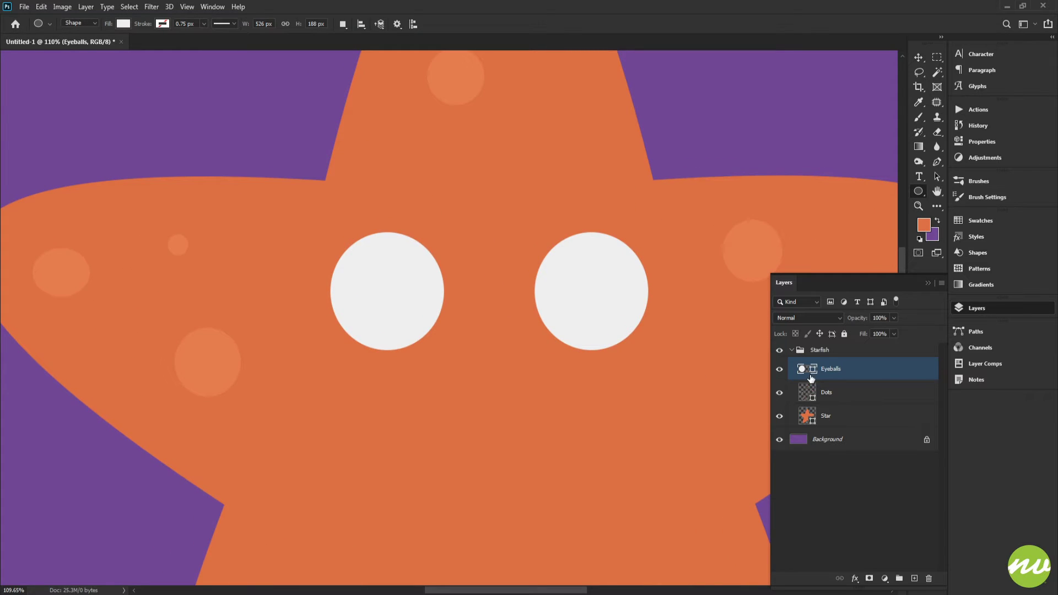
pyautogui.moveTo(810, 371); pyautogui.dragTo(831, 369)
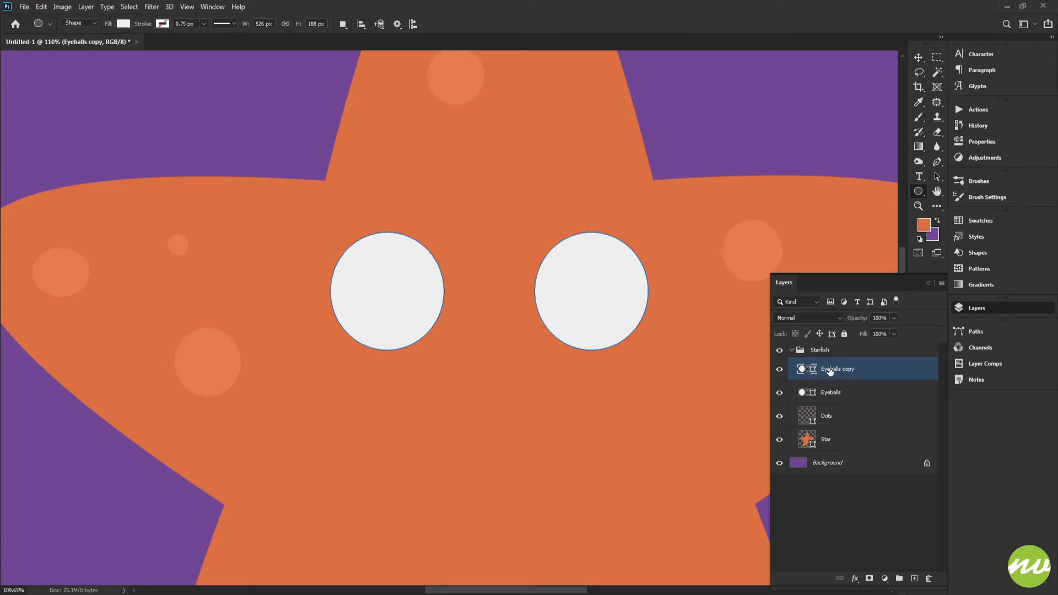
pyautogui.doubleClick(831, 369)
pyautogui.write('Lids')
pyautogui.press('Return')
# Step: Change the fill colour of the Eye Lids shapes to #9f3842
pyautogui.doubleClick(802, 369)
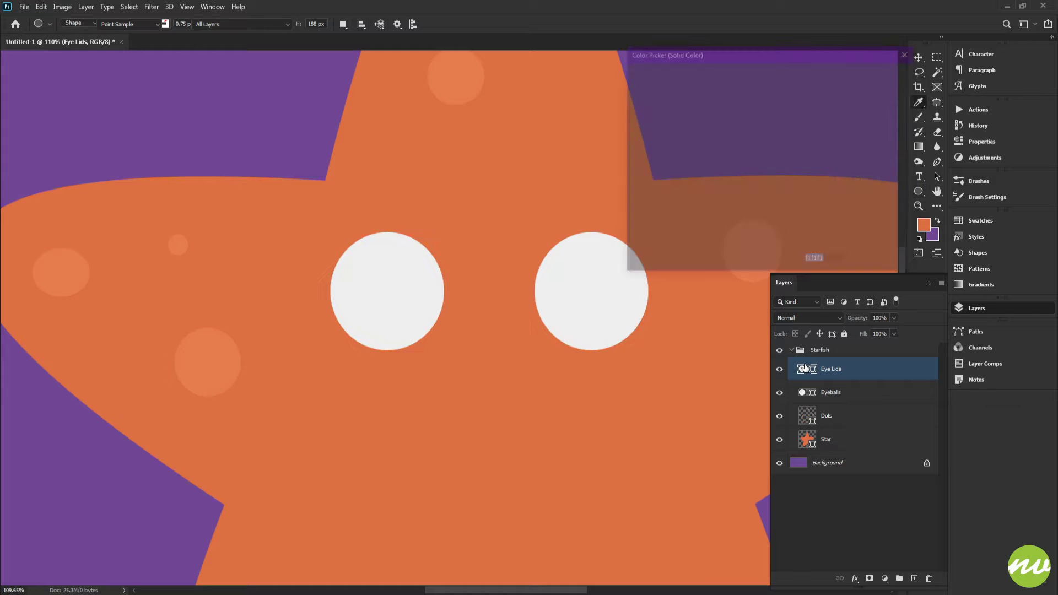
pyautogui.click(568, 220)
pyautogui.moveTo(568, 219); pyautogui.dragTo(513, 238)
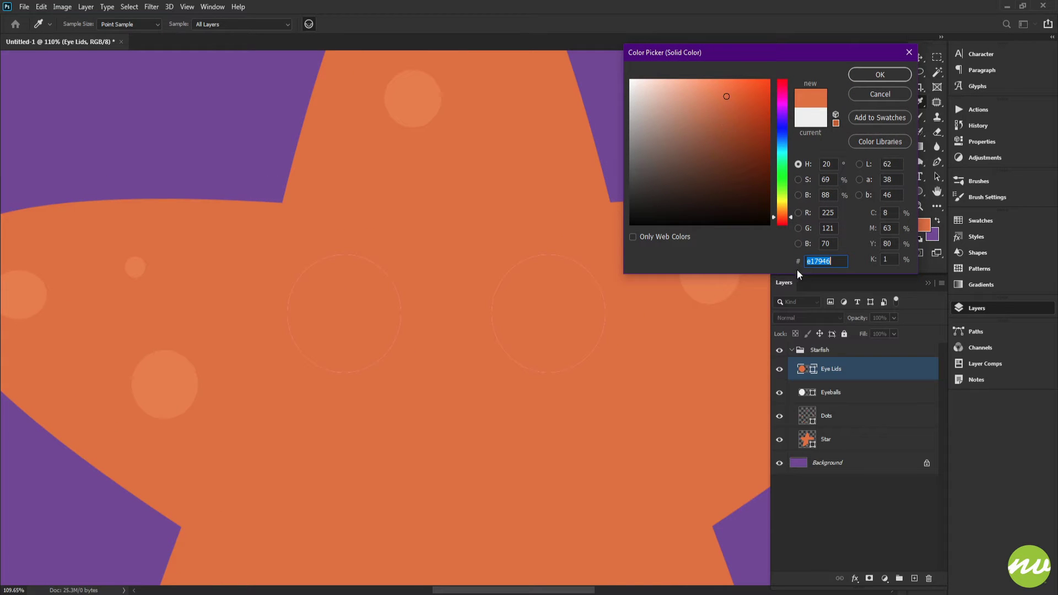
pyautogui.write('9f3842')
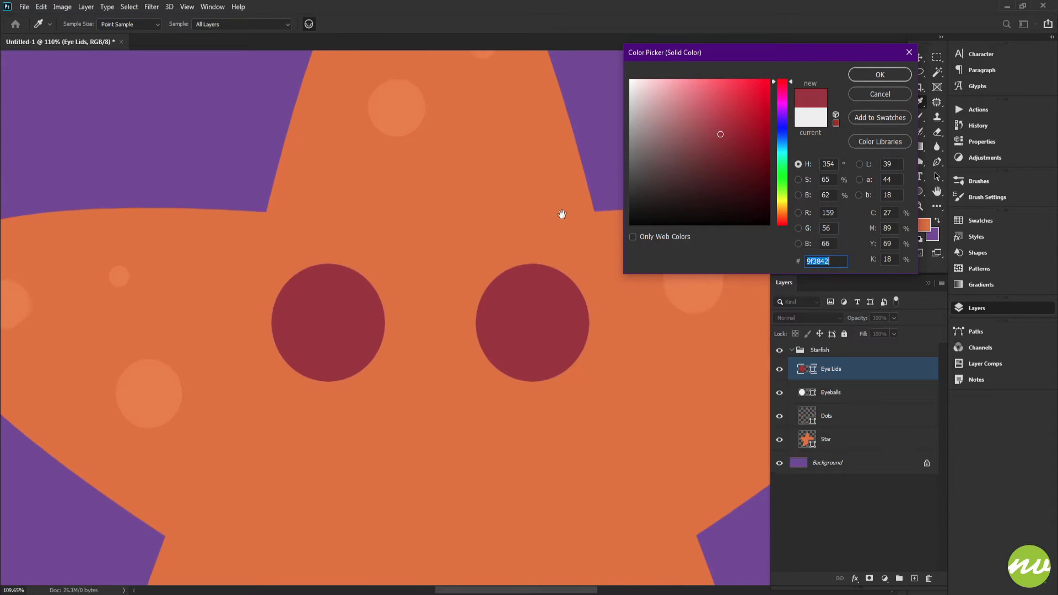
pyautogui.moveTo(555, 220); pyautogui.dragTo(536, 219)
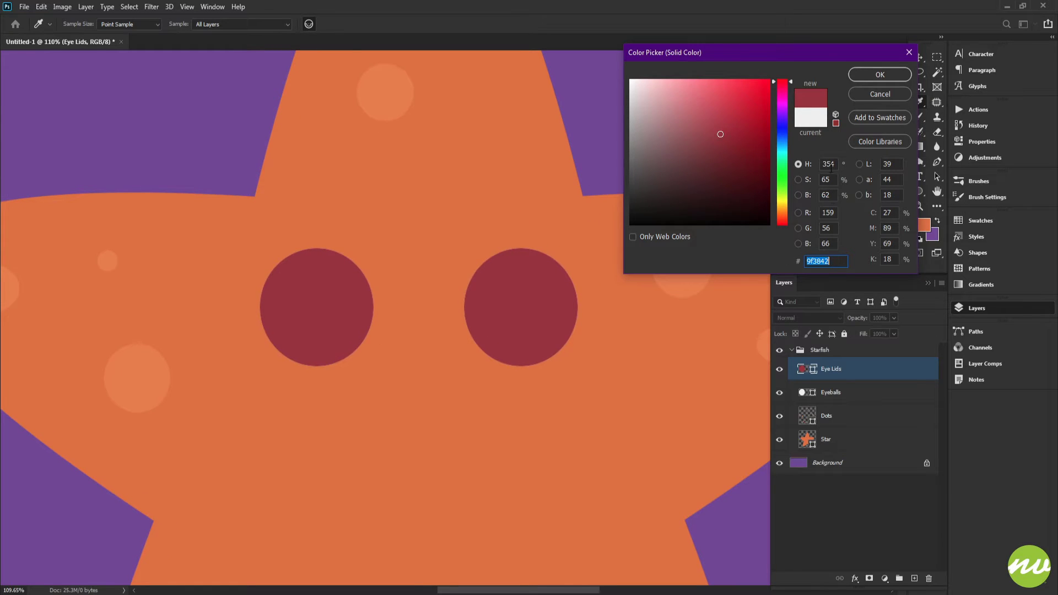
pyautogui.click(832, 263)
pyautogui.moveTo(479, 241); pyautogui.dragTo(503, 215)
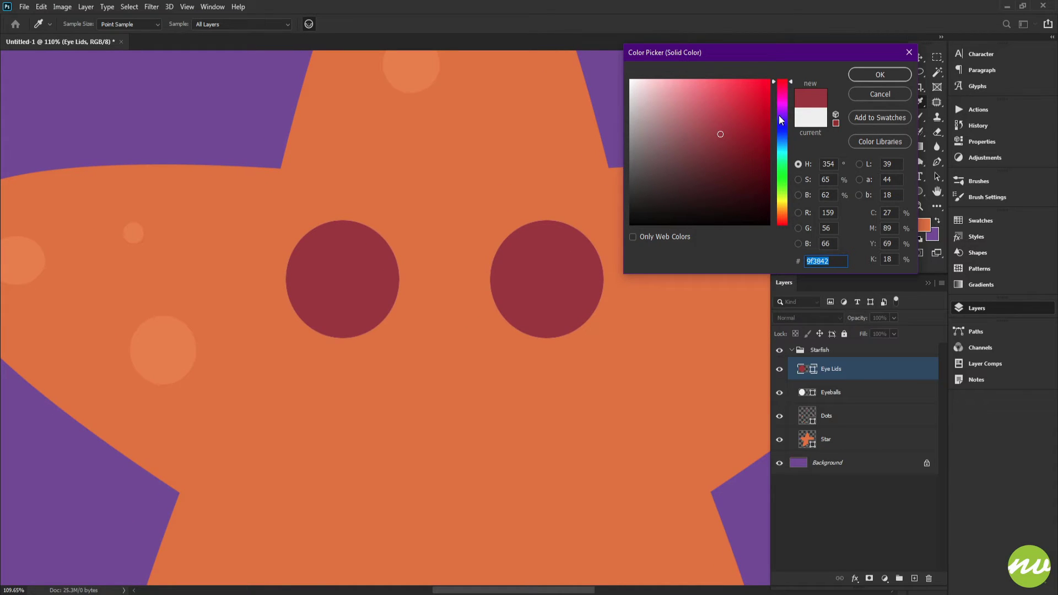
pyautogui.click(872, 73)
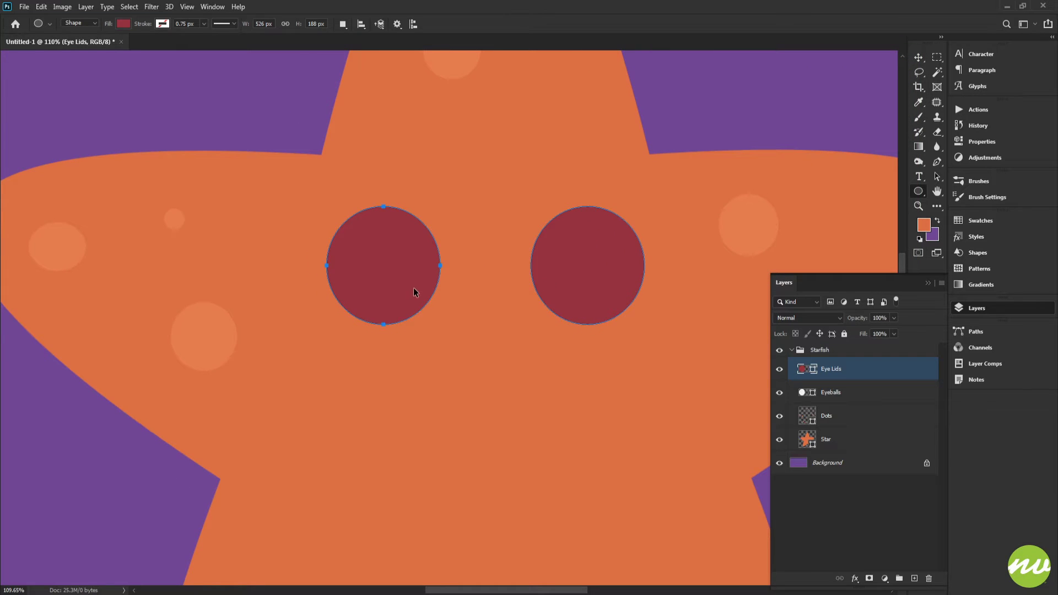
# Step: Set the left eyelid circle to Subtract Front Shape and shift a copy down about 22 px to carve a crescent lid
pyautogui.scroll(3, 408, 288)
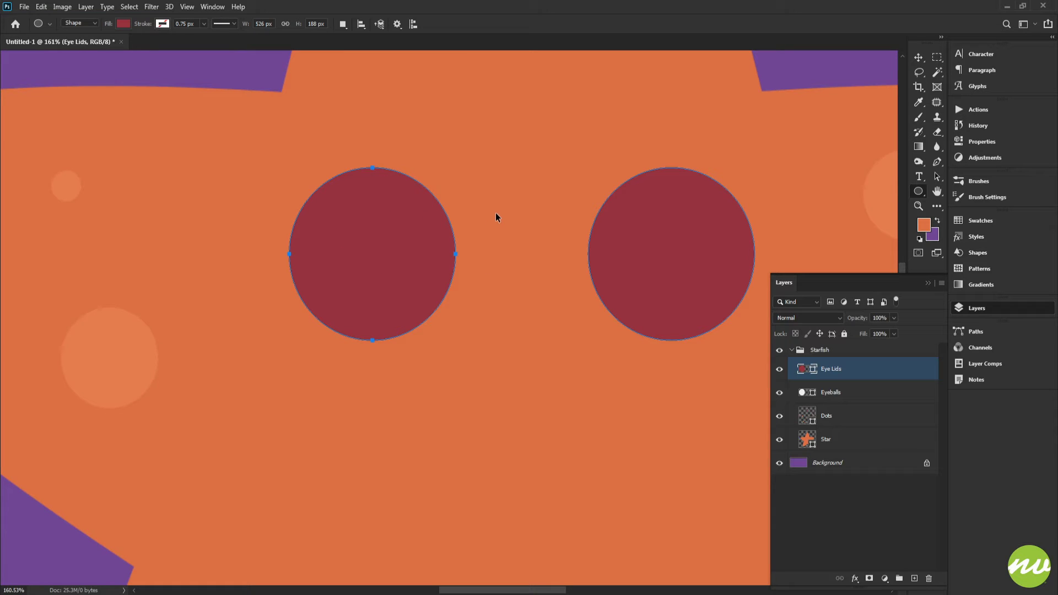
pyautogui.click(344, 24)
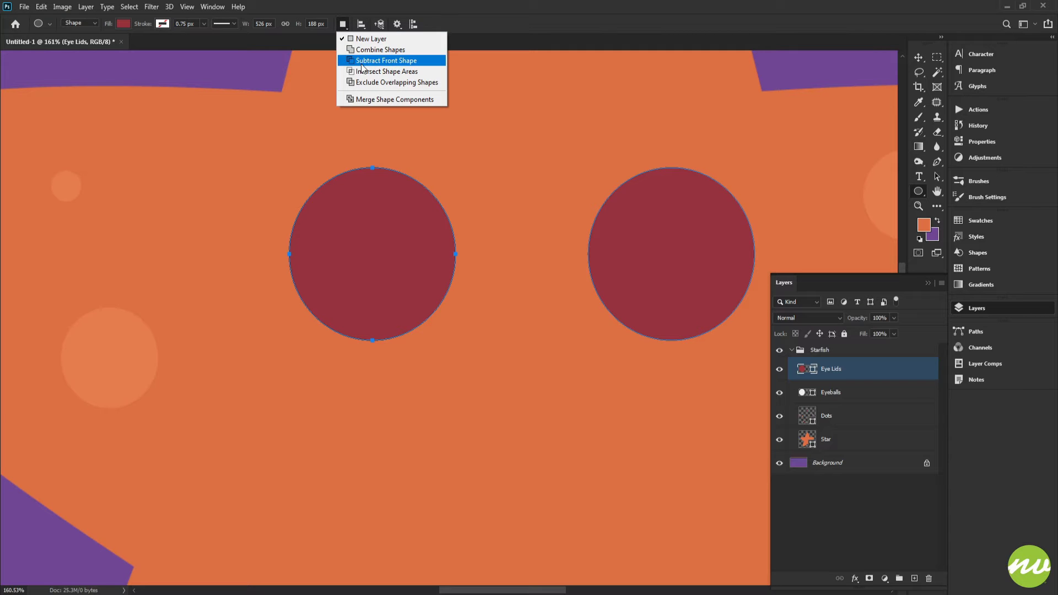
pyautogui.click(386, 61)
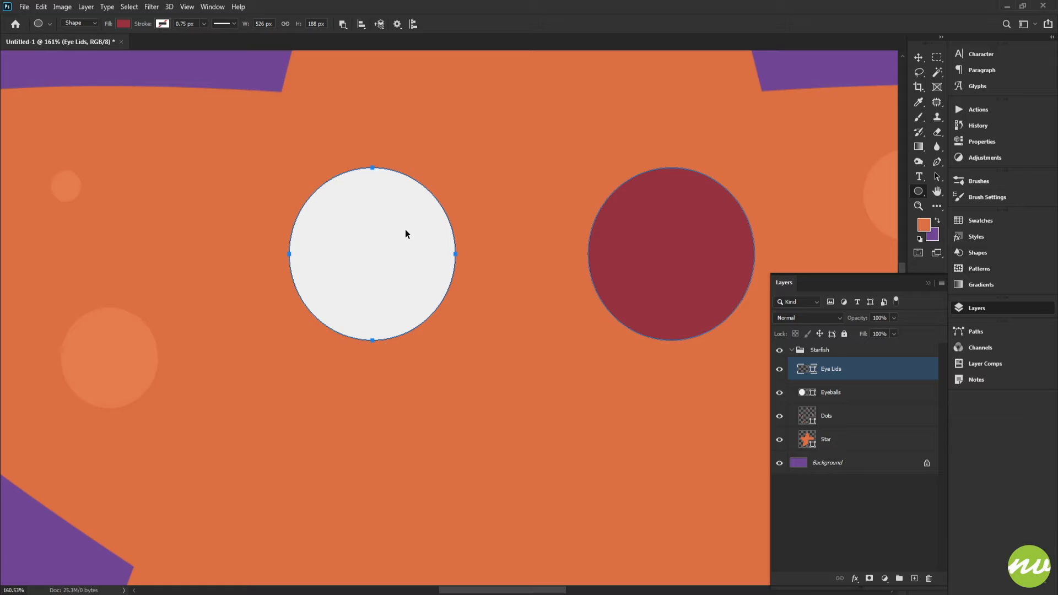
pyautogui.hotkey('shift', 'Down')
pyautogui.hotkey('shift', 'Down')
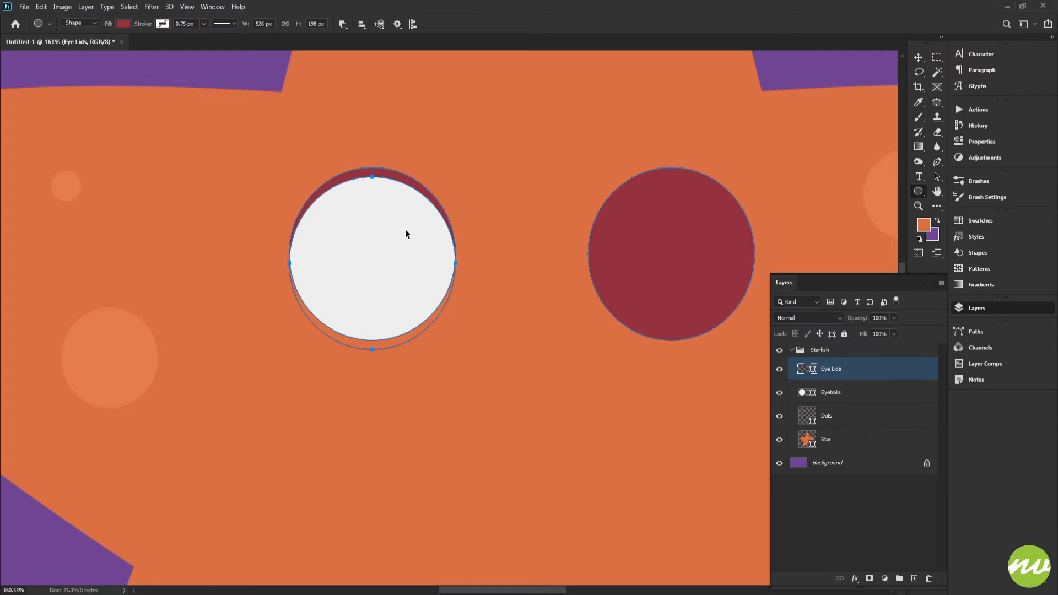
pyautogui.press('Down')
pyautogui.press('Down')
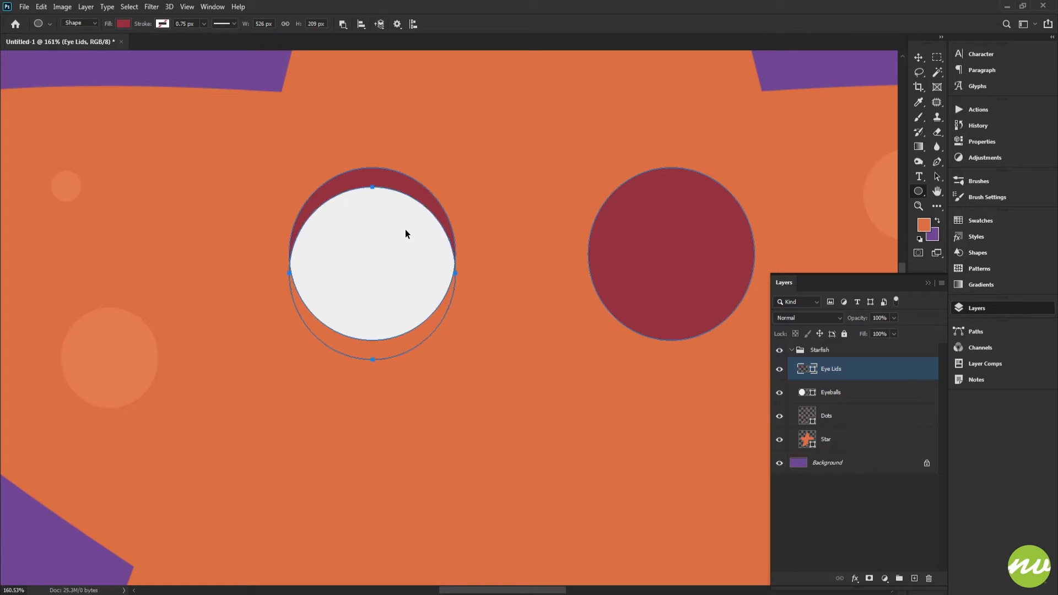
# Step: Scale the left eyelid's subtracting circle to about 94% width and 95.9% height, keeping it centred horizontally within the lid
pyautogui.scroll(2, 408, 273)
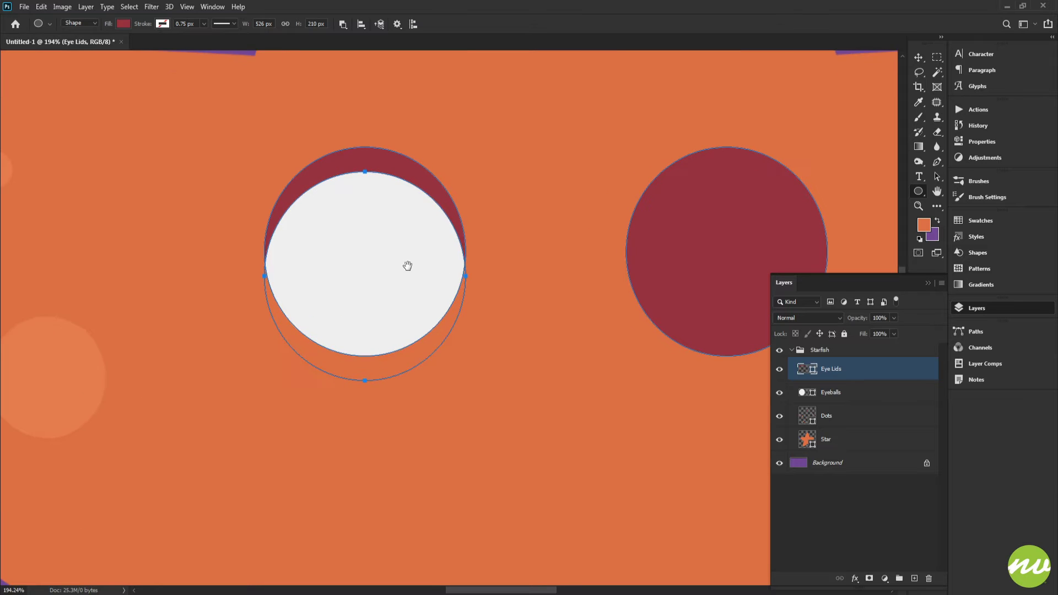
pyautogui.hotkey('ctrl', 't')
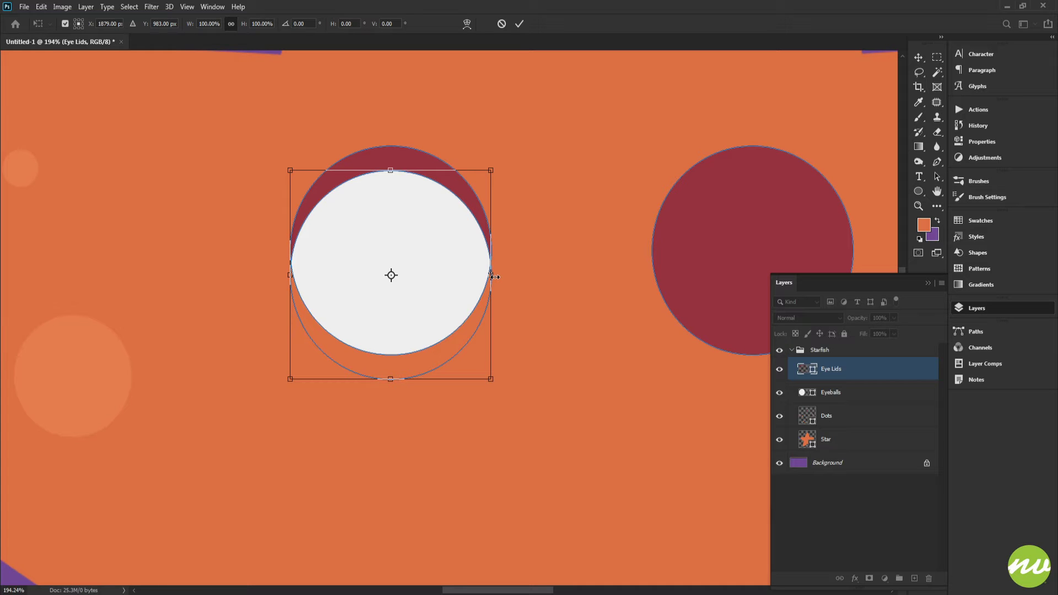
pyautogui.moveTo(495, 277); pyautogui.dragTo(489, 279)
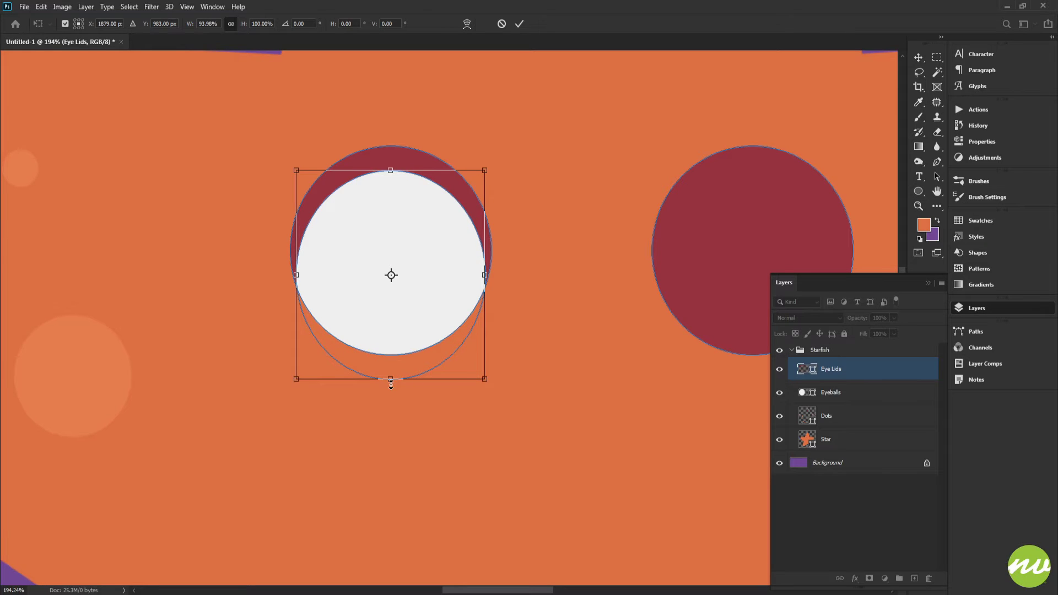
pyautogui.moveTo(391, 379); pyautogui.dragTo(388, 365)
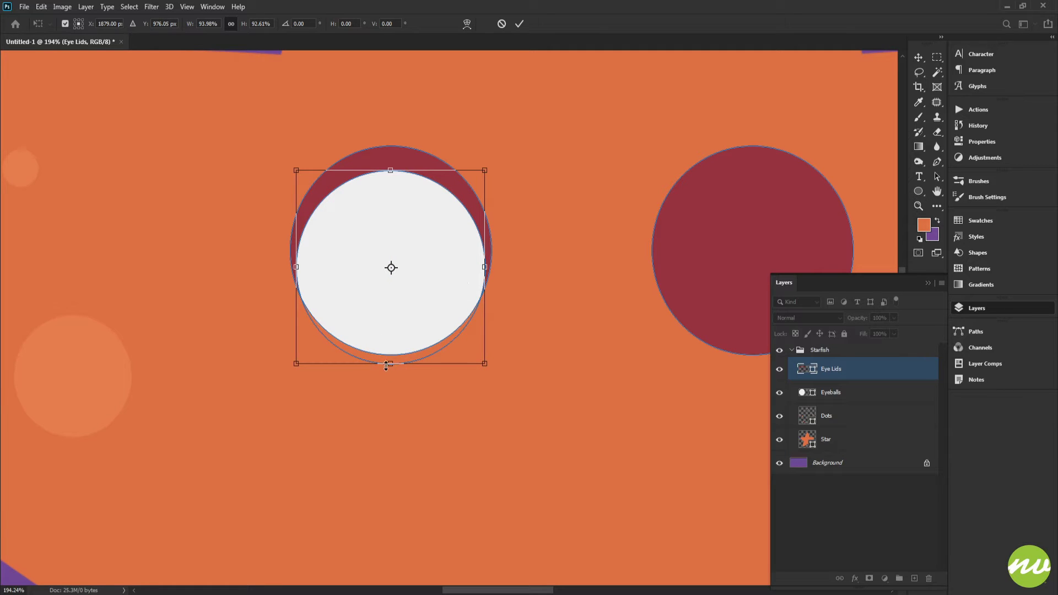
pyautogui.moveTo(386, 365)
pyautogui.mouseDown()
pyautogui.moveTo(387, 356)
pyautogui.moveTo(388, 370)
pyautogui.mouseUp()
pyautogui.moveTo(463, 292); pyautogui.dragTo(419, 298)
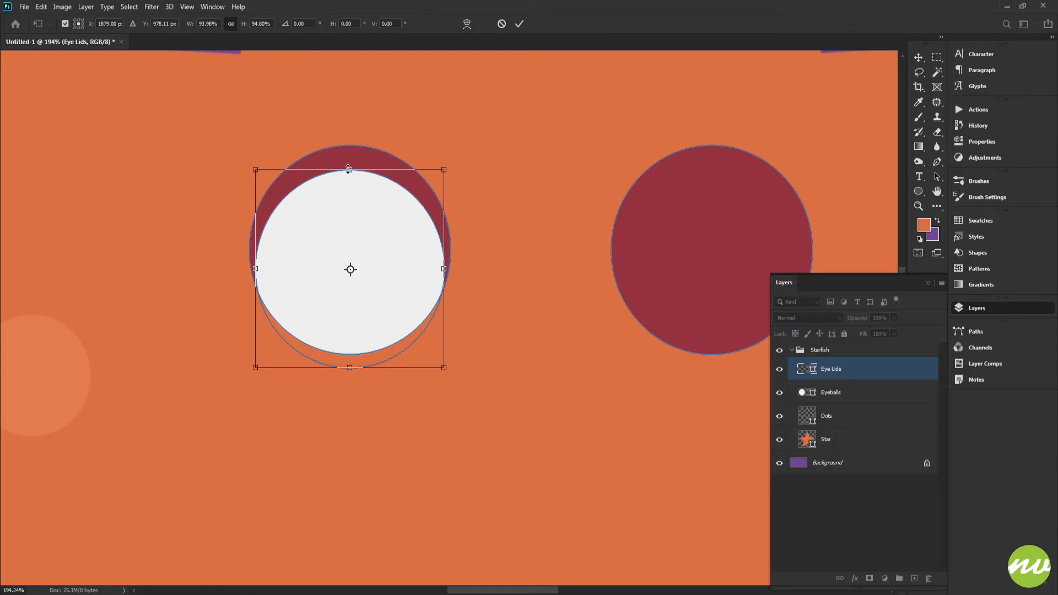
pyautogui.moveTo(349, 168); pyautogui.dragTo(348, 164)
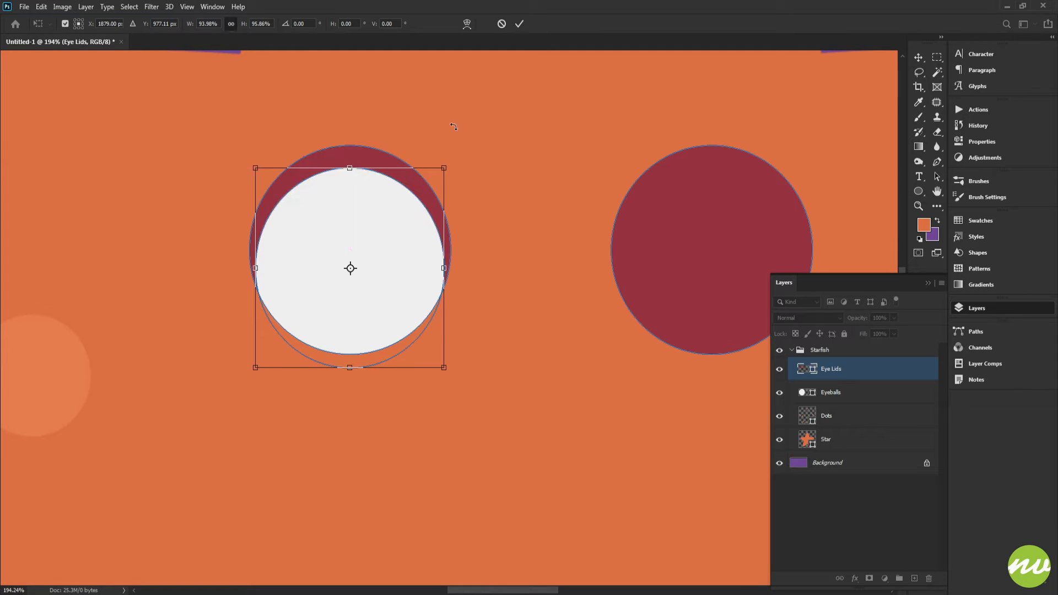
pyautogui.click(519, 23)
# Step: Duplicate the subtracting circle level across onto the right eyelid to cut a matching crescent, and select the Eyeballs layer
pyautogui.moveTo(489, 203); pyautogui.dragTo(391, 197)
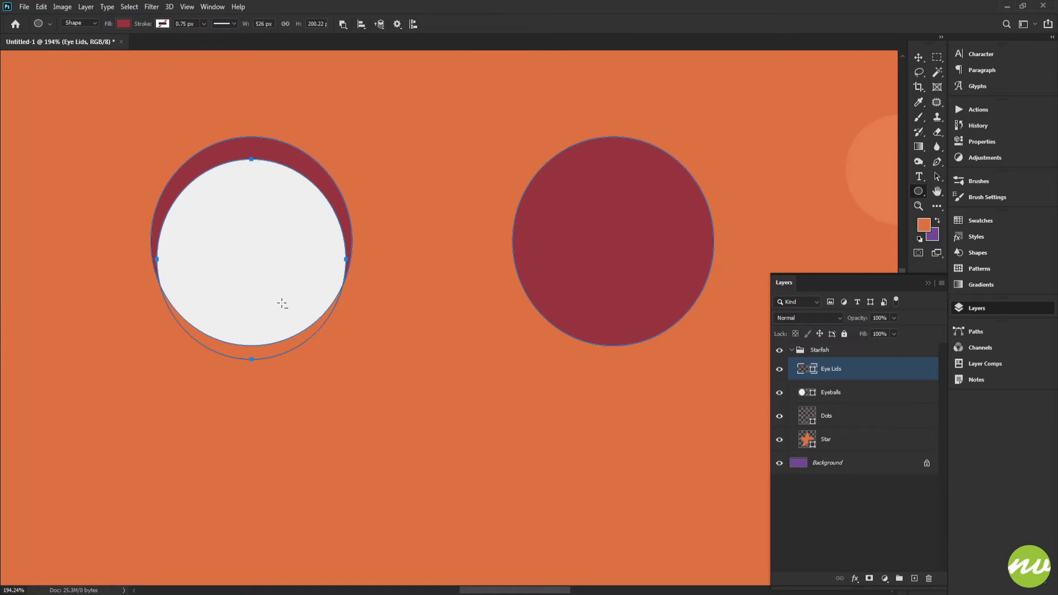
pyautogui.moveTo(290, 356); pyautogui.dragTo(621, 334)
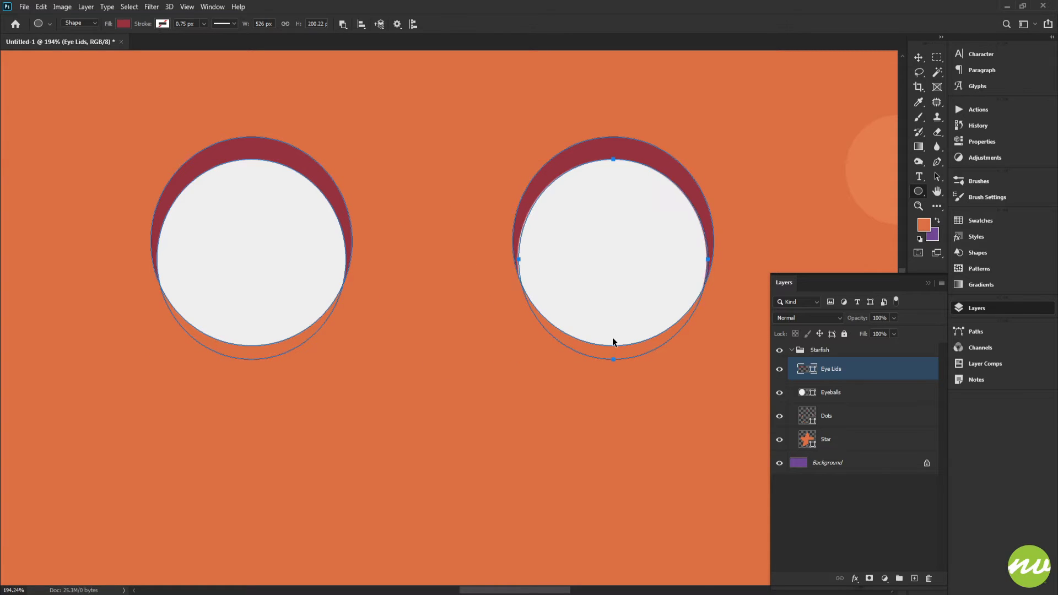
pyautogui.scroll(-5, 620, 363)
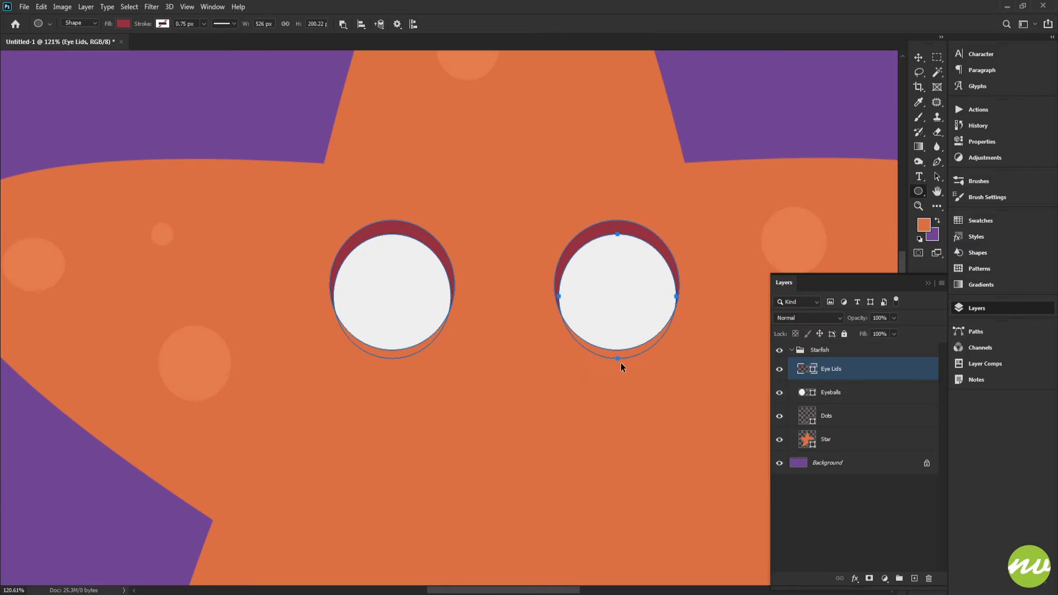
pyautogui.click(816, 352)
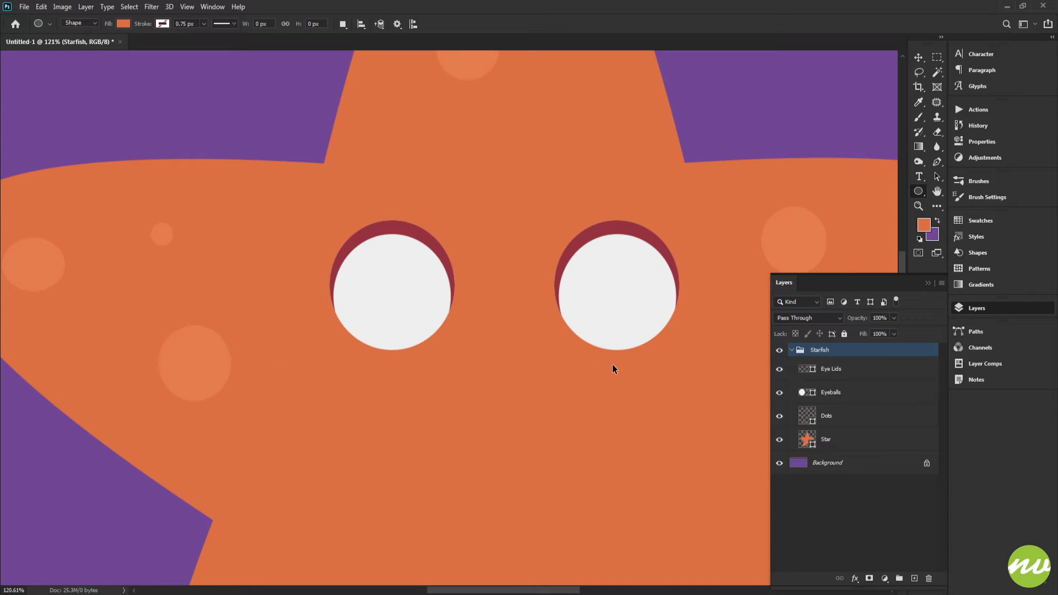
pyautogui.scroll(-2, 613, 366)
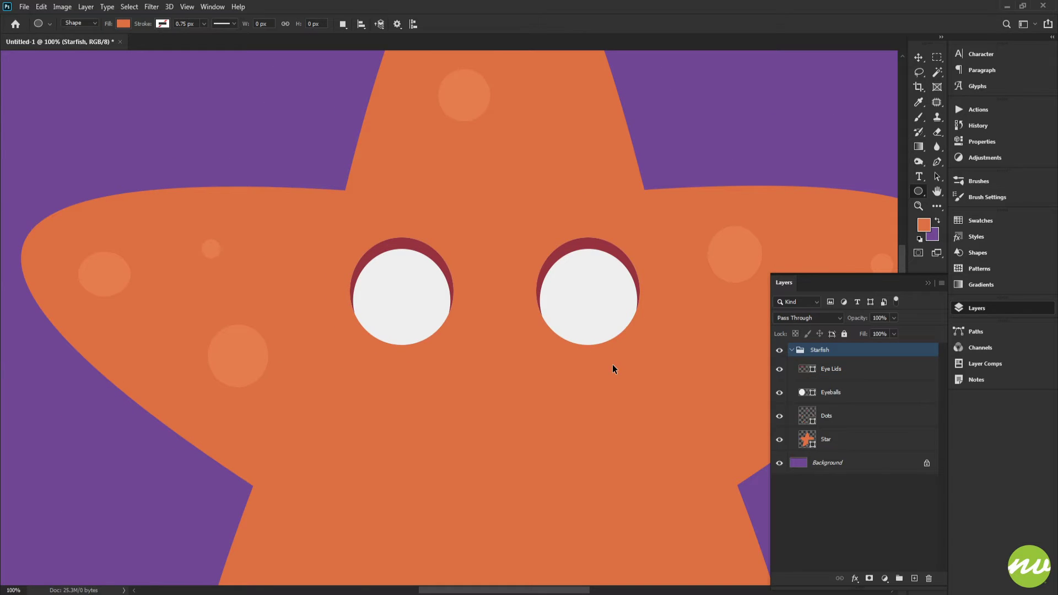
pyautogui.hotkey('ctrl', '+')
pyautogui.moveTo(571, 313); pyautogui.dragTo(523, 296)
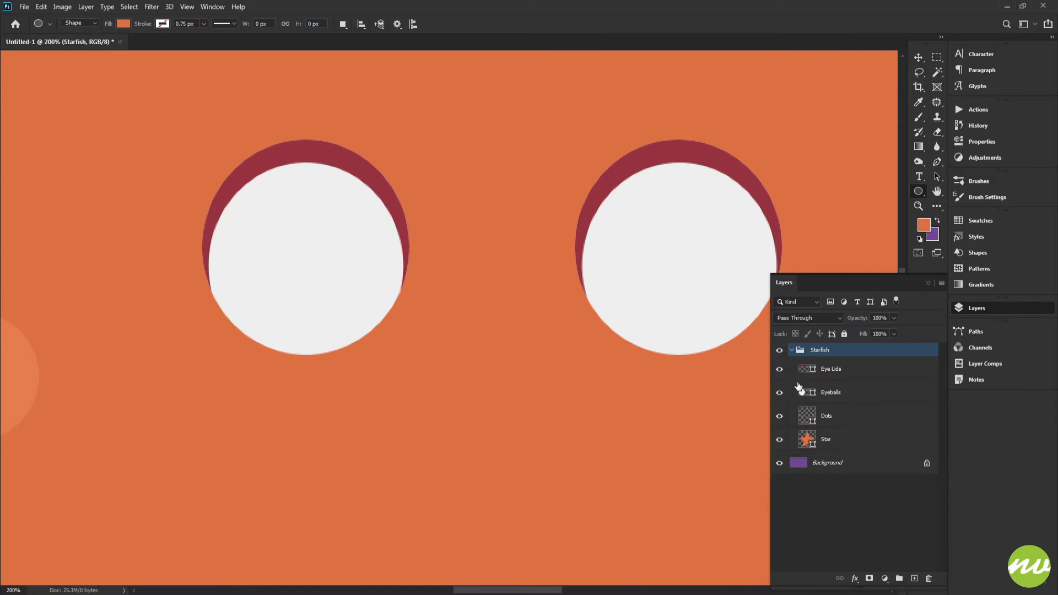
pyautogui.click(832, 371)
pyautogui.click(830, 394)
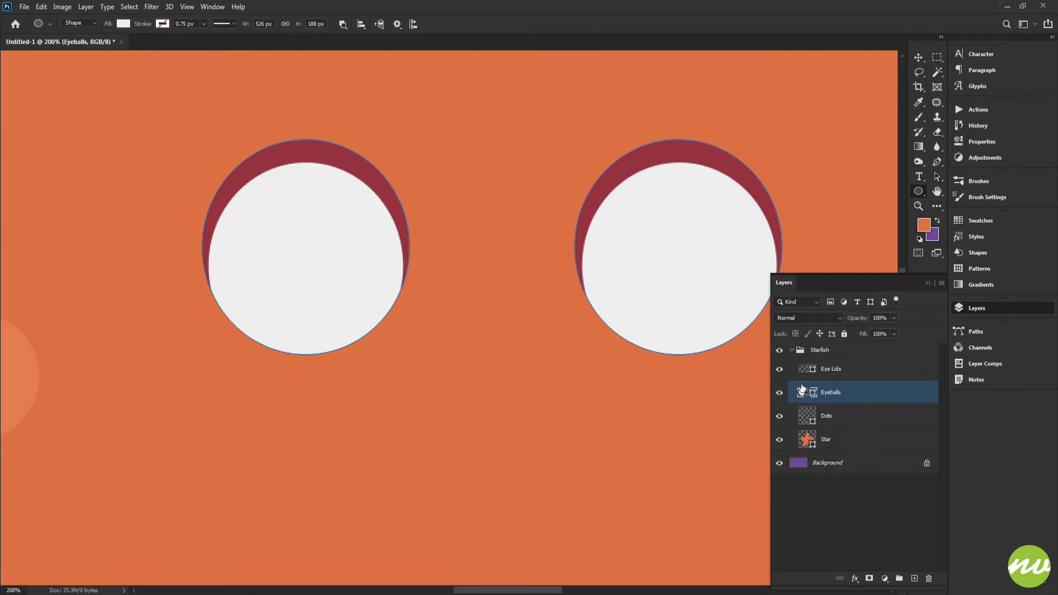
pyautogui.moveTo(576, 313); pyautogui.dragTo(583, 311)
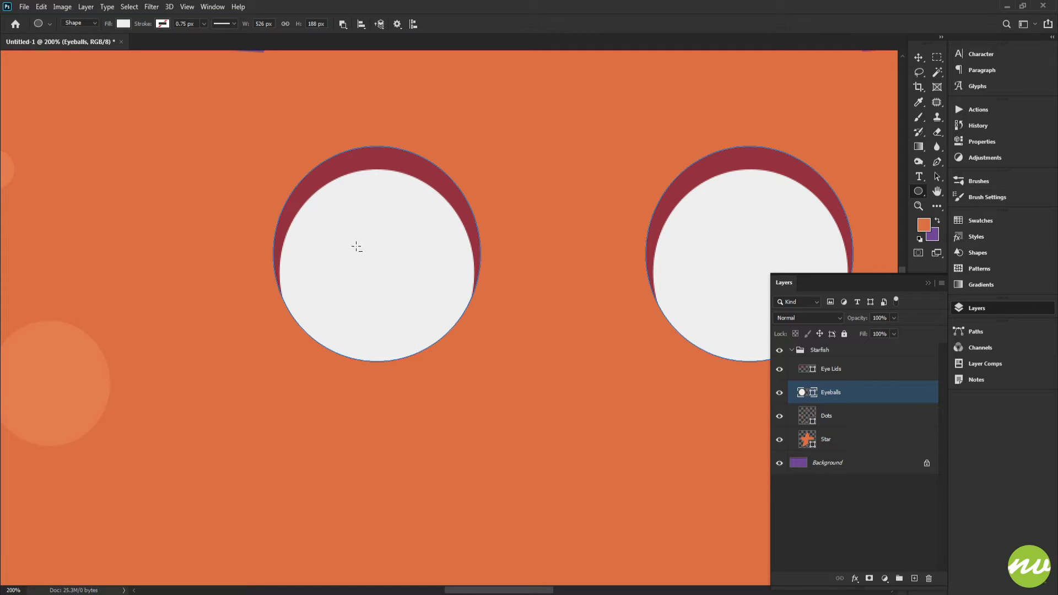
pyautogui.moveTo(353, 245); pyautogui.dragTo(450, 345)
pyautogui.moveTo(405, 307); pyautogui.dragTo(379, 292)
pyautogui.click(971, 309)
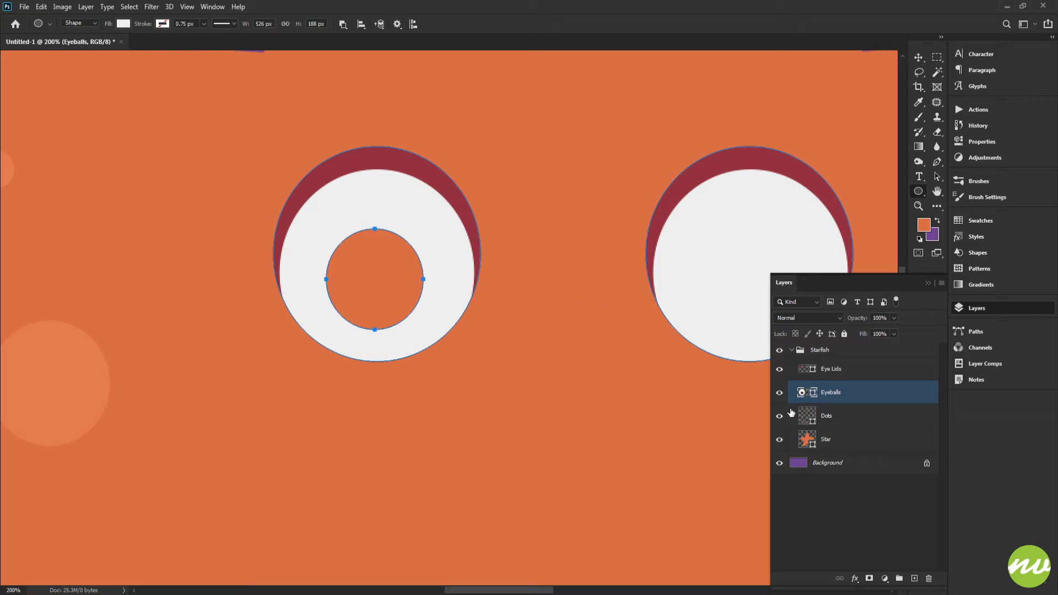
pyautogui.hotkey('ctrl', 'z')
pyautogui.hotkey('ctrl', 'z')
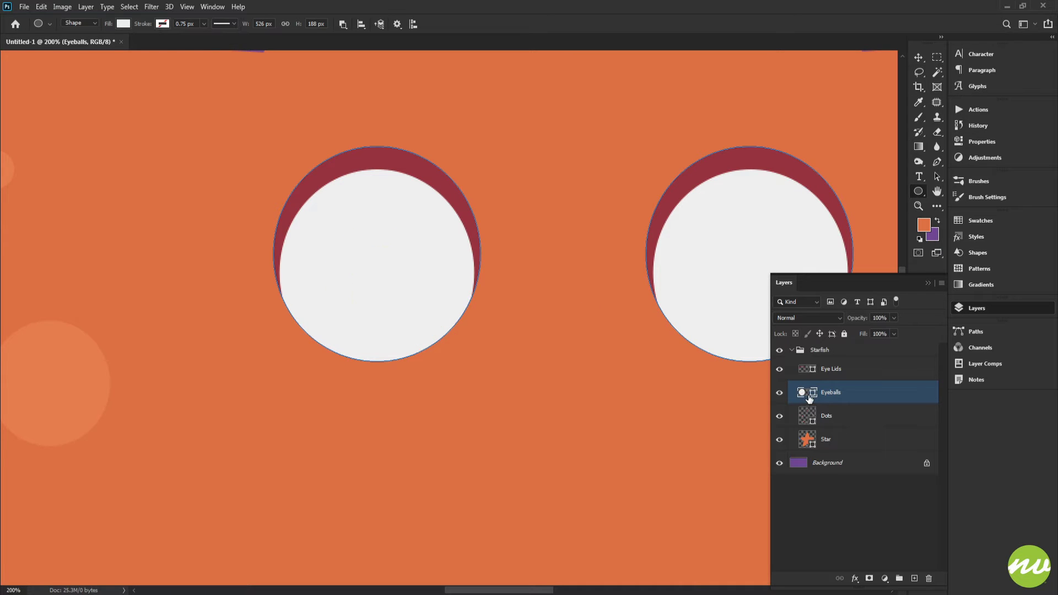
# Step: Deselect the Eyeballs path and draw a pupil circle about 96 px wide in the left eye on its own layer above Eyeballs
pyautogui.moveTo(569, 346); pyautogui.dragTo(526, 335)
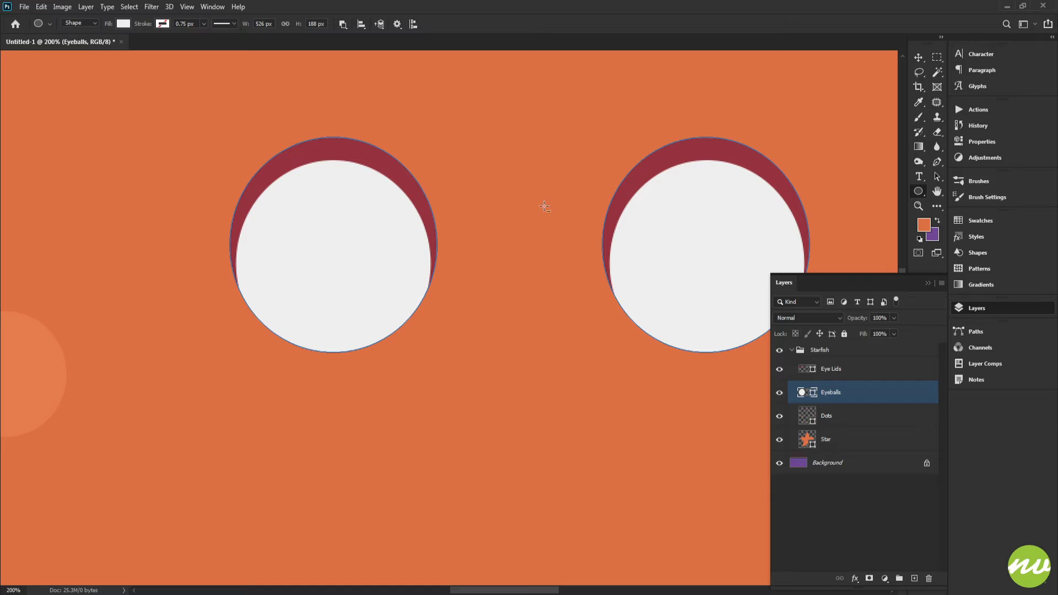
pyautogui.moveTo(545, 206); pyautogui.dragTo(550, 265)
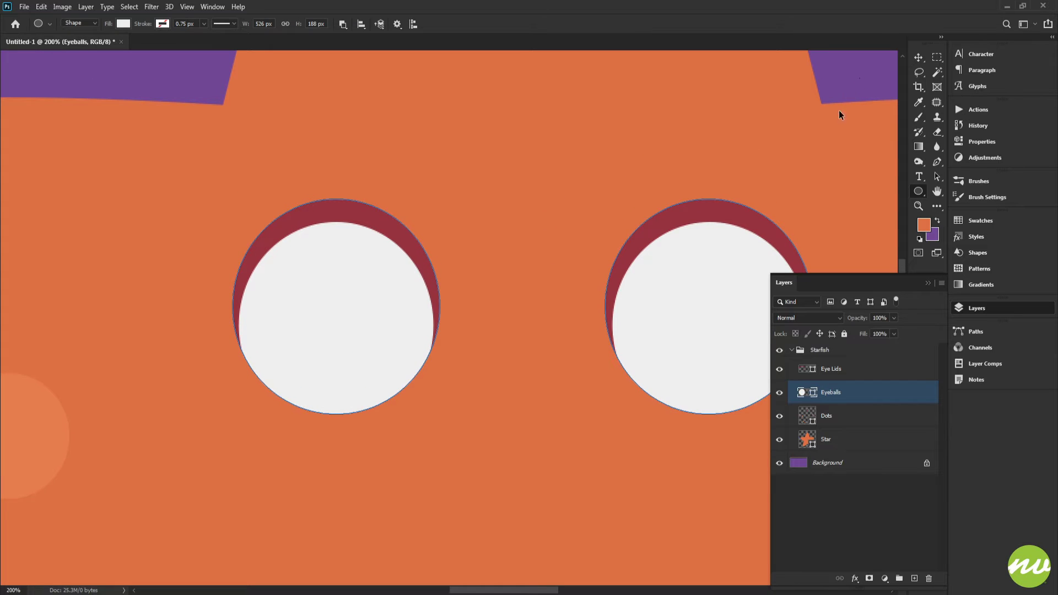
pyautogui.keyDown('ctrl'); pyautogui.click(860, 78); pyautogui.keyUp('ctrl')
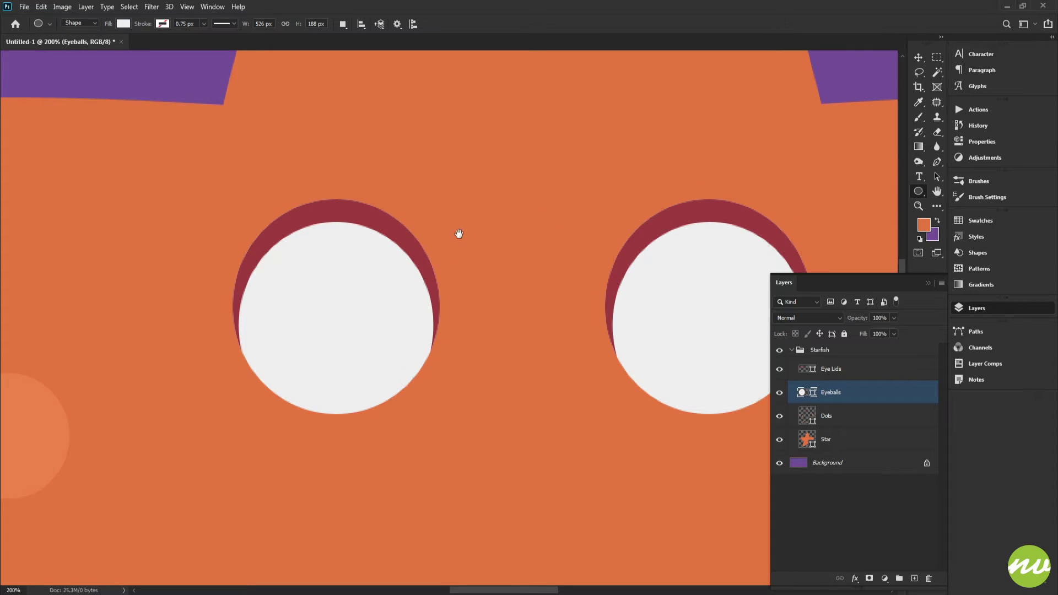
pyautogui.moveTo(459, 247); pyautogui.dragTo(465, 227)
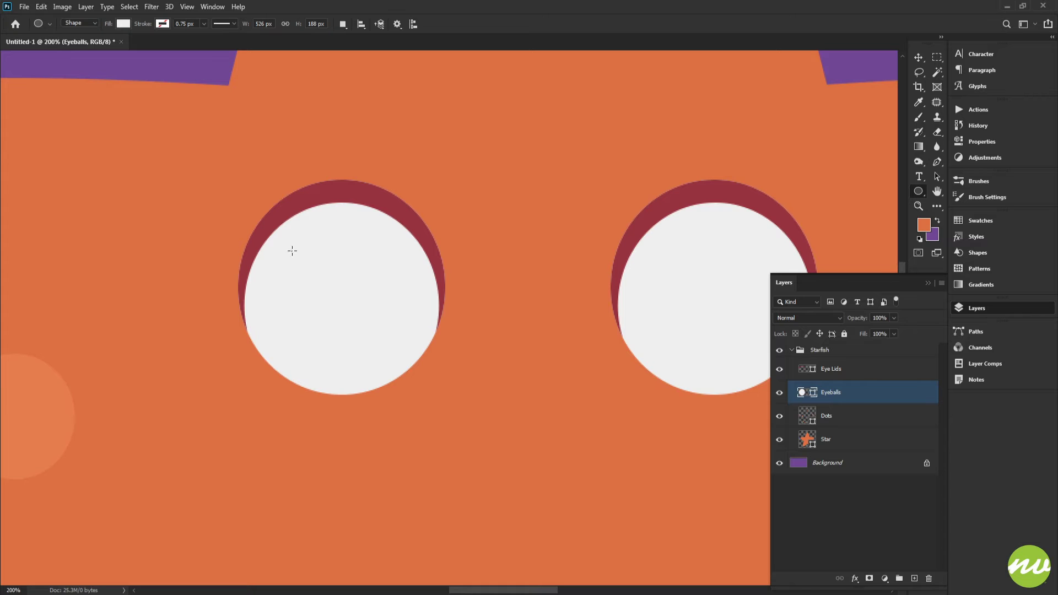
pyautogui.moveTo(292, 251); pyautogui.dragTo(406, 359)
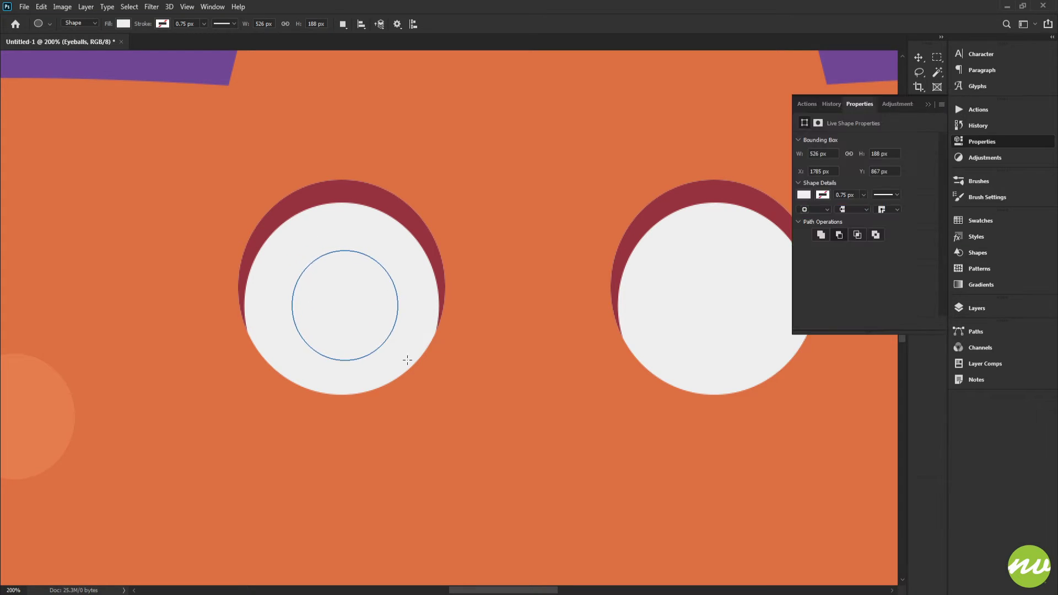
pyautogui.click(978, 306)
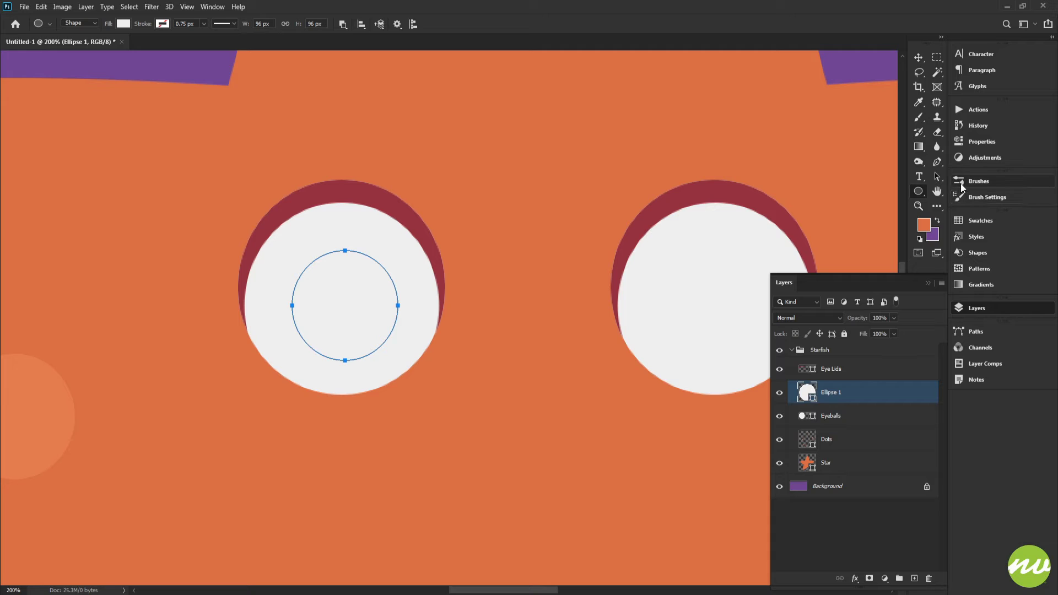
# Step: Fill the left eye's pupil circle with black
pyautogui.click(973, 144)
pyautogui.click(805, 196)
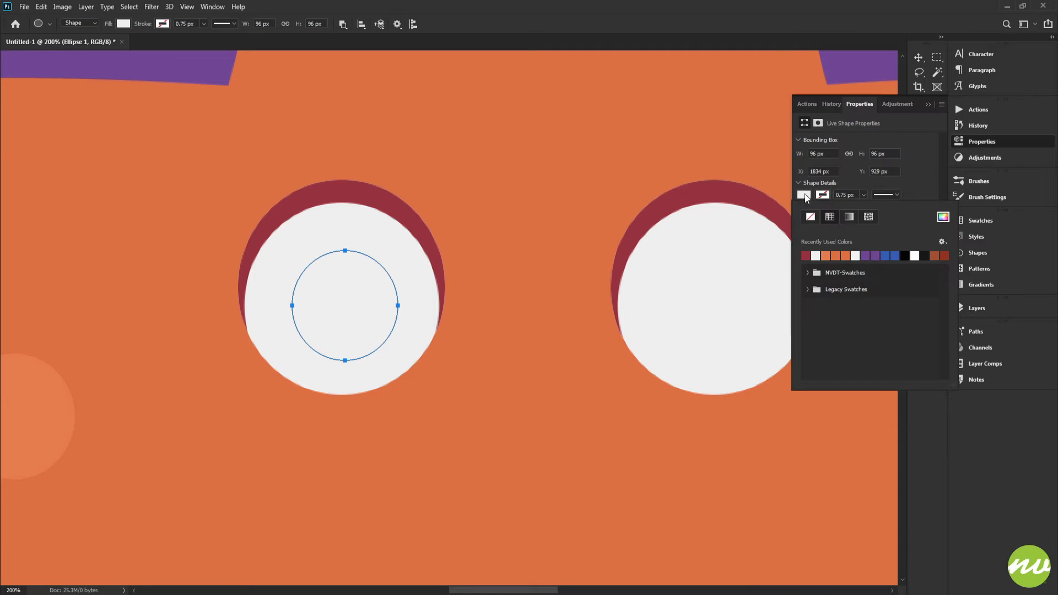
pyautogui.click(905, 255)
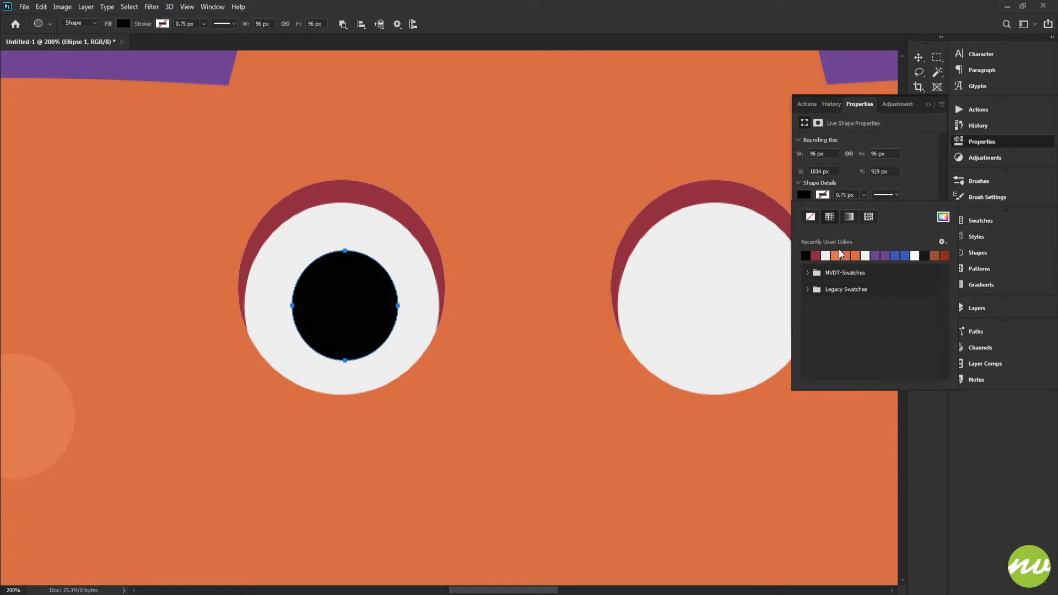
# Step: Change the left pupil's fill from pure black to dark grey #1f1f1f
pyautogui.click(806, 196)
pyautogui.click(805, 197)
pyautogui.click(970, 307)
pyautogui.doubleClick(807, 391)
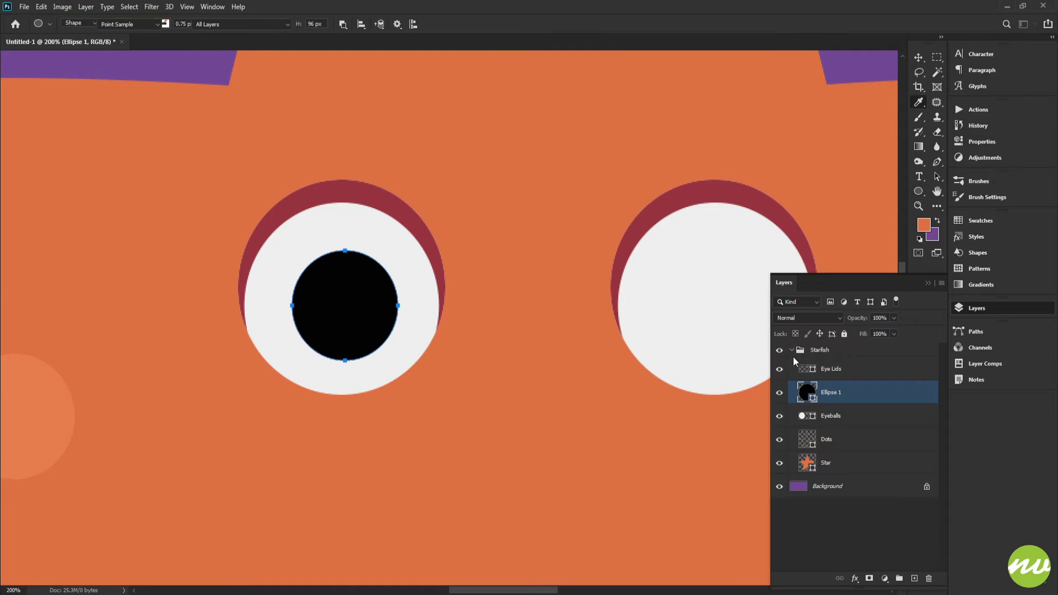
pyautogui.moveTo(628, 222); pyautogui.dragTo(618, 208)
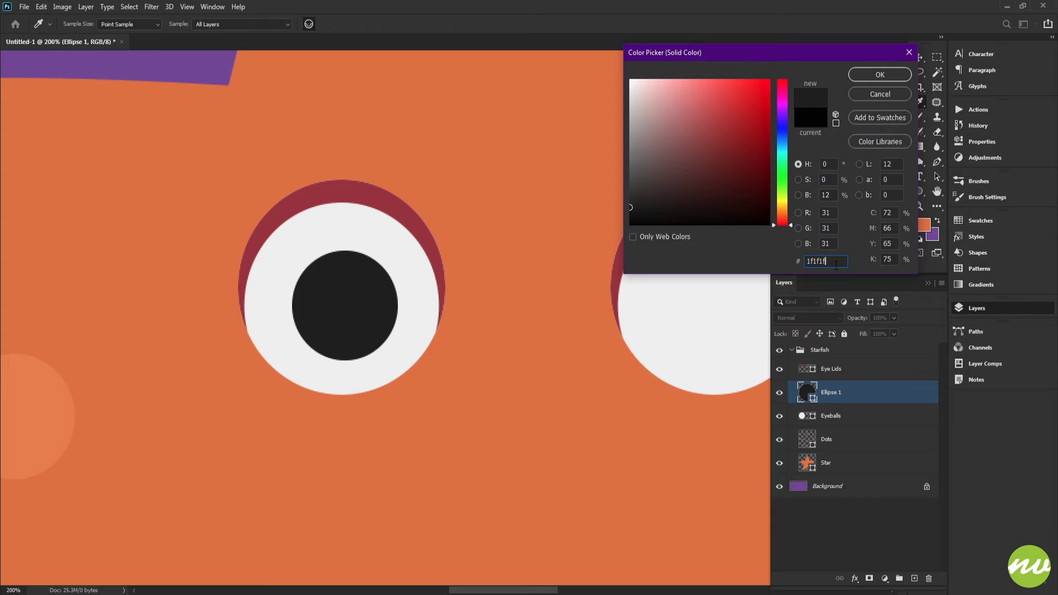
pyautogui.click(880, 75)
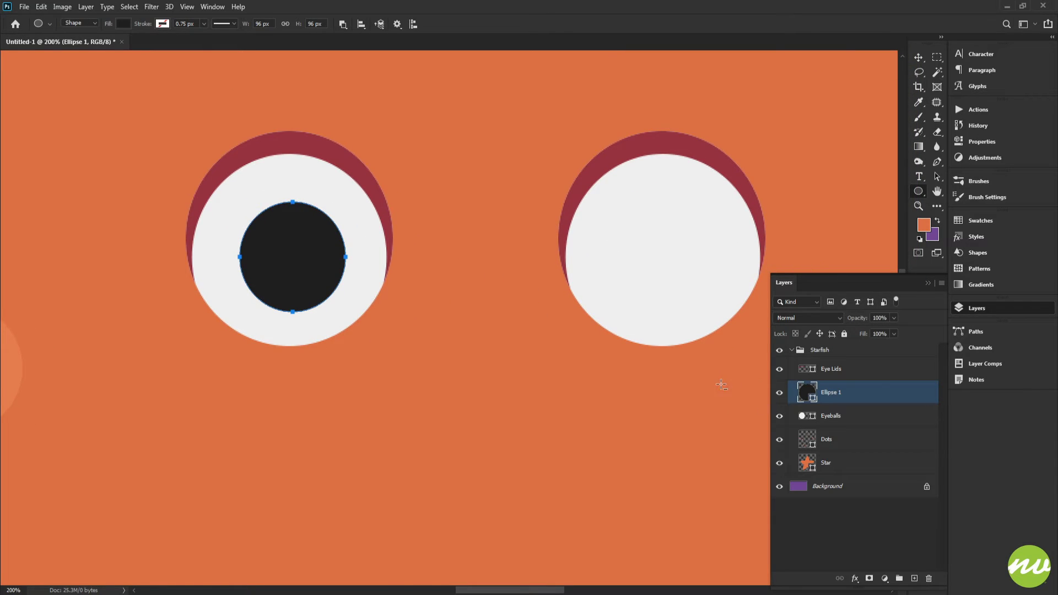
# Step: Rename the pupil circle's layer as Pupils
pyautogui.press('v')
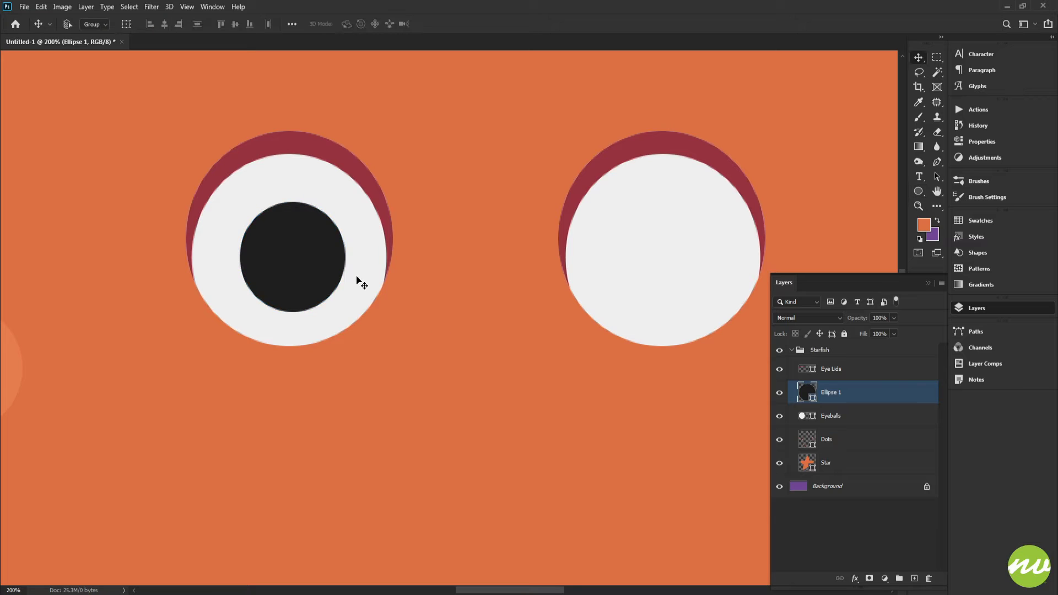
pyautogui.moveTo(358, 281); pyautogui.dragTo(386, 284)
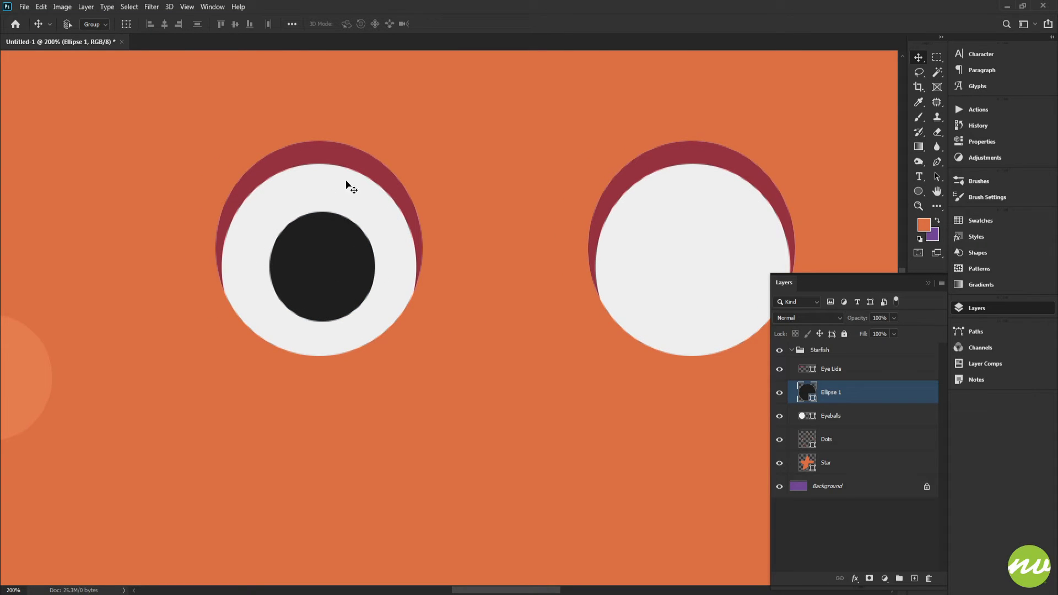
pyautogui.doubleClick(830, 393)
pyautogui.write('Pupils')
pyautogui.press('Return')
# Step: Load the Eyeballs layer's outline as a selection and subtract the right eye so only the left eye stays selected
pyautogui.keyDown('ctrl'); pyautogui.click(810, 420); pyautogui.keyUp('ctrl')
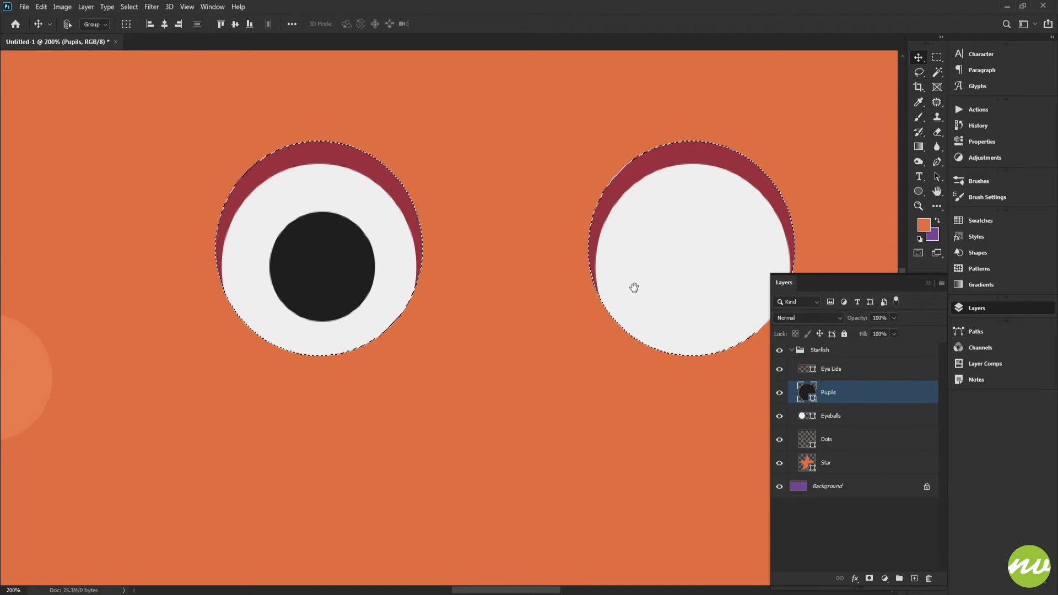
pyautogui.moveTo(634, 287); pyautogui.dragTo(570, 316)
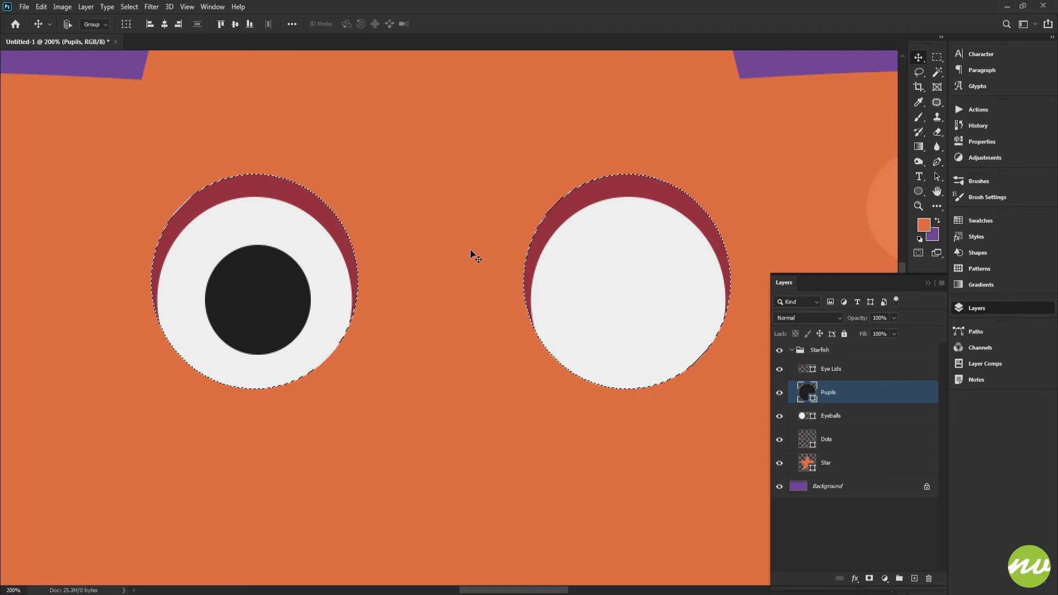
pyautogui.moveTo(471, 253); pyautogui.dragTo(497, 253)
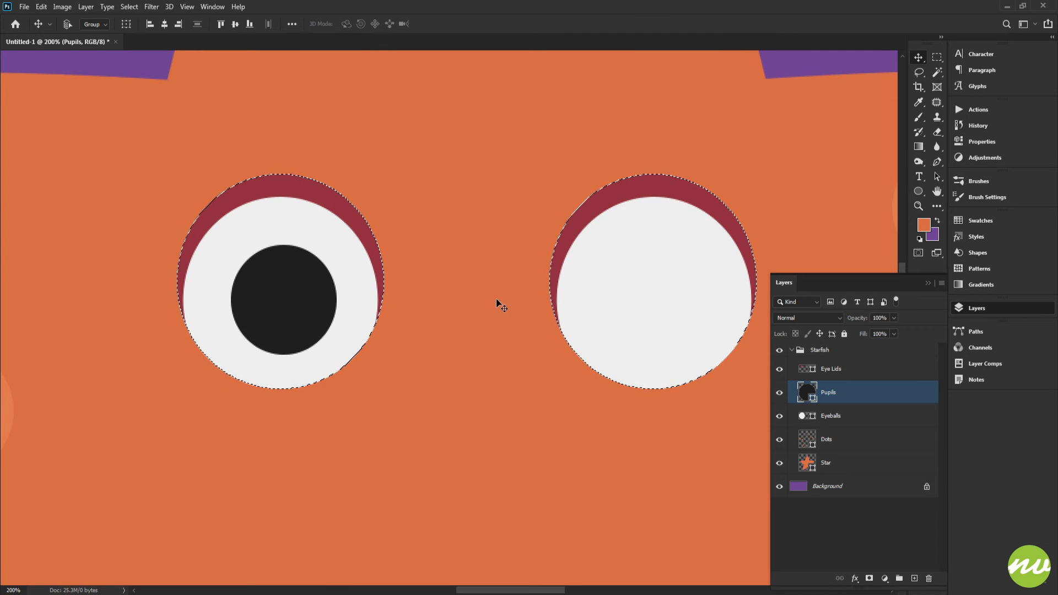
pyautogui.moveTo(568, 281); pyautogui.dragTo(508, 294)
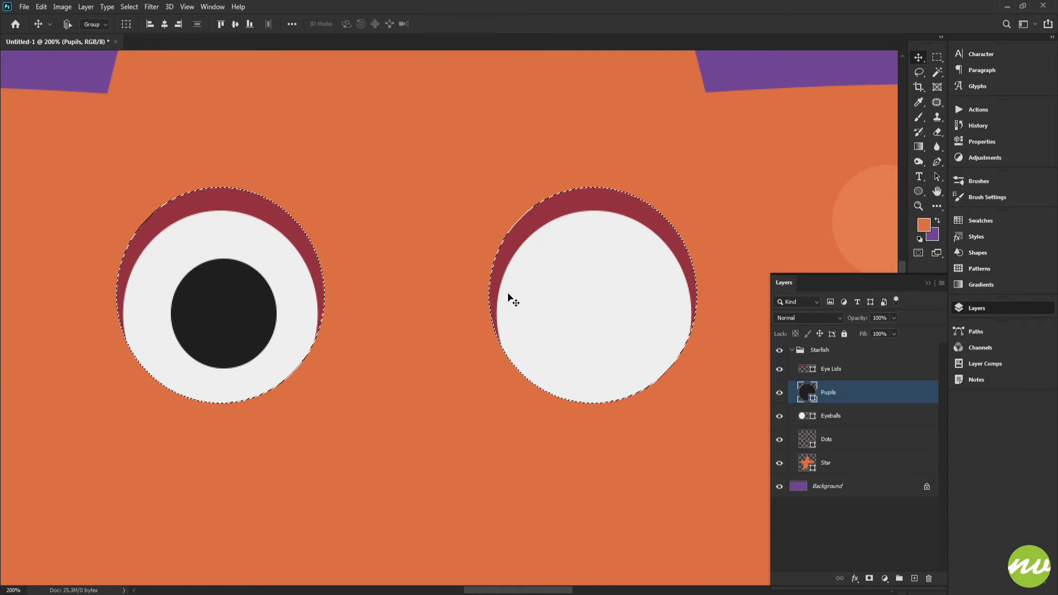
pyautogui.press('u')
pyautogui.hotkey('ctrl', '0')
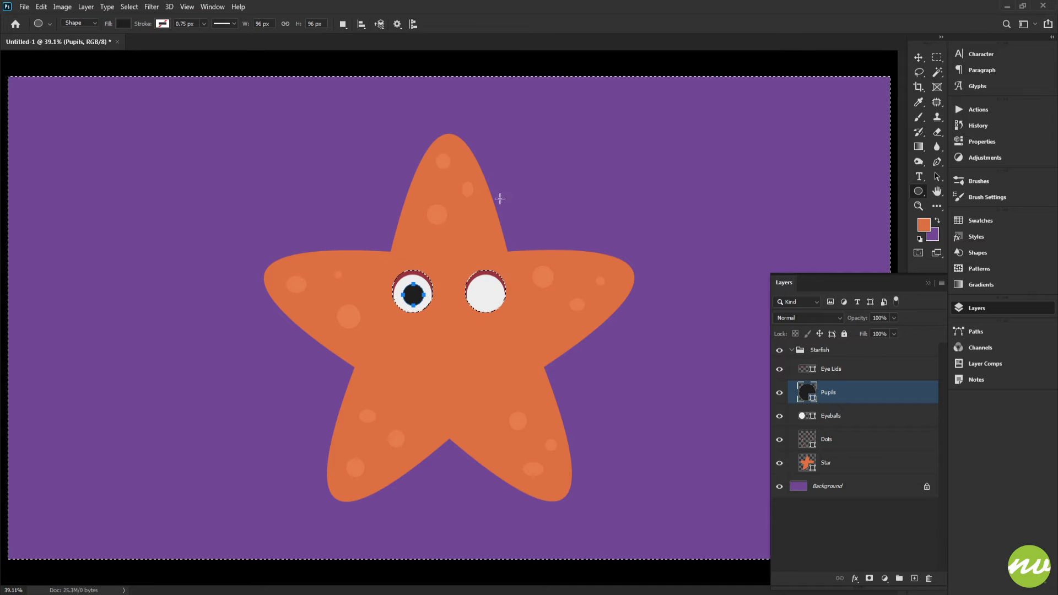
pyautogui.hotkey('ctrl', '1')
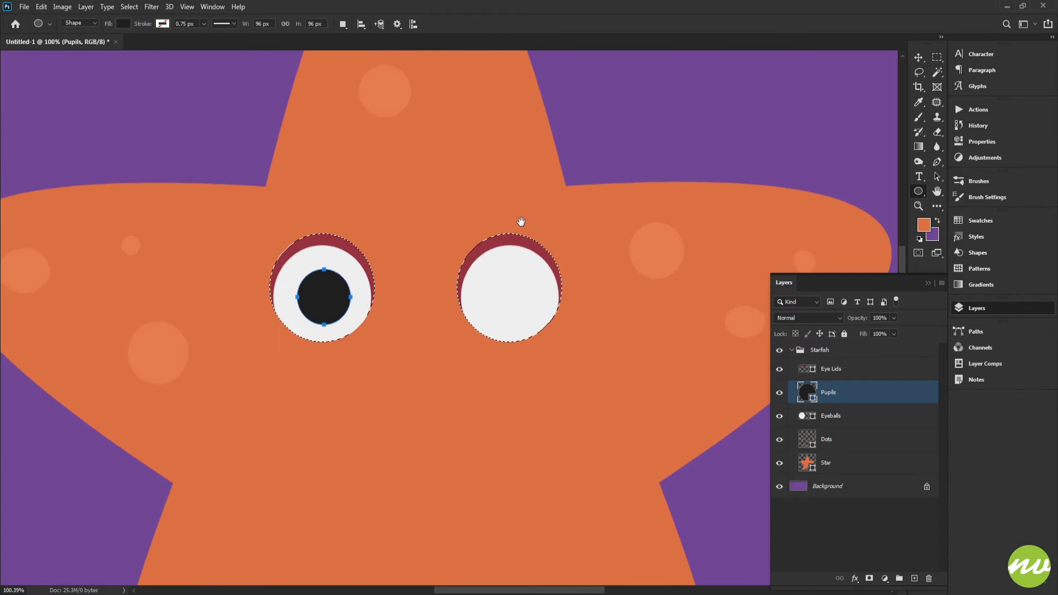
pyautogui.scroll(2, 523, 200)
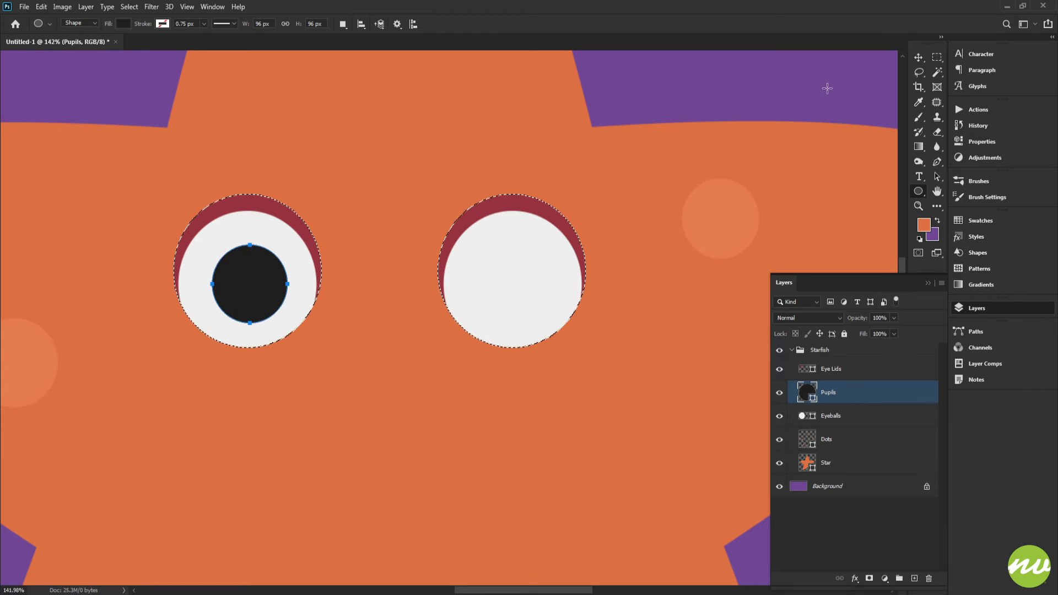
pyautogui.press('m')
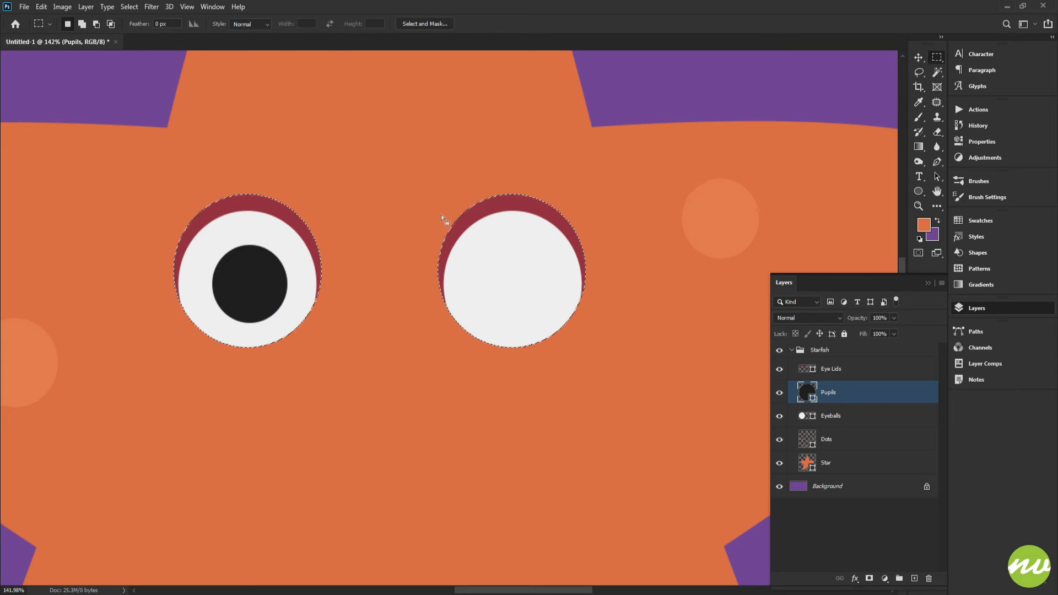
pyautogui.moveTo(406, 156); pyautogui.dragTo(616, 373)
pyautogui.scroll(3, 588, 366)
pyautogui.hscroll(-3, 588, 367)
pyautogui.hotkey('ctrl', '0')
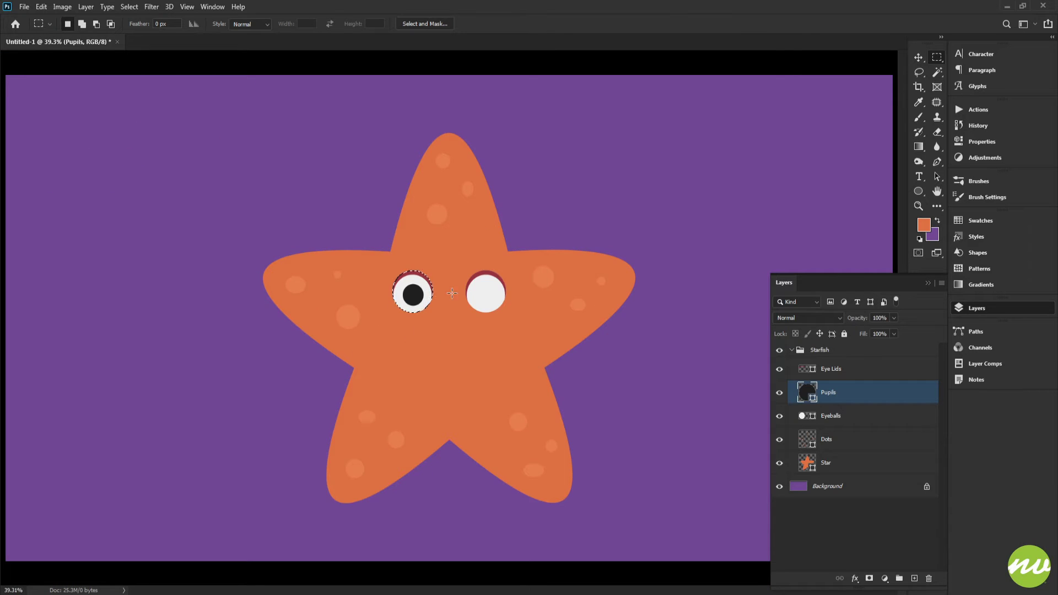
pyautogui.moveTo(414, 294); pyautogui.dragTo(408, 264)
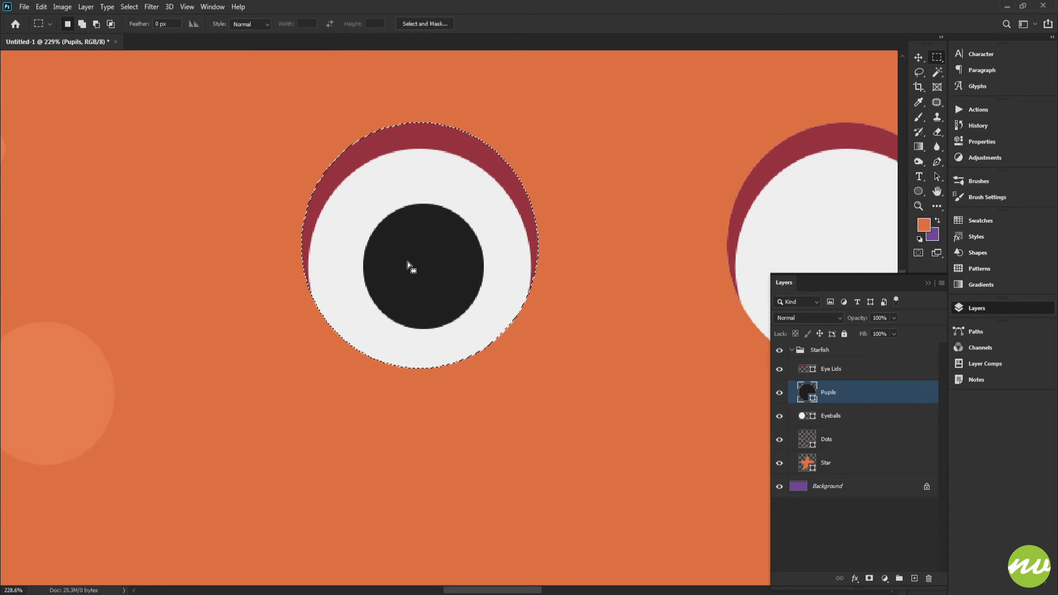
# Step: Centre the pupil vertically and horizontally within the left eye selection, and clear the selection
pyautogui.press('v')
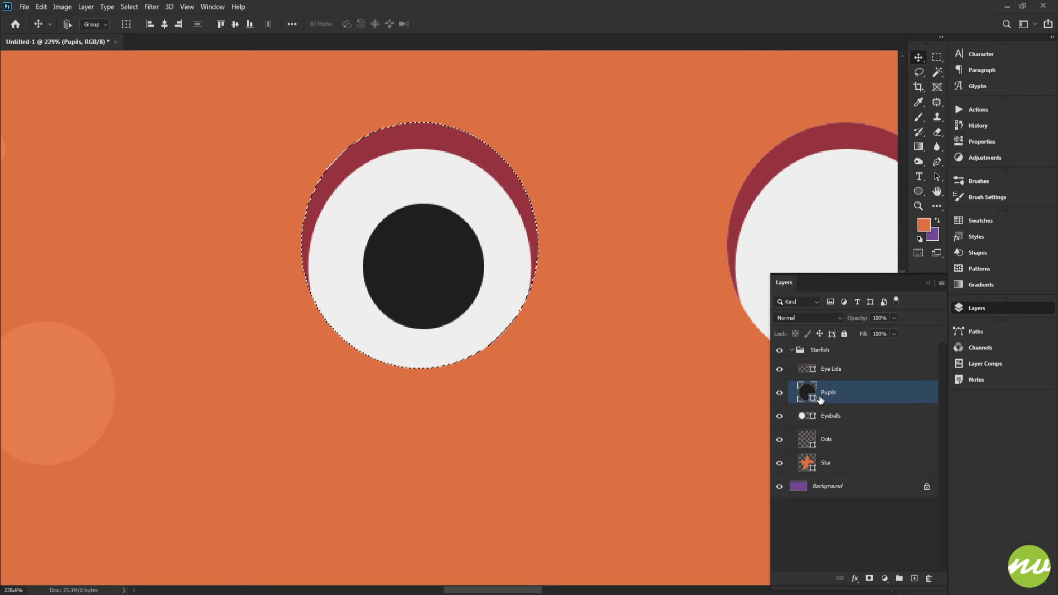
pyautogui.click(235, 27)
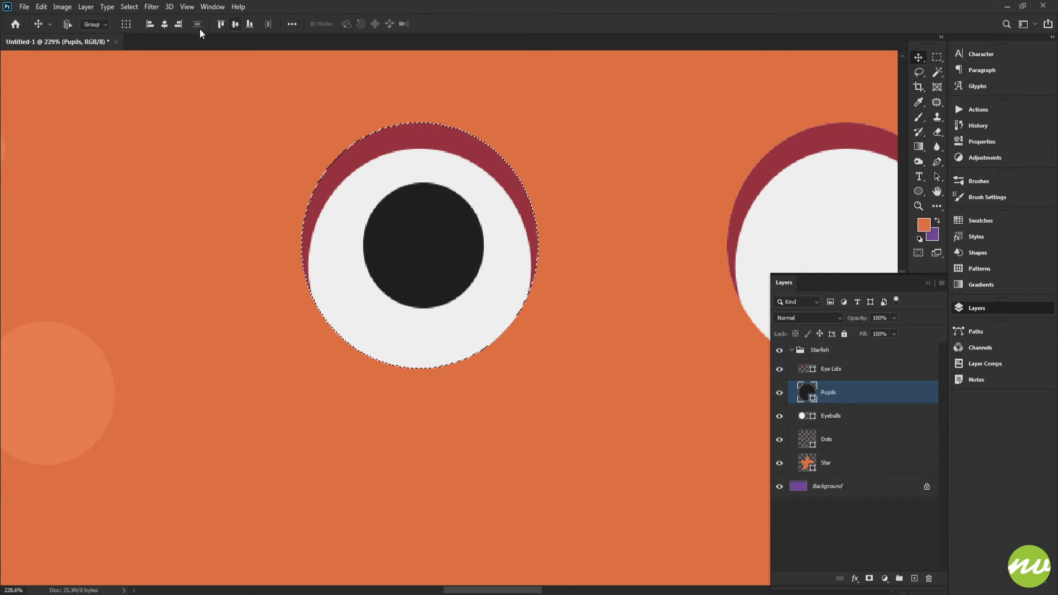
pyautogui.click(164, 24)
pyautogui.hscroll(3, 435, 206)
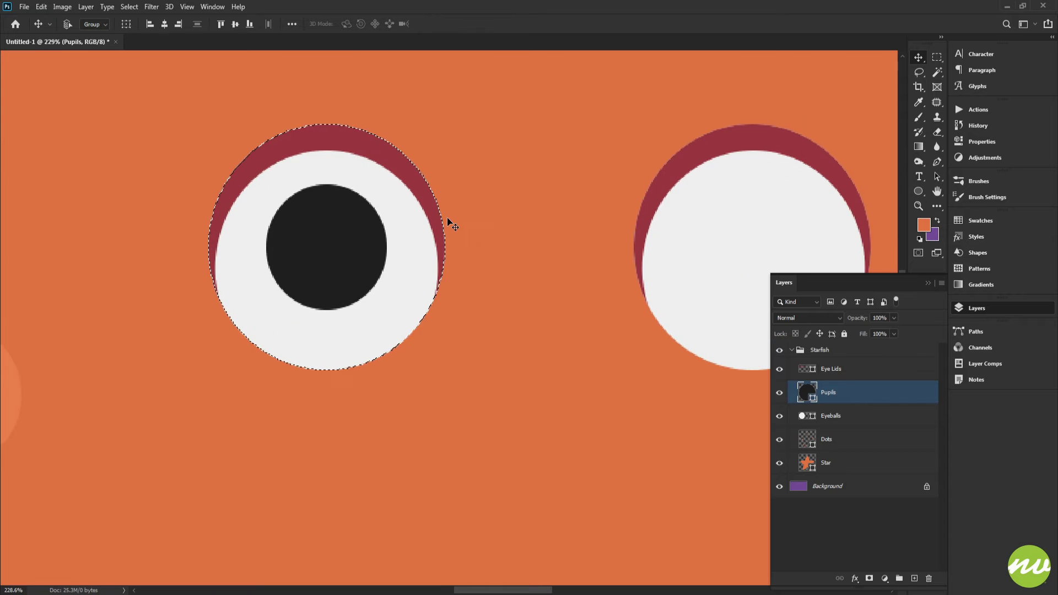
pyautogui.hotkey('ctrl', 'd')
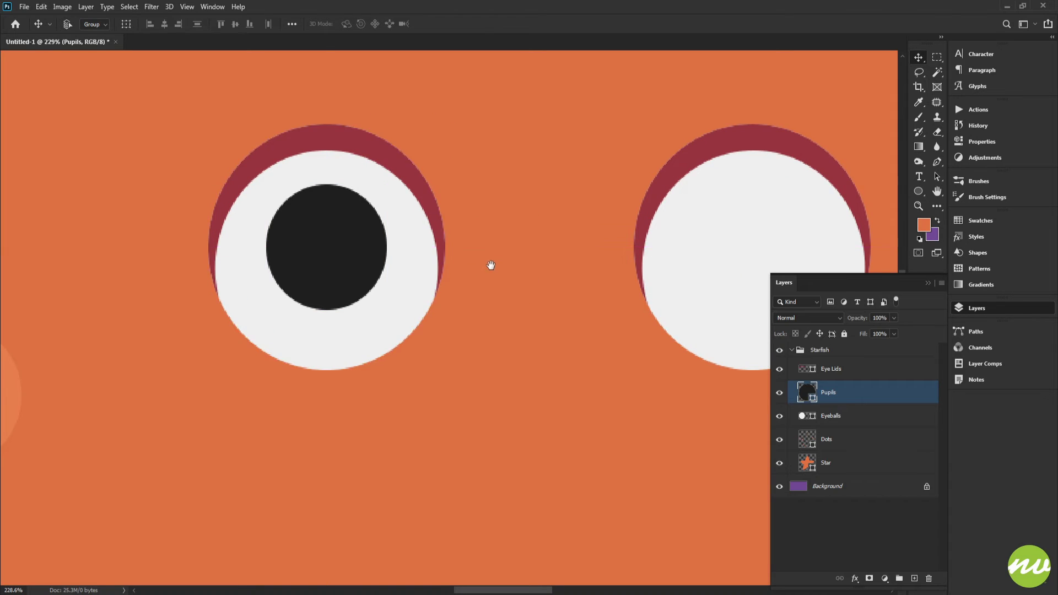
# Step: Duplicate the Pupils layer and move the copy level across onto the right eye
pyautogui.moveTo(492, 267); pyautogui.dragTo(429, 264)
pyautogui.press('u')
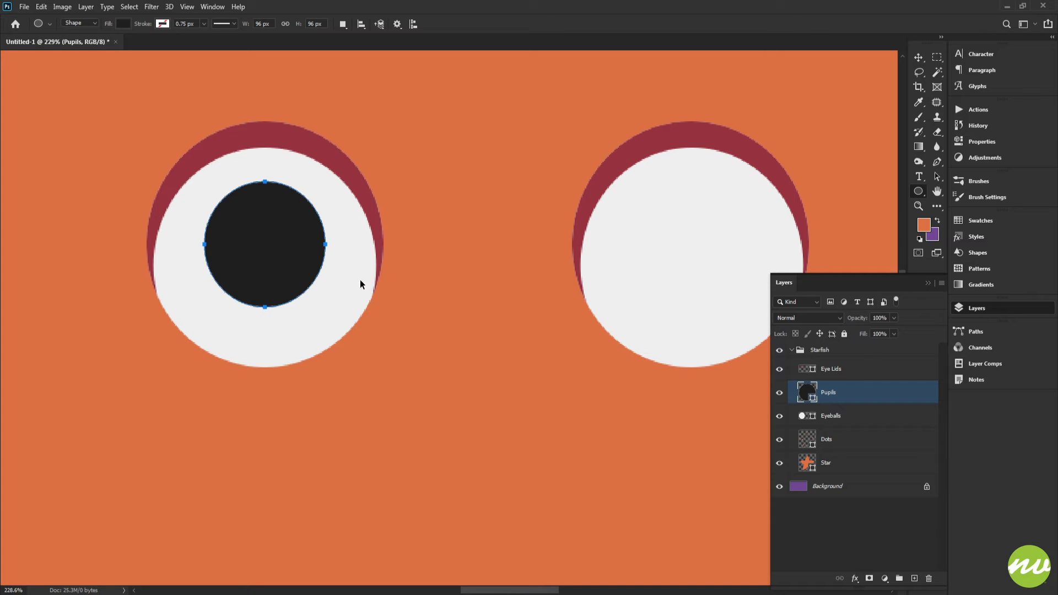
pyautogui.hscroll(2, 574, 335)
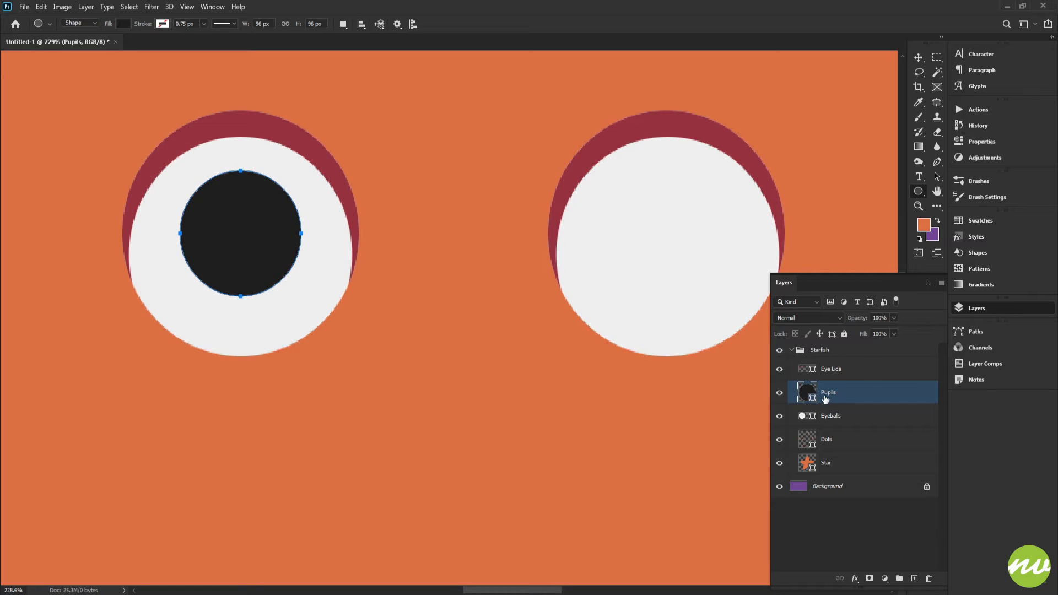
pyautogui.moveTo(829, 395); pyautogui.dragTo(825, 420)
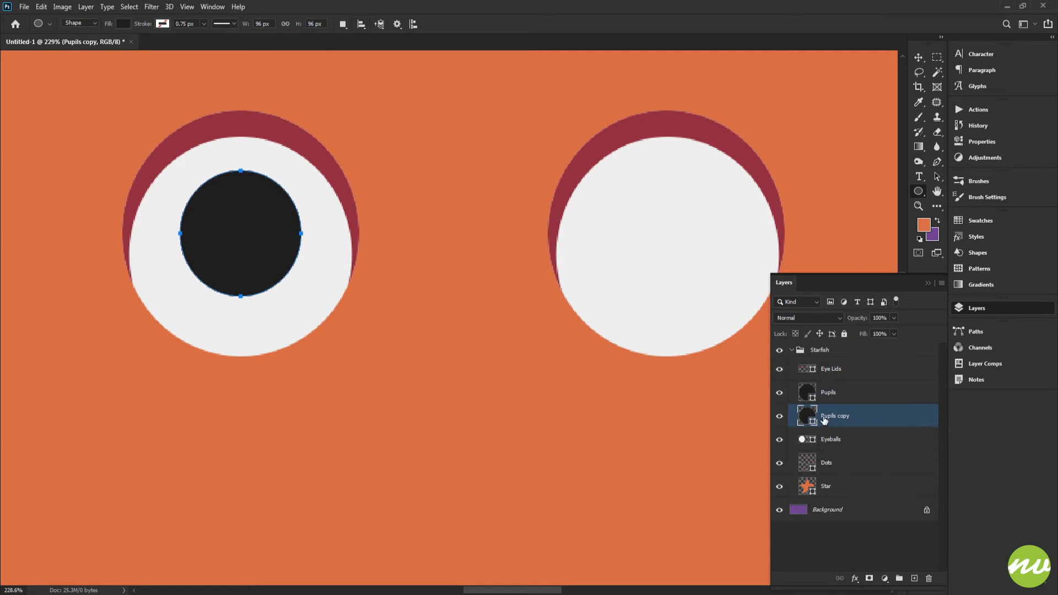
pyautogui.hscroll(1, 750, 406)
pyautogui.press('v')
pyautogui.moveTo(224, 271); pyautogui.dragTo(641, 274)
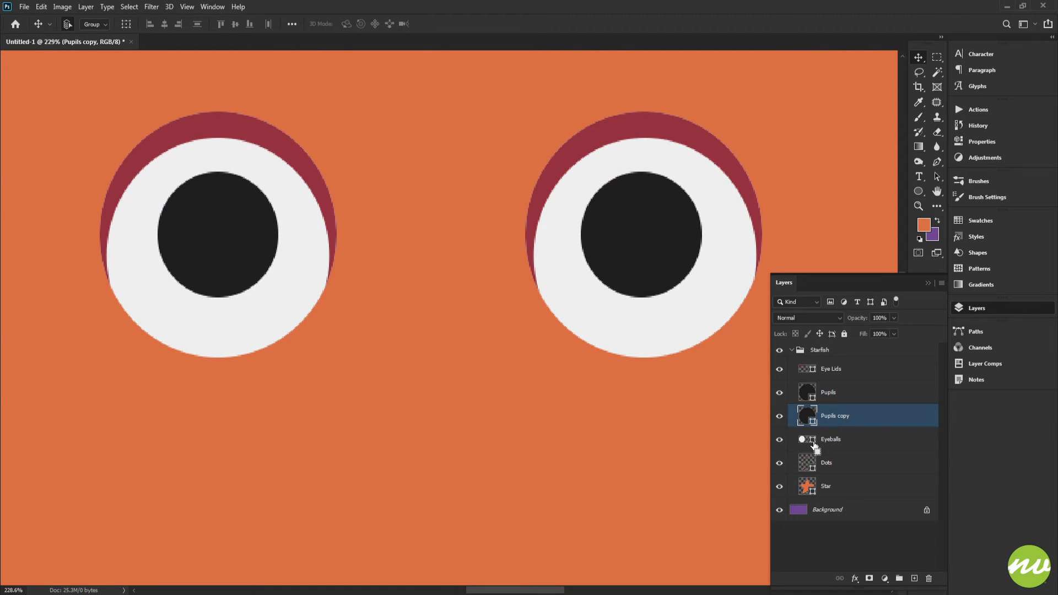
# Step: Load the Eyeballs outline as a selection again and subtract the left eye so only the right eye stays selected
pyautogui.keyDown('ctrl'); pyautogui.click(814, 446); pyautogui.keyUp('ctrl')
pyautogui.press('m')
pyautogui.scroll(1, 553, 355)
pyautogui.hscroll(5, 553, 354)
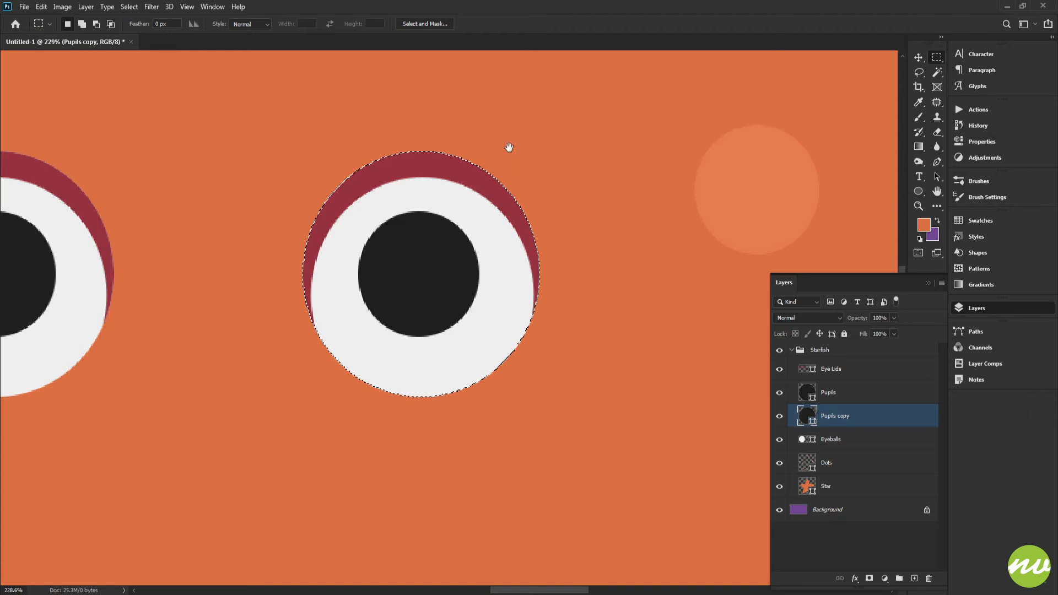
pyautogui.moveTo(509, 147); pyautogui.dragTo(588, 131)
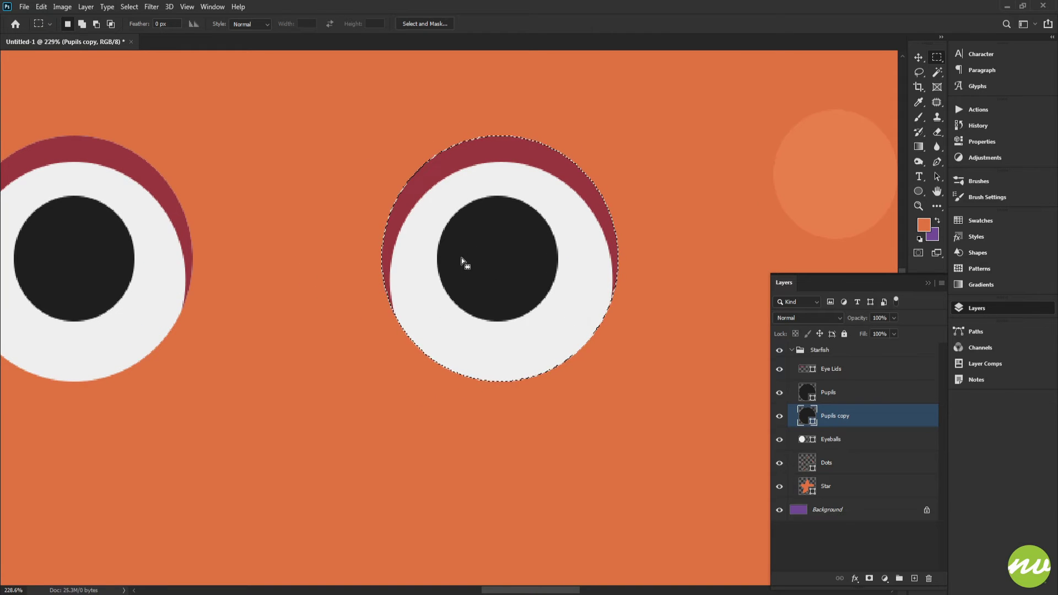
pyautogui.hscroll(-2, 496, 253)
# Step: Centre the copied pupil horizontally within the right eye selection, and clear the selection
pyautogui.press('v')
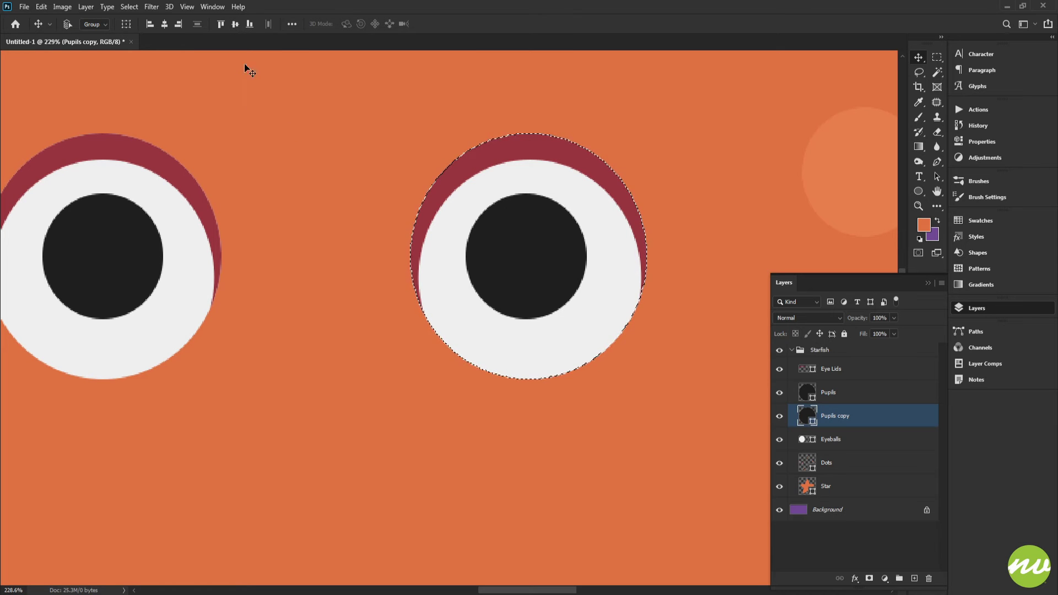
pyautogui.click(166, 26)
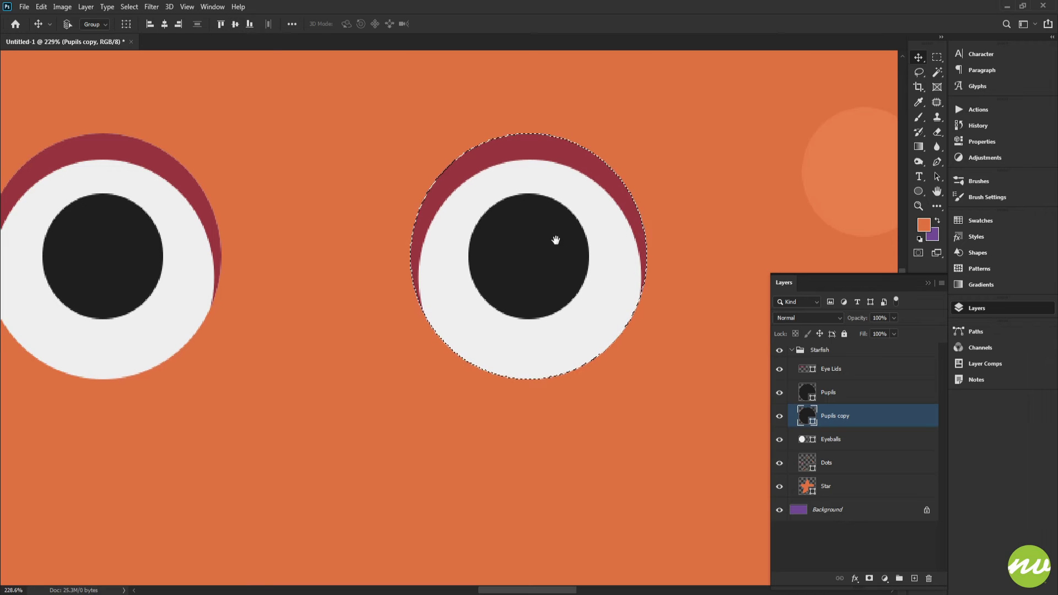
pyautogui.moveTo(555, 240); pyautogui.dragTo(557, 236)
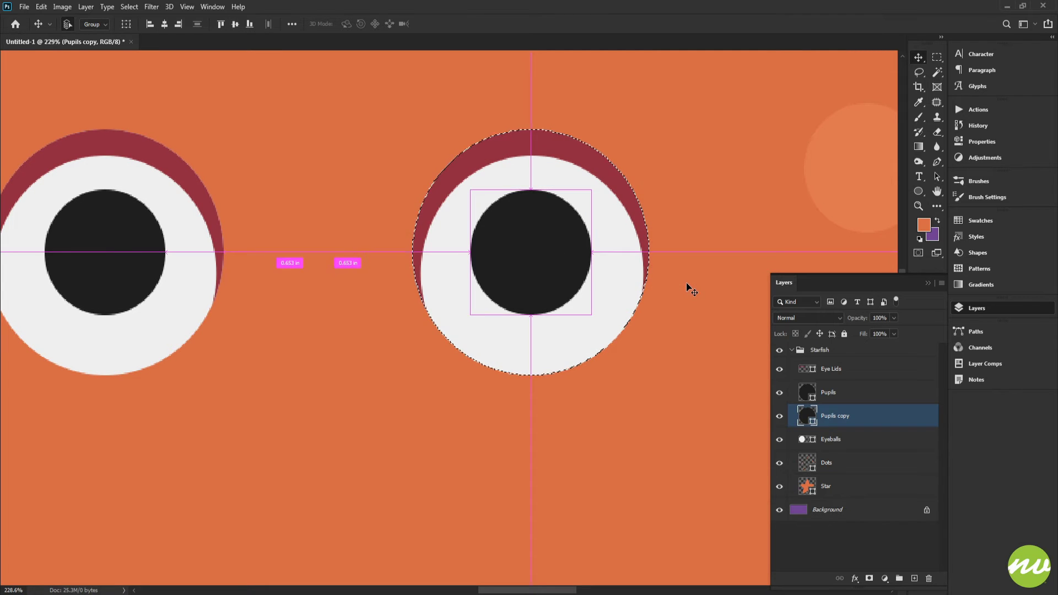
pyautogui.hotkey('ctrl', 'd')
pyautogui.press('u')
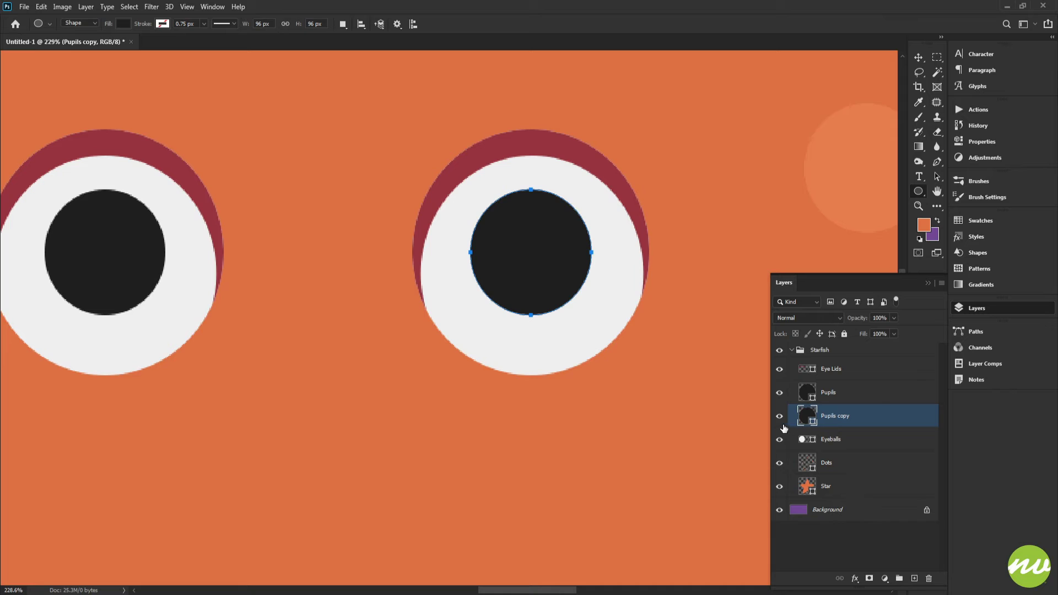
# Step: Merge the Pupils layer and its copy into a single Pupils shape layer
pyautogui.click(828, 395)
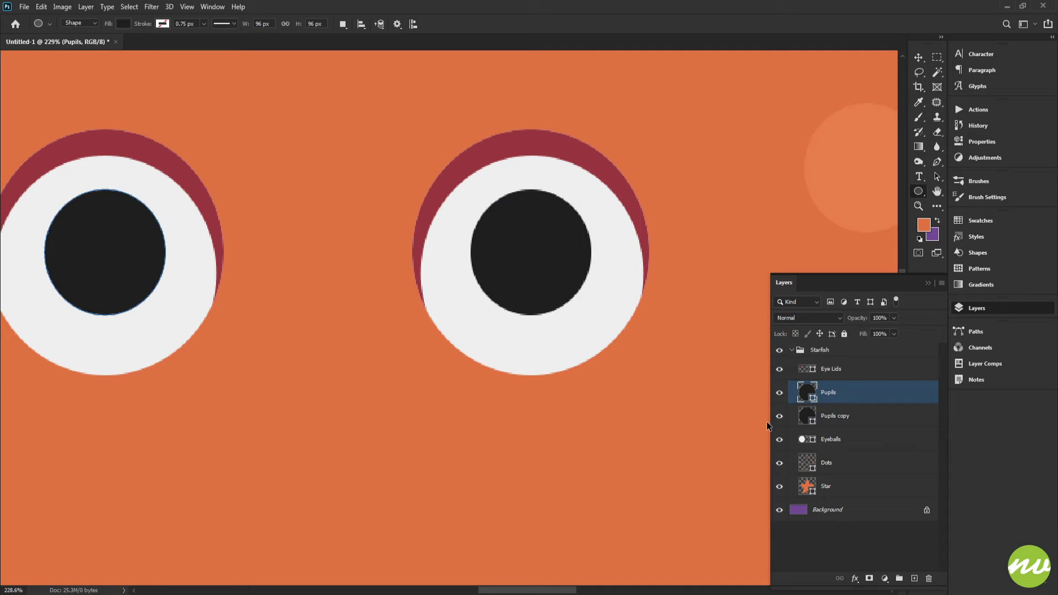
pyautogui.click(822, 417)
pyautogui.press('Delete')
pyautogui.click(806, 396)
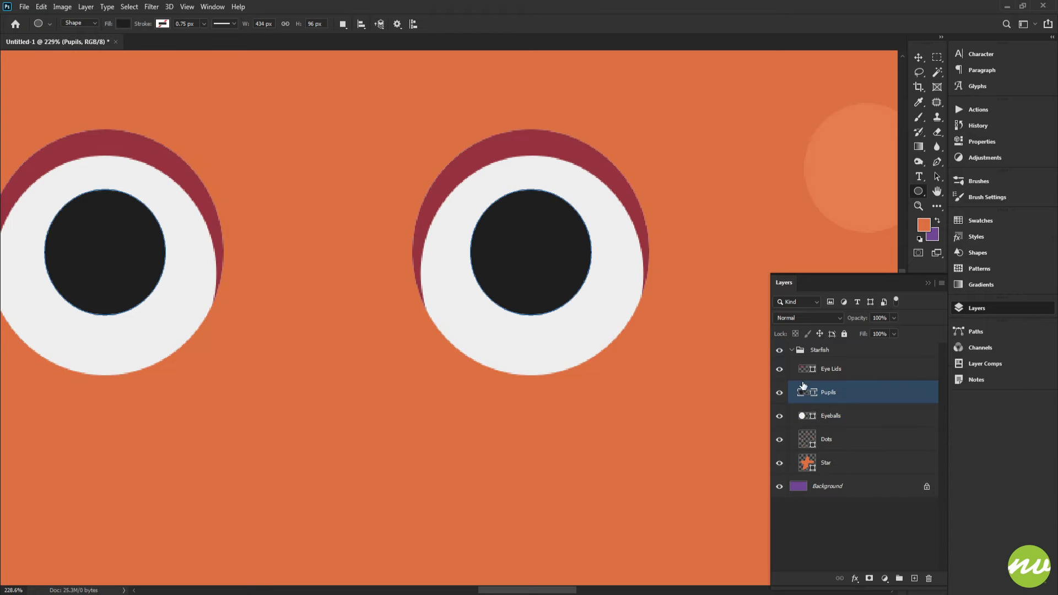
pyautogui.moveTo(446, 295); pyautogui.dragTo(574, 289)
pyautogui.scroll(-3, 551, 276)
pyautogui.moveTo(597, 354); pyautogui.dragTo(570, 334)
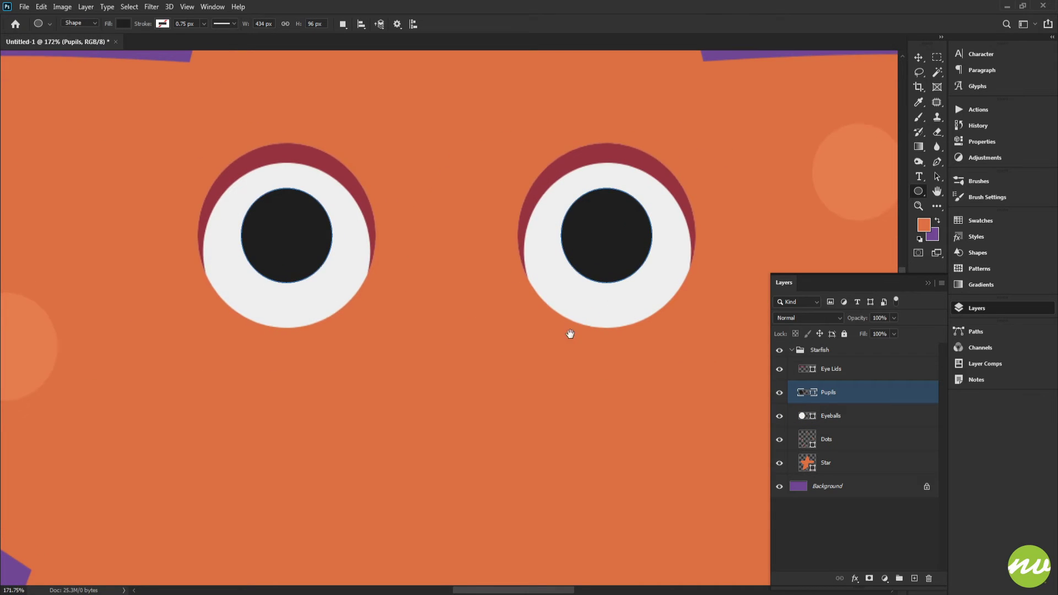
# Step: Nudge both pupils together about 20 px left and 20 px down within the eyes
pyautogui.moveTo(477, 283); pyautogui.dragTo(537, 280)
pyautogui.press('v')
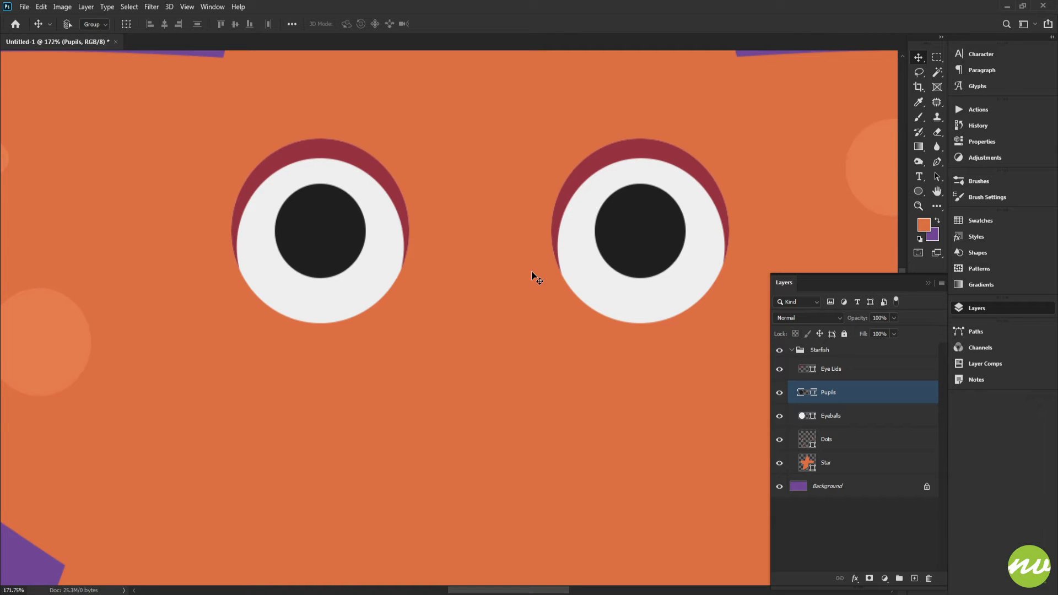
pyautogui.press('ctrl')
pyautogui.hotkey('shift', 'Left')
pyautogui.hotkey('shift', 'Down')
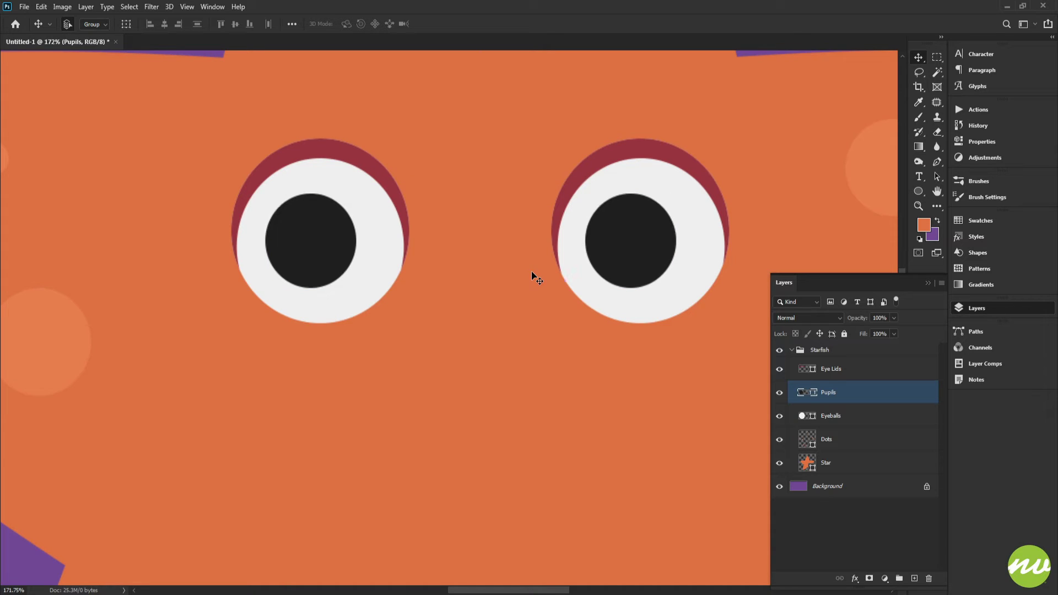
pyautogui.hotkey('shift', 'Left')
pyautogui.hotkey('shift', 'Down')
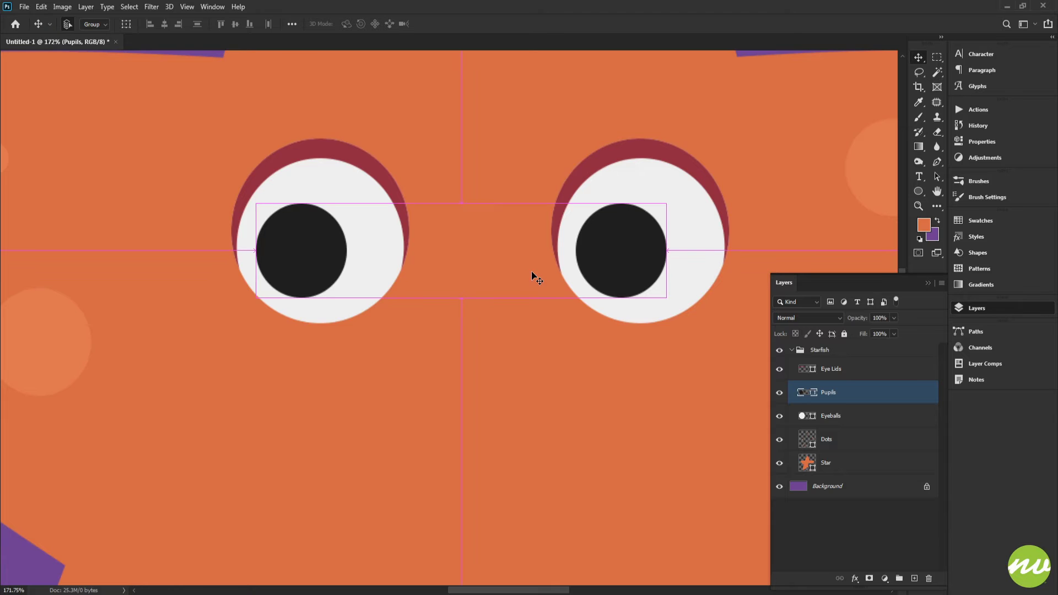
# Step: Examine the eyes against the whole starfish and up close
pyautogui.hotkey('ctrl', '0')
pyautogui.hotkey('ctrl', '1')
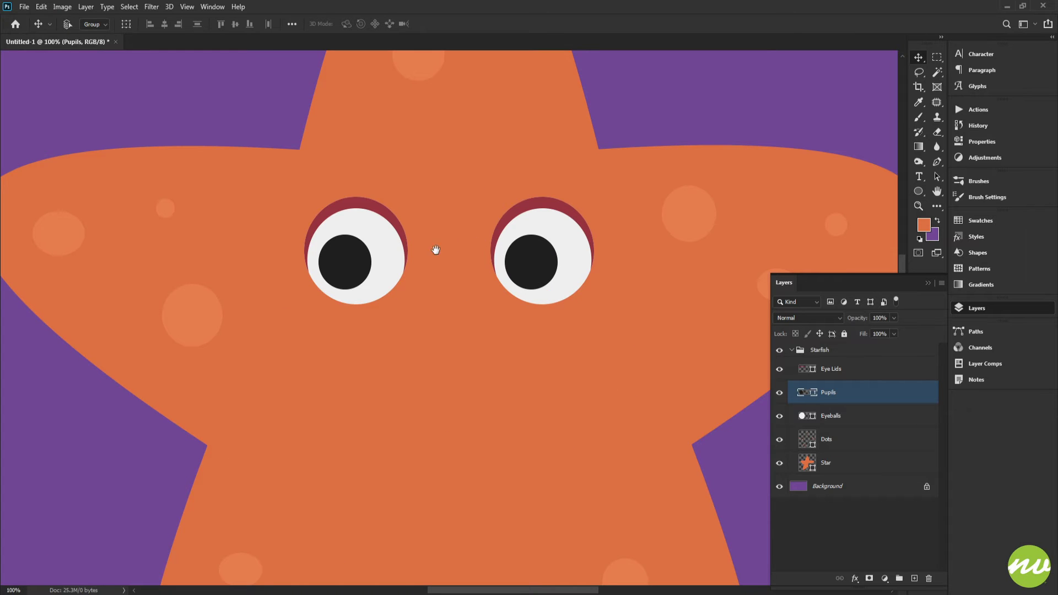
pyautogui.moveTo(384, 261); pyautogui.dragTo(378, 231)
pyautogui.press('h')
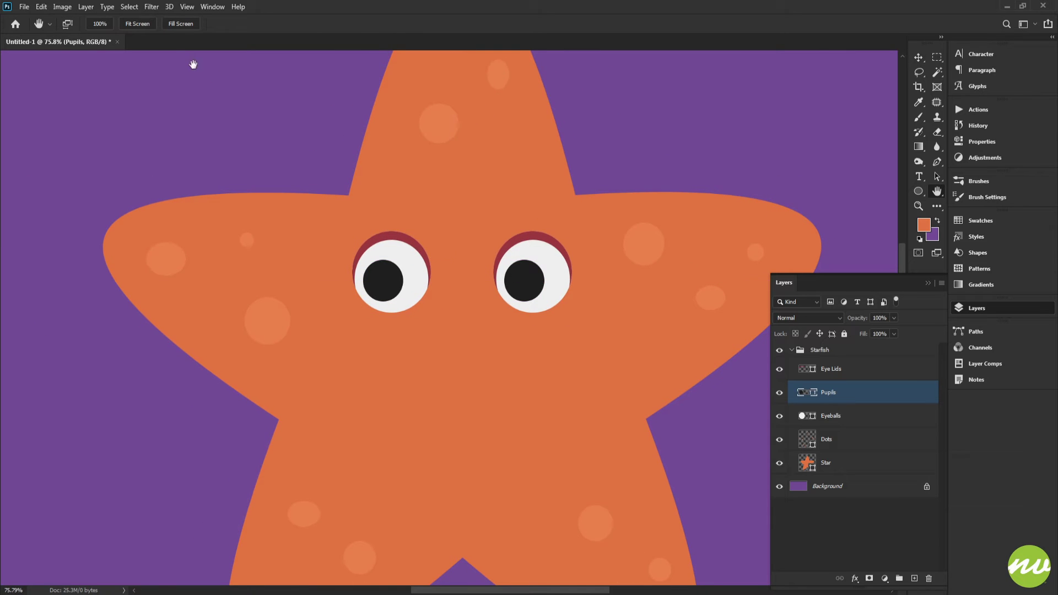
pyautogui.click(150, 27)
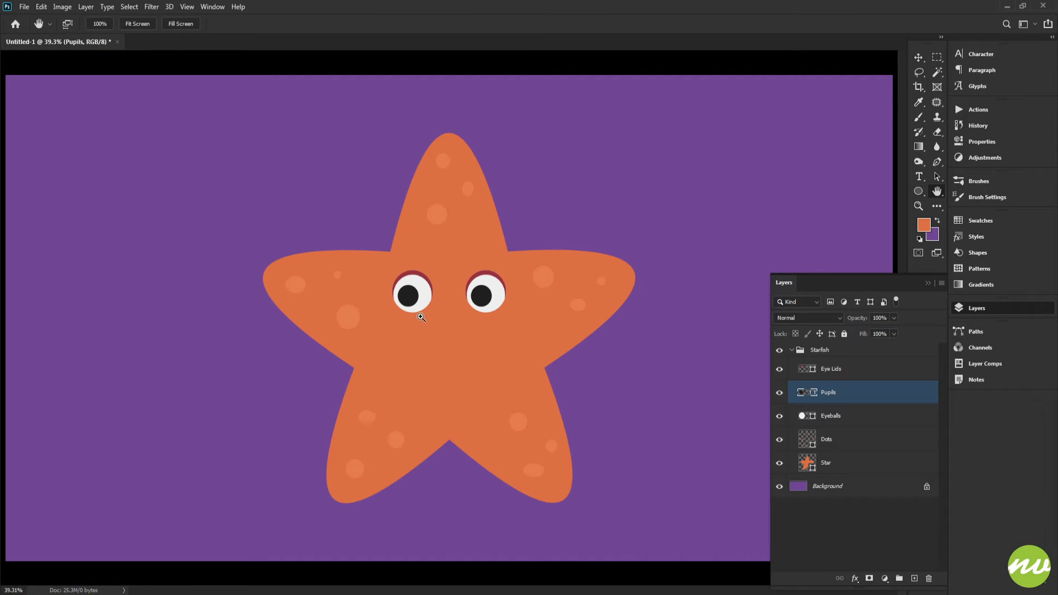
pyautogui.moveTo(427, 322); pyautogui.dragTo(481, 361)
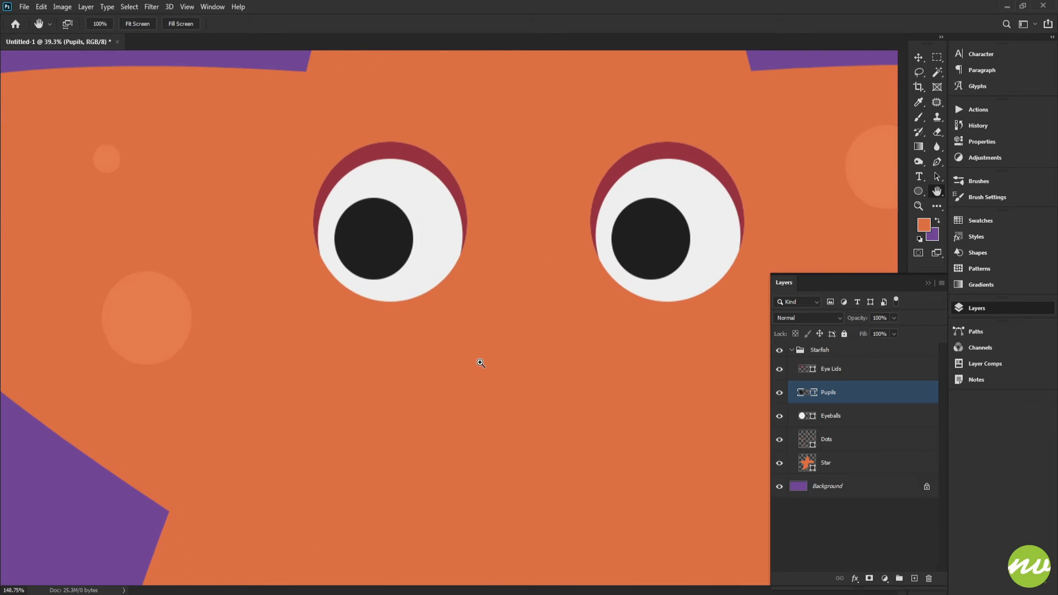
pyautogui.moveTo(479, 309); pyautogui.dragTo(491, 326)
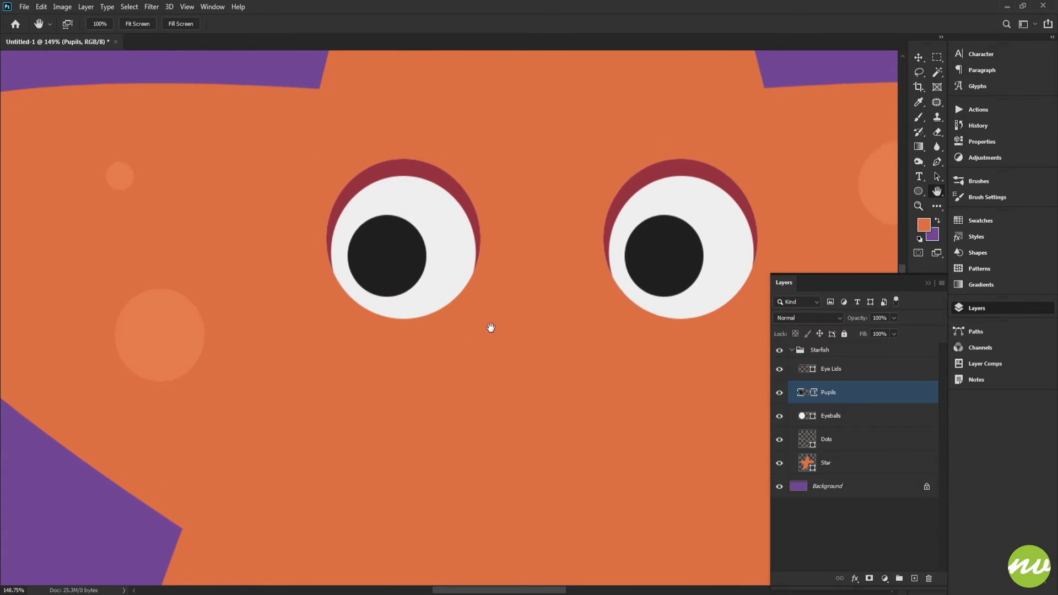
# Step: Select the Eye Lids layer and activate the Ellipse tool for drawing on the left eye
pyautogui.press('u')
pyautogui.scroll(3, 465, 308)
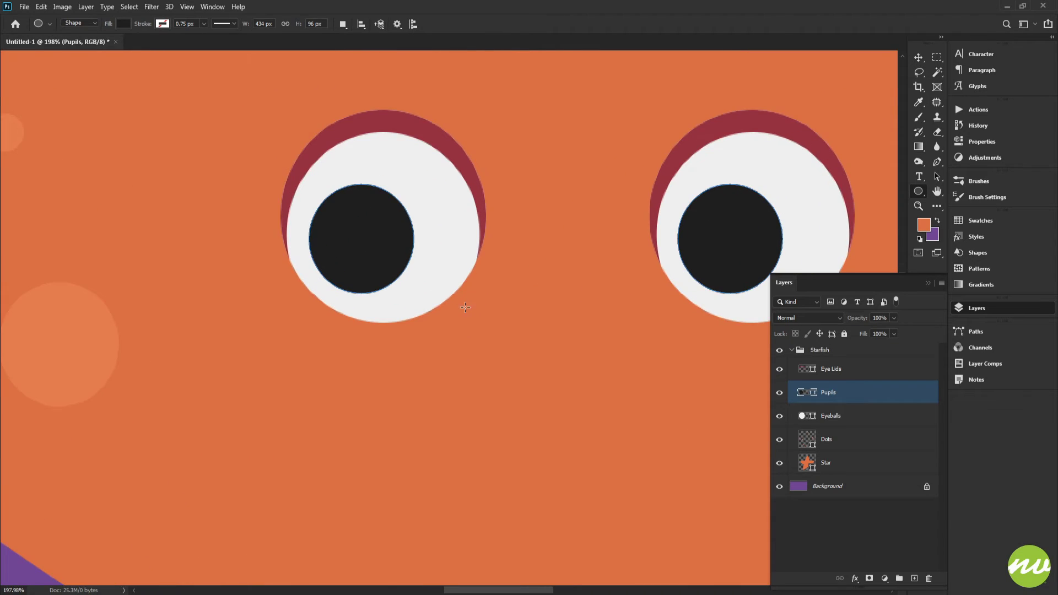
pyautogui.moveTo(464, 301); pyautogui.dragTo(475, 314)
pyautogui.click(827, 370)
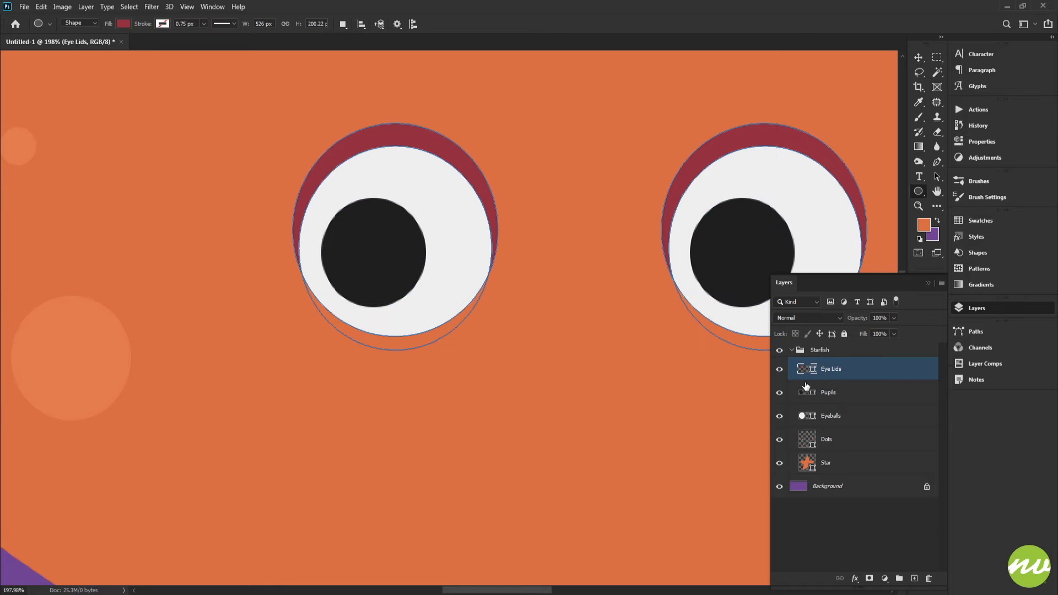
pyautogui.moveTo(587, 375); pyautogui.dragTo(558, 372)
pyautogui.scroll(-3, 565, 375)
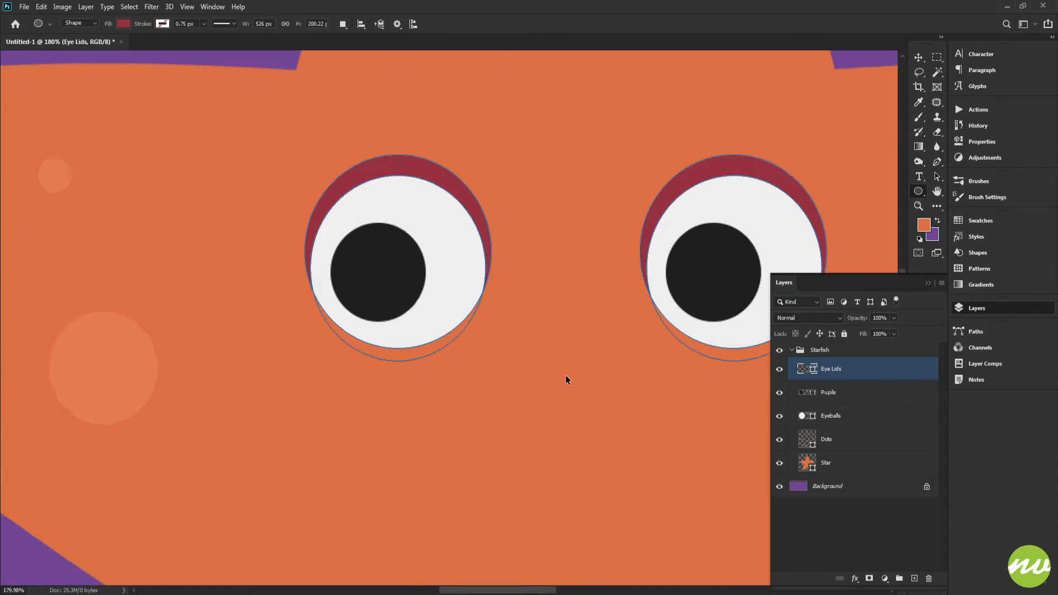
pyautogui.scroll(2, 562, 381)
pyautogui.scroll(2, 563, 380)
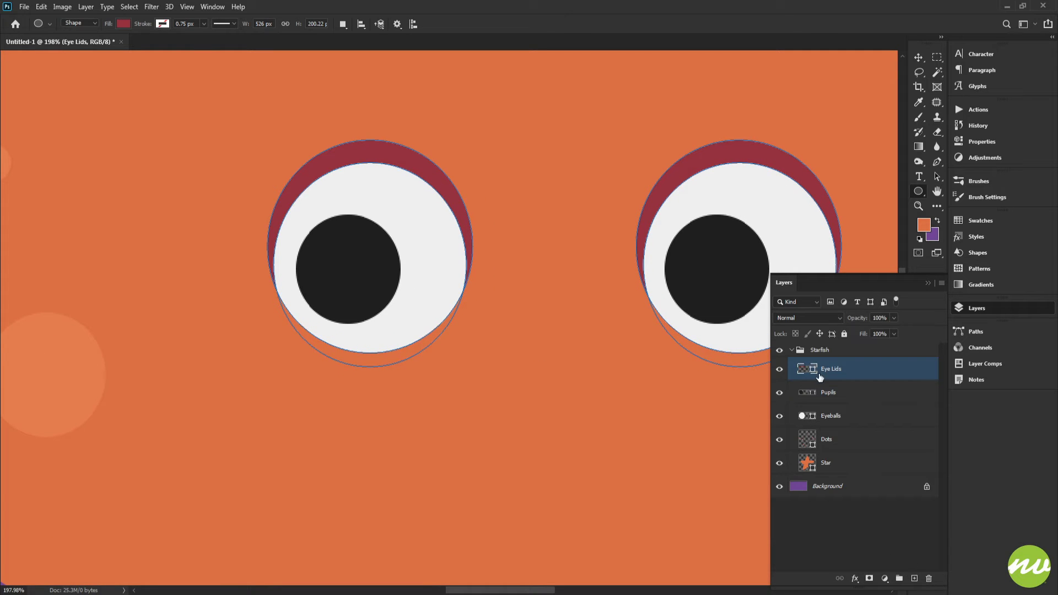
pyautogui.scroll(3, 378, 244)
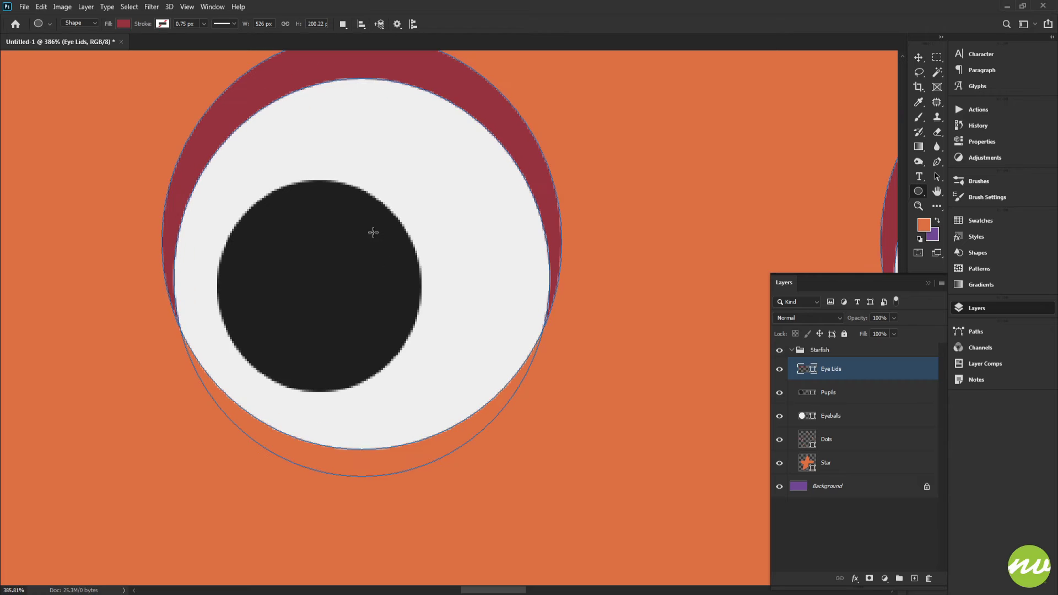
pyautogui.moveTo(346, 214); pyautogui.dragTo(372, 238)
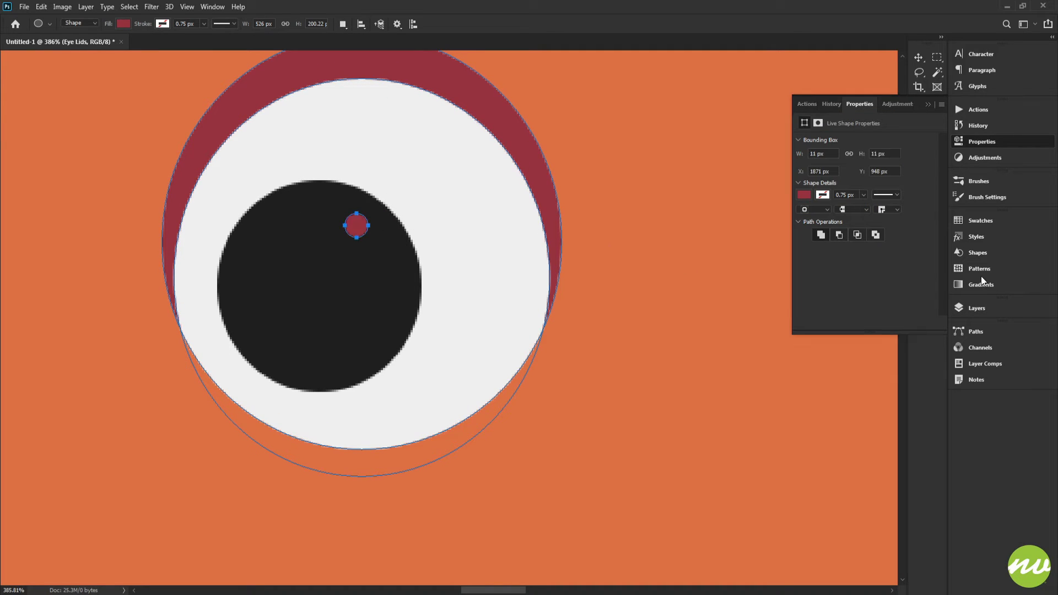
pyautogui.click(803, 195)
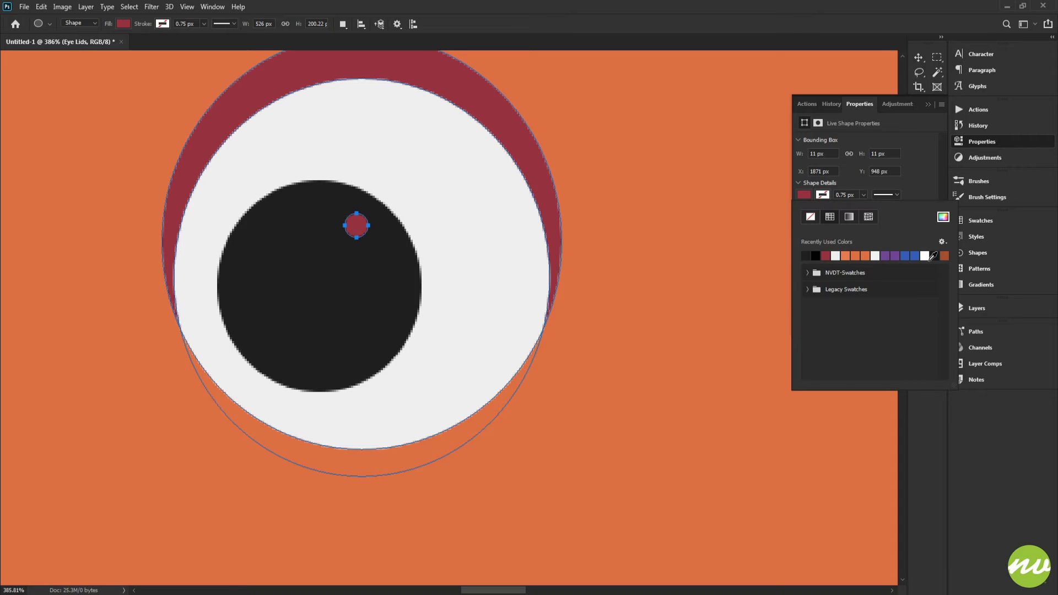
pyautogui.click(927, 256)
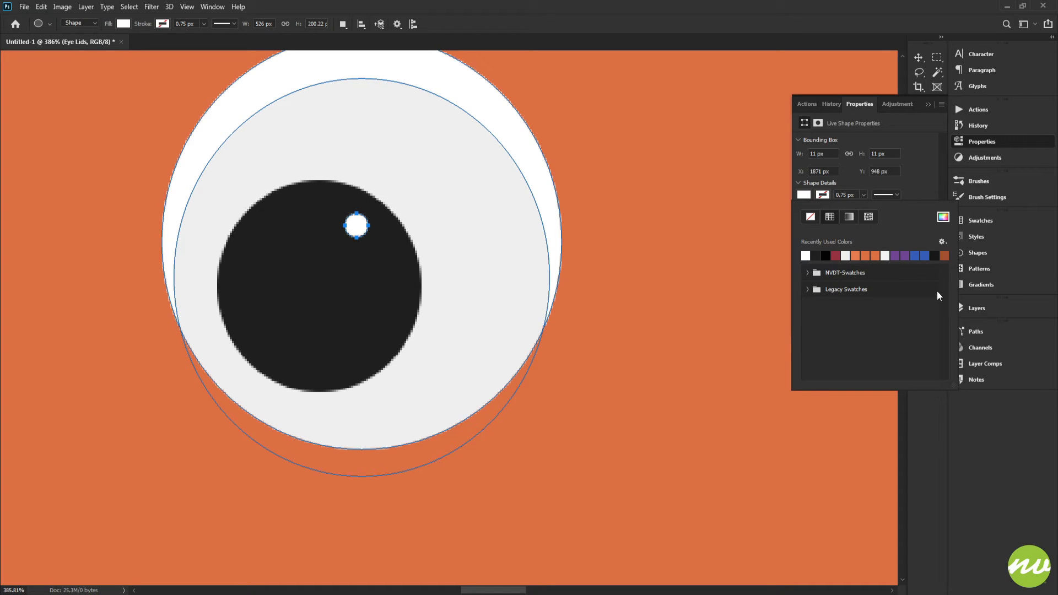
pyautogui.click(977, 308)
pyautogui.hotkey('ctrl', 'z')
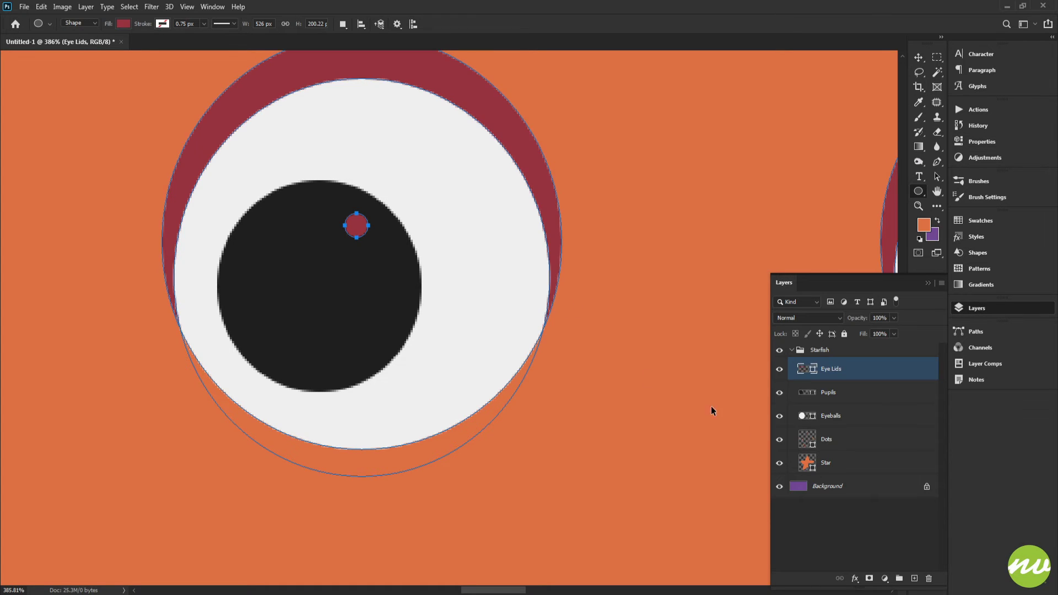
pyautogui.hotkey('ctrl', 'z')
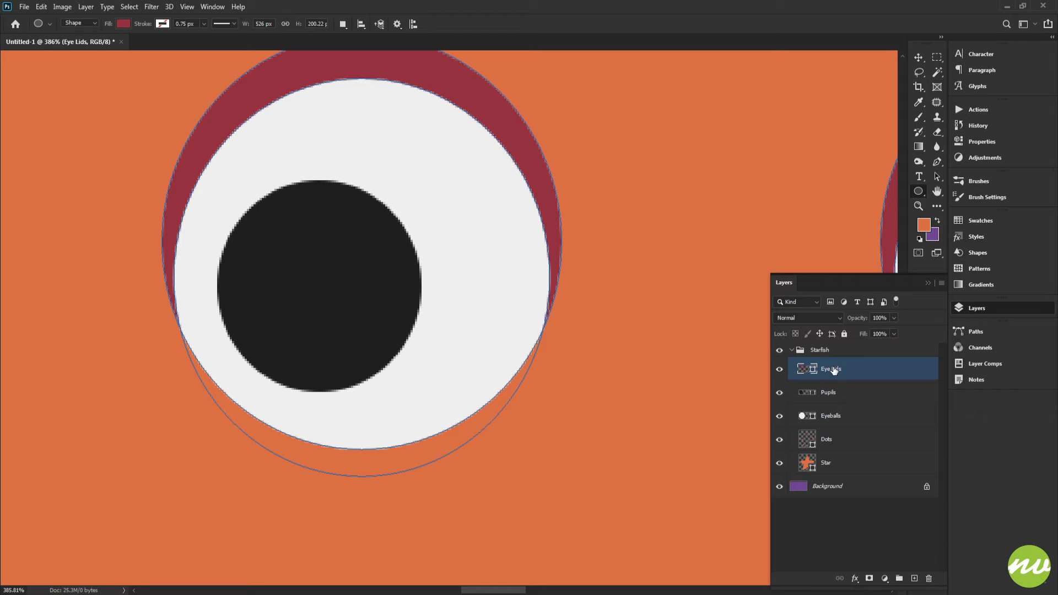
# Step: Add a new layer above Eye Lids and draw a white circle about 9 px wide near the left pupil's upper right edge
pyautogui.click(915, 578)
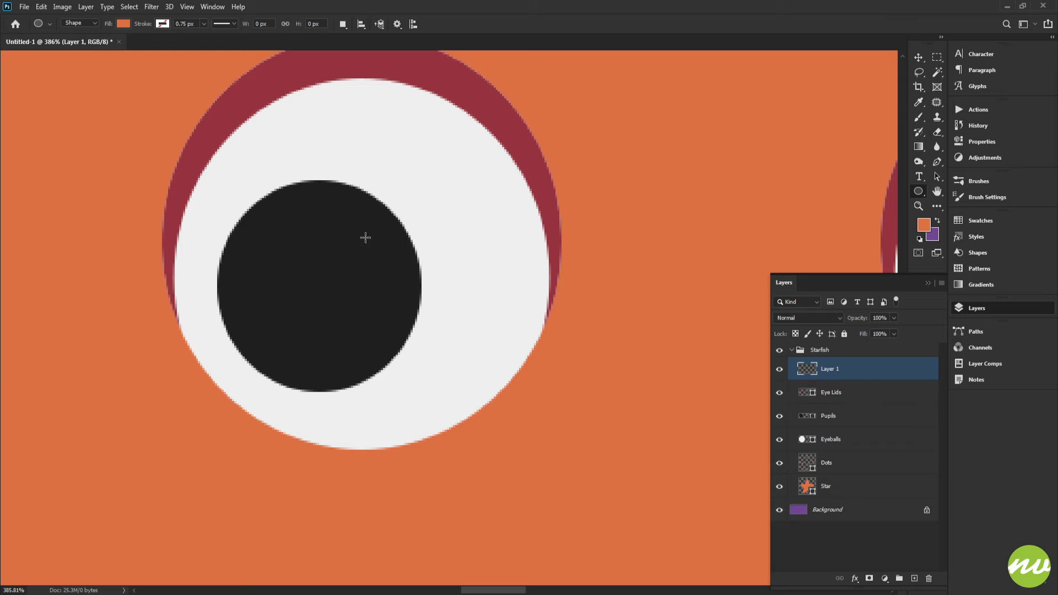
pyautogui.moveTo(337, 212); pyautogui.dragTo(377, 228)
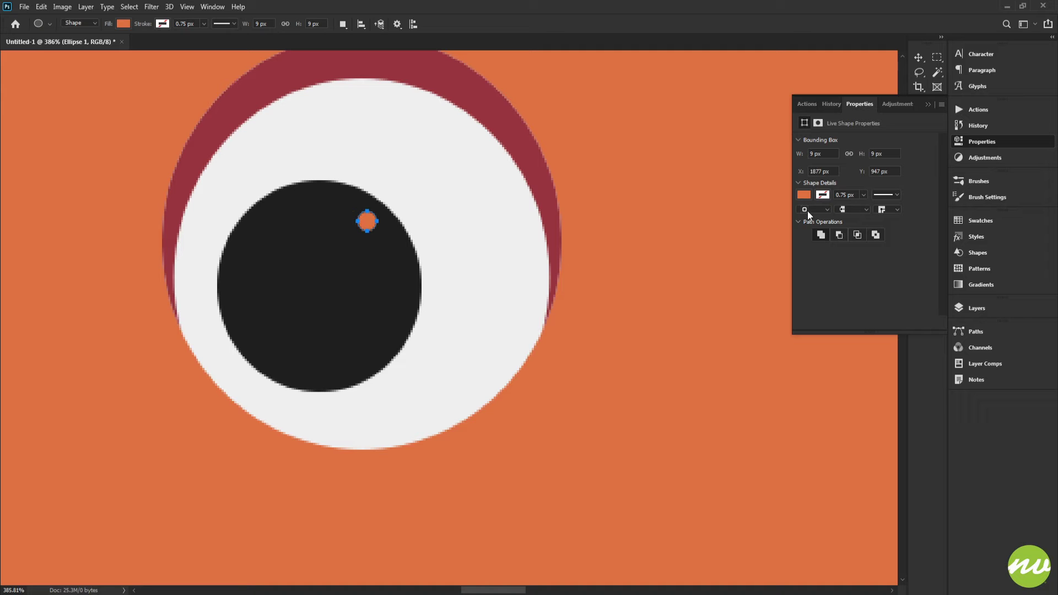
pyautogui.click(804, 195)
pyautogui.click(806, 255)
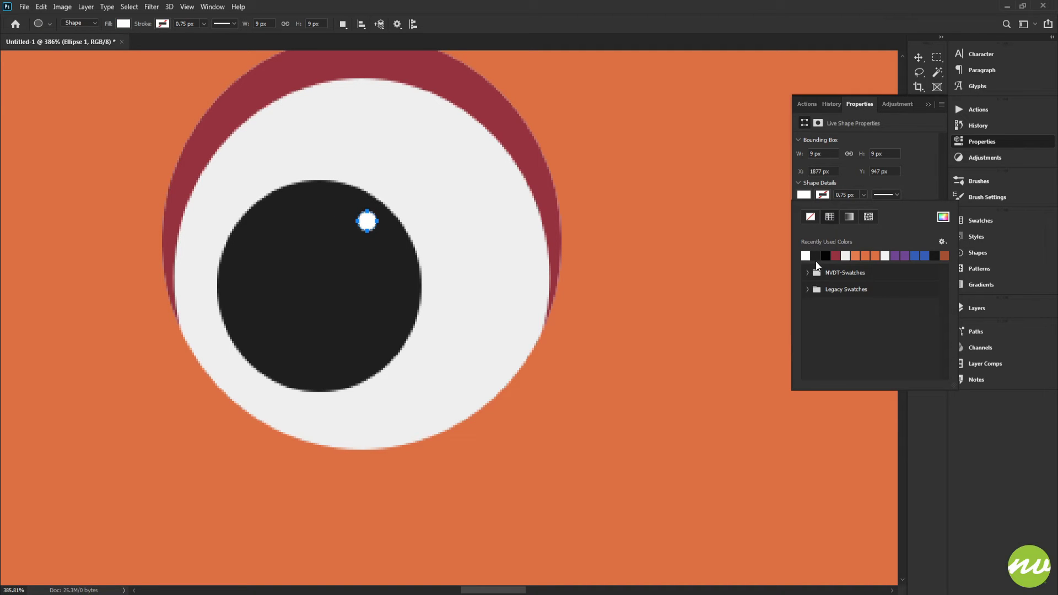
pyautogui.click(1022, 303)
# Step: Duplicate the white highlight within its layer onto the matching spot of the right pupil
pyautogui.moveTo(626, 319); pyautogui.dragTo(527, 303)
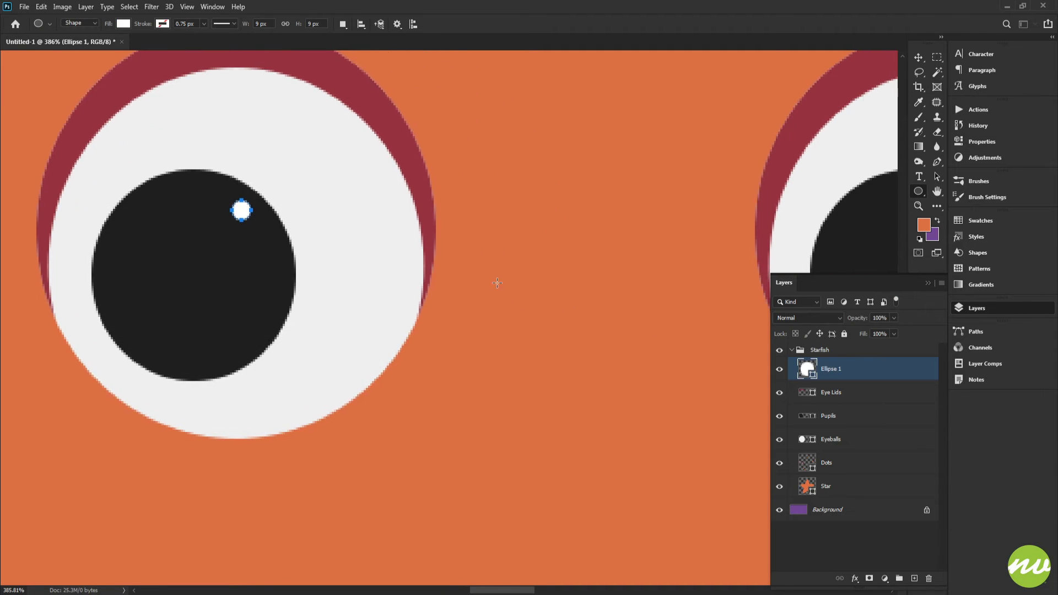
pyautogui.scroll(-2, 536, 278)
pyautogui.moveTo(638, 259); pyautogui.dragTo(519, 250)
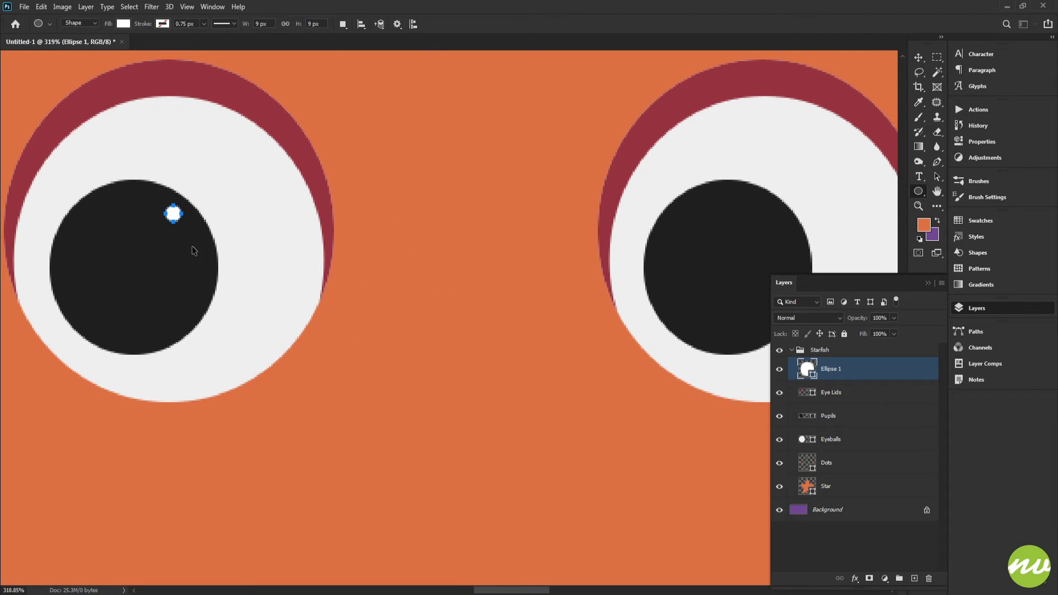
pyautogui.moveTo(176, 221); pyautogui.dragTo(770, 213)
pyautogui.scroll(-3, 606, 274)
pyautogui.scroll(2, 500, 293)
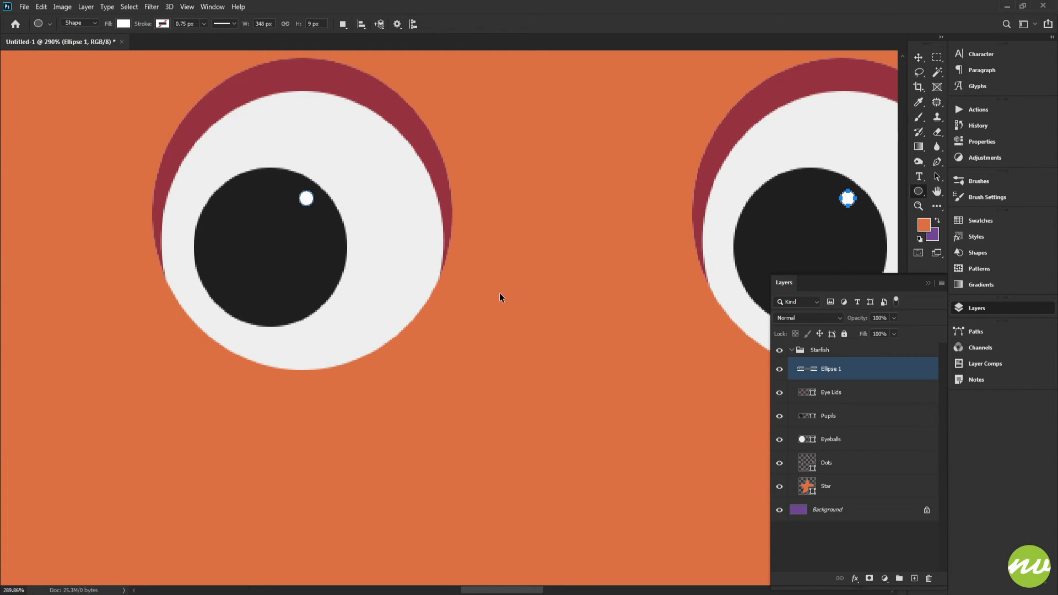
pyautogui.moveTo(590, 255); pyautogui.dragTo(506, 258)
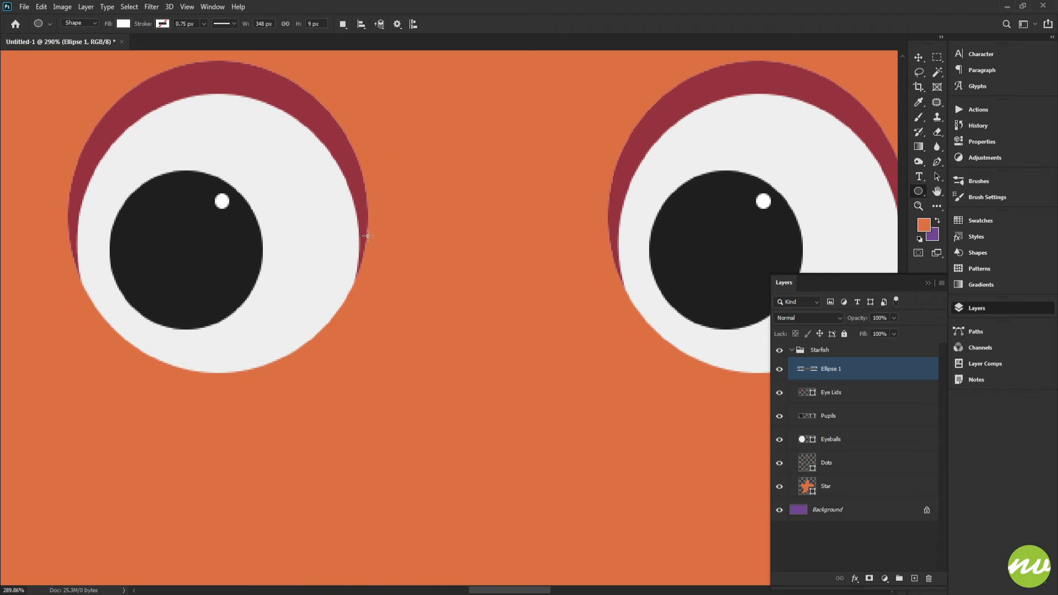
# Step: Rename the highlights' layer to Shine
pyautogui.moveTo(479, 215); pyautogui.dragTo(557, 239)
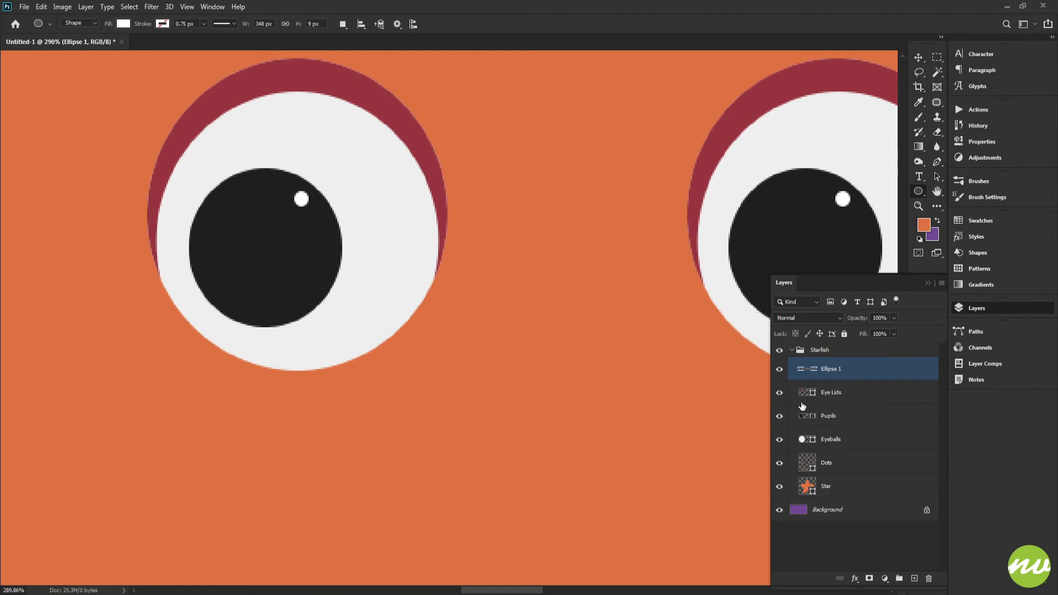
pyautogui.moveTo(667, 376); pyautogui.dragTo(626, 378)
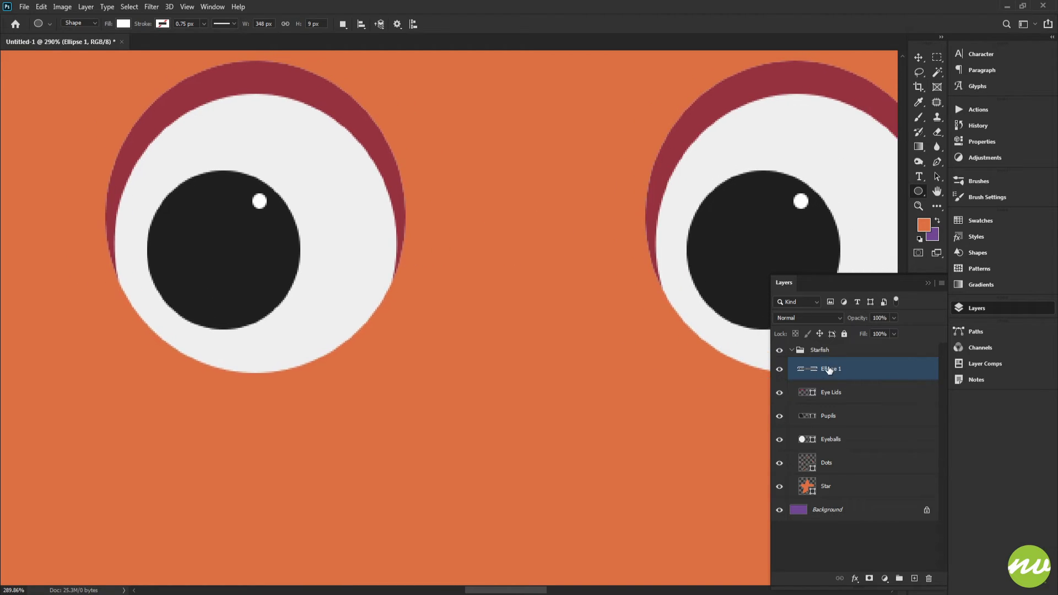
pyautogui.doubleClick(829, 368)
pyautogui.write('Shine')
pyautogui.press('Return')
# Step: Review the eyes on the whole starfish and up close, toggling the Eye Lids and Pupils layers off and on
pyautogui.press('h')
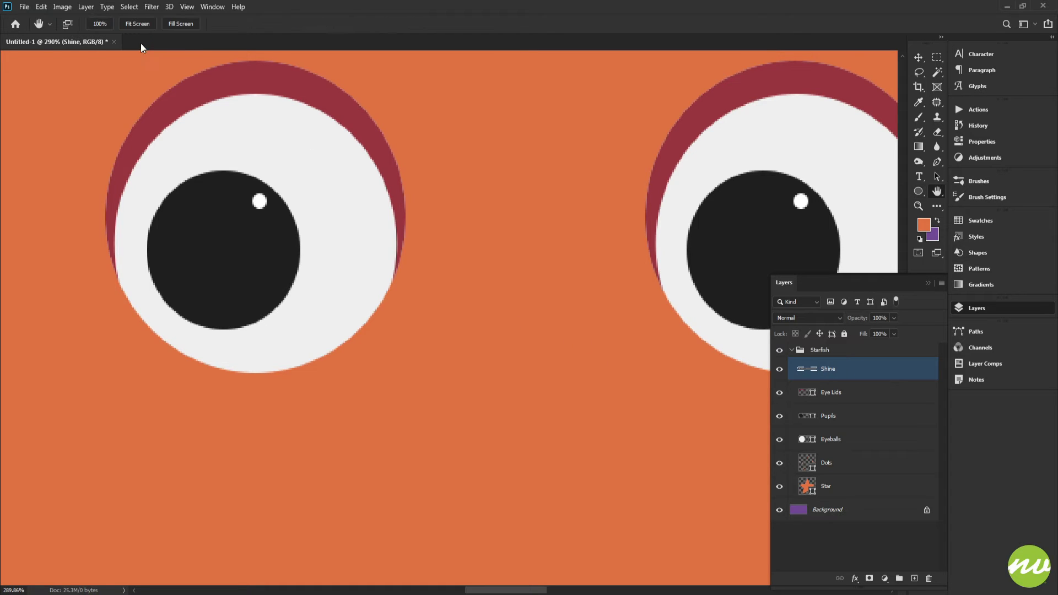
pyautogui.click(135, 28)
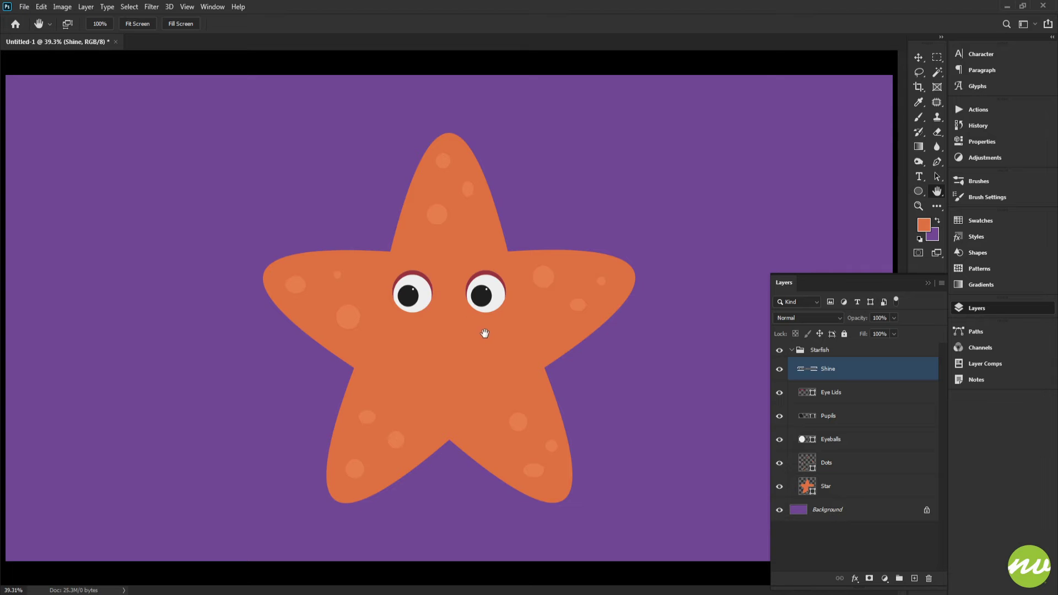
pyautogui.moveTo(472, 323); pyautogui.dragTo(549, 361)
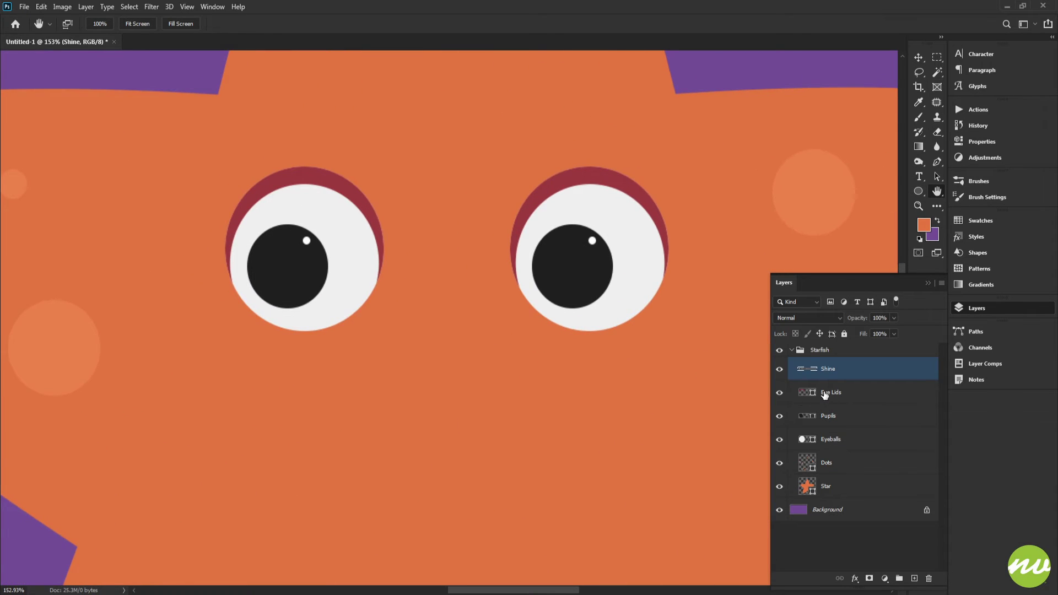
pyautogui.click(825, 394)
pyautogui.click(779, 393)
pyautogui.click(779, 392)
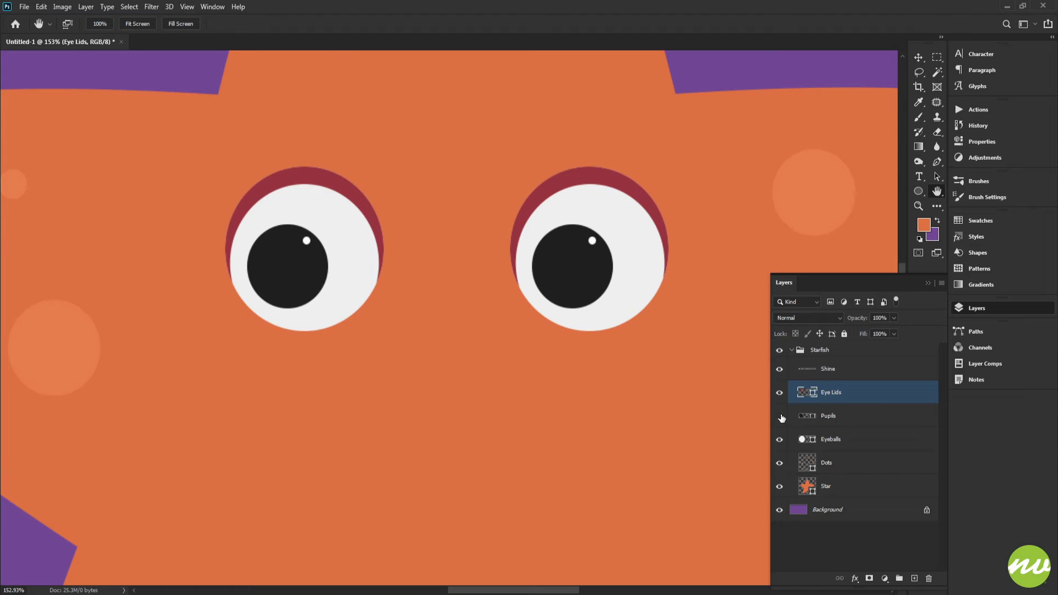
pyautogui.click(779, 416)
pyautogui.click(779, 416)
# Step: Select the left pupil's path on the Pupils layer and scale it proportionally to 120%
pyautogui.click(828, 416)
pyautogui.press('u')
pyautogui.scroll(2, 338, 282)
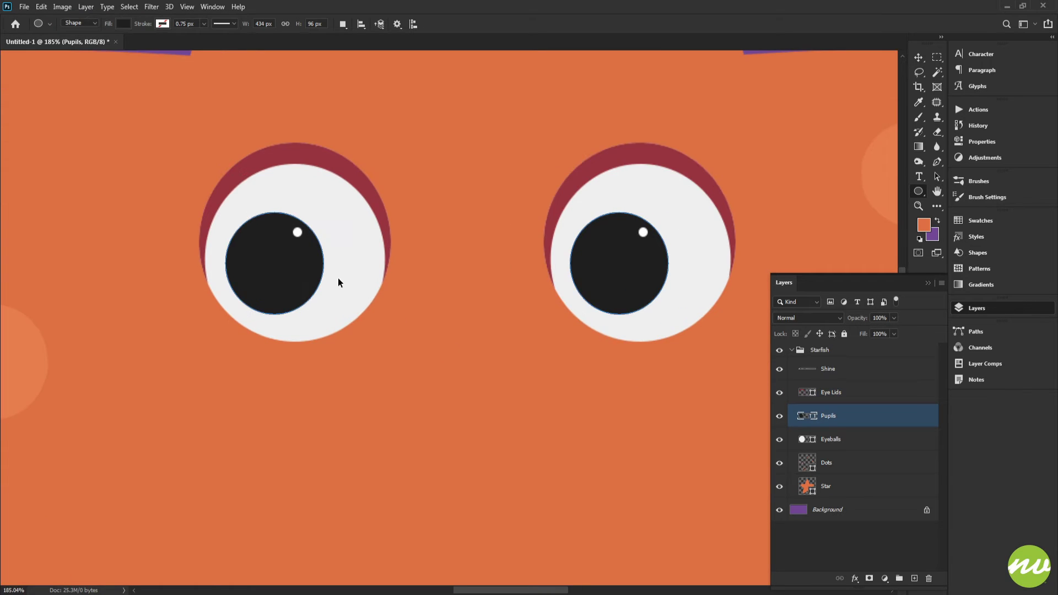
pyautogui.moveTo(285, 274); pyautogui.dragTo(374, 273)
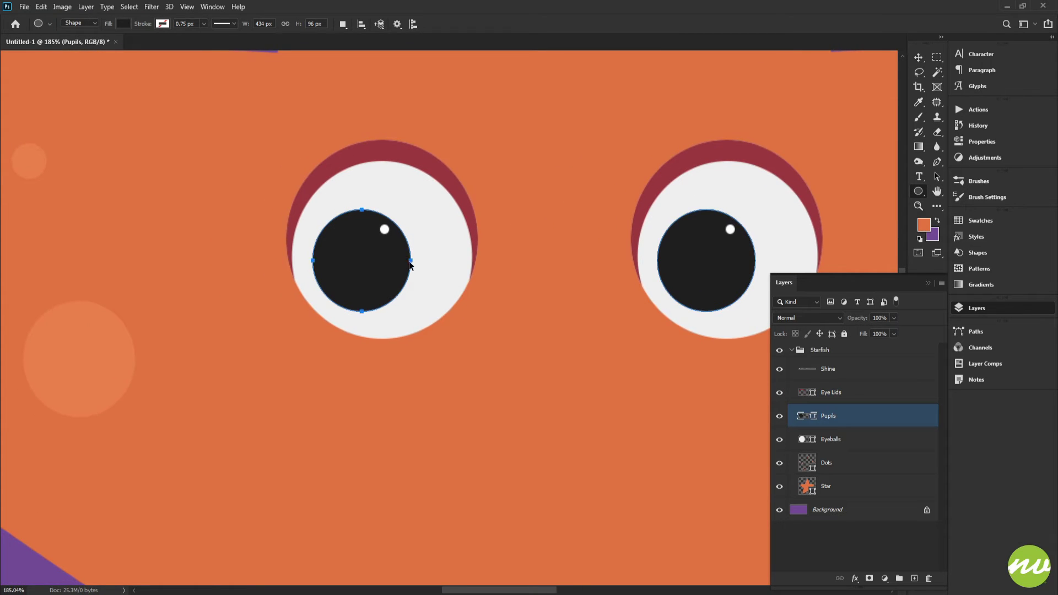
pyautogui.scroll(1, 474, 300)
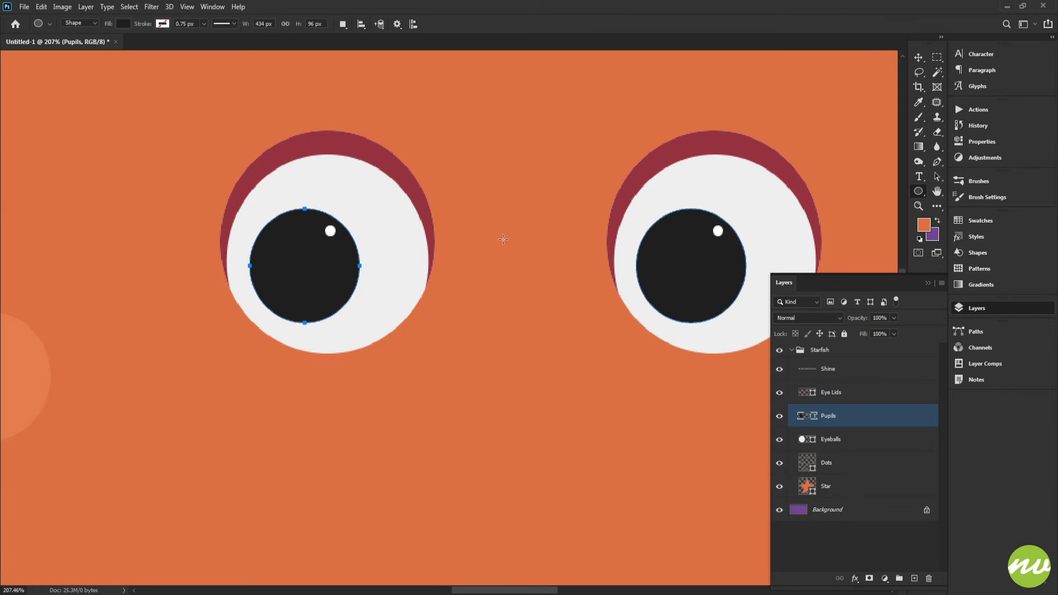
pyautogui.hotkey('ctrl', 't')
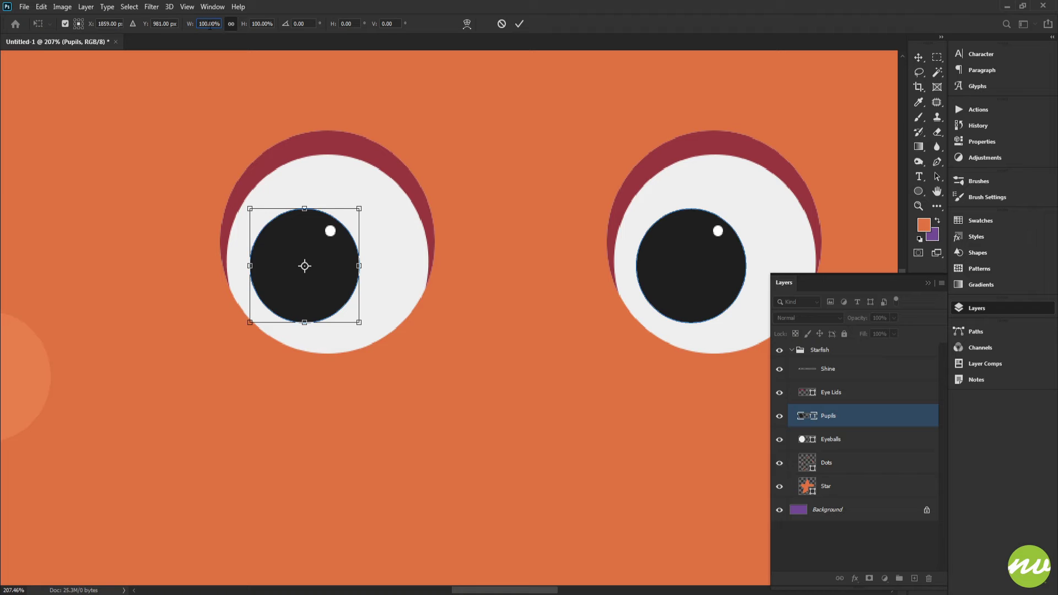
pyautogui.scroll(10, 213, 26)
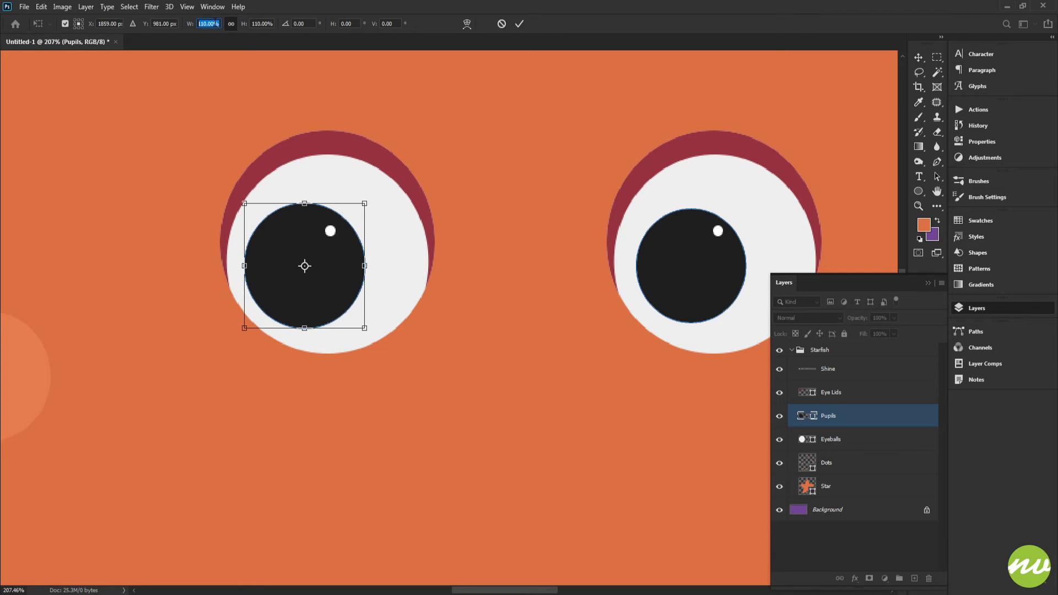
pyautogui.scroll(10, 218, 23)
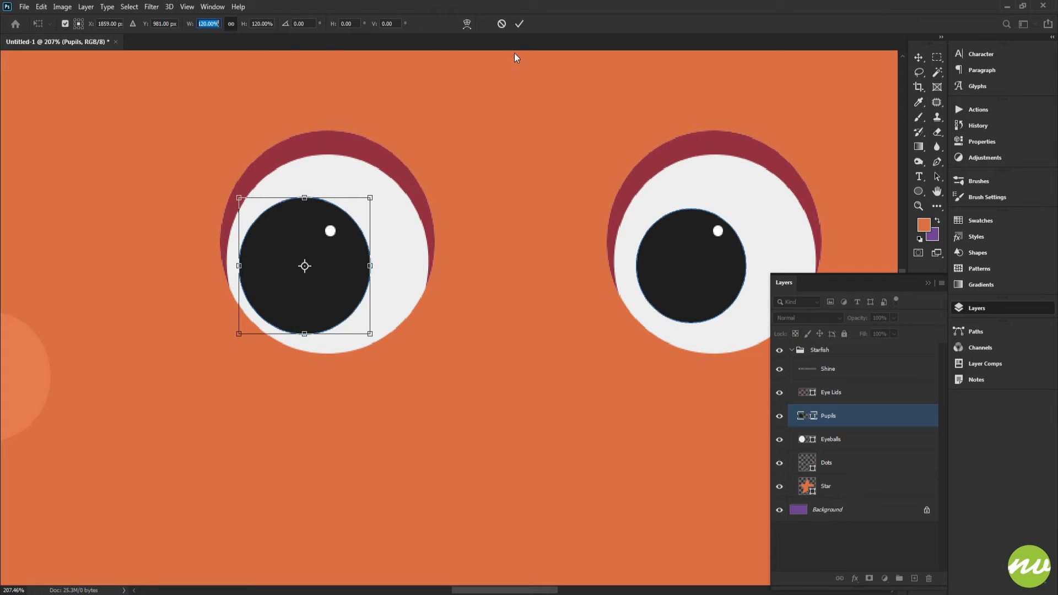
pyautogui.click(519, 24)
pyautogui.moveTo(482, 161); pyautogui.dragTo(405, 162)
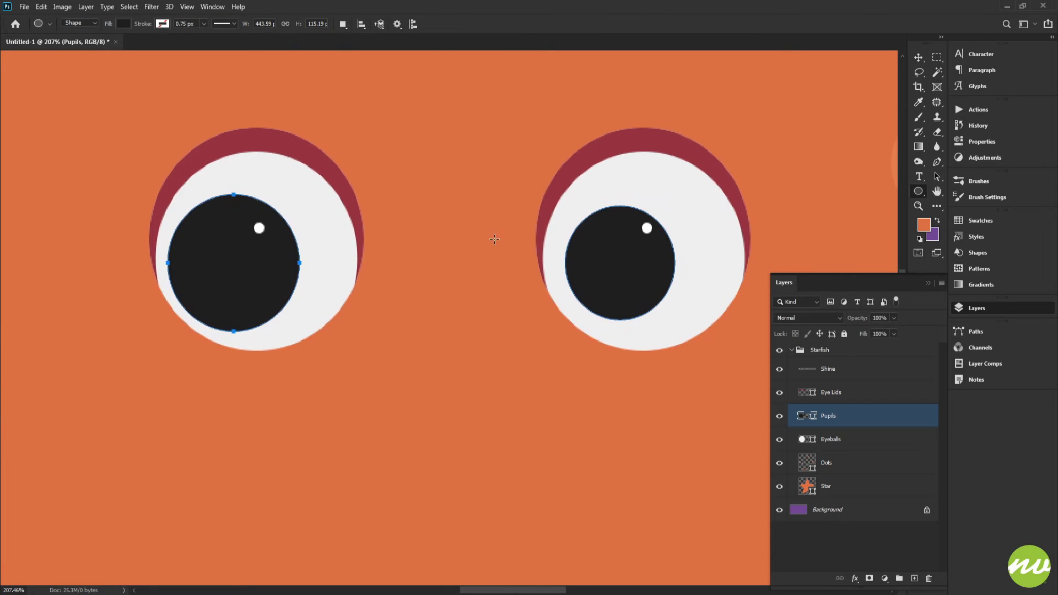
# Step: Scale the right pupil's path on the Pupils layer proportionally to 120%
pyautogui.hotkey('ctrl', 't')
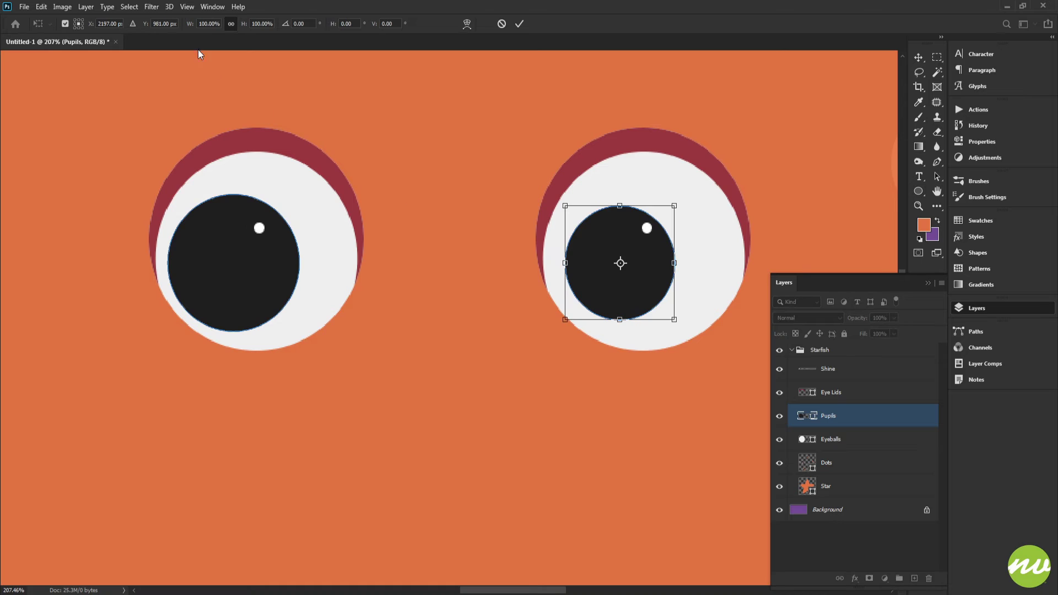
pyautogui.scroll(20, 209, 23)
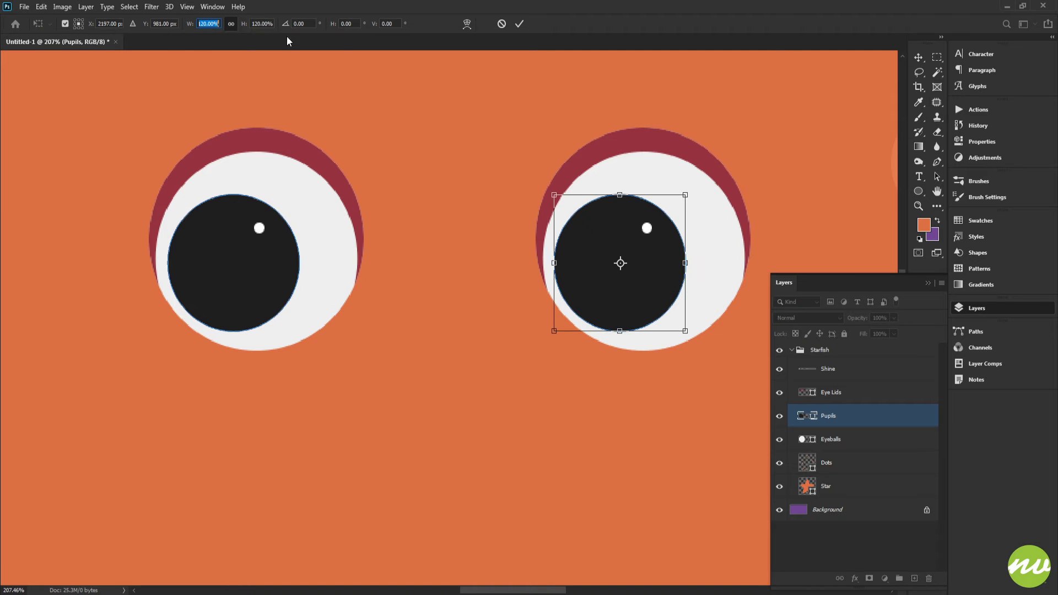
pyautogui.click(519, 24)
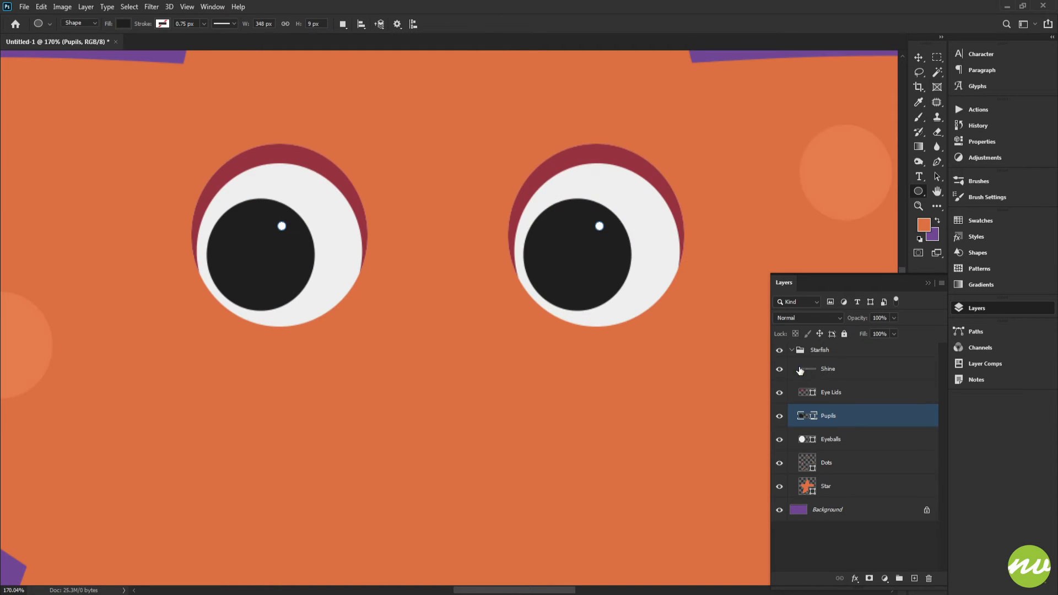
# Step: Nudge both white highlights on the Shine layer slightly up and to the right within the enlarged pupils, and check them on the whole starfish
pyautogui.press('v')
pyautogui.press('Up')
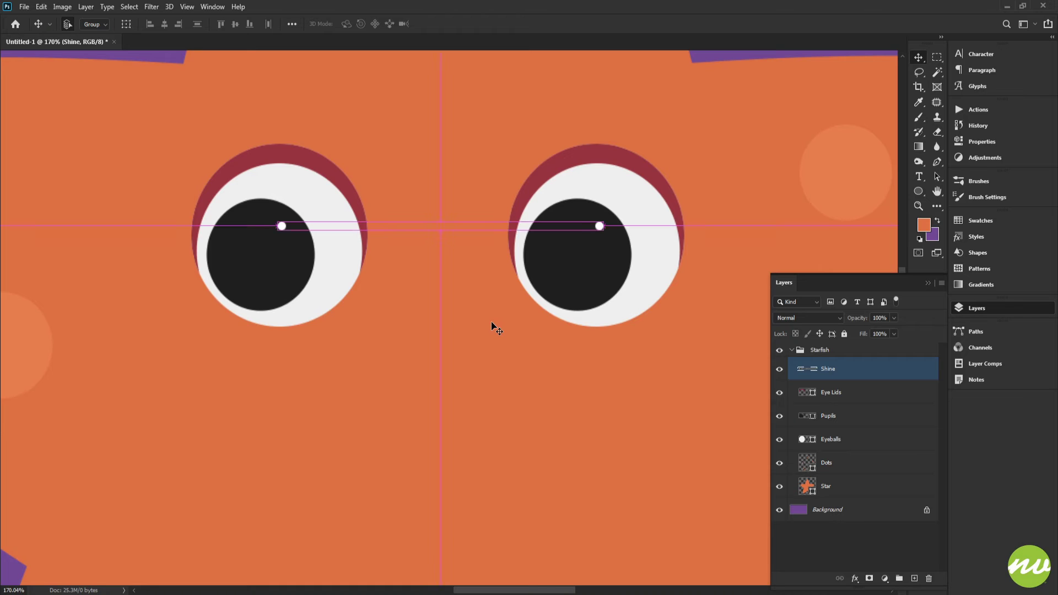
pyautogui.press('Up')
pyautogui.press('Right')
pyautogui.press('Right')
pyautogui.press('Up')
pyautogui.press('Up')
pyautogui.press('Right')
pyautogui.press('Right')
pyautogui.press('Up')
pyautogui.press('Up')
pyautogui.press('Right')
pyautogui.press('Right')
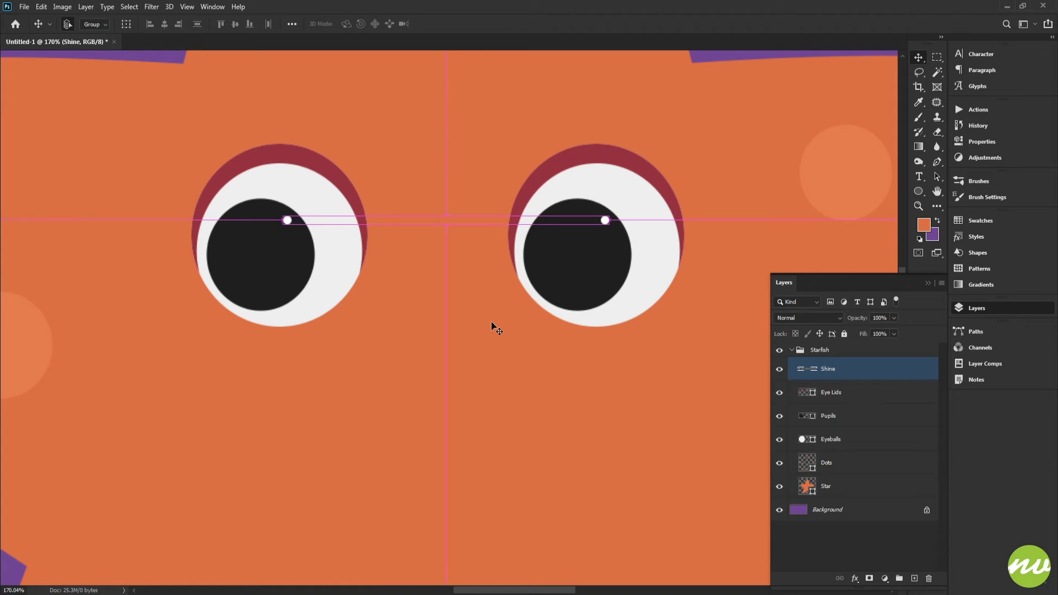
pyautogui.press('Up')
pyautogui.press('Up')
pyautogui.press('Right')
pyautogui.press('h')
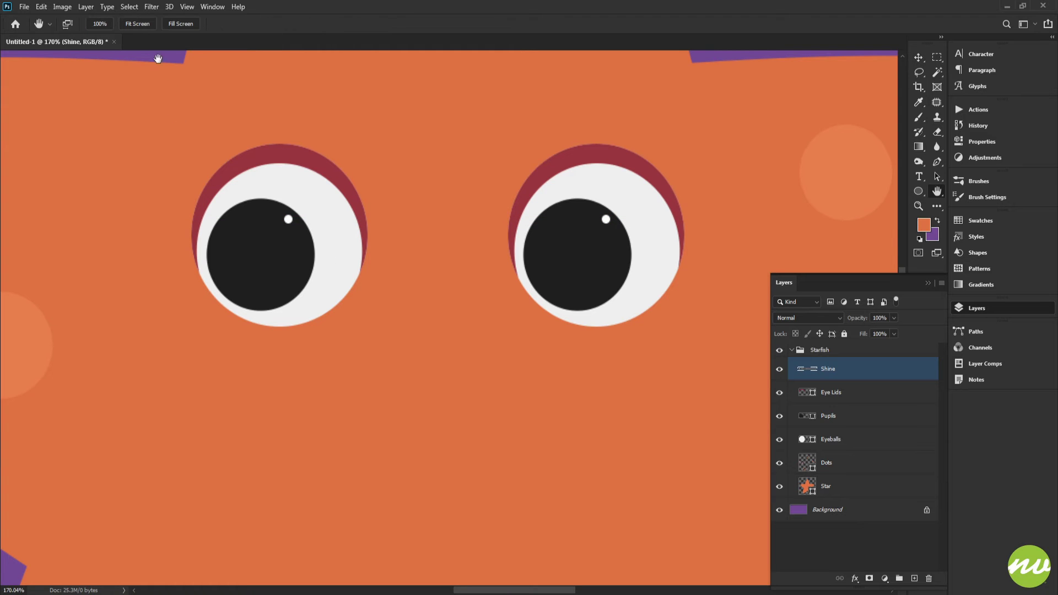
pyautogui.click(138, 24)
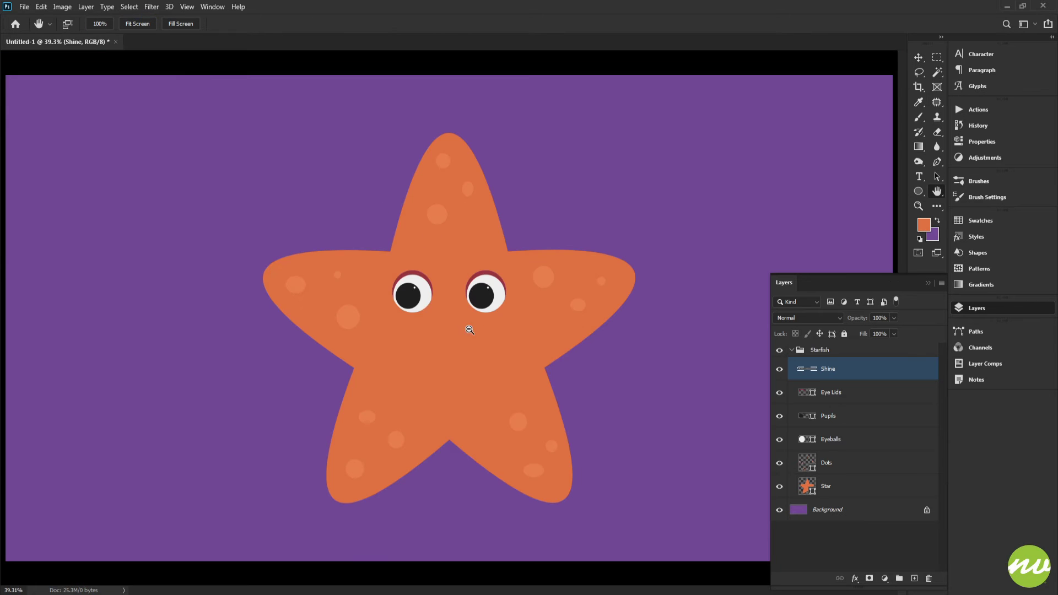
pyautogui.moveTo(464, 330); pyautogui.dragTo(510, 335)
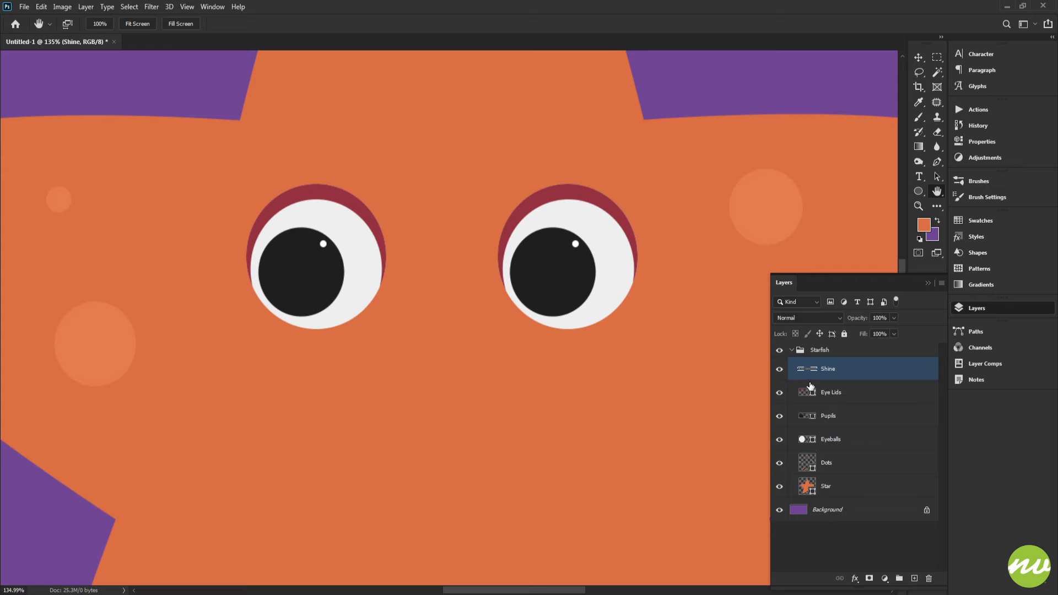
# Step: Draw a rounded rectangle about 365 by 28 px with a 5 px corner radius below the starfish's eyes
pyautogui.moveTo(494, 404); pyautogui.dragTo(498, 331)
pyautogui.click(146, 27)
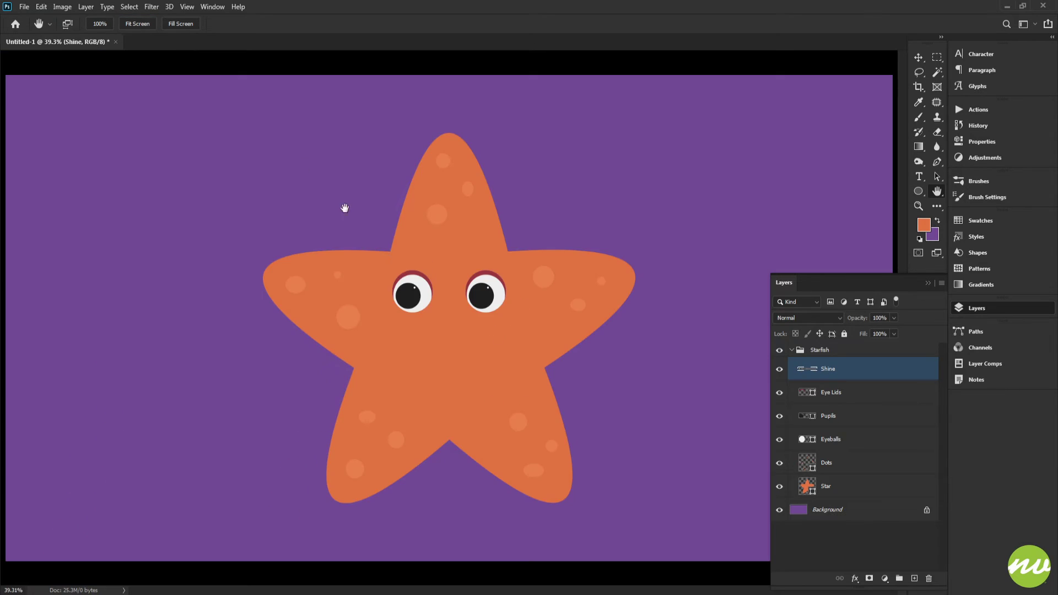
pyautogui.press('u')
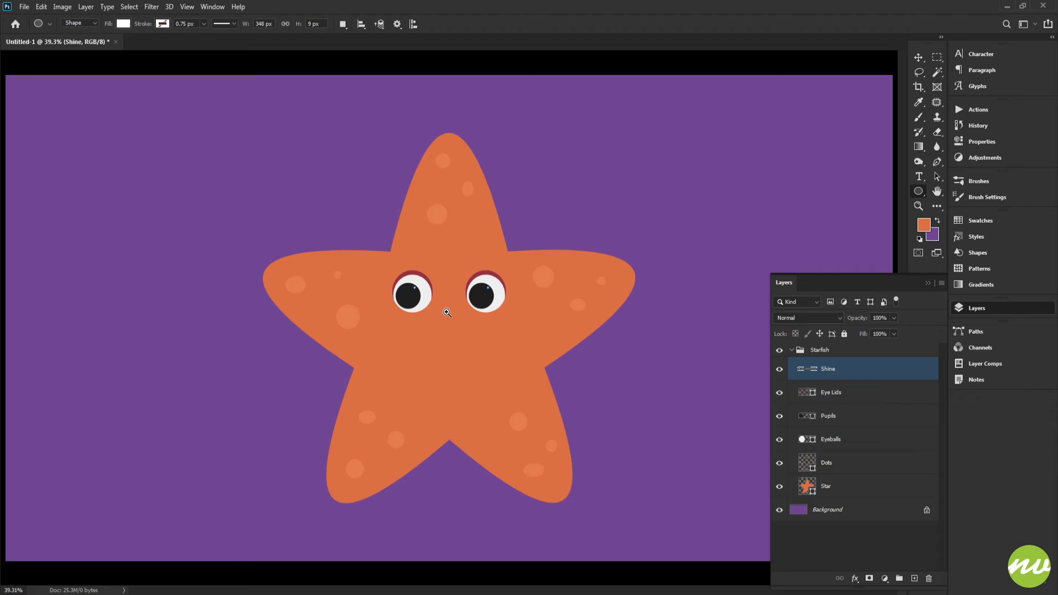
pyautogui.moveTo(447, 313); pyautogui.dragTo(536, 273)
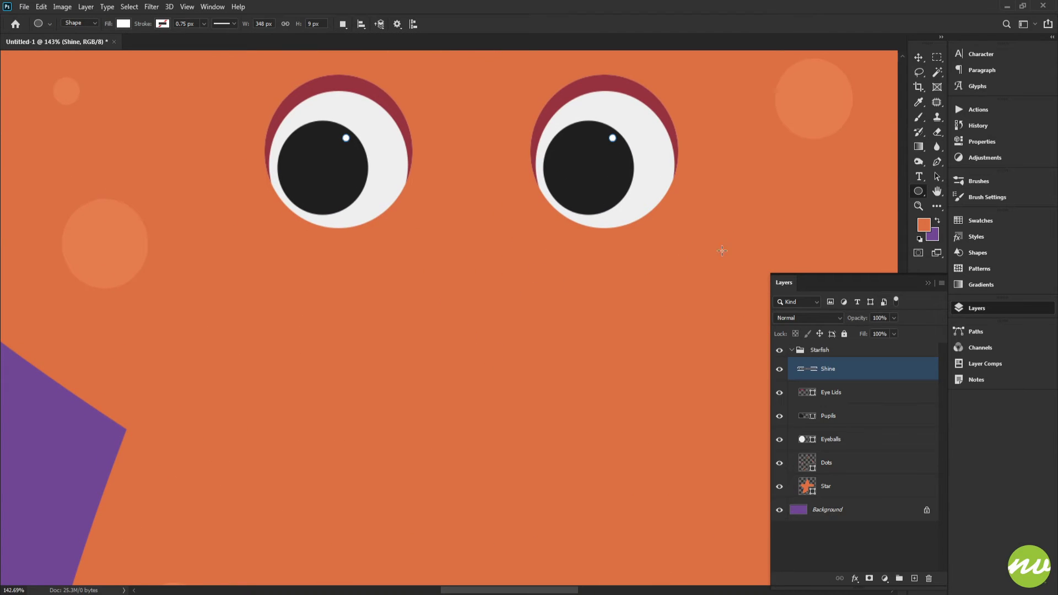
pyautogui.rightClick(919, 192)
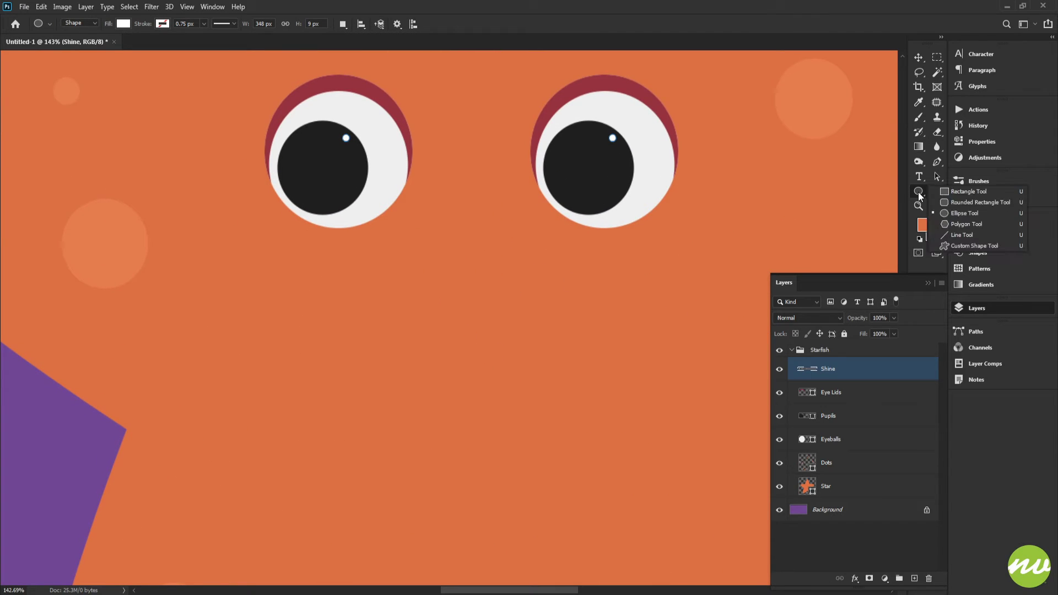
pyautogui.click(967, 203)
pyautogui.scroll(-2, 527, 251)
pyautogui.moveTo(527, 250); pyautogui.dragTo(487, 261)
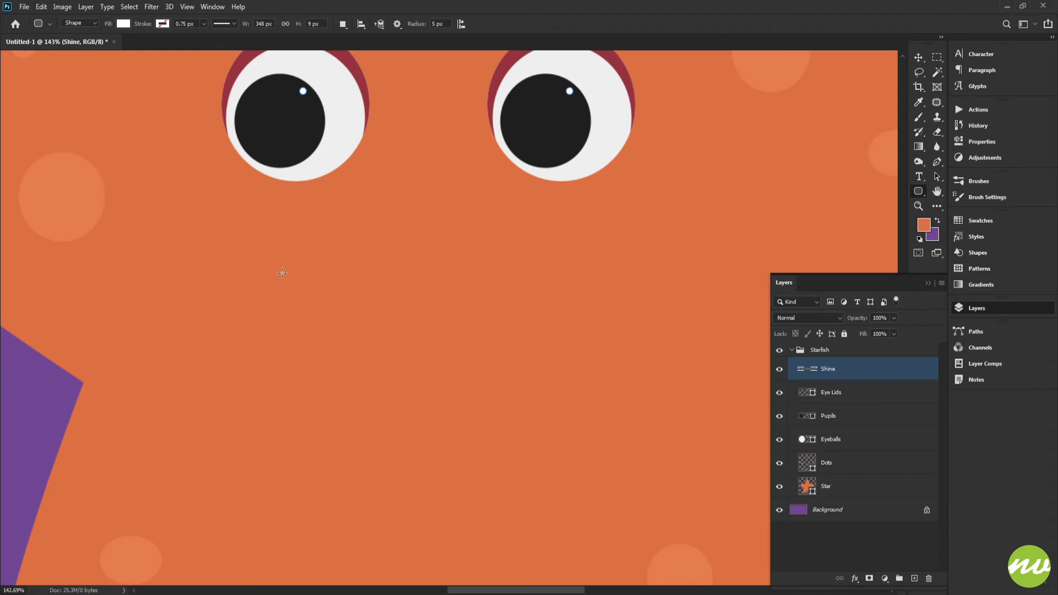
pyautogui.moveTo(277, 263); pyautogui.dragTo(563, 286)
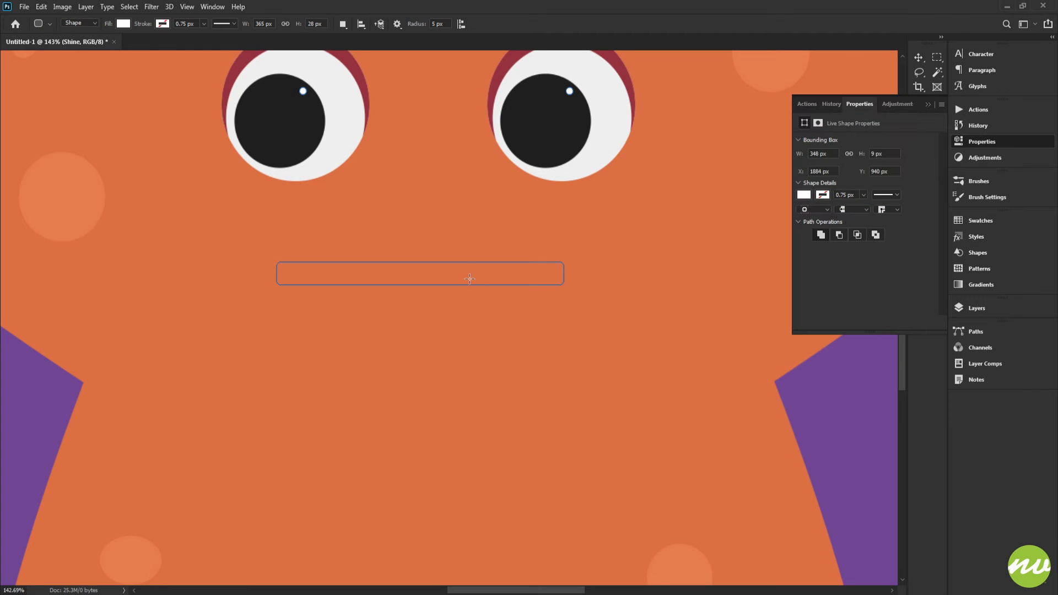
# Step: Change the rounded rectangle's fill to the pupils' dark colour, 1f1f1f, by sampling it from an eye
pyautogui.click(977, 308)
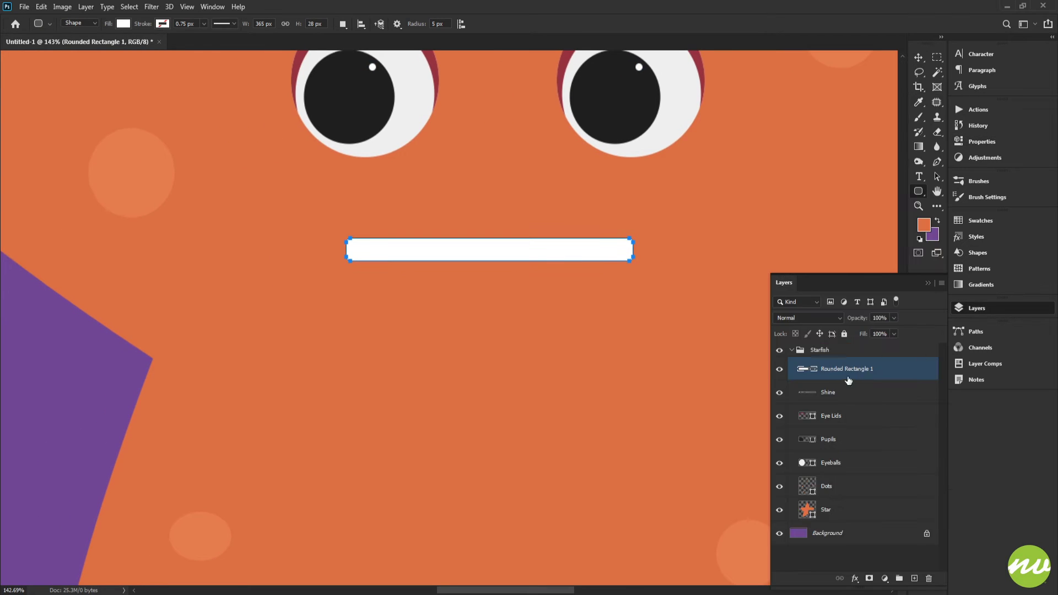
pyautogui.doubleClick(805, 370)
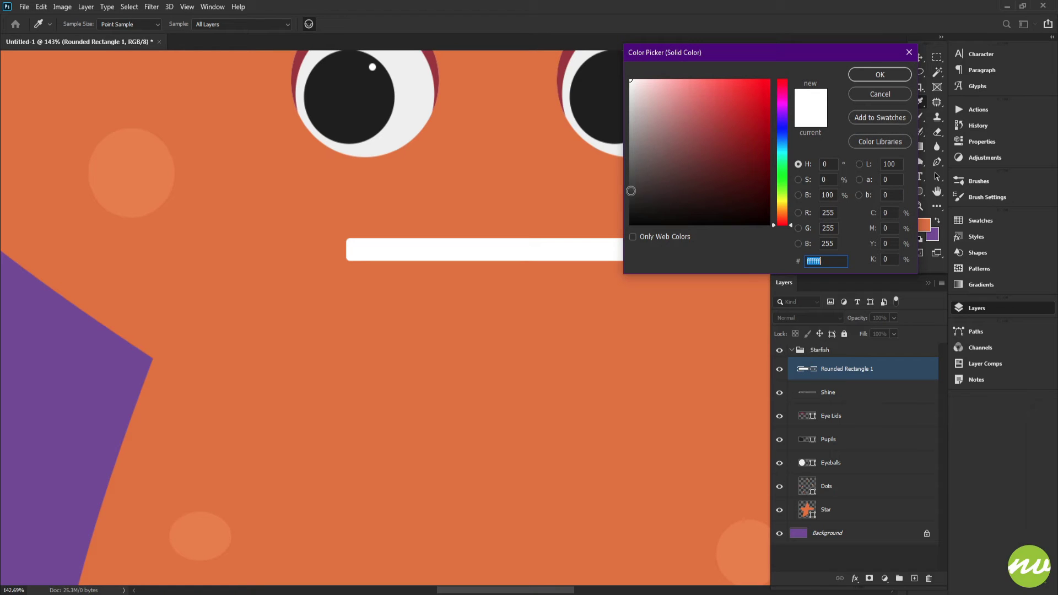
pyautogui.click(368, 100)
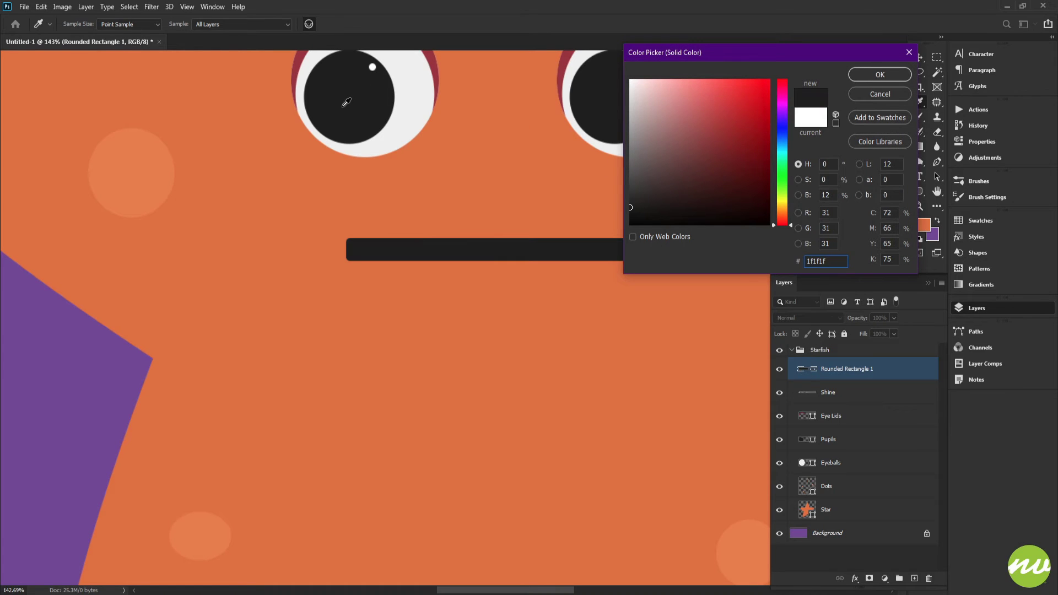
pyautogui.click(870, 77)
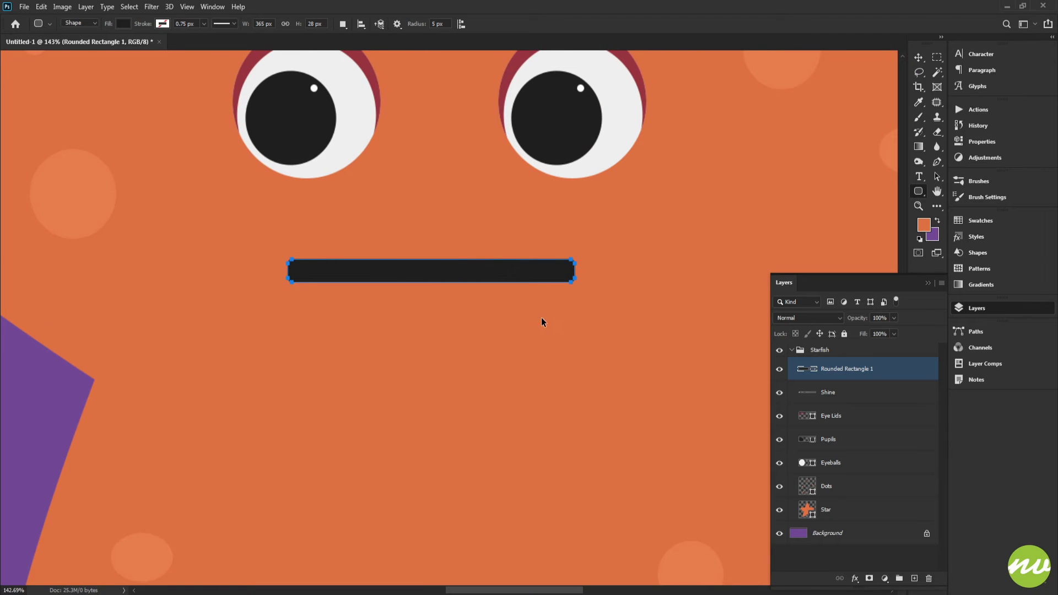
pyautogui.hotkey('ctrl', 't')
pyautogui.hscroll(-2, 496, 226)
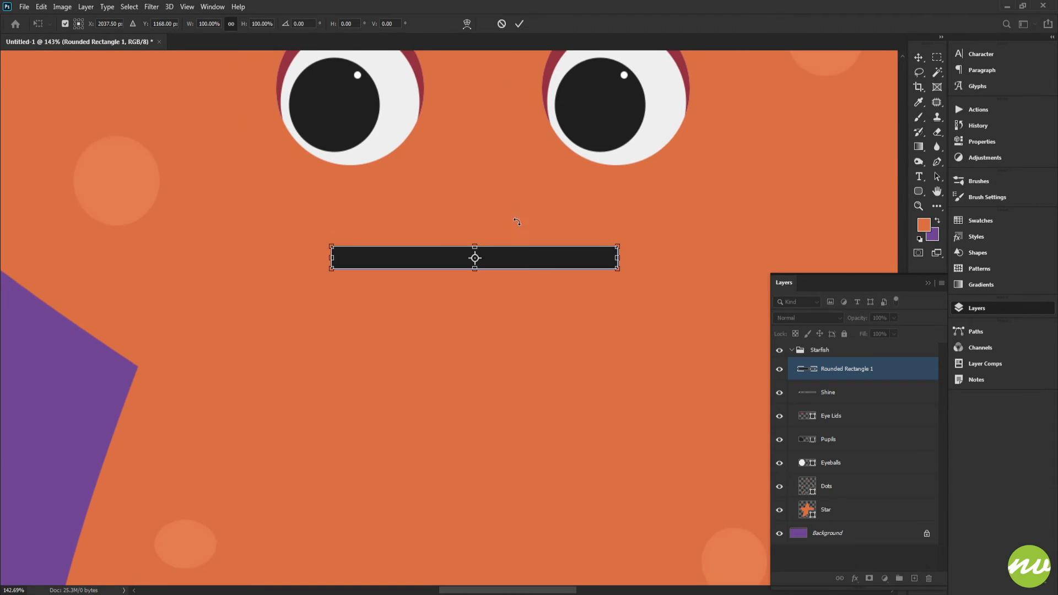
pyautogui.click(467, 24)
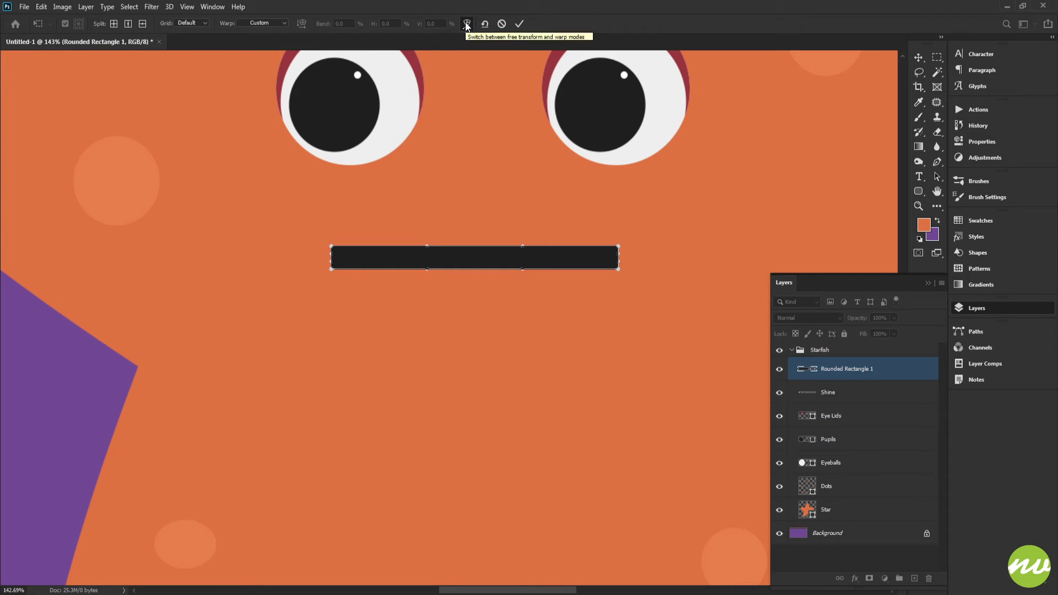
pyautogui.click(466, 23)
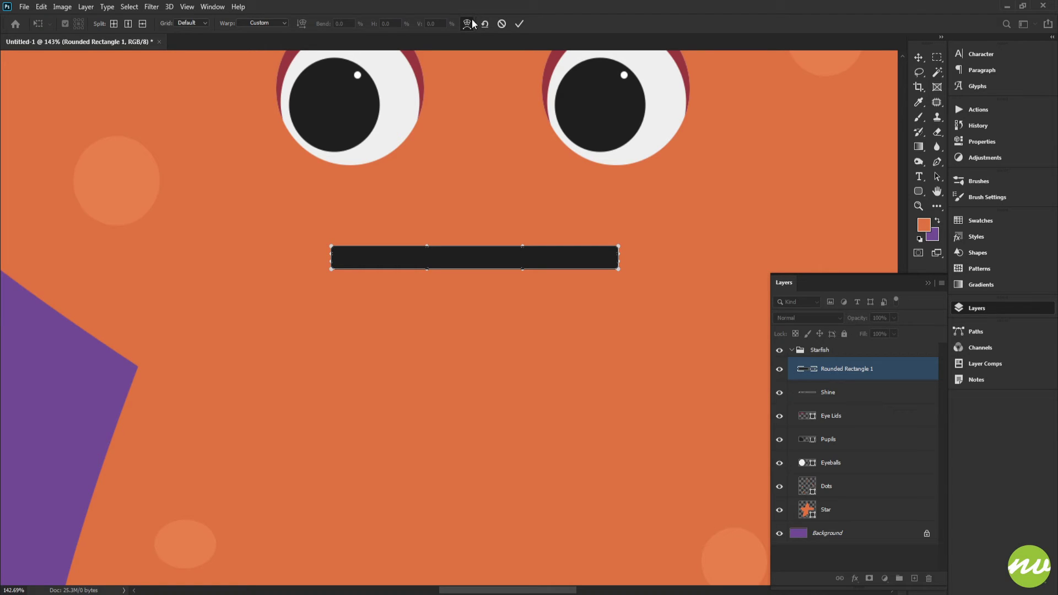
pyautogui.click(263, 22)
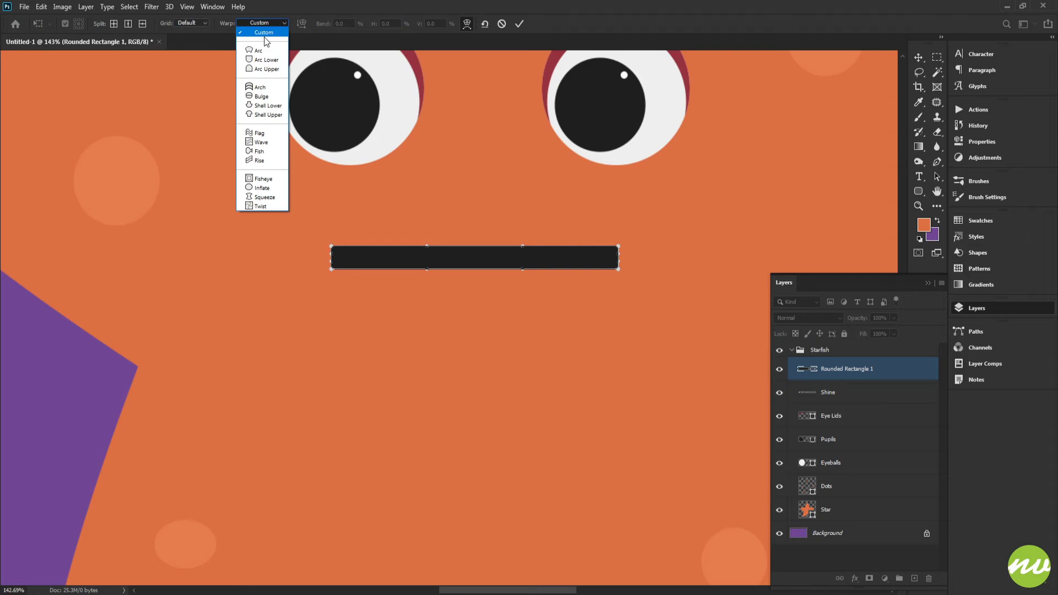
pyautogui.click(266, 53)
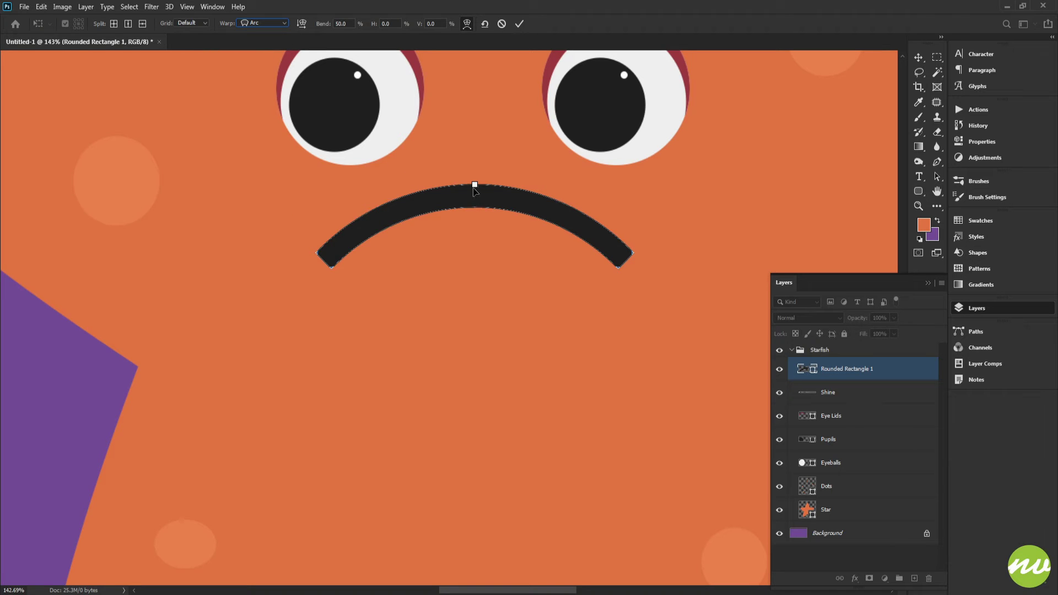
pyautogui.moveTo(474, 185); pyautogui.dragTo(473, 334)
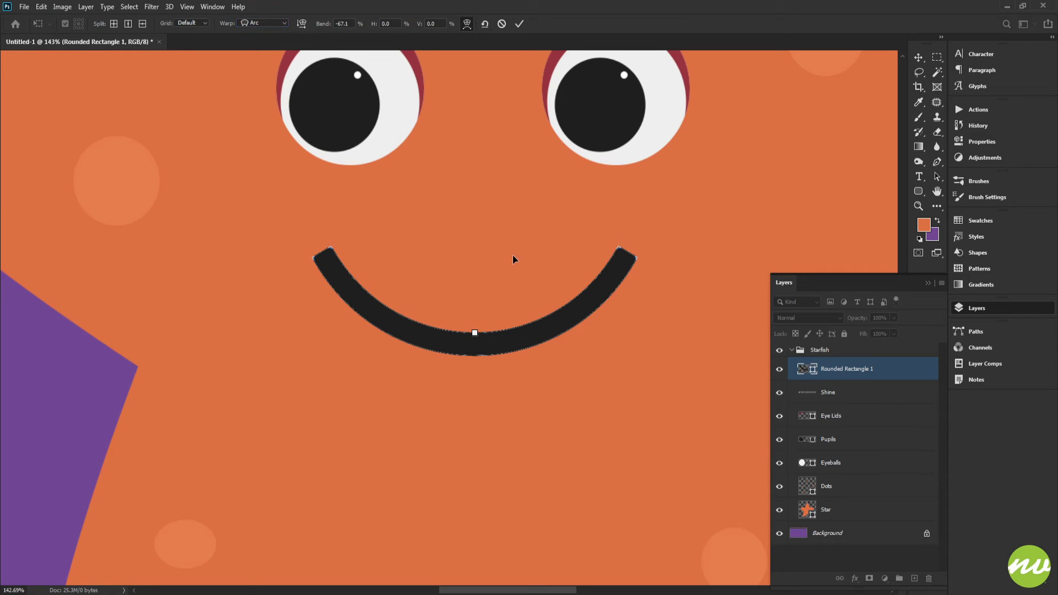
pyautogui.press('Escape')
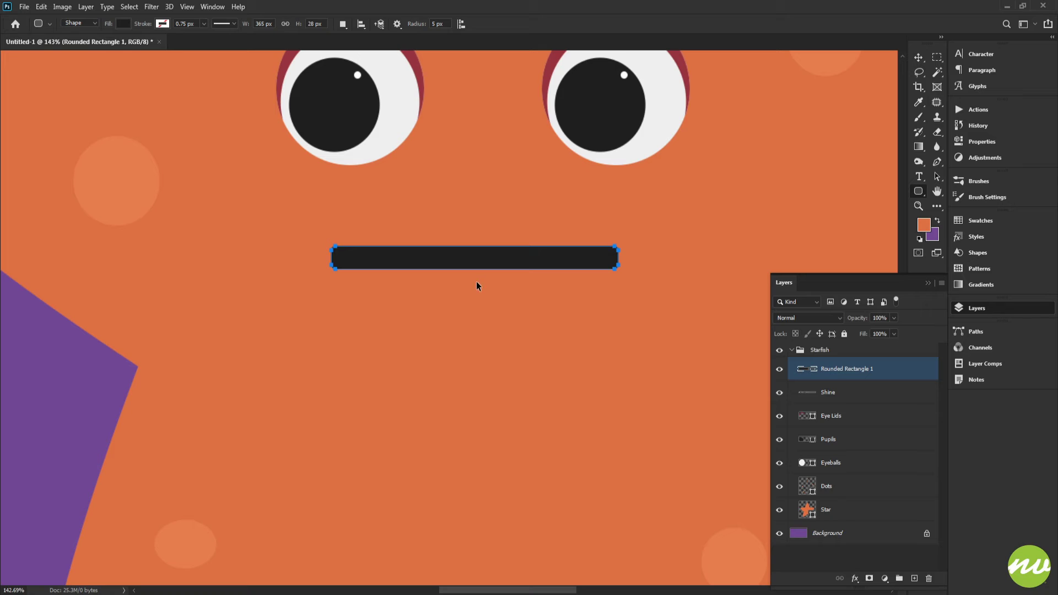
# Step: Thin the mouth rectangle with Free Transform to about 66% height about its centre, keeping its width at 100%
pyautogui.hotkey('ctrl', 't')
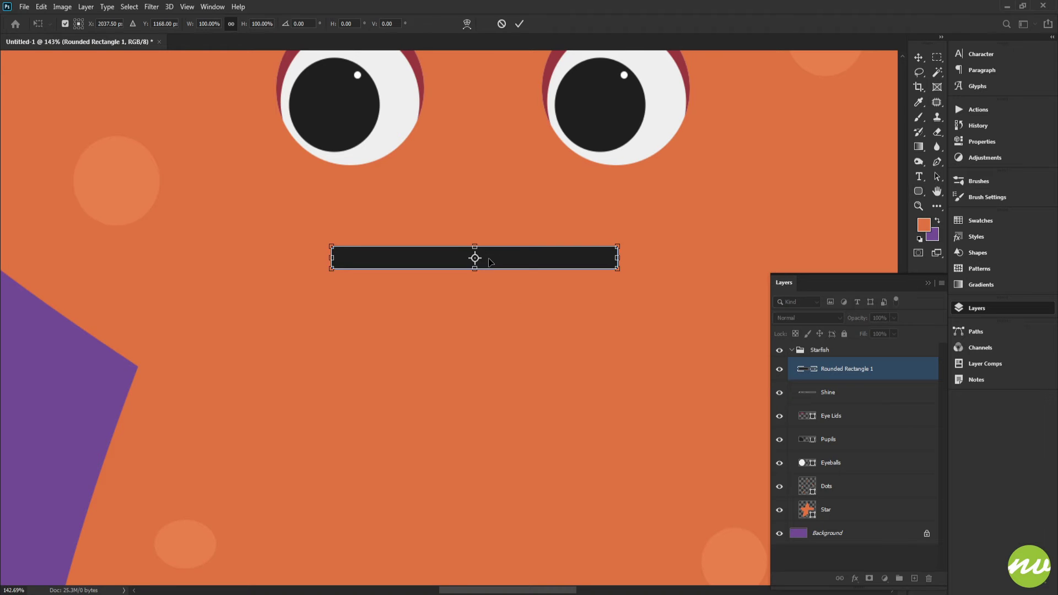
pyautogui.scroll(4, 485, 256)
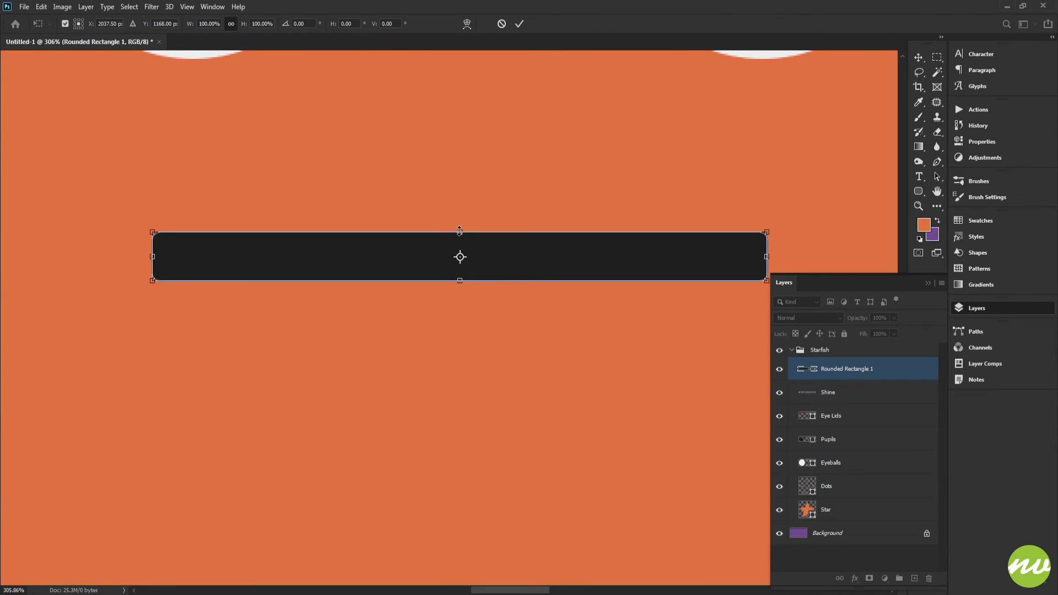
pyautogui.moveTo(459, 230); pyautogui.dragTo(459, 238)
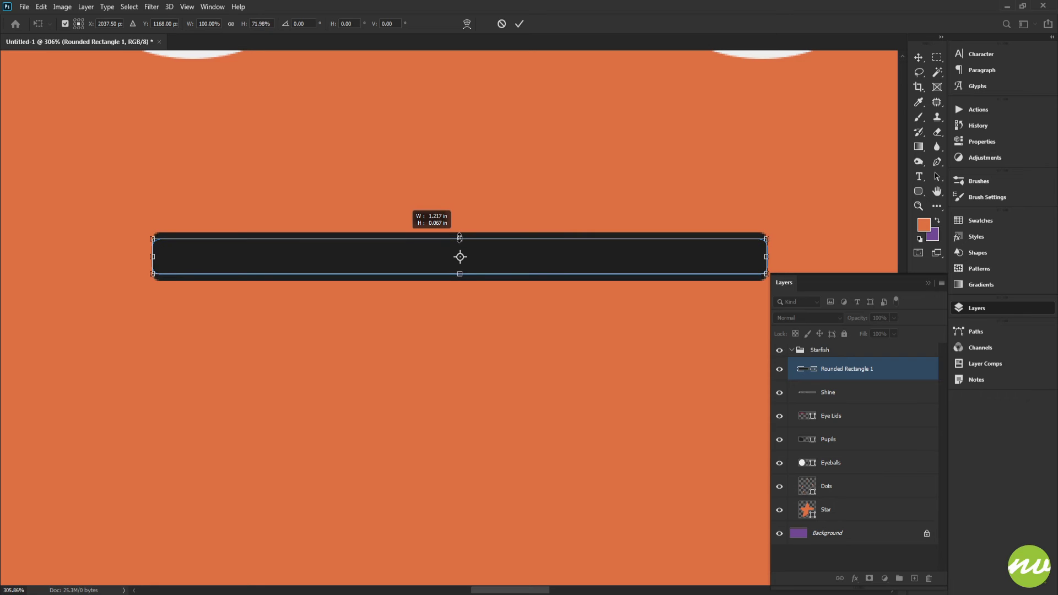
pyautogui.scroll(3, 459, 238)
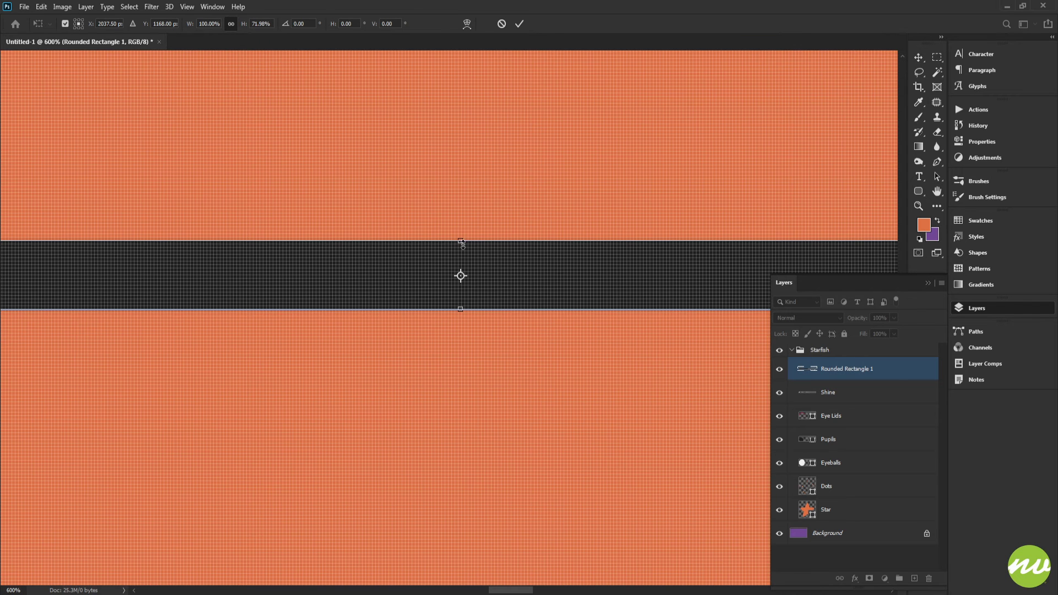
pyautogui.moveTo(462, 241); pyautogui.dragTo(461, 244)
pyautogui.scroll(-5, 462, 245)
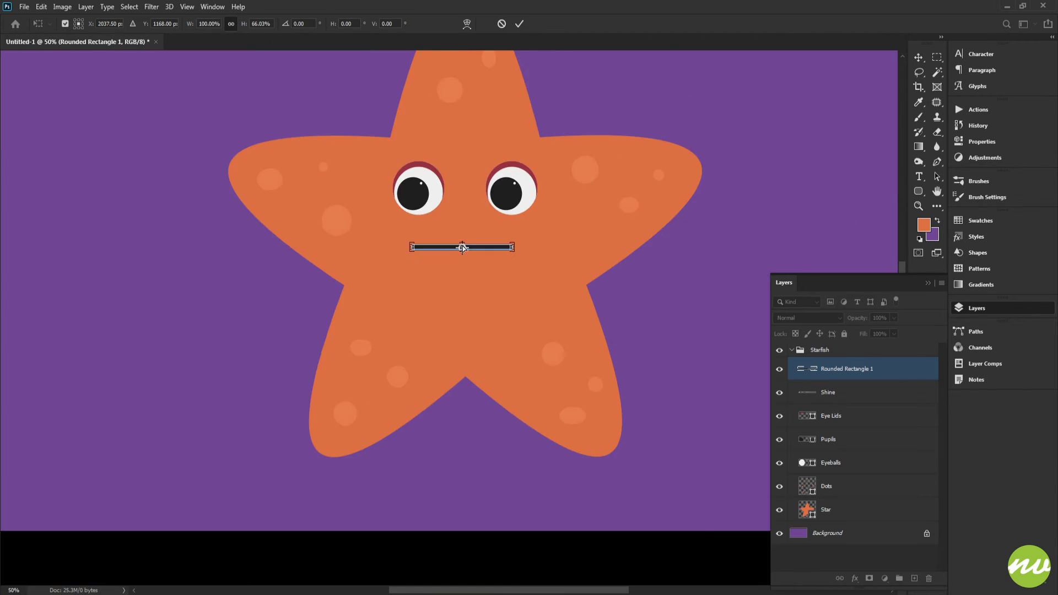
pyautogui.scroll(3, 462, 248)
pyautogui.scroll(2, 462, 249)
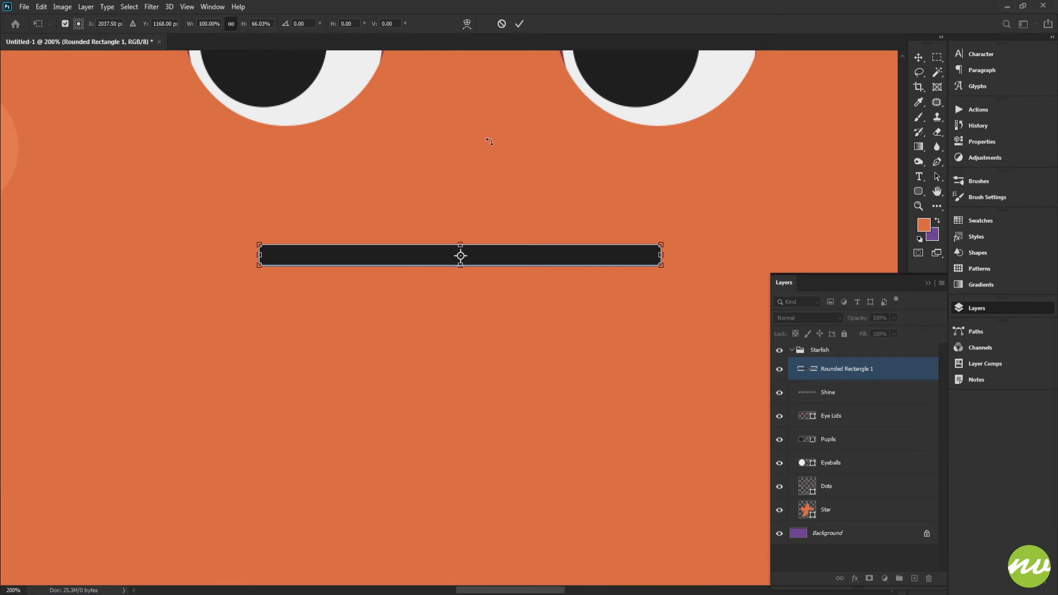
pyautogui.click(517, 24)
# Step: Warp the mouth rectangle with the Arc preset into a smile, using a bend of about -89%
pyautogui.moveTo(503, 174); pyautogui.dragTo(513, 187)
pyautogui.hotkey('ctrl', 't')
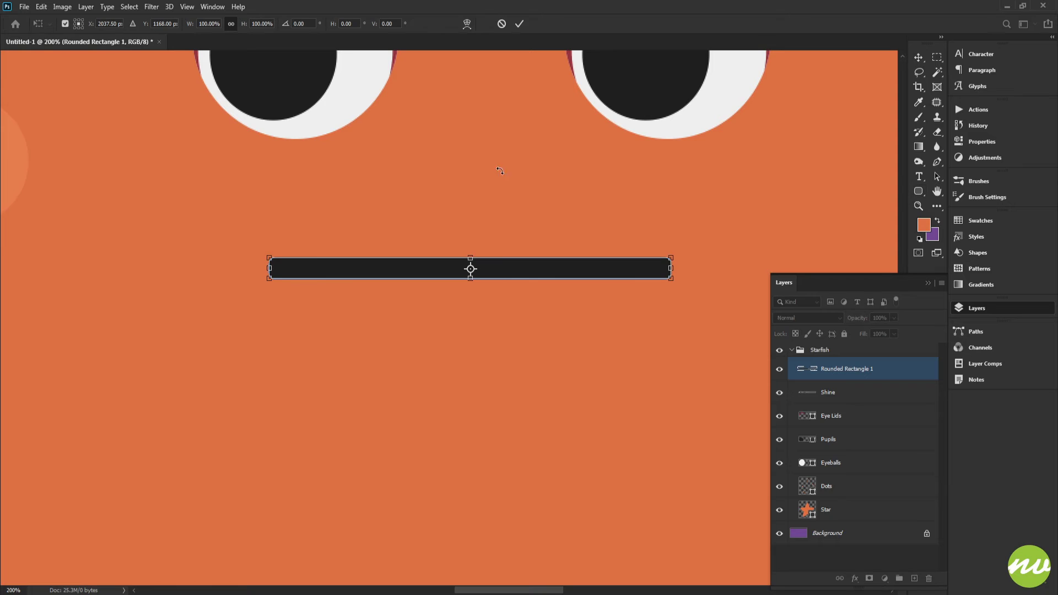
pyautogui.click(467, 23)
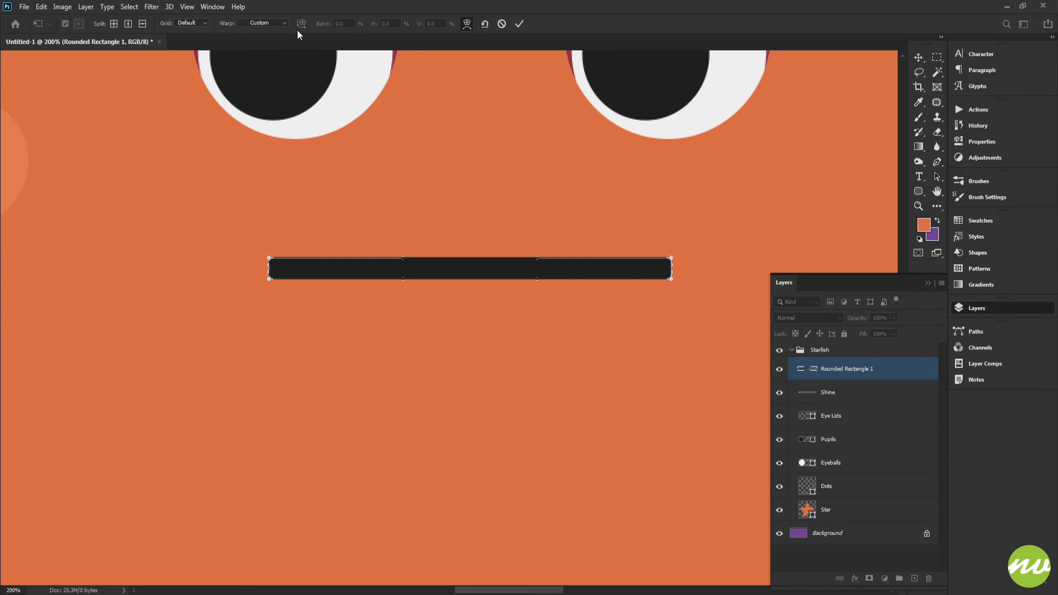
pyautogui.click(274, 24)
pyautogui.click(272, 51)
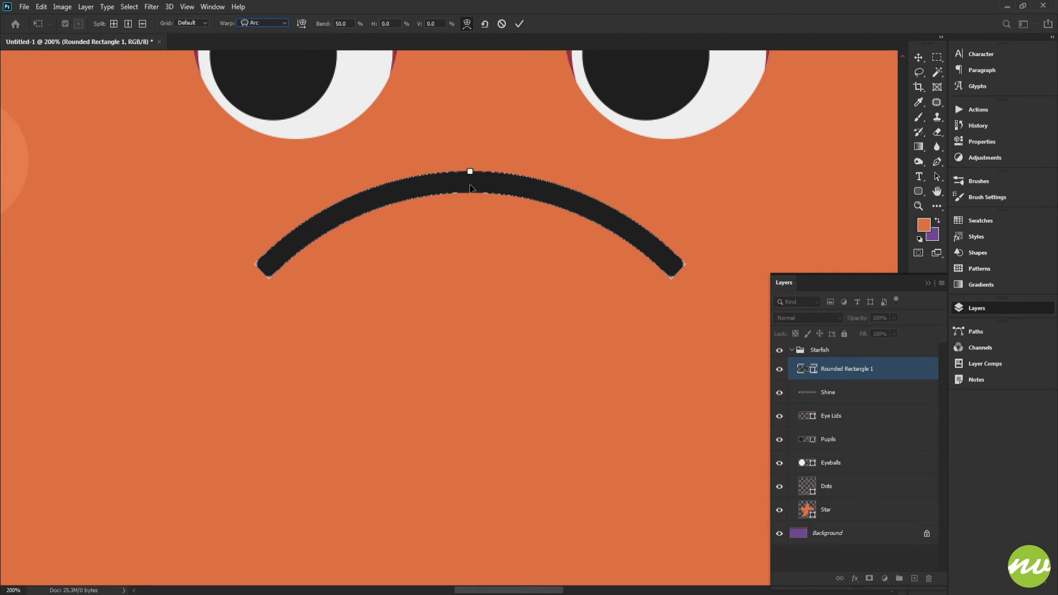
pyautogui.moveTo(471, 171); pyautogui.dragTo(470, 410)
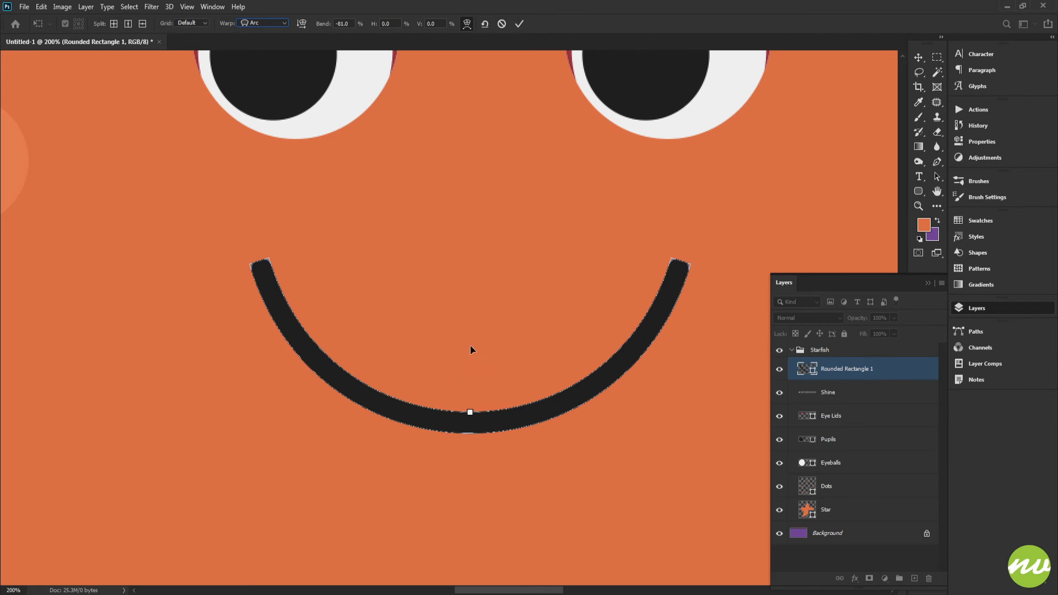
pyautogui.hotkey('ctrl', 'space')
pyautogui.moveTo(474, 342); pyautogui.dragTo(440, 336)
pyautogui.scroll(2, 485, 369)
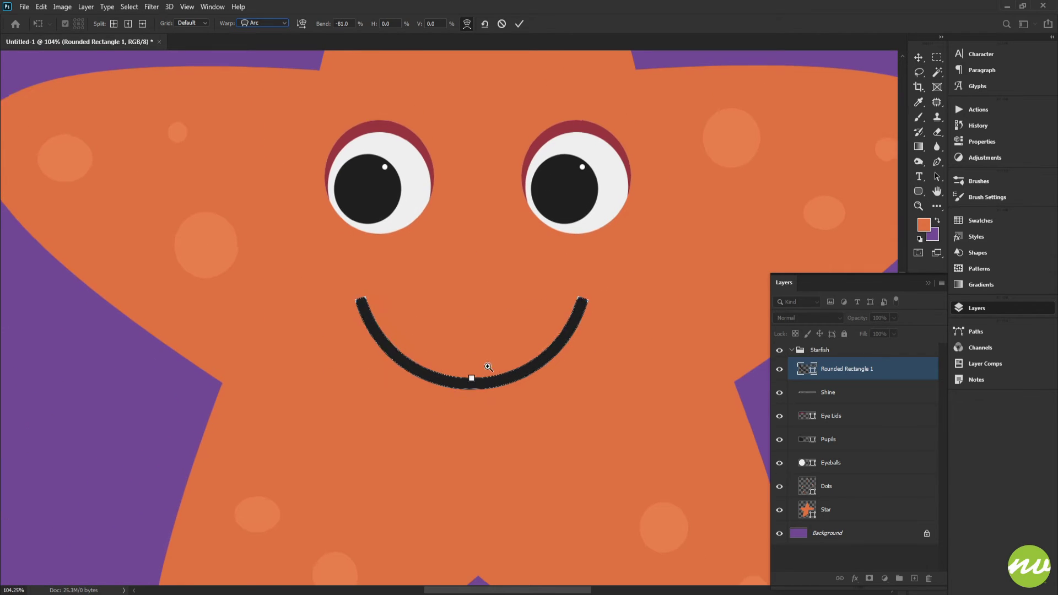
pyautogui.moveTo(468, 371); pyautogui.dragTo(465, 385)
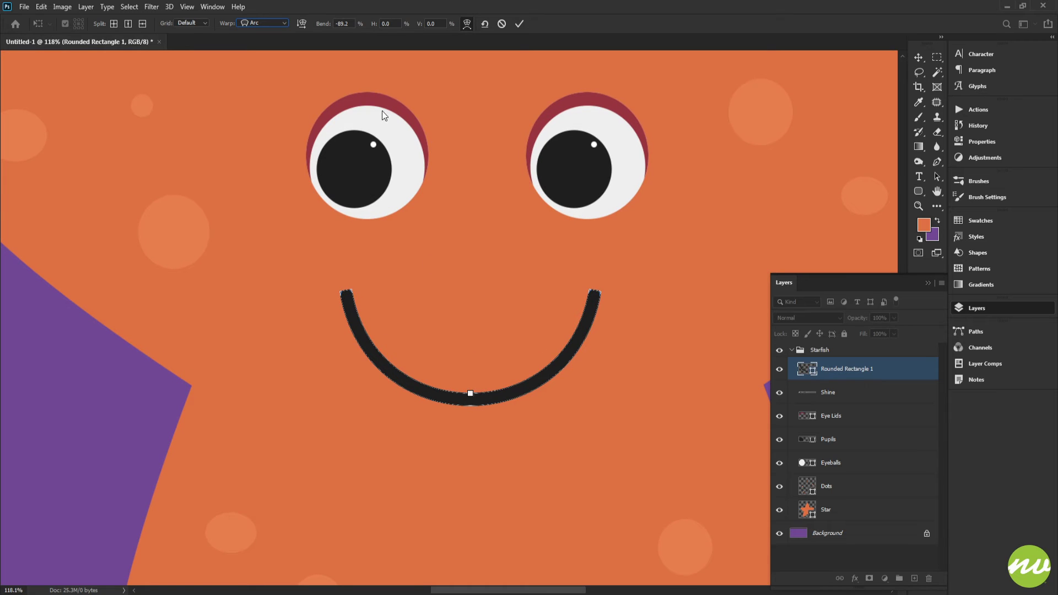
pyautogui.click(518, 25)
# Step: Centre the mouth horizontally on the star by aligning it to a selection of the star's outline, and clear the selection
pyautogui.scroll(-5, 510, 194)
pyautogui.scroll(2, 498, 298)
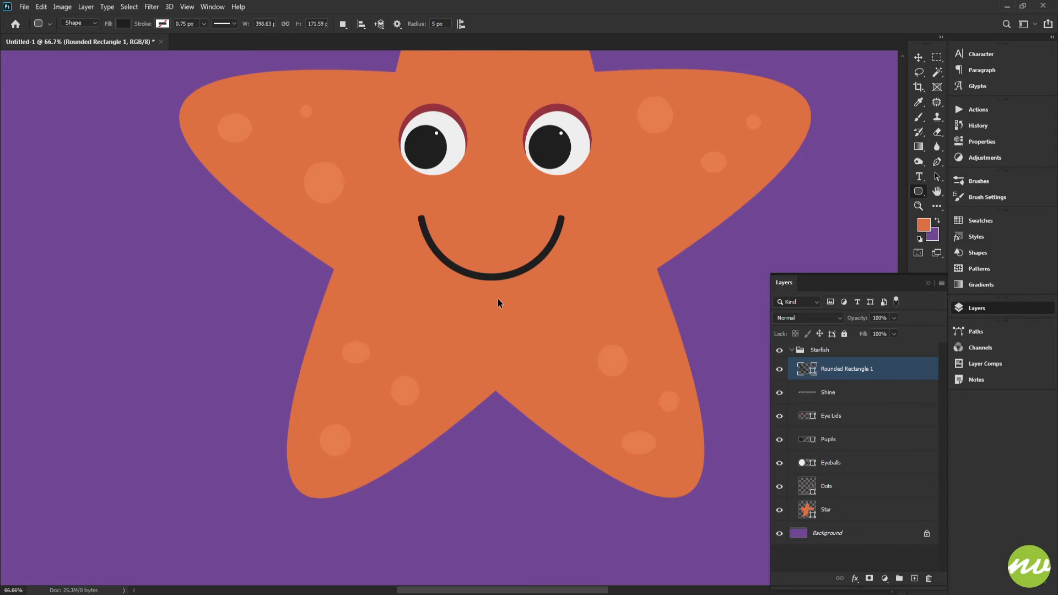
pyautogui.scroll(2, 500, 293)
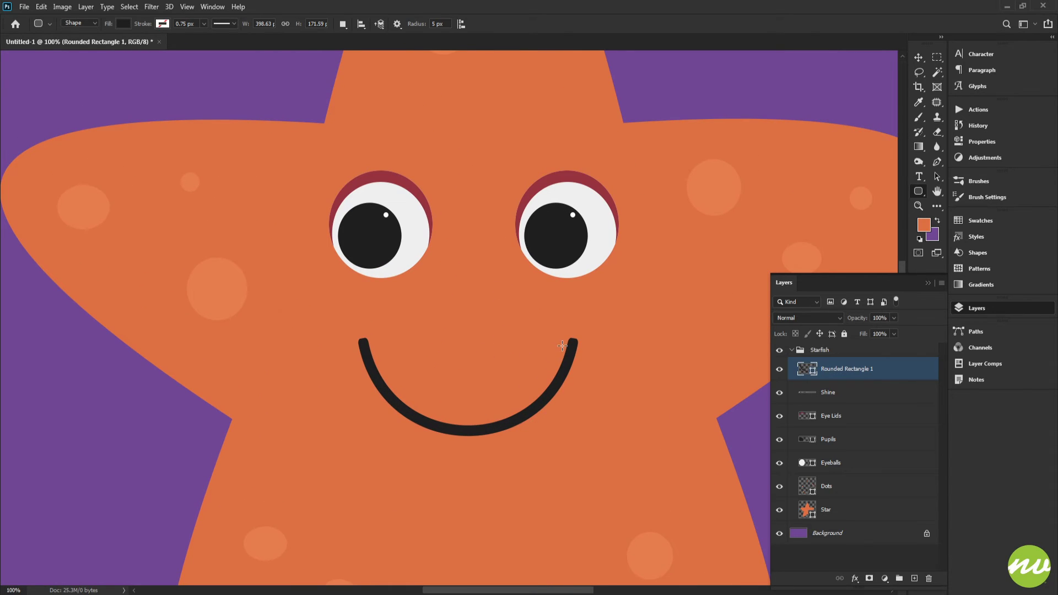
pyautogui.scroll(-4, 555, 348)
pyautogui.scroll(3, 555, 350)
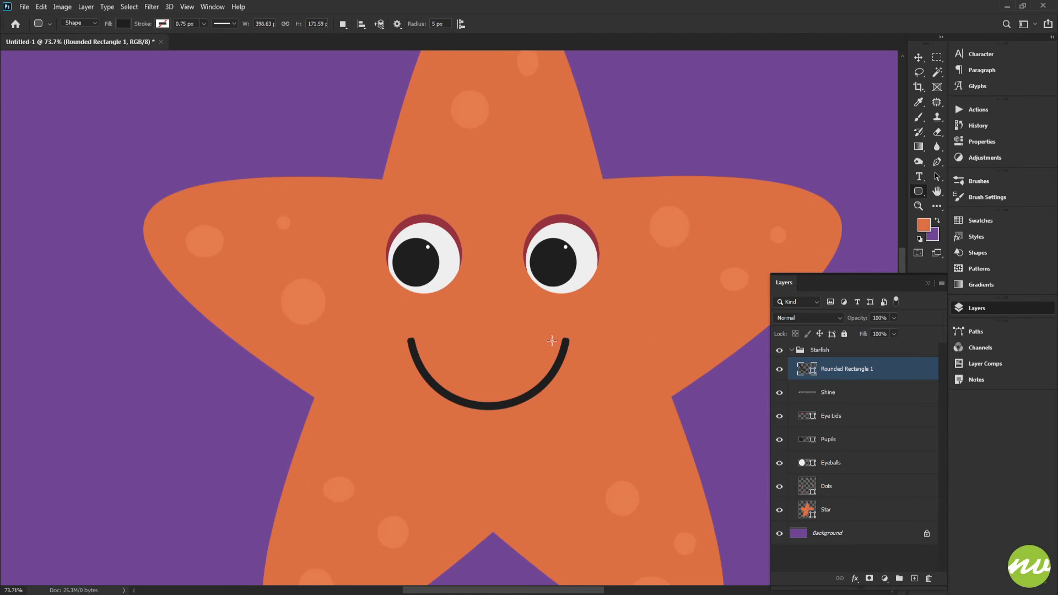
pyautogui.scroll(2, 507, 349)
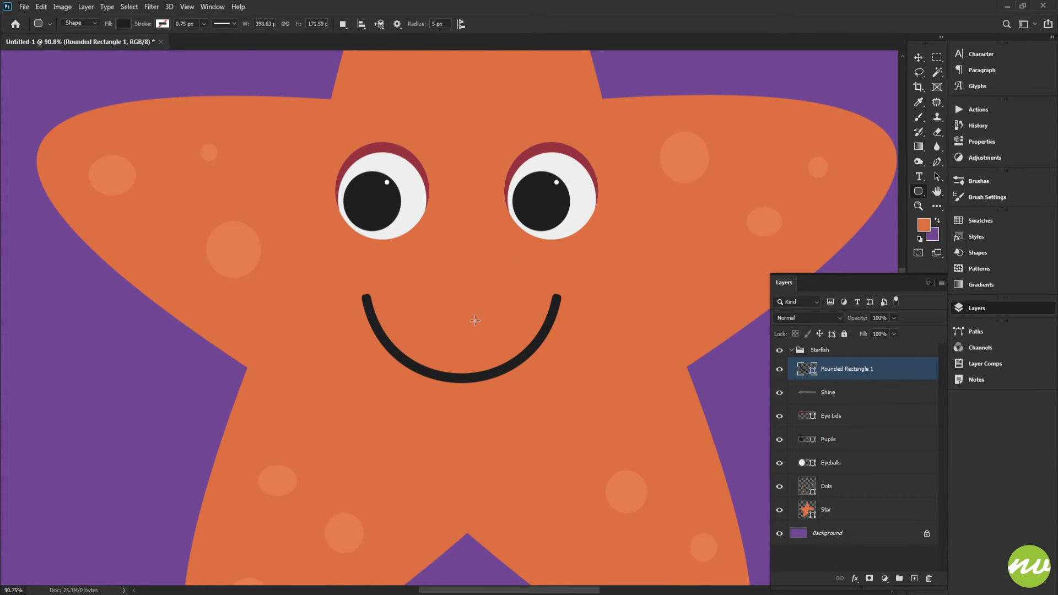
pyautogui.press('v')
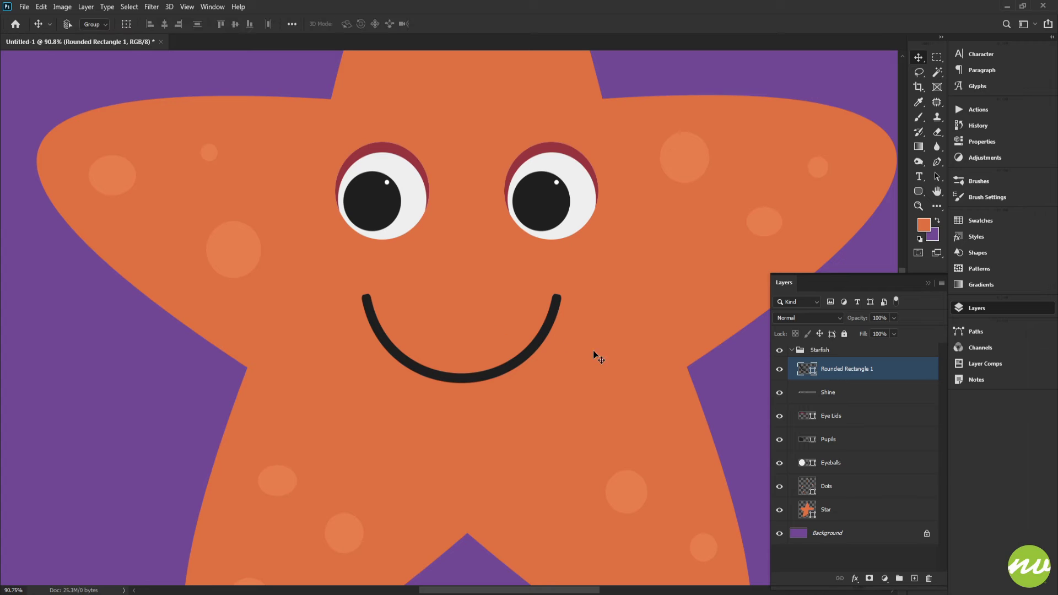
pyautogui.keyDown('ctrl'); pyautogui.click(808, 513); pyautogui.keyUp('ctrl')
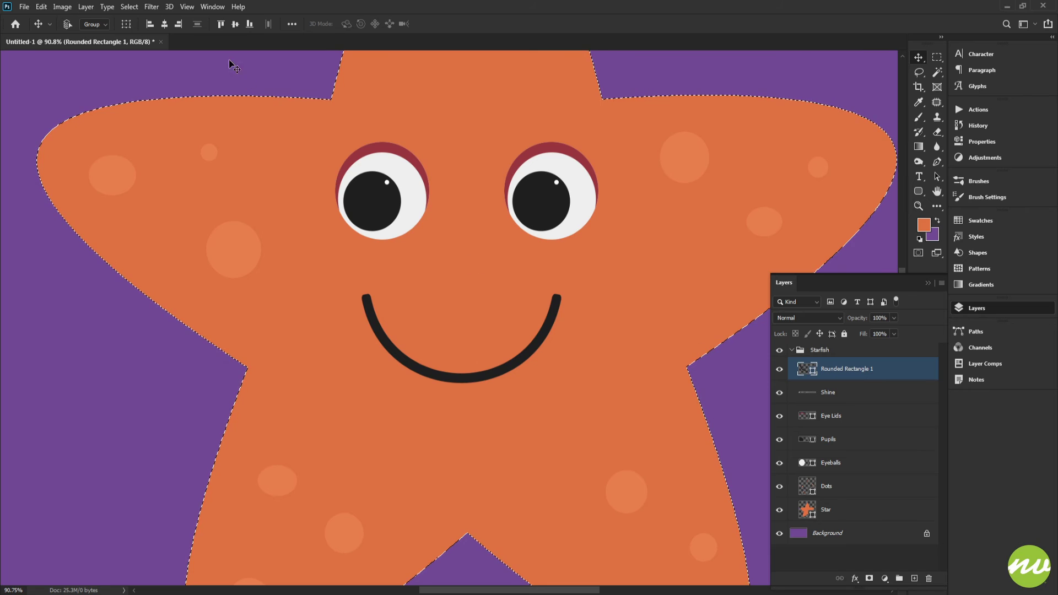
pyautogui.click(236, 24)
pyautogui.hotkey('ctrl', 'z')
pyautogui.click(162, 24)
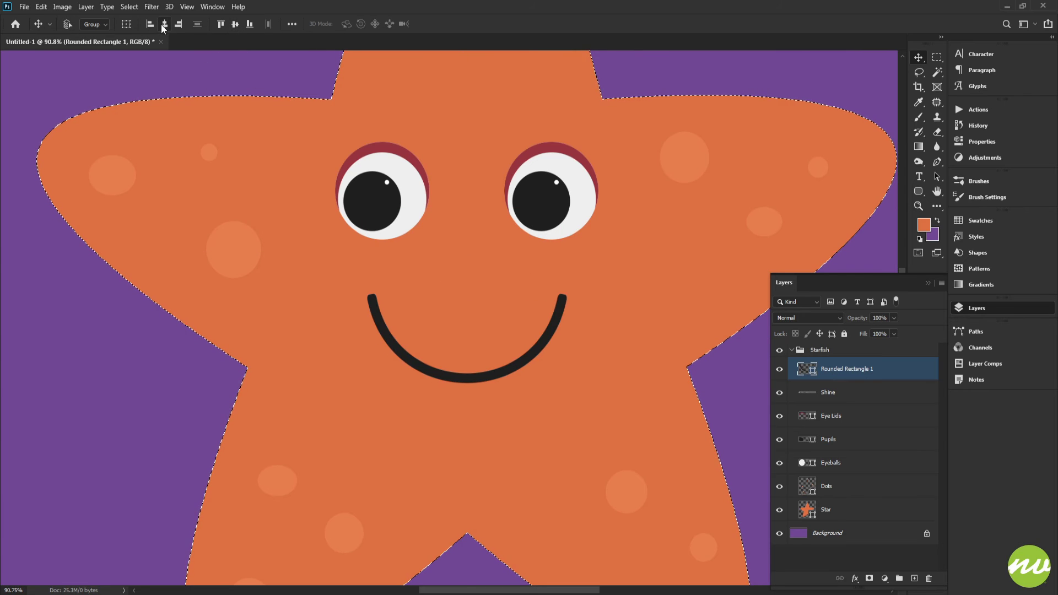
pyautogui.hotkey('ctrl', 'd')
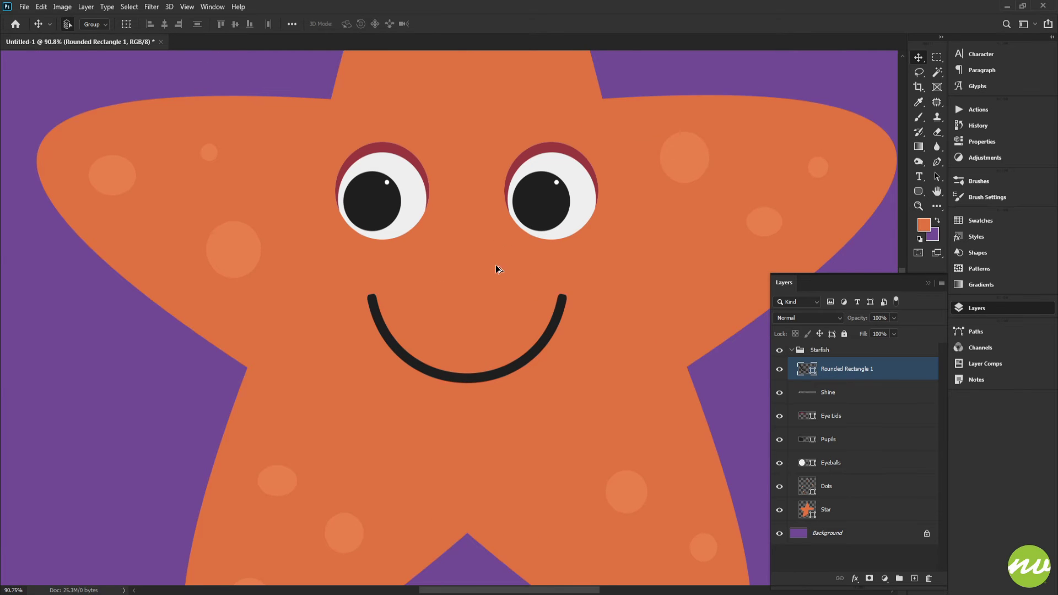
# Step: Try different heights for the mouth by moving it up and down below the eyes
pyautogui.scroll(-8, 493, 267)
pyautogui.moveTo(487, 301); pyautogui.dragTo(486, 287)
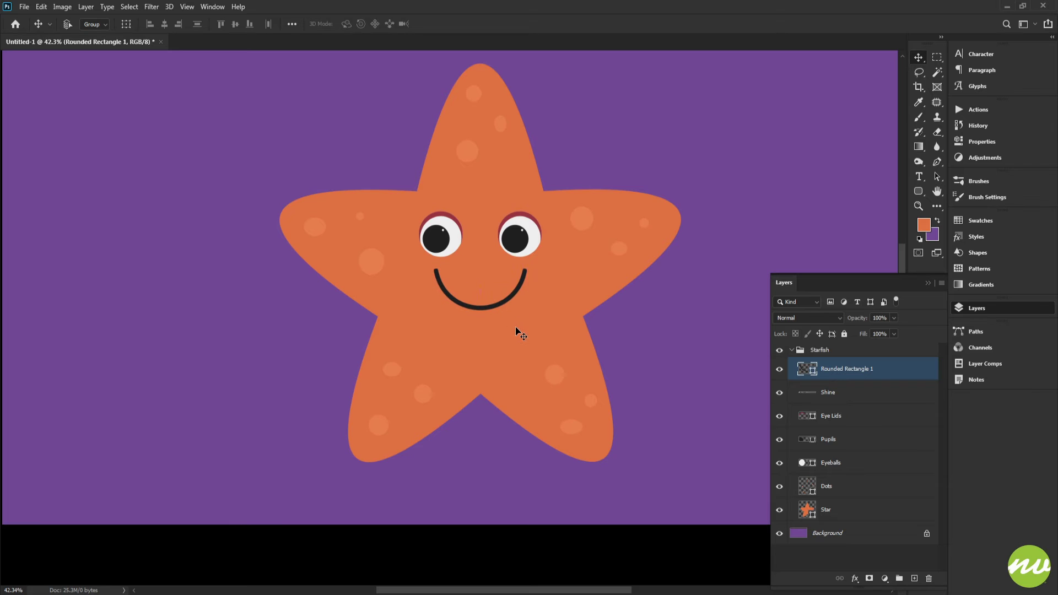
pyautogui.moveTo(486, 220); pyautogui.dragTo(488, 254)
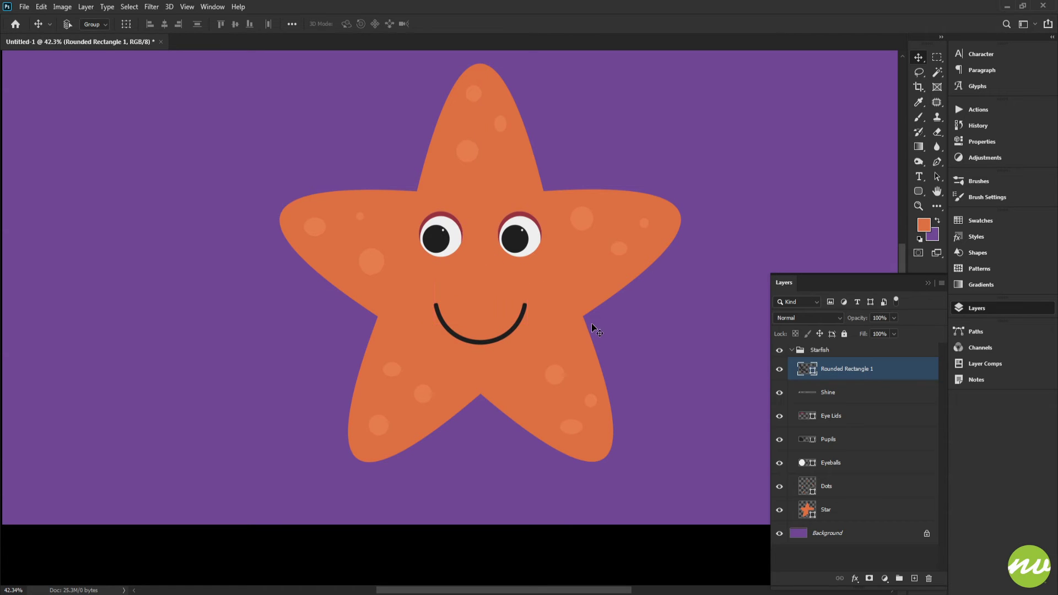
pyautogui.hotkey('ctrl', 'z')
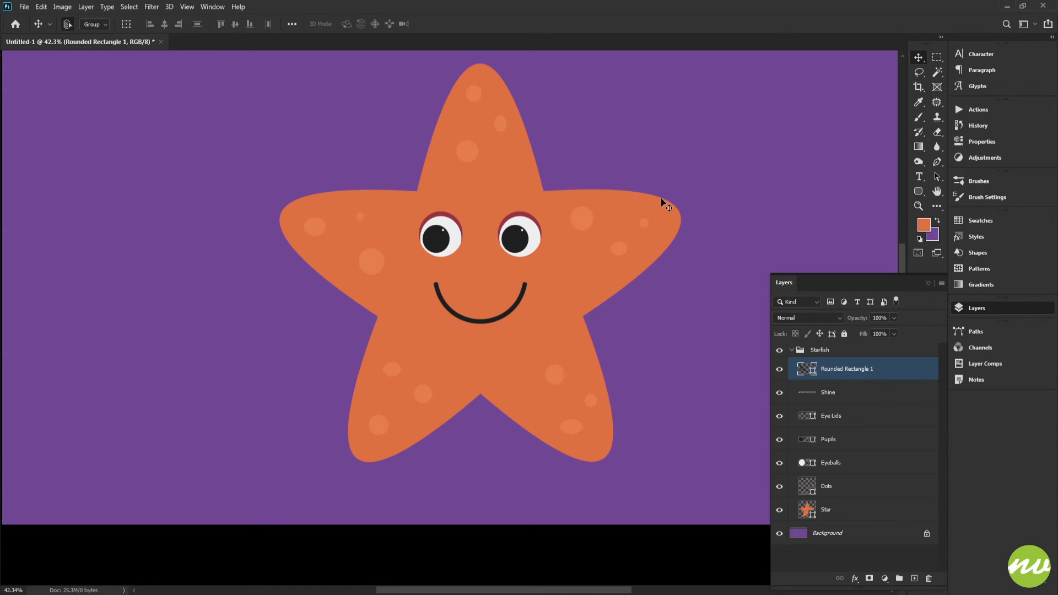
# Step: Nudge the mouth about 10 px up toward the eyes, keeping it horizontally centred on the star
pyautogui.hotkey('shift', 'Down')
pyautogui.hotkey('shift', 'Down')
pyautogui.hotkey('shift', 'Down')
pyautogui.hotkey('shift', 'Down')
pyautogui.hotkey('shift', 'Up')
pyautogui.hotkey('shift', 'Up')
pyautogui.hotkey('shift', 'Up')
pyautogui.hotkey('shift', 'Up')
pyautogui.hotkey('shift', 'Up')
pyautogui.hotkey('shift', 'Up')
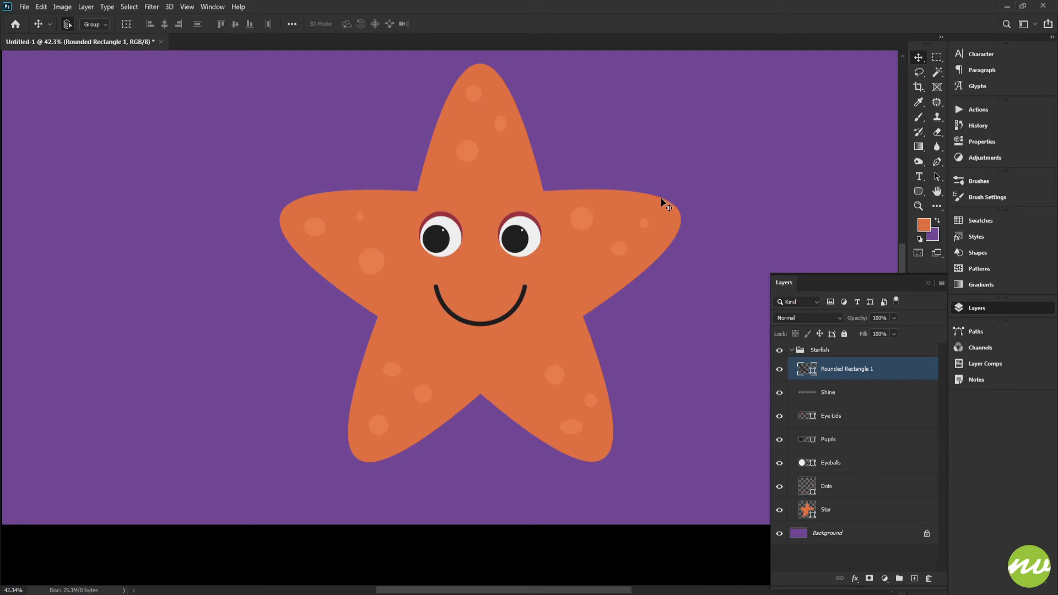
pyautogui.hotkey('shift', 'Down')
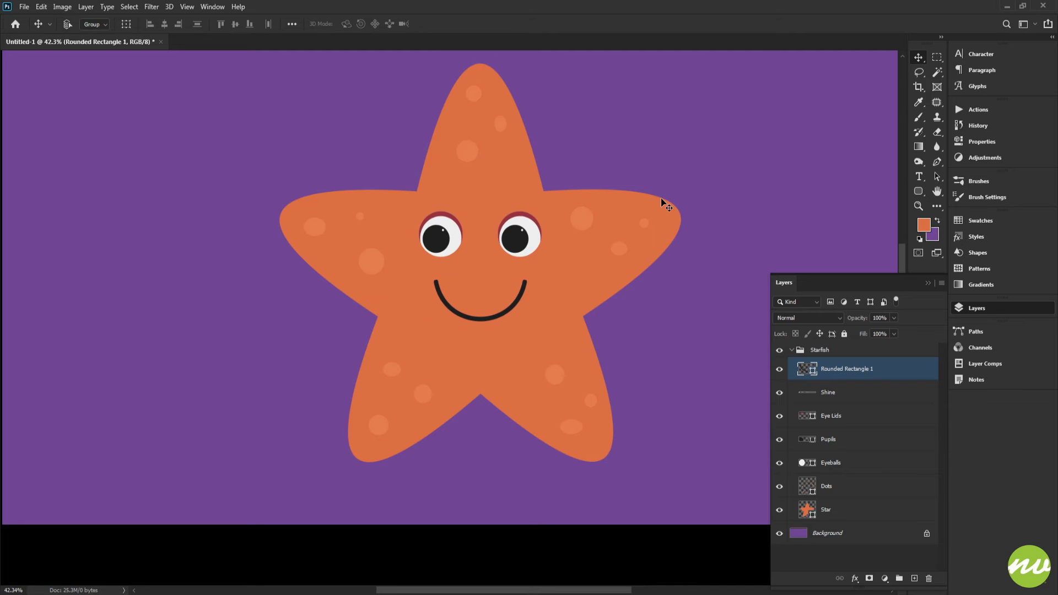
# Step: Select the inner cut-out ellipses of both eyelids together on the Eye Lids layer
pyautogui.hotkey('ctrl', '0')
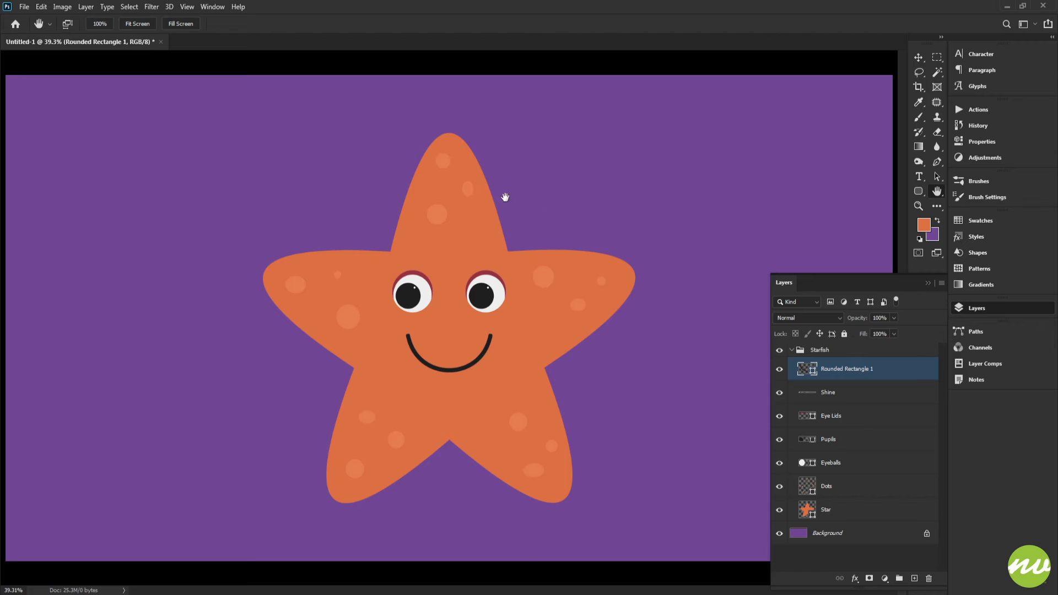
pyautogui.click(100, 25)
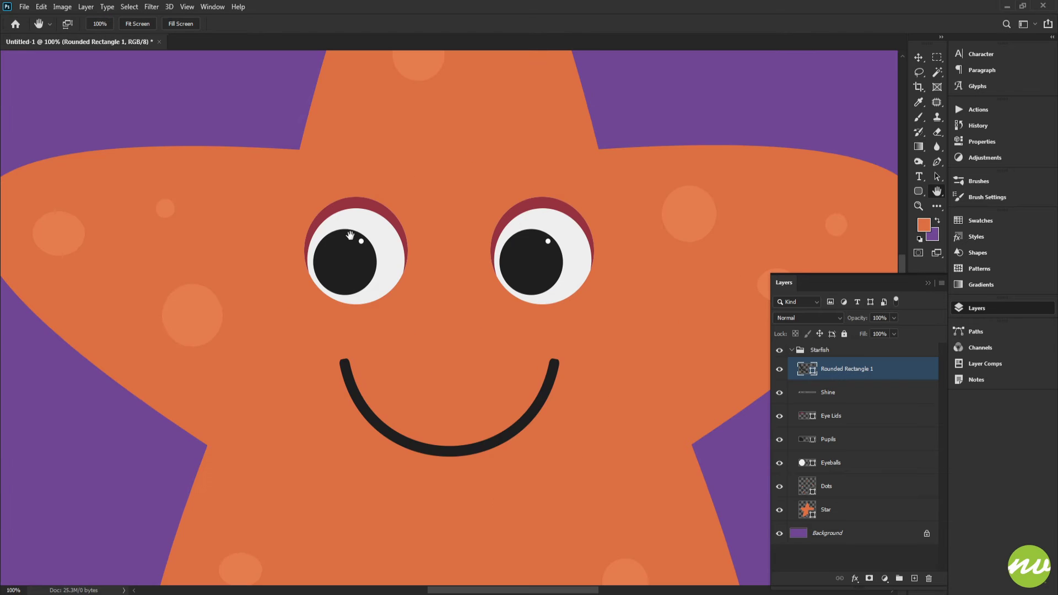
pyautogui.moveTo(351, 235); pyautogui.dragTo(439, 248)
pyautogui.scroll(-4, 447, 237)
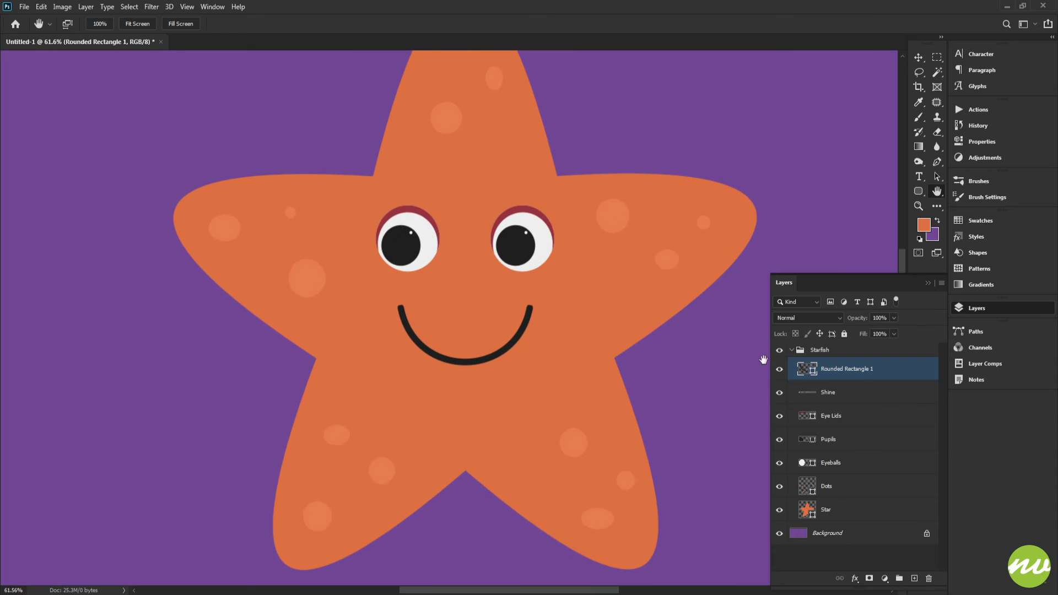
pyautogui.click(815, 419)
pyautogui.click(814, 398)
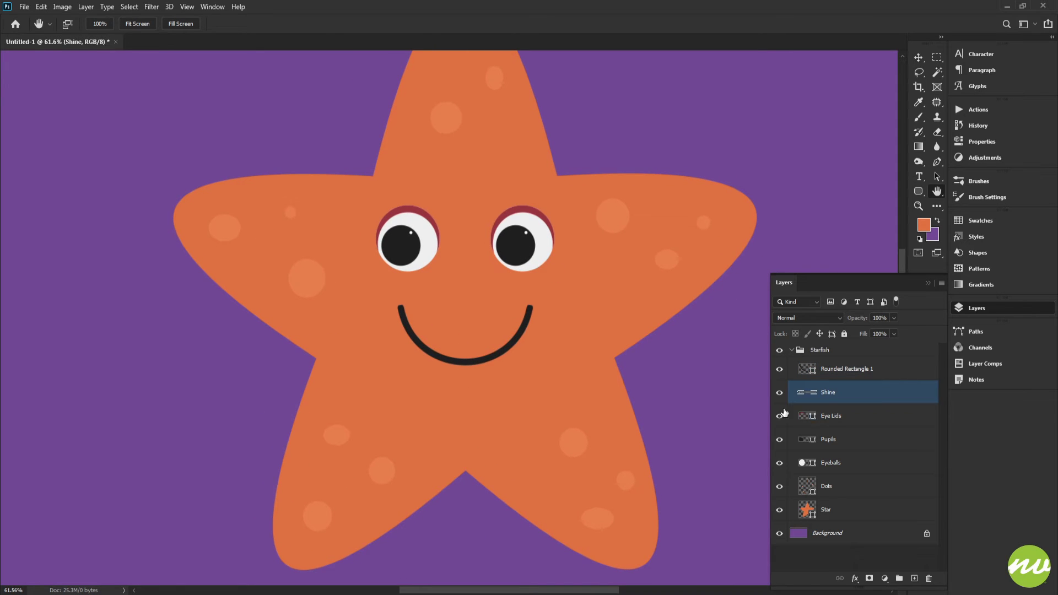
pyautogui.click(814, 417)
pyautogui.press('u')
pyautogui.scroll(5, 435, 277)
pyautogui.moveTo(459, 251); pyautogui.dragTo(432, 312)
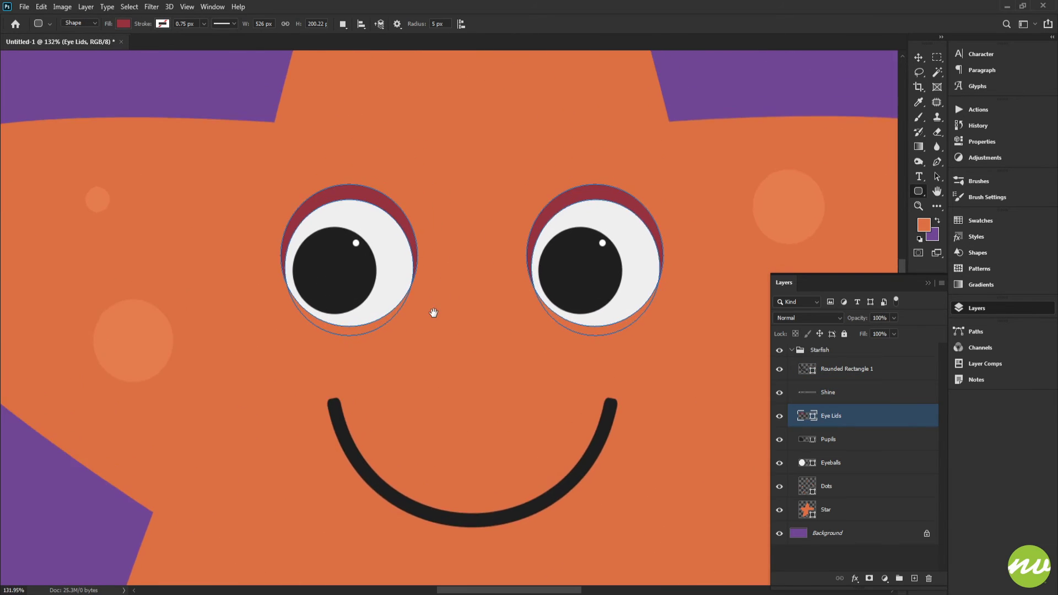
pyautogui.keyDown('ctrl'); pyautogui.click(385, 264); pyautogui.keyUp('ctrl')
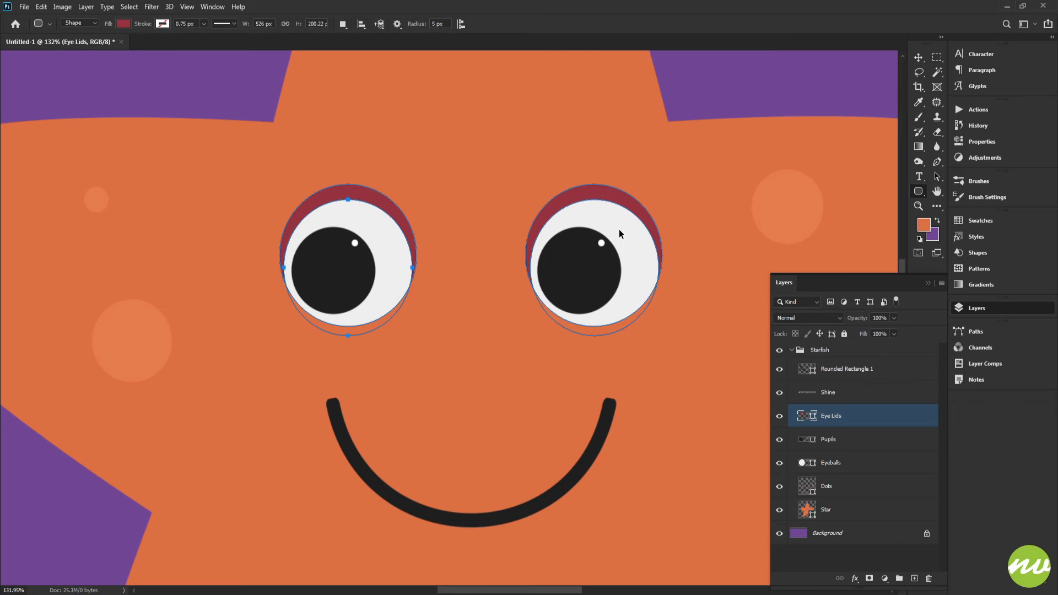
pyautogui.keyDown('ctrl'); pyautogui.keyDown('shift'); pyautogui.click(630, 242); pyautogui.keyUp('shift'); pyautogui.keyUp('ctrl')
# Step: Try to thicken both eyelids by moving their selected cut-out ellipses 6 px down
pyautogui.hotkey('ctrl', 'Down')
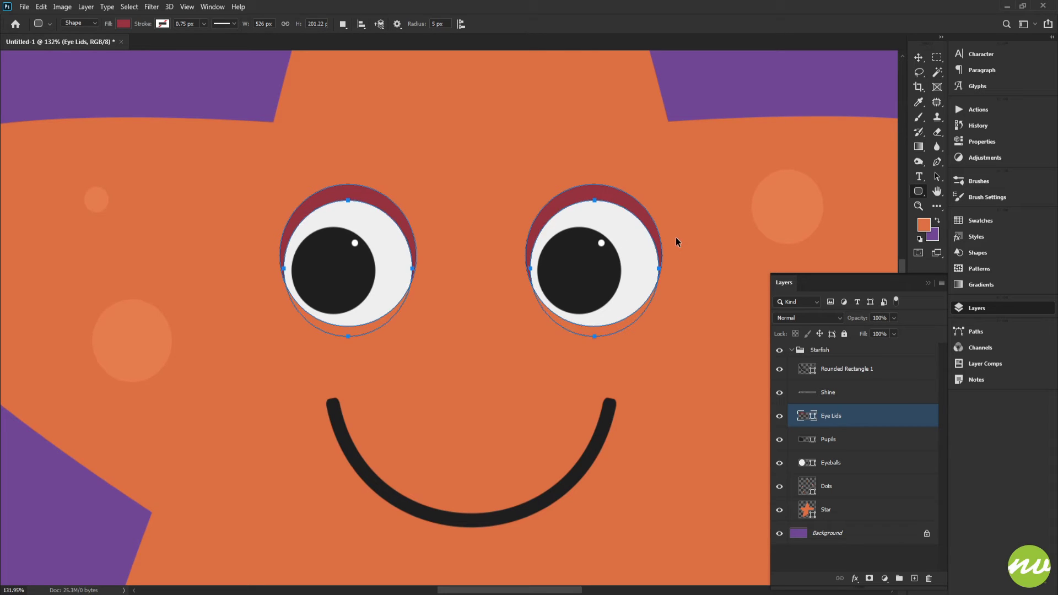
pyautogui.hotkey('ctrl', 'Down')
pyautogui.hotkey('ctrl', 'Down')
pyautogui.hotkey('ctrl', 'Down')
pyautogui.hotkey('ctrl', 'Down')
pyautogui.hotkey('ctrl', 'Down')
pyautogui.scroll(-4, 689, 293)
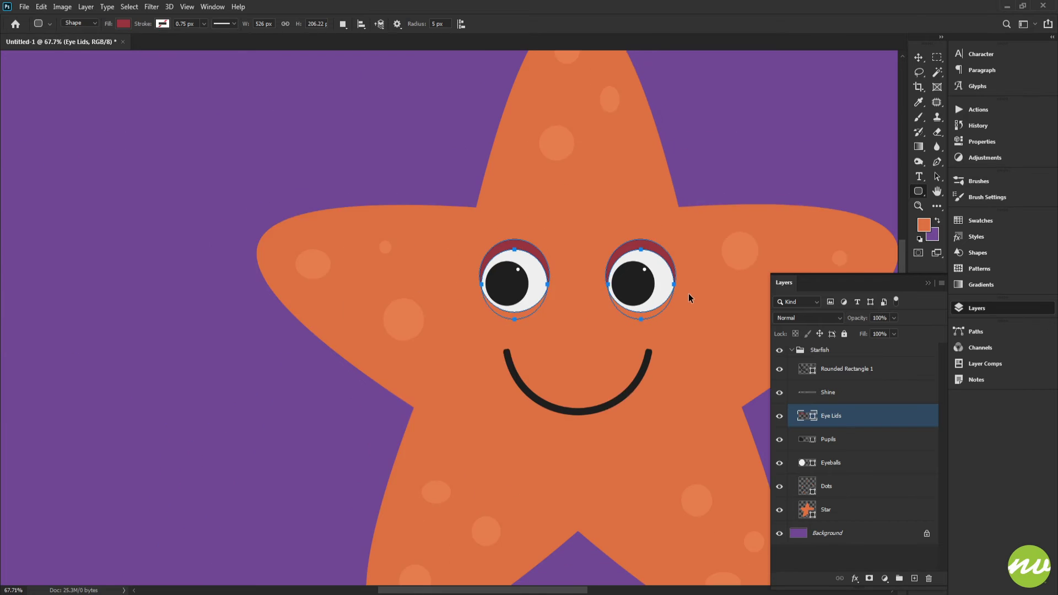
pyautogui.click(818, 351)
pyautogui.scroll(-1, 584, 305)
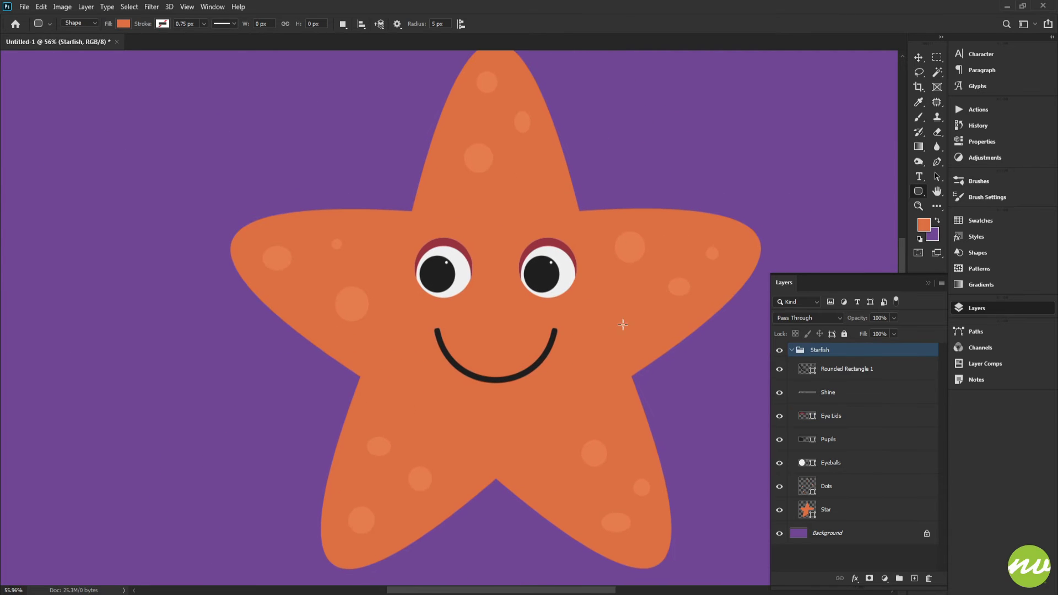
# Step: Thicken both eyelids by moving the selected cut-out ellipses on the Eye Lids layer 5 px down
pyautogui.click(821, 416)
pyautogui.scroll(4, 553, 282)
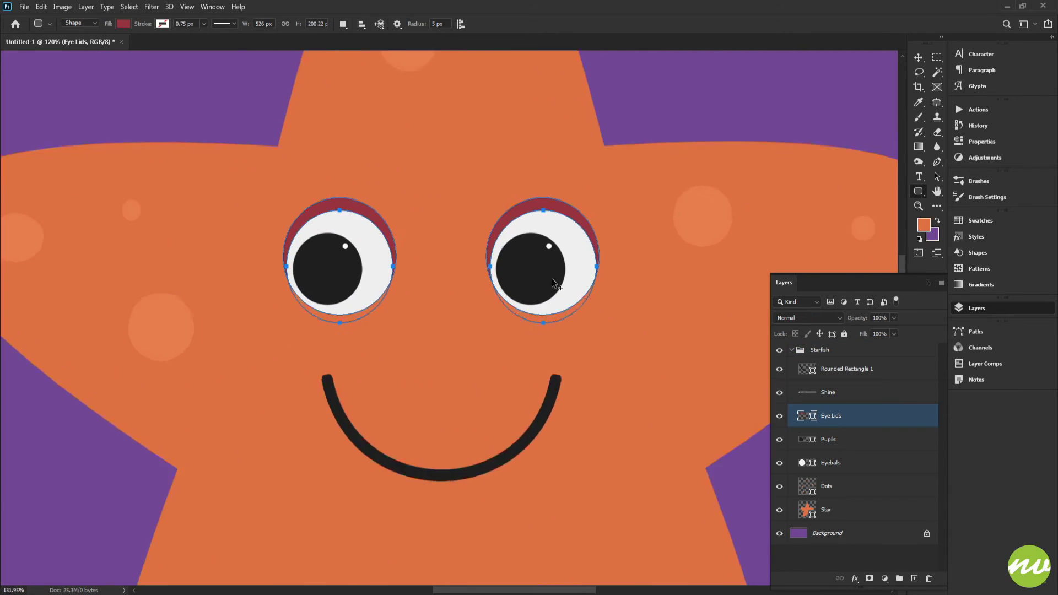
pyautogui.scroll(1, 553, 282)
pyautogui.moveTo(465, 227); pyautogui.dragTo(561, 236)
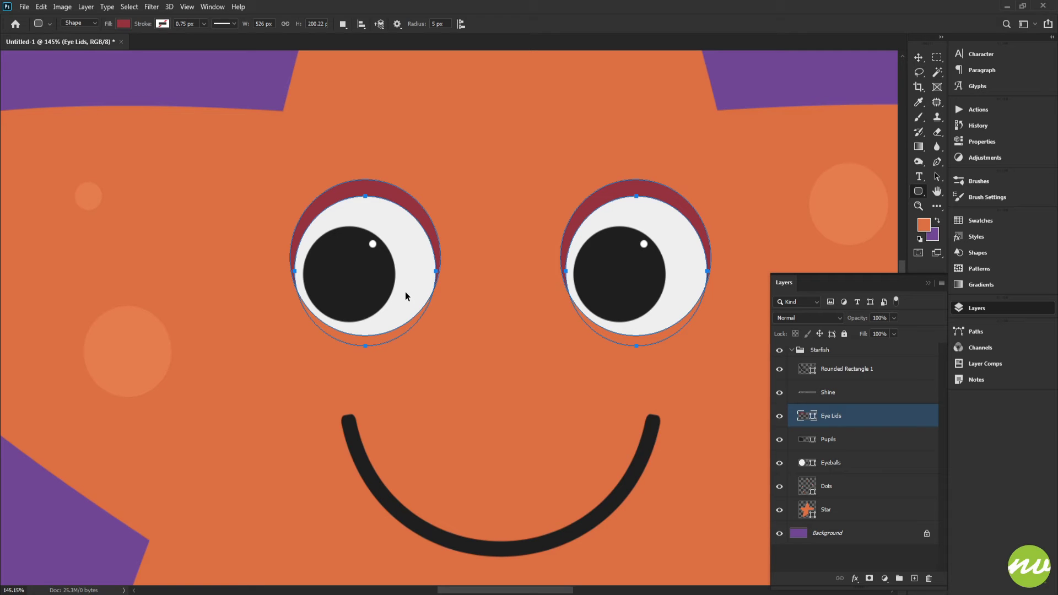
pyautogui.hotkey('shift', 'Down')
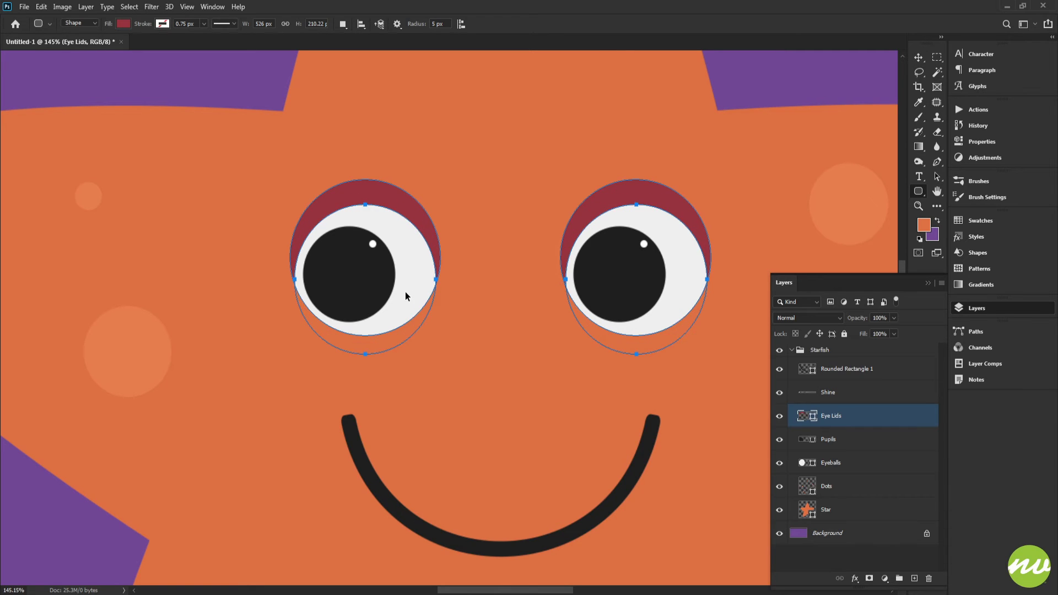
pyautogui.hotkey('shift', 'Up')
pyautogui.press('Down')
pyautogui.press('Down')
pyautogui.press('Down')
pyautogui.press('Down')
pyautogui.press('Down')
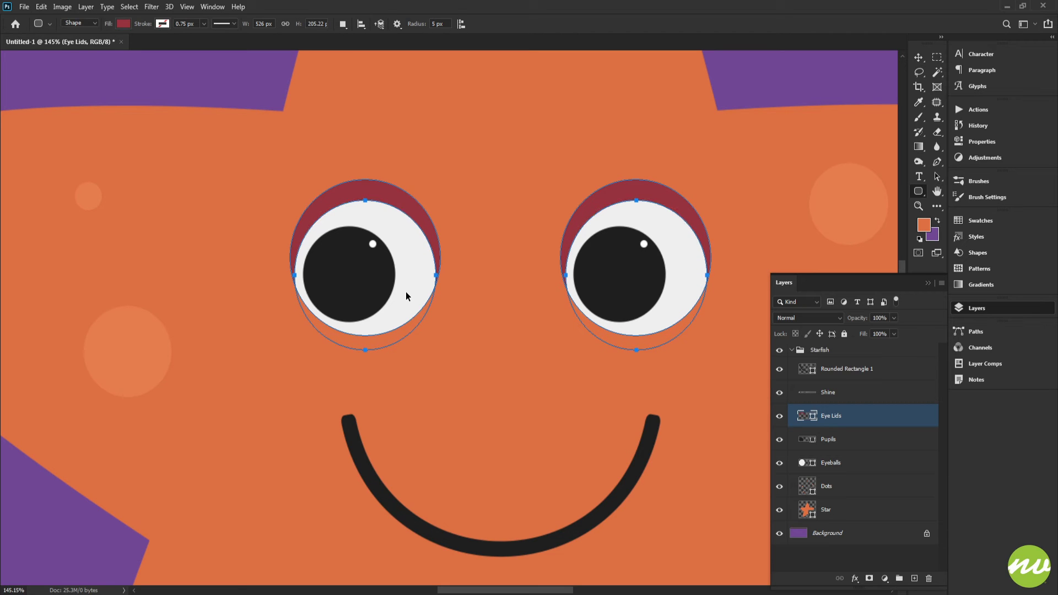
# Step: Select the Starfish group to hide the eyelid outlines, and examine the face at 100% and zoomed out
pyautogui.scroll(-4, 419, 291)
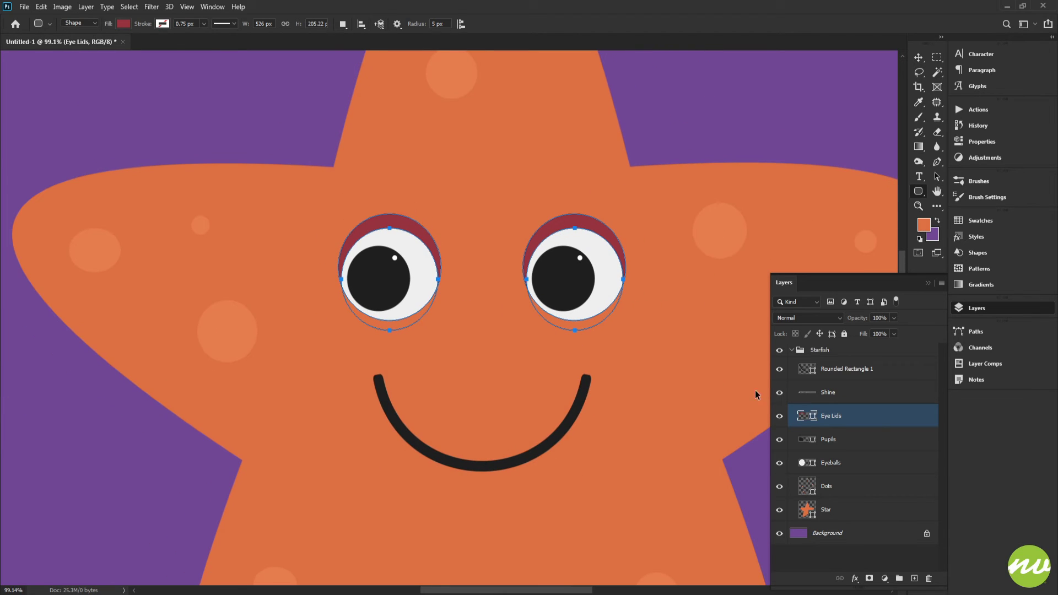
pyautogui.click(819, 351)
pyautogui.scroll(-3, 553, 322)
pyautogui.scroll(2, 551, 325)
pyautogui.scroll(2, 553, 329)
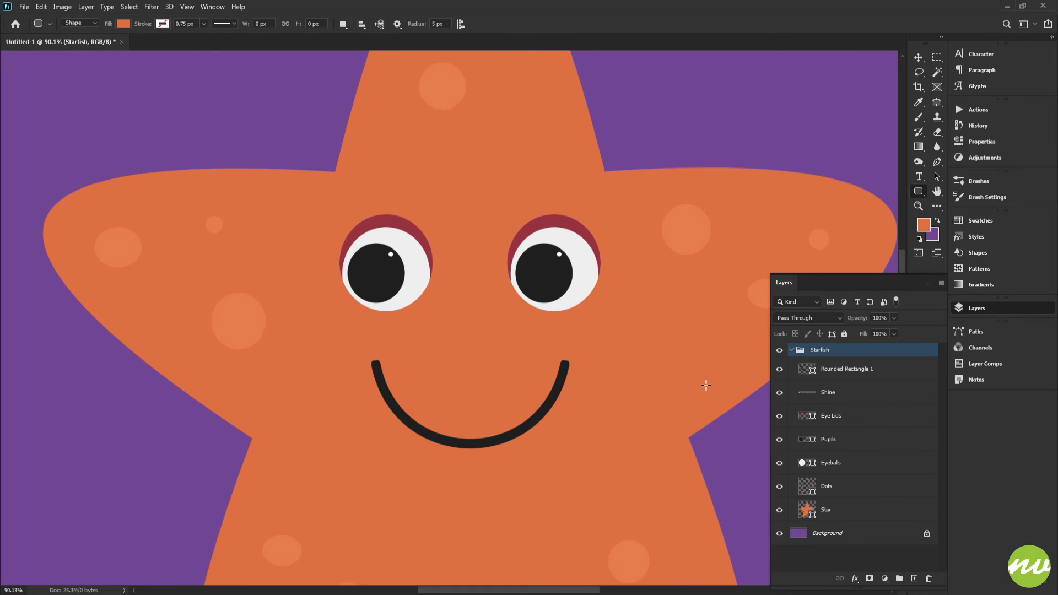
pyautogui.hotkey('ctrl', '1')
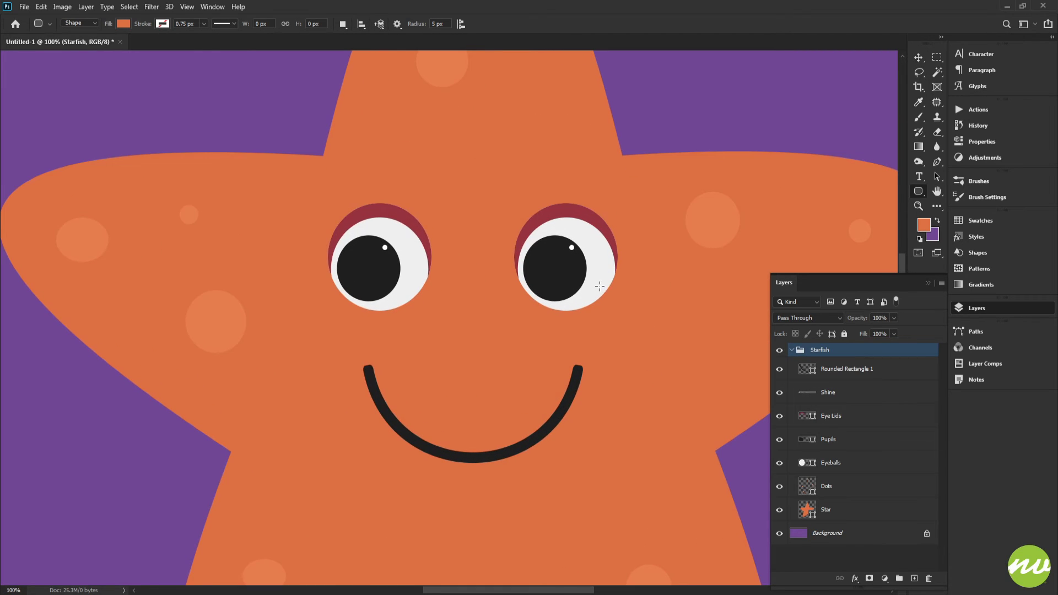
pyautogui.scroll(-5, 639, 313)
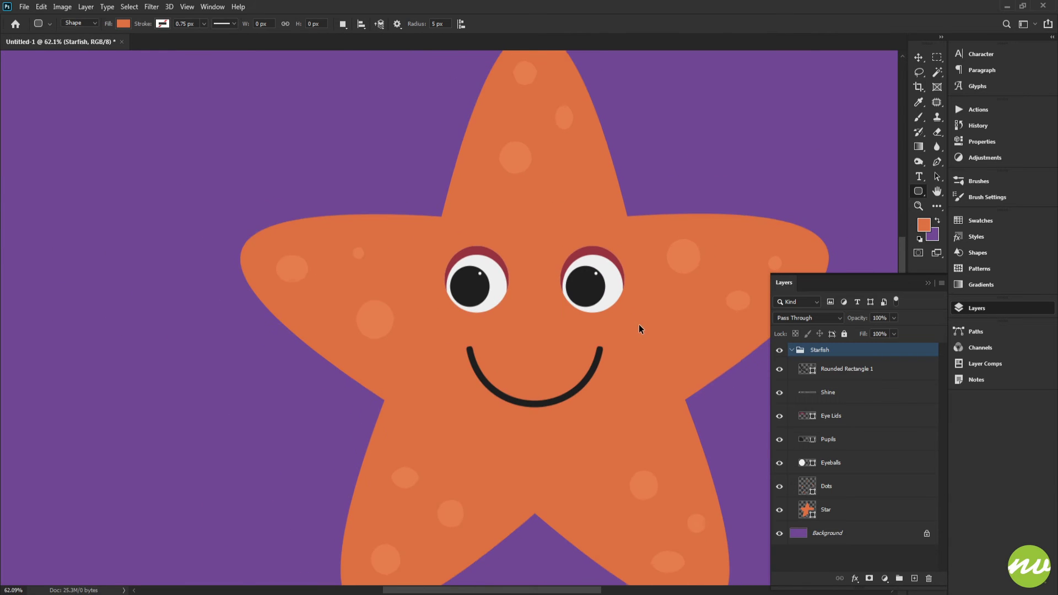
pyautogui.press('space')
pyautogui.moveTo(597, 387); pyautogui.dragTo(570, 361)
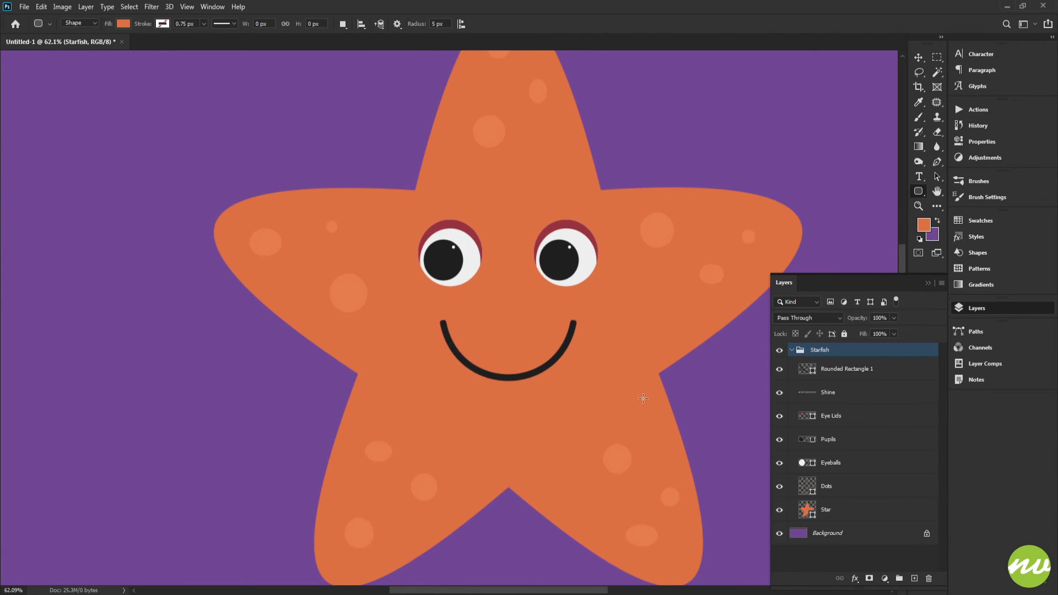
# Step: Rename the smile's layer to Mouth and place it between the Eyeballs and Dots layers
pyautogui.doubleClick(836, 370)
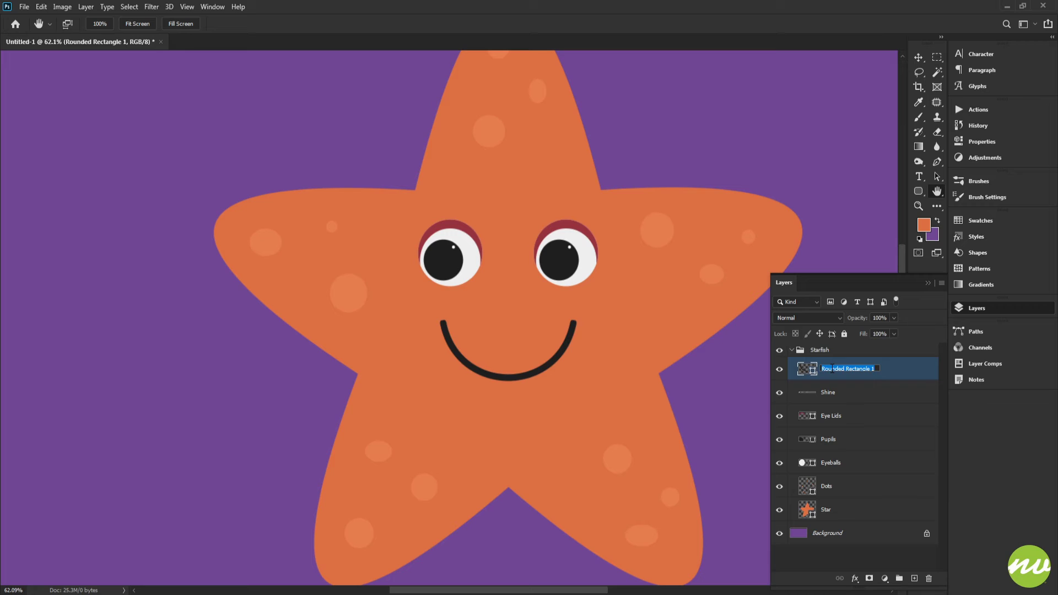
pyautogui.write('Mouth')
pyautogui.press('Return')
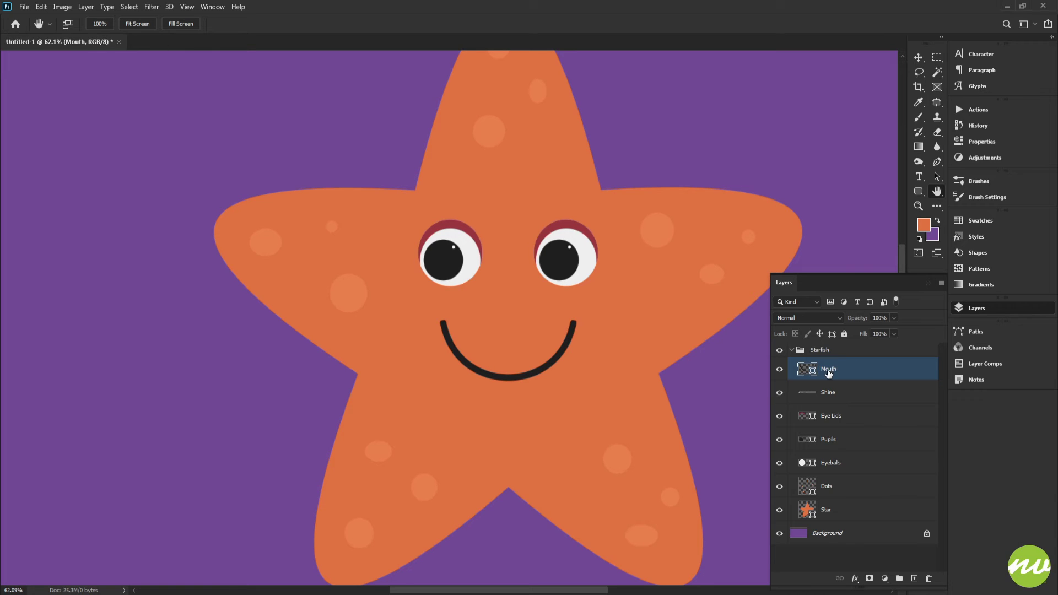
pyautogui.moveTo(828, 373); pyautogui.dragTo(833, 473)
pyautogui.moveTo(650, 392); pyautogui.dragTo(629, 432)
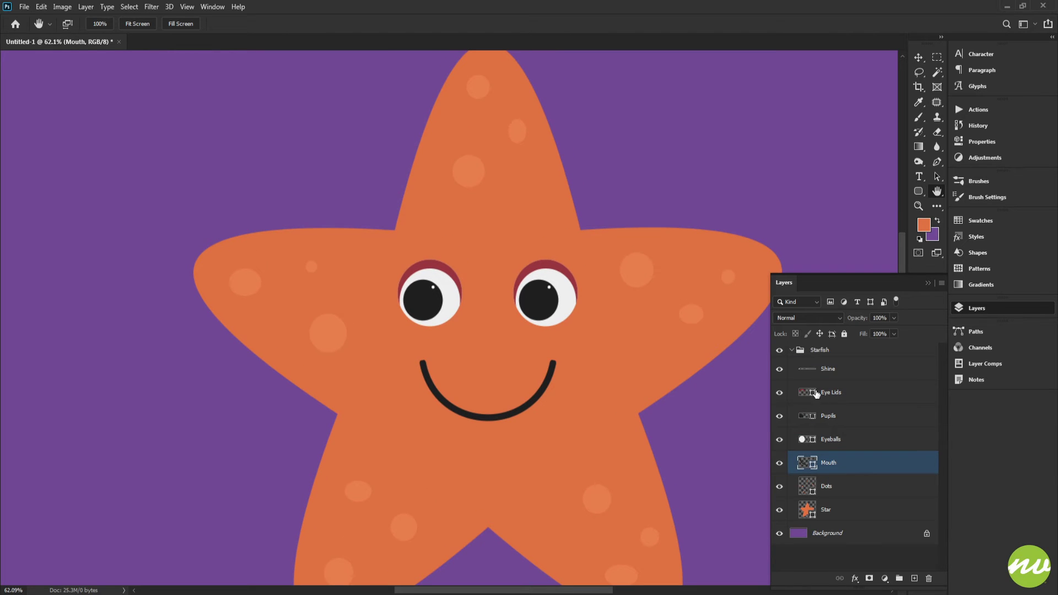
pyautogui.moveTo(567, 402); pyautogui.dragTo(577, 360)
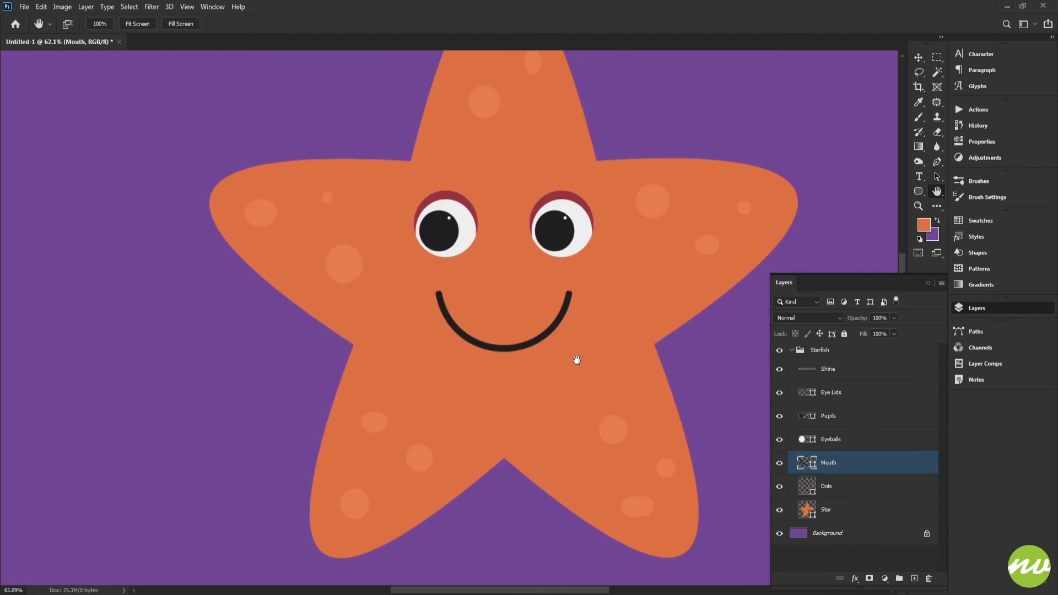
# Step: Collapse the Starfish group and duplicate it
pyautogui.click(152, 24)
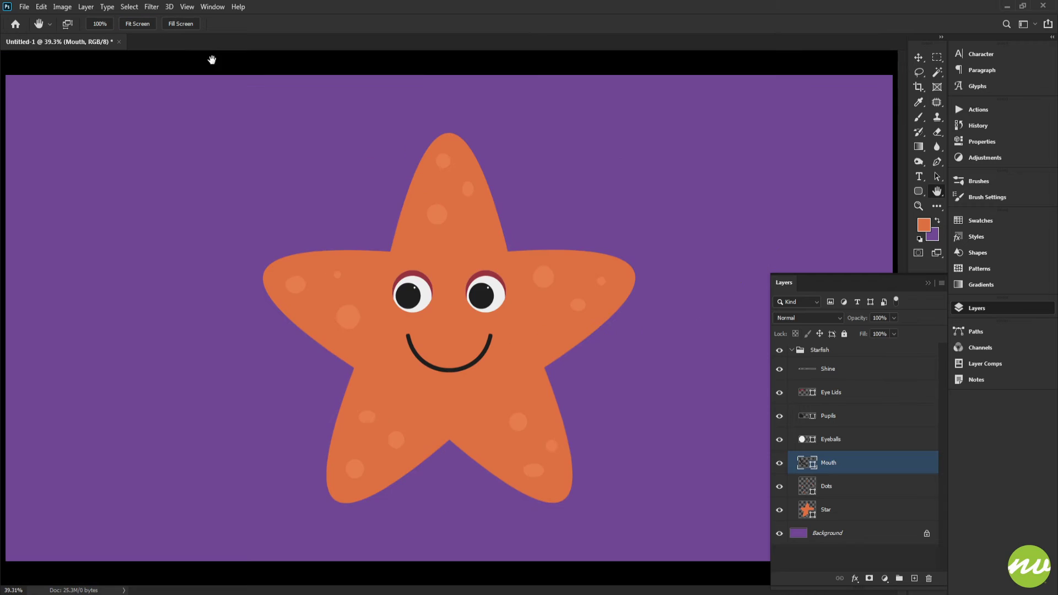
pyautogui.click(792, 350)
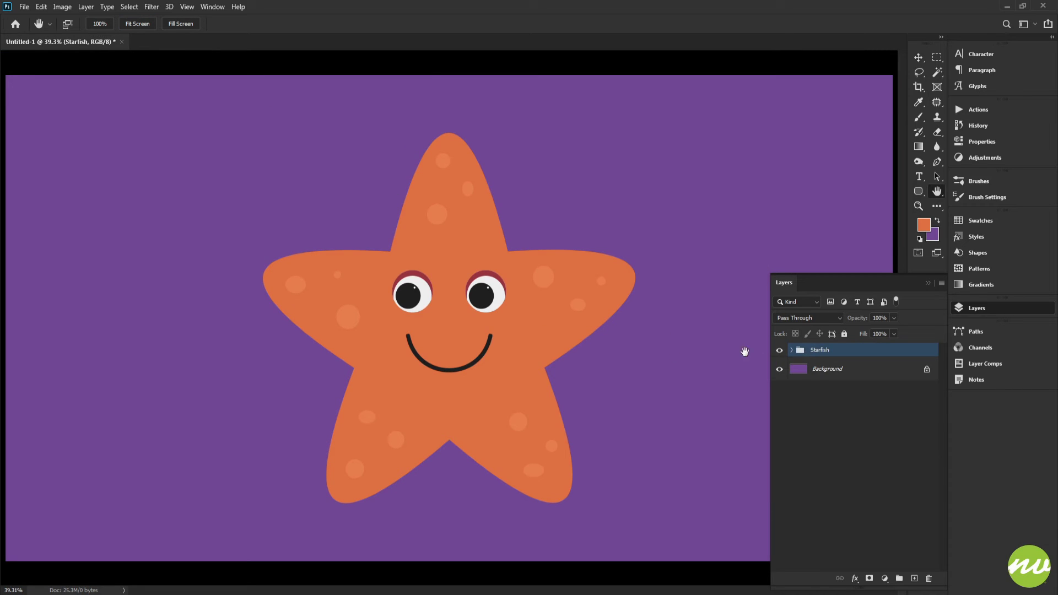
pyautogui.hotkey('ctrl', 'j')
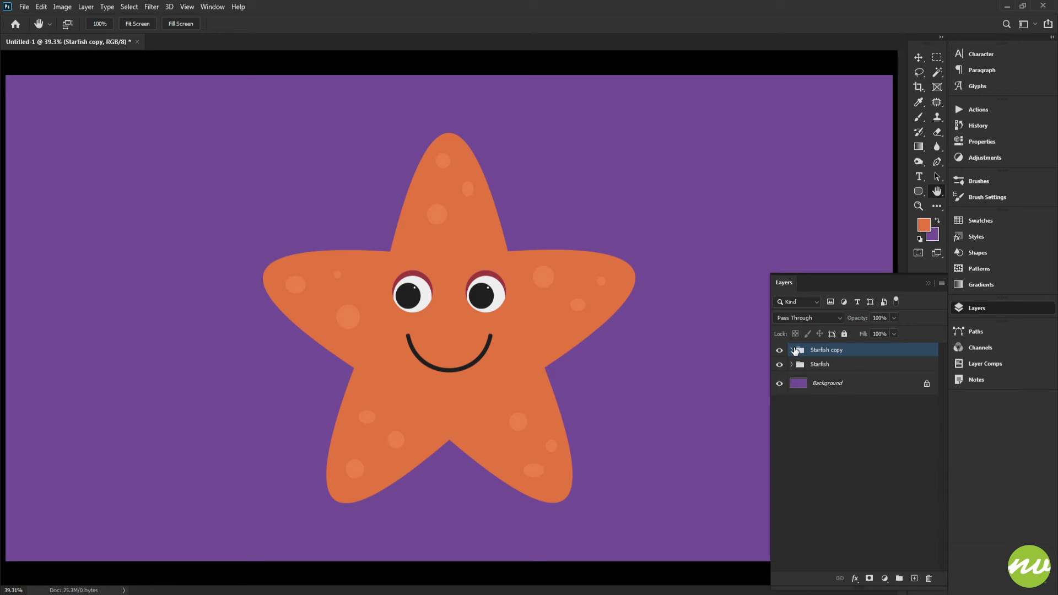
# Step: Convert the Starfish copy group to a smart object and rasterize it into a single pixel layer
pyautogui.rightClick(829, 352)
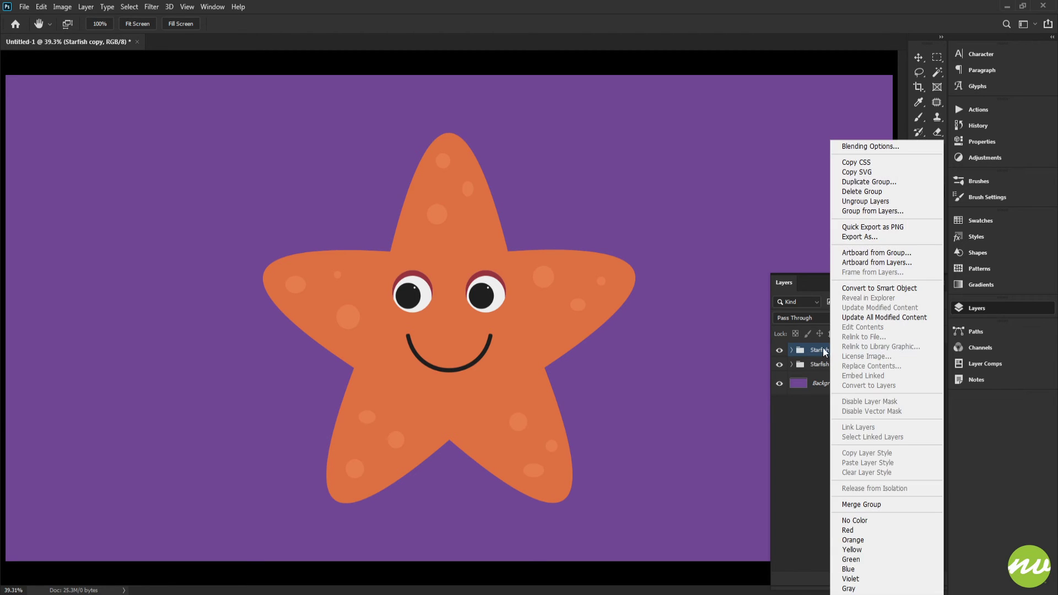
pyautogui.click(822, 348)
pyautogui.rightClick(842, 349)
pyautogui.click(874, 287)
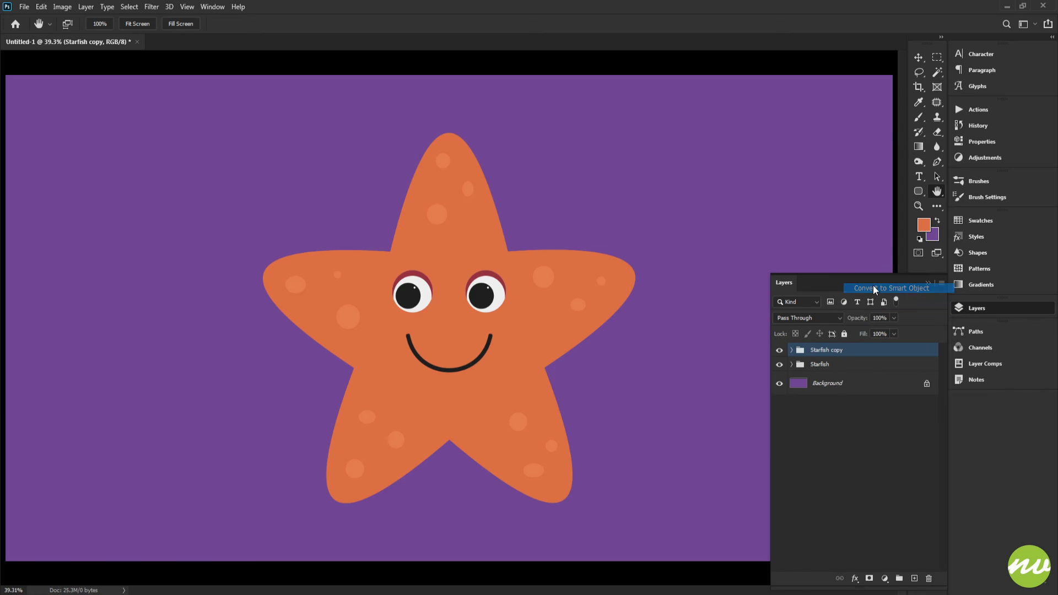
pyautogui.press('v')
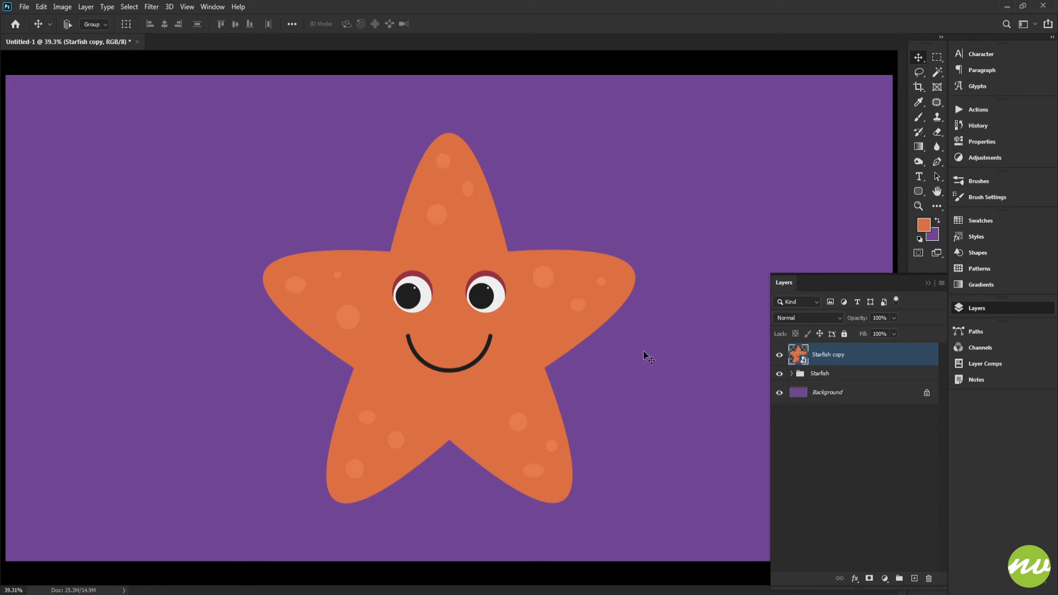
pyautogui.rightClick(826, 356)
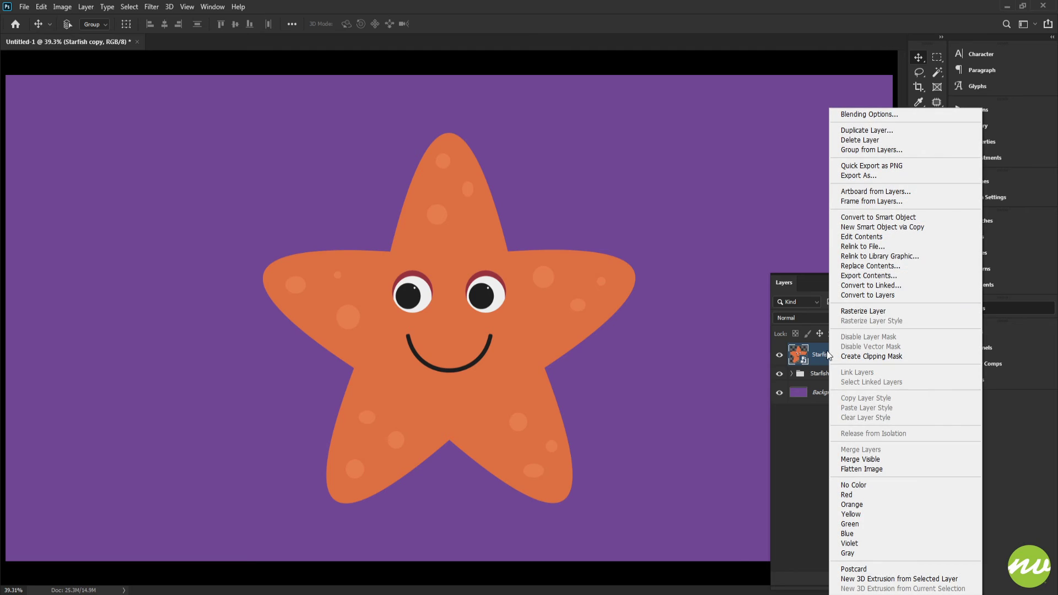
pyautogui.click(848, 311)
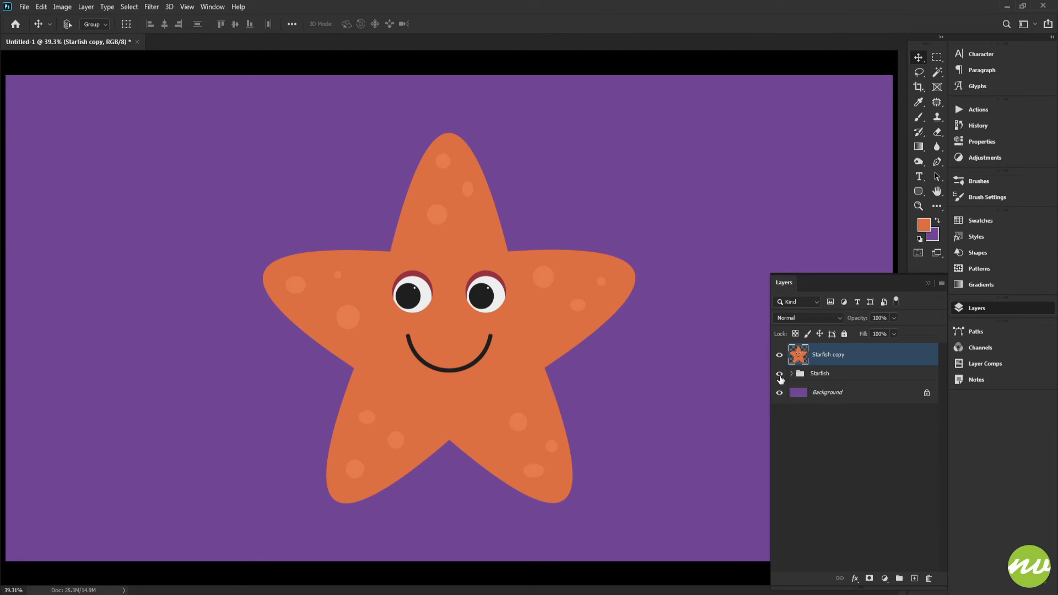
# Step: Hide the original Starfish group, leaving only the Starfish copy layer and the background visible
pyautogui.press('m')
pyautogui.click(780, 356)
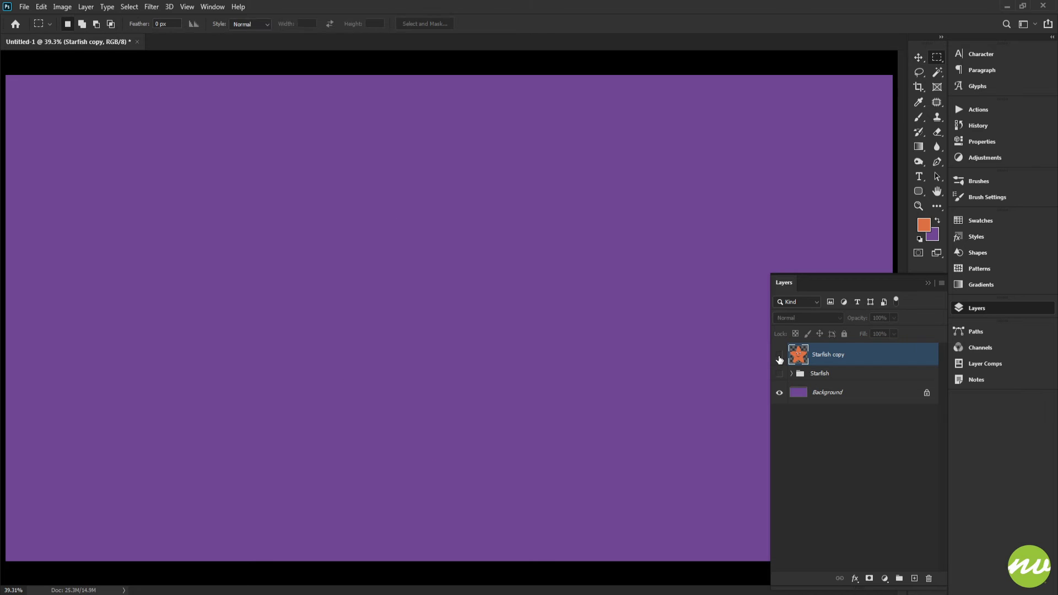
pyautogui.click(780, 355)
pyautogui.click(780, 355)
pyautogui.click(780, 356)
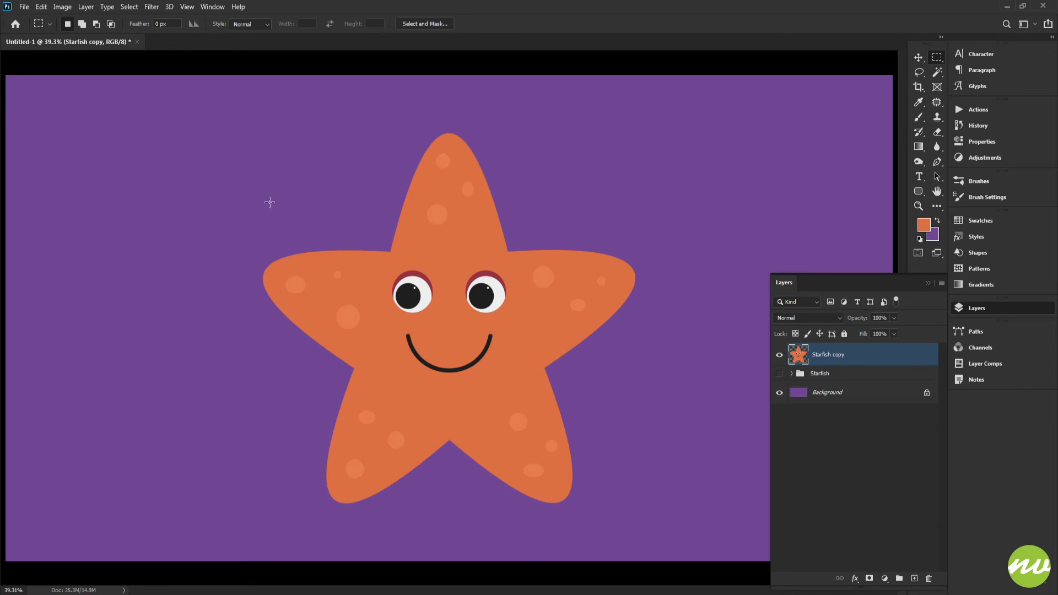
pyautogui.moveTo(167, 107); pyautogui.dragTo(653, 364)
pyautogui.click(703, 336)
pyautogui.press('v')
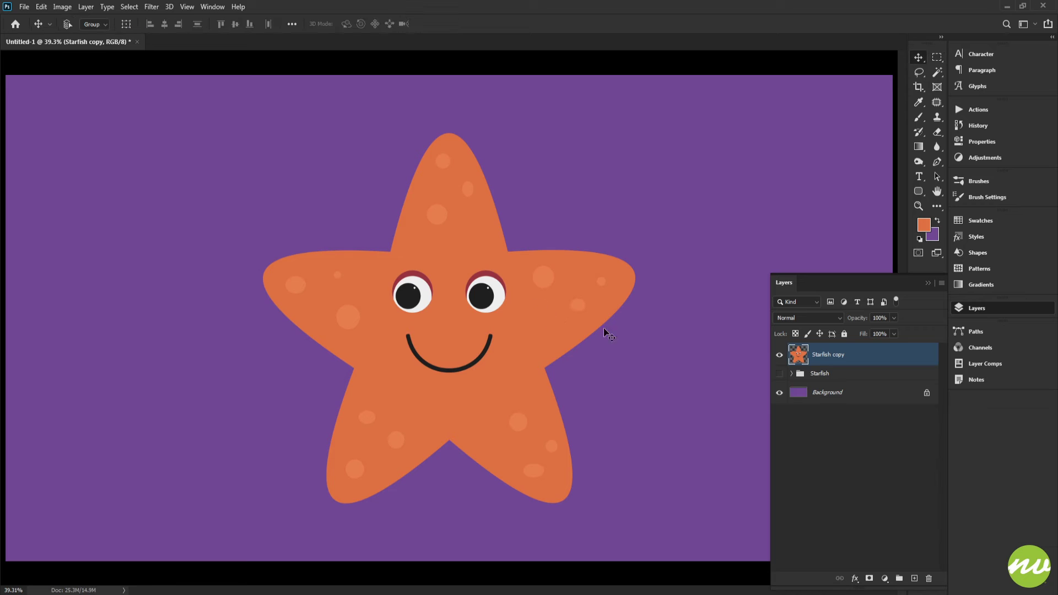
# Step: Flip the Starfish copy layer vertically
pyautogui.click(40, 7)
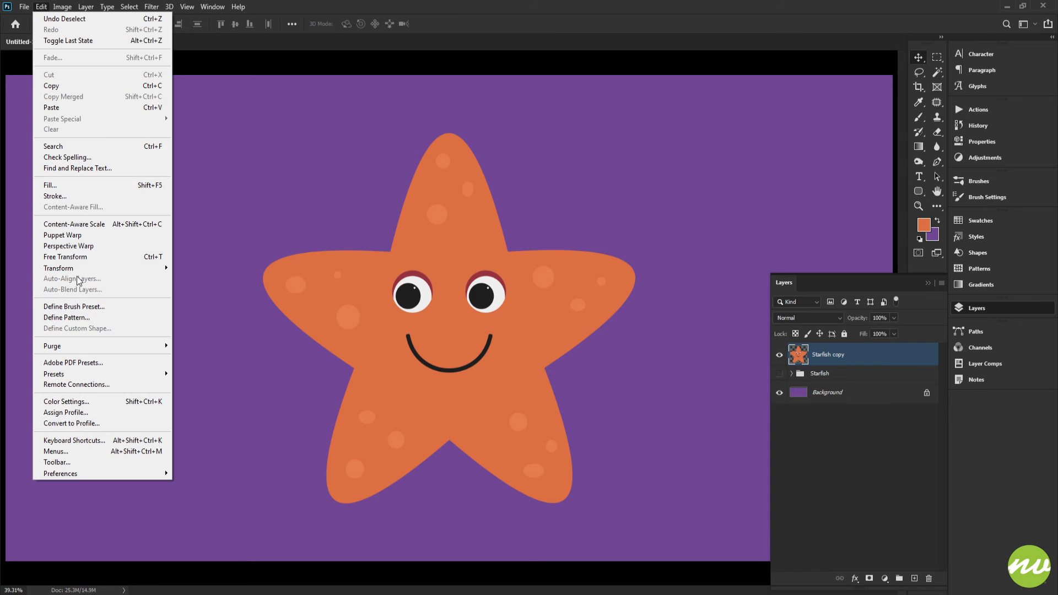
pyautogui.moveTo(77, 268)
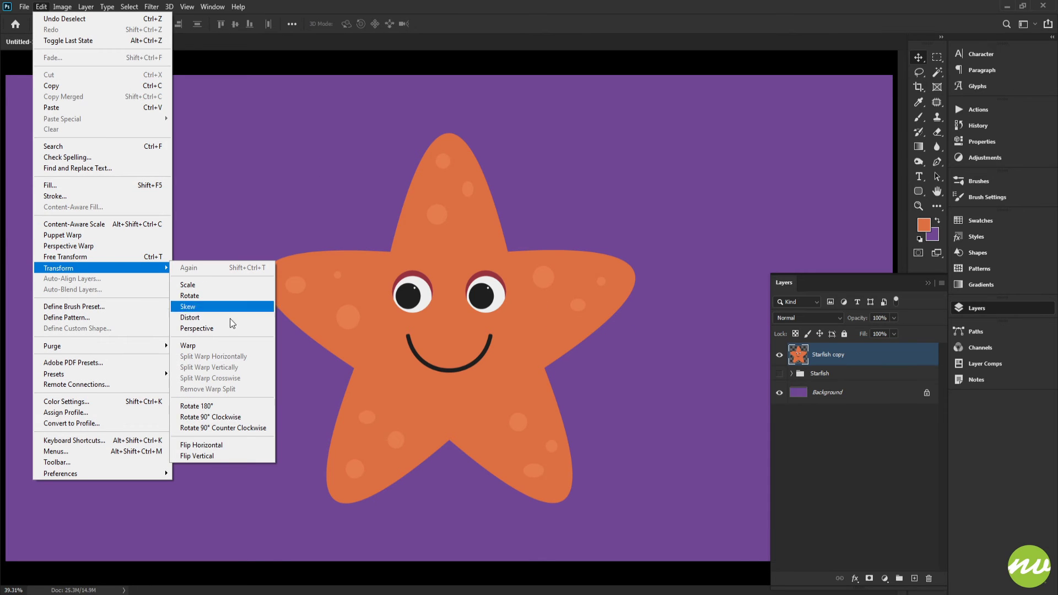
pyautogui.click(215, 456)
# Step: Show the original Starfish group to compare it with the flipped copy, and hide it again
pyautogui.click(779, 373)
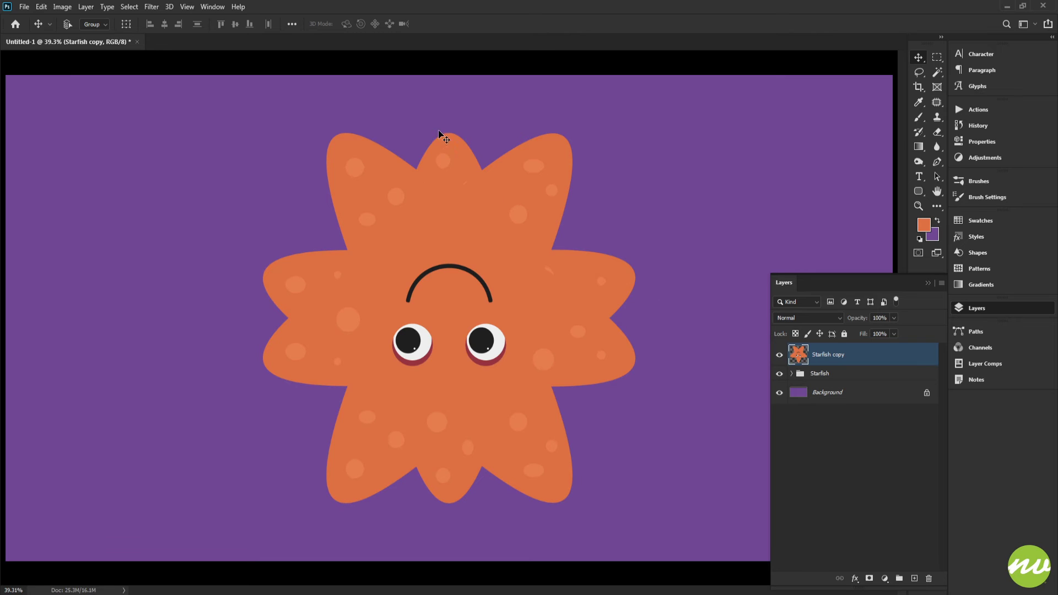
pyautogui.moveTo(438, 130); pyautogui.dragTo(501, 448)
pyautogui.moveTo(510, 500); pyautogui.dragTo(496, 226)
pyautogui.moveTo(561, 311); pyautogui.dragTo(561, 240)
pyautogui.click(780, 373)
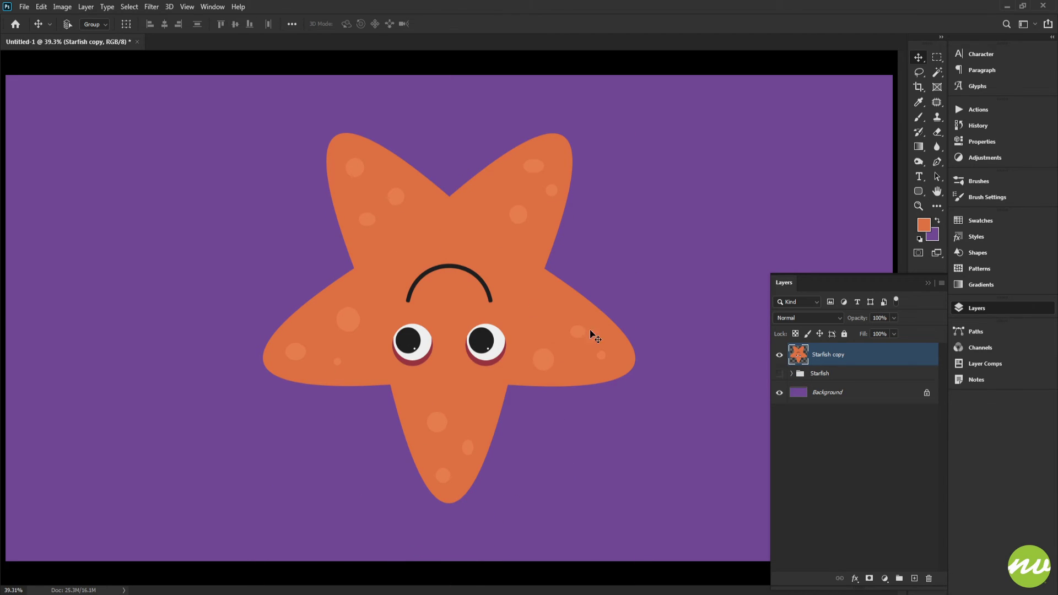
# Step: Delete everything below the upturned legs from the Starfish copy layer with a rectangular selection, and deselect
pyautogui.press('m')
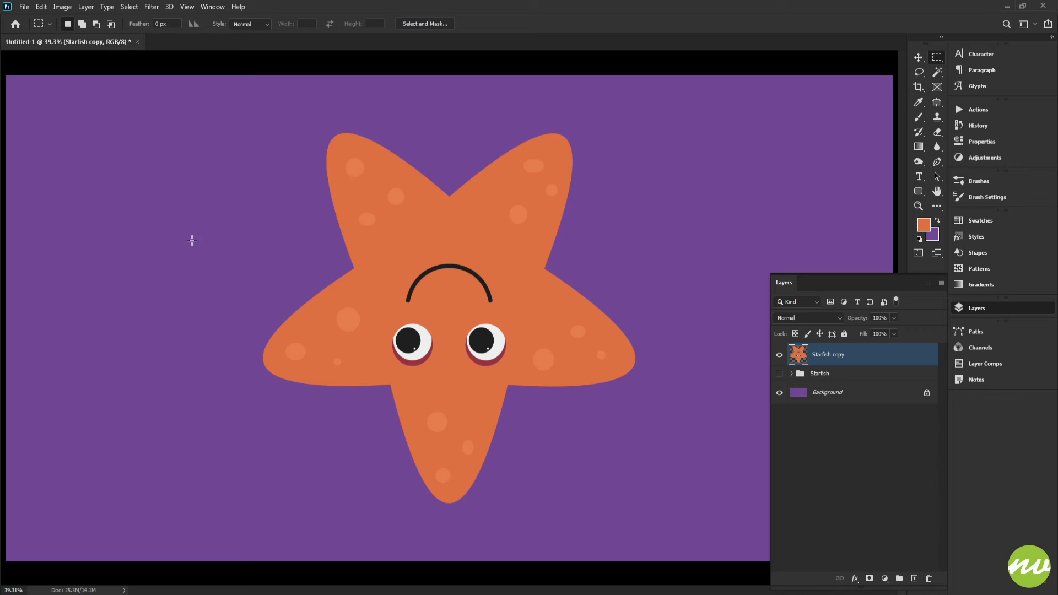
pyautogui.moveTo(192, 263); pyautogui.dragTo(708, 532)
pyautogui.moveTo(522, 313); pyautogui.dragTo(520, 313)
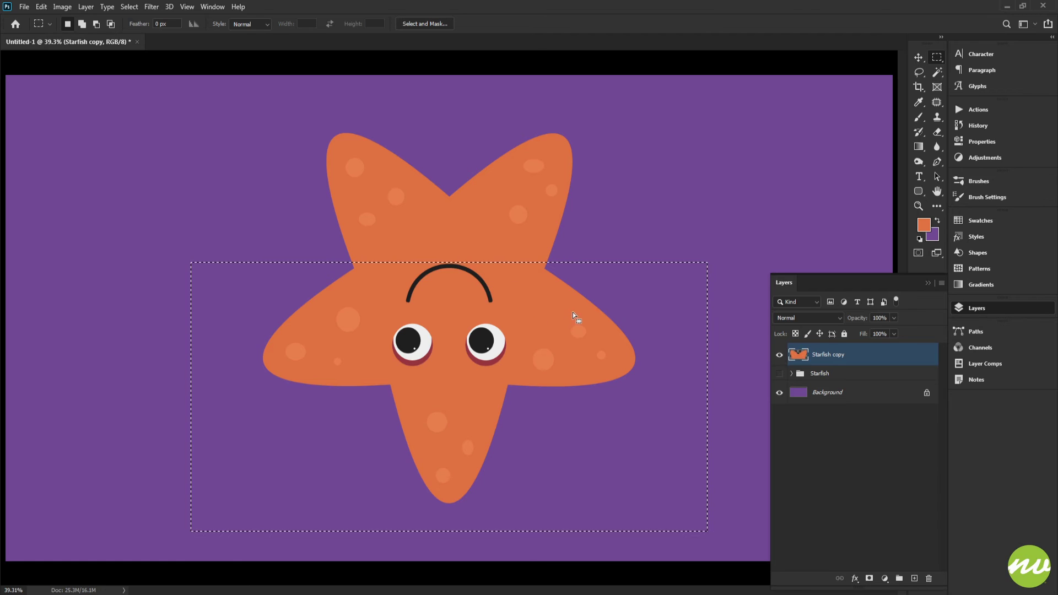
pyautogui.press('Delete')
pyautogui.hotkey('ctrl', 'd')
# Step: Show the Starfish group and move the flipped legs straight down to sit just below the starfish's feet
pyautogui.press('v')
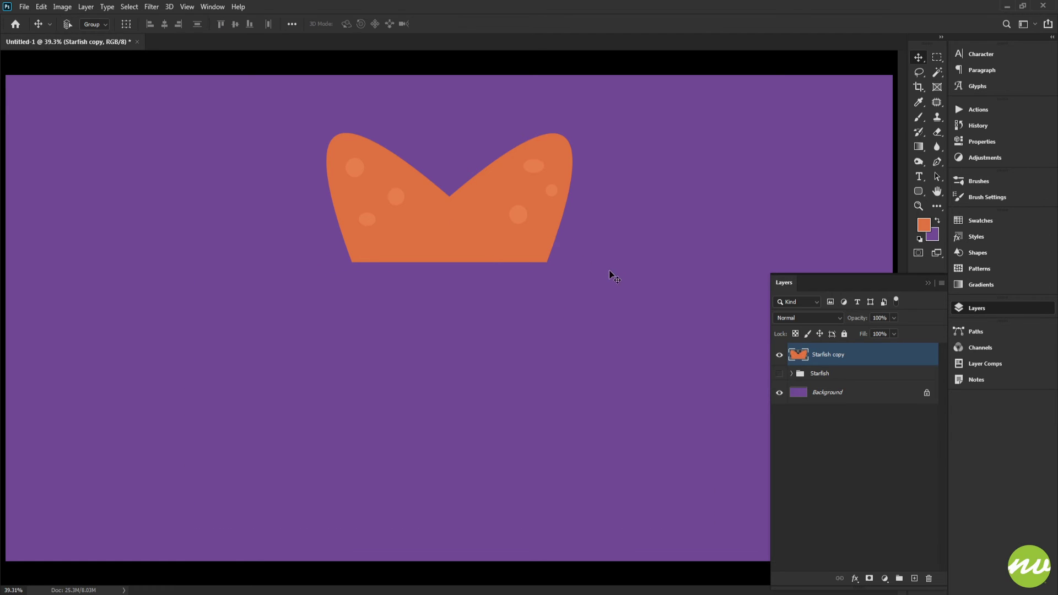
pyautogui.click(779, 374)
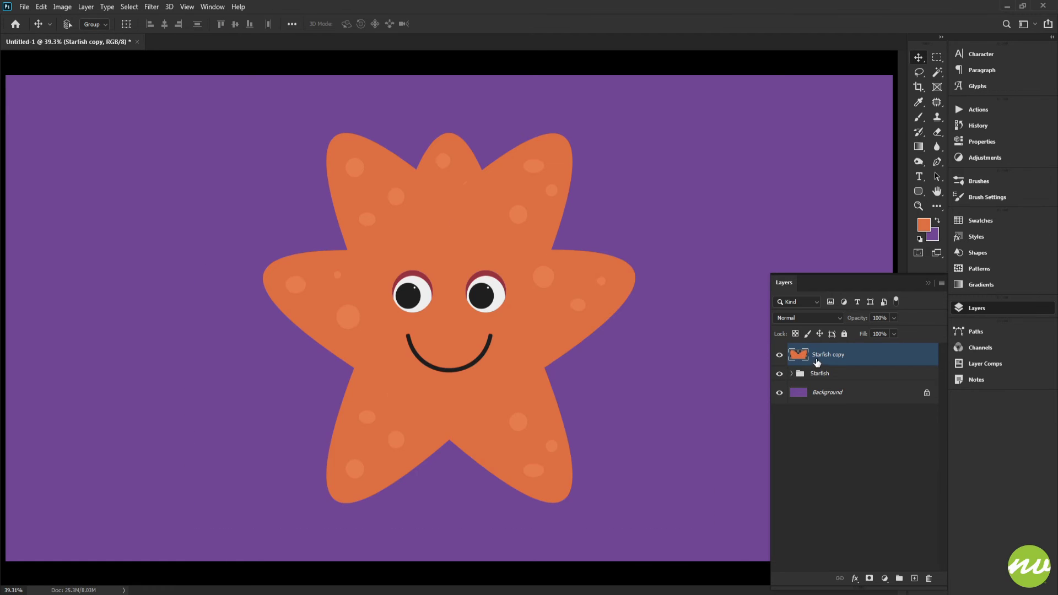
pyautogui.moveTo(458, 81); pyautogui.dragTo(522, 266)
pyautogui.scroll(3, 491, 466)
pyautogui.press('Down')
pyautogui.press('Down')
pyautogui.press('Down')
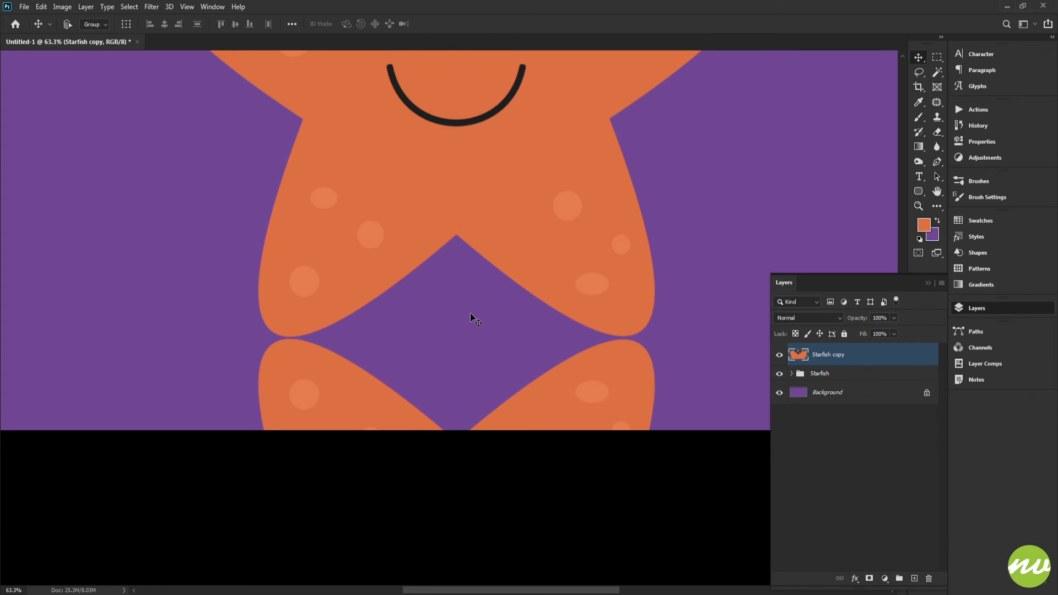
# Step: Inspect the flipped legs' transform bounds relative to the bottom edge of the canvas
pyautogui.press('h')
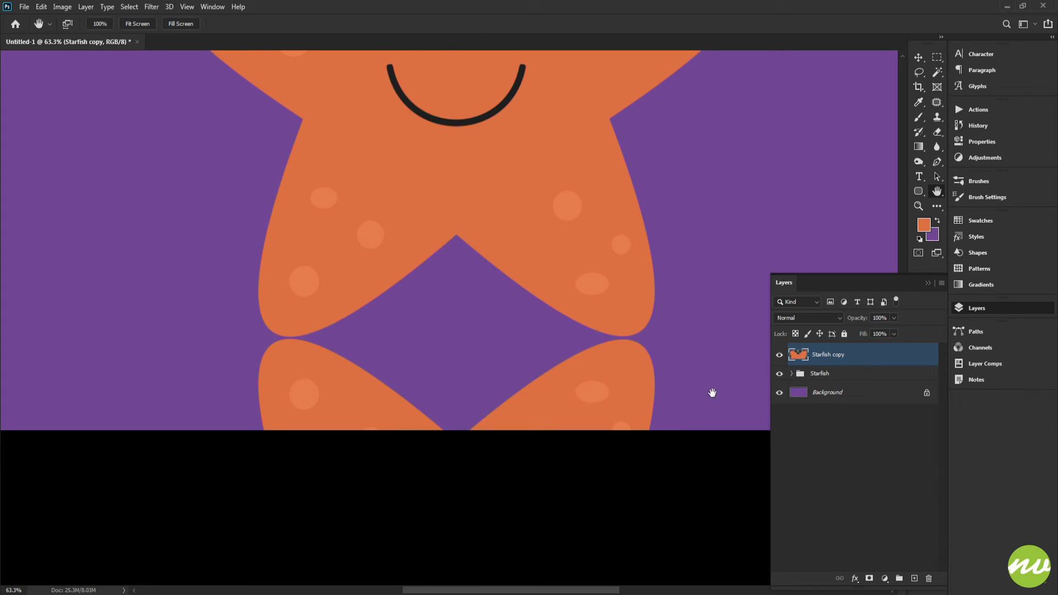
pyautogui.hotkey('ctrl', 't')
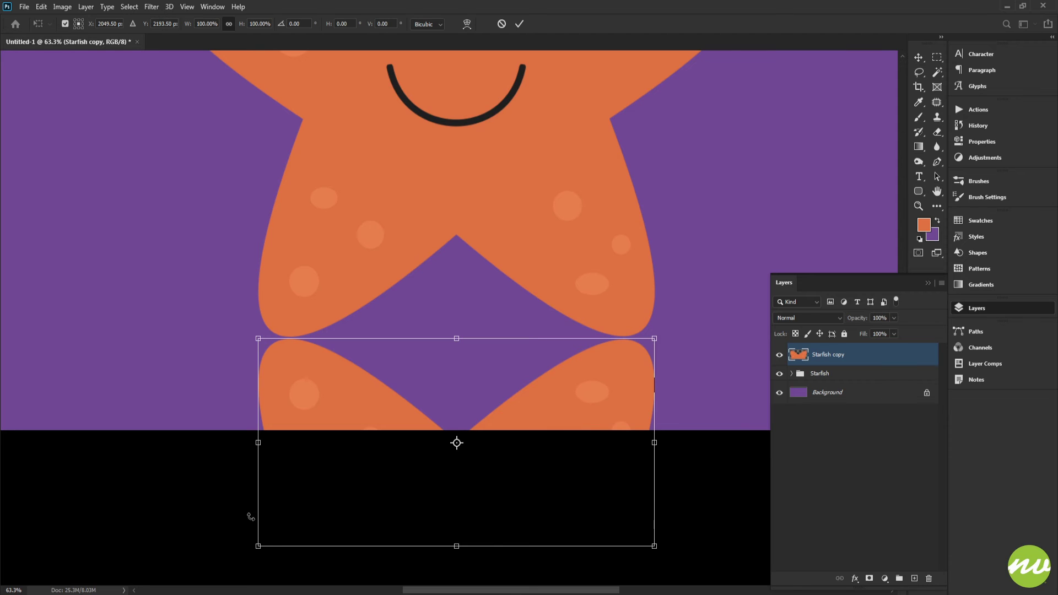
pyautogui.press('Return')
# Step: Crop the image to a selection of the whole canvas to trim the overhanging flipped legs, and deselect
pyautogui.click(137, 24)
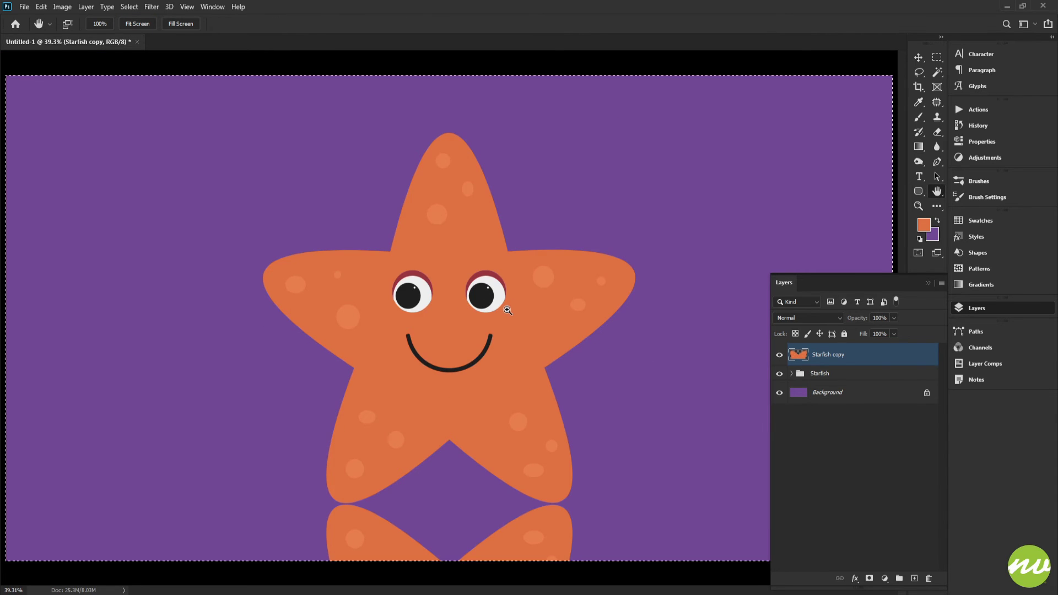
pyautogui.hotkey('ctrl', 'a')
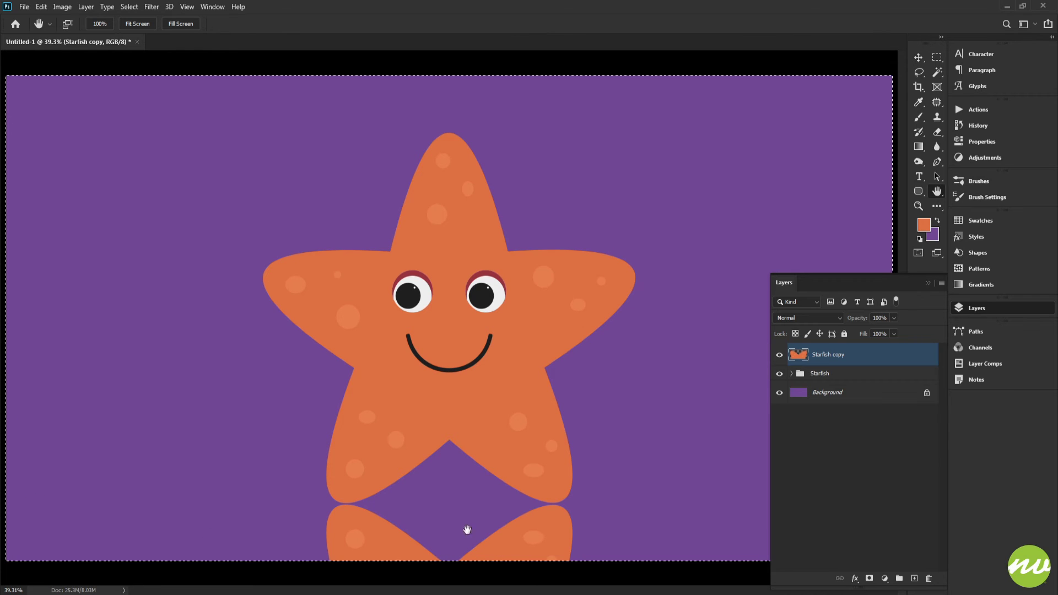
pyautogui.click(62, 11)
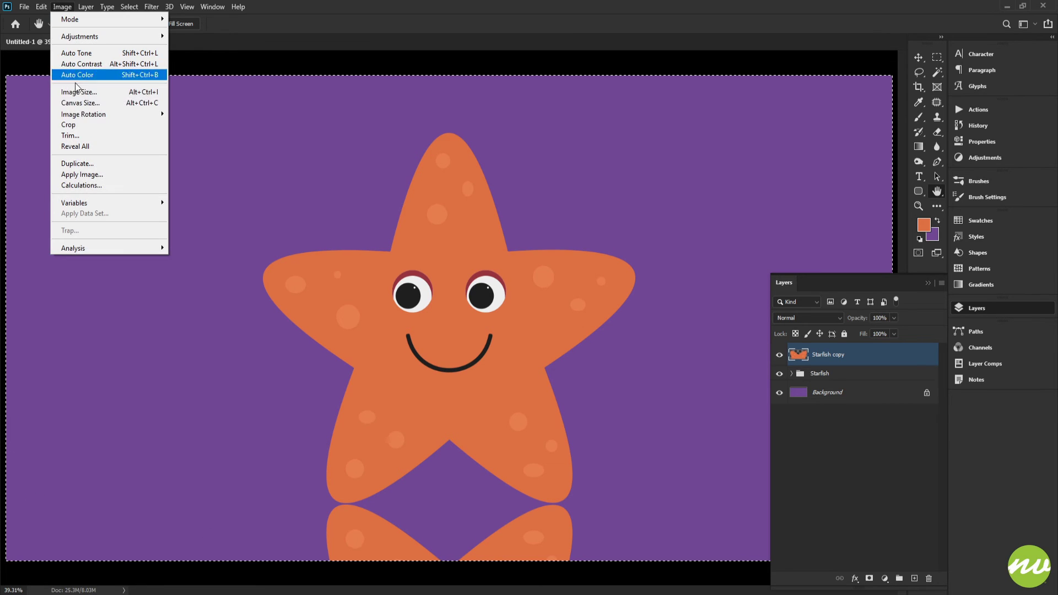
pyautogui.click(84, 128)
pyautogui.hotkey('ctrl', 'd')
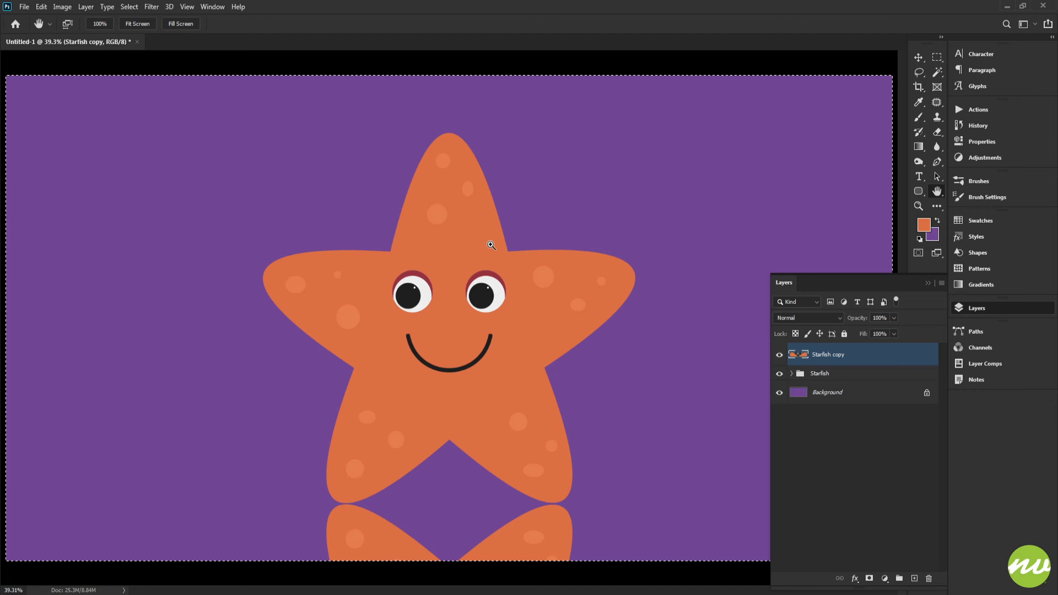
# Step: Check the trimmed legs' transform bounds against the canvas edge at 100% zoom
pyautogui.click(99, 24)
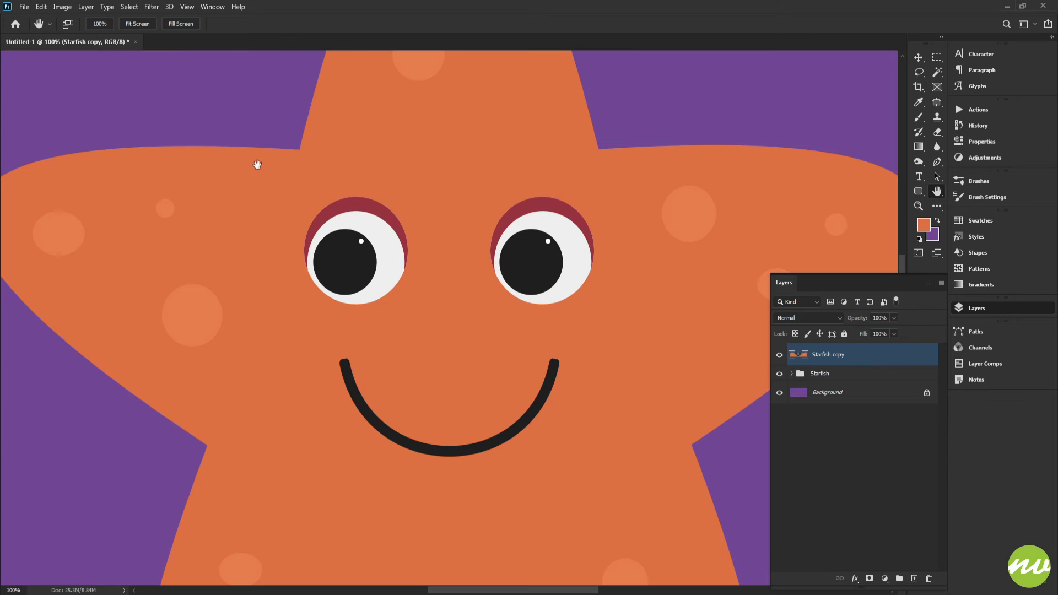
pyautogui.scroll(-10, 435, 160)
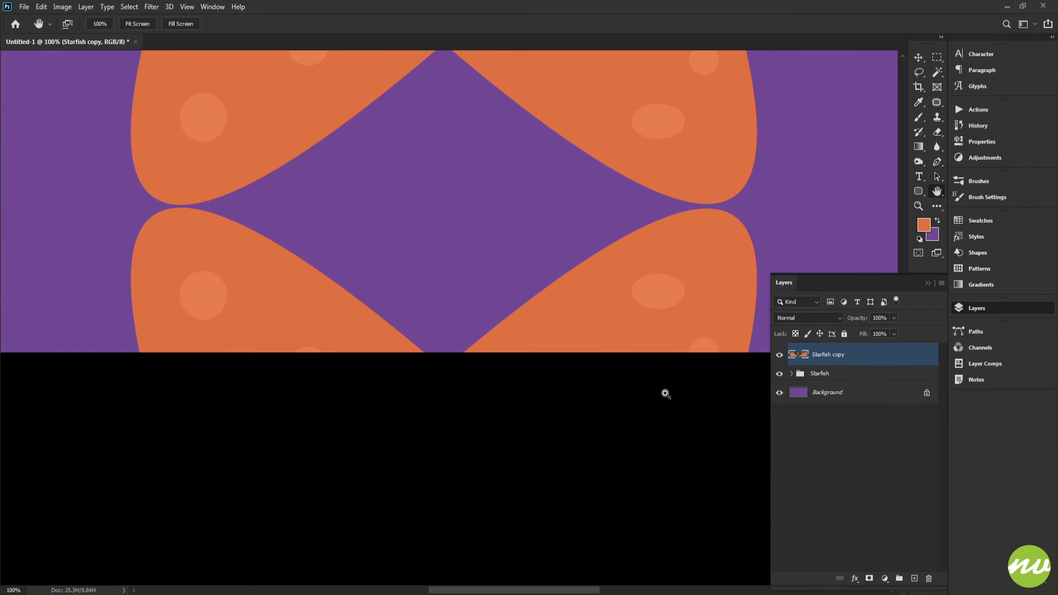
pyautogui.hotkey('ctrl', 't')
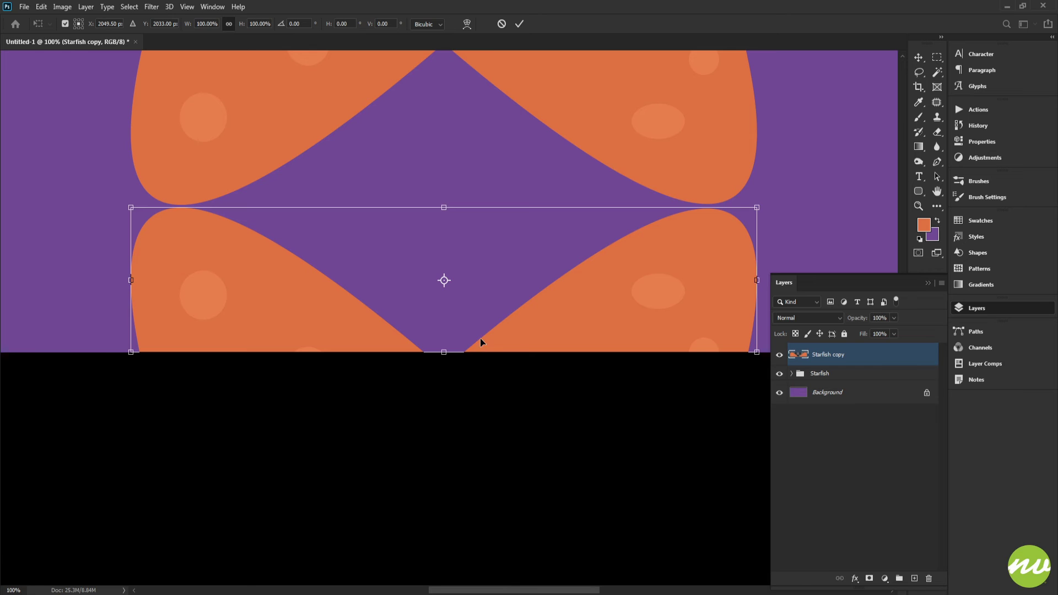
pyautogui.press('Return')
pyautogui.press('h')
pyautogui.moveTo(444, 173); pyautogui.dragTo(428, 256)
pyautogui.scroll(1, 510, 248)
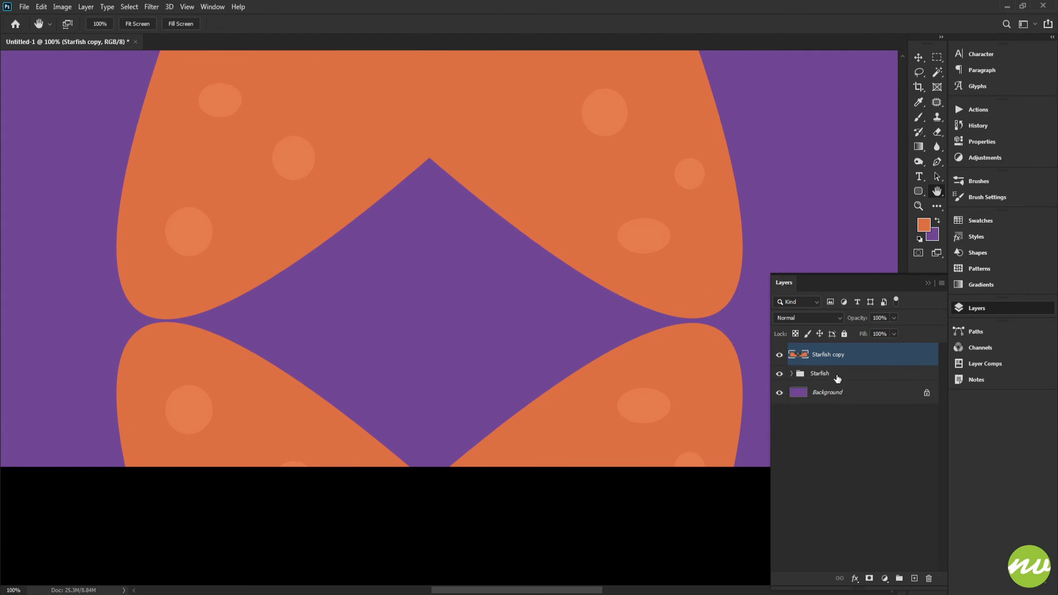
# Step: Convert the Starfish copy layer to a smart object and rename it Reflection
pyautogui.rightClick(823, 357)
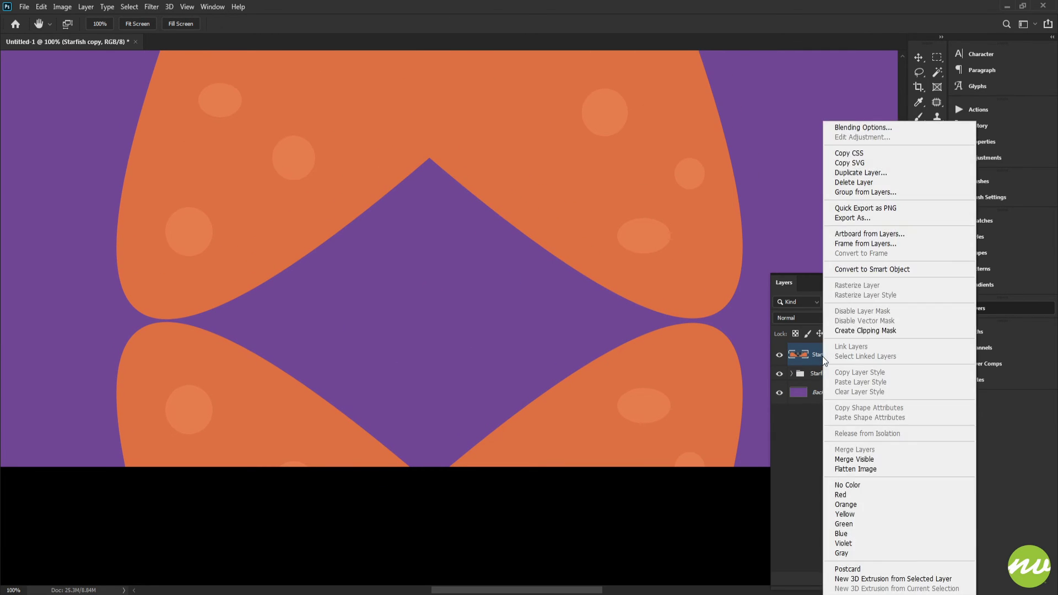
pyautogui.click(860, 269)
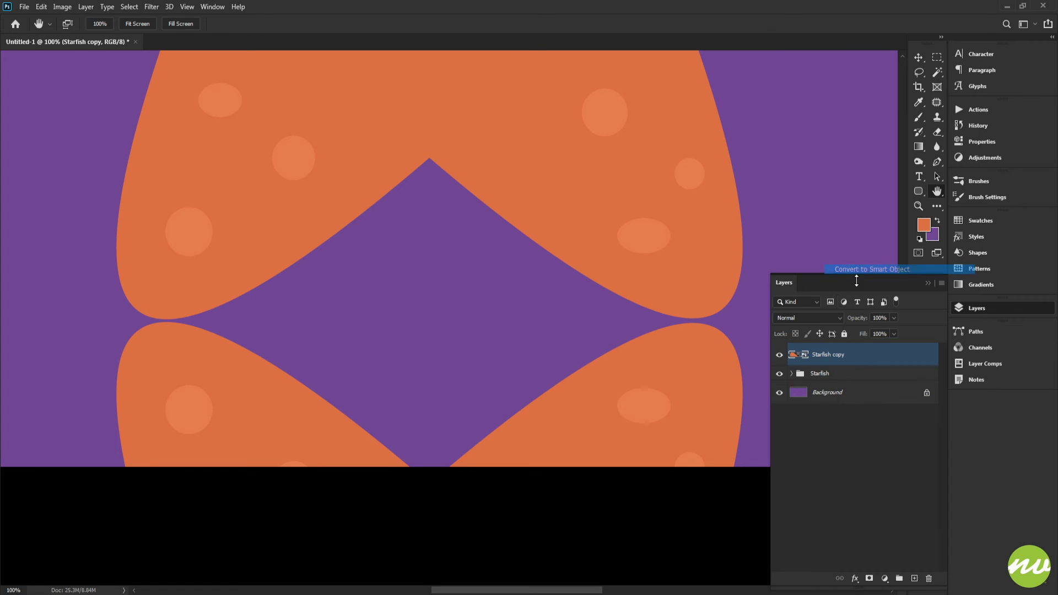
pyautogui.doubleClick(825, 355)
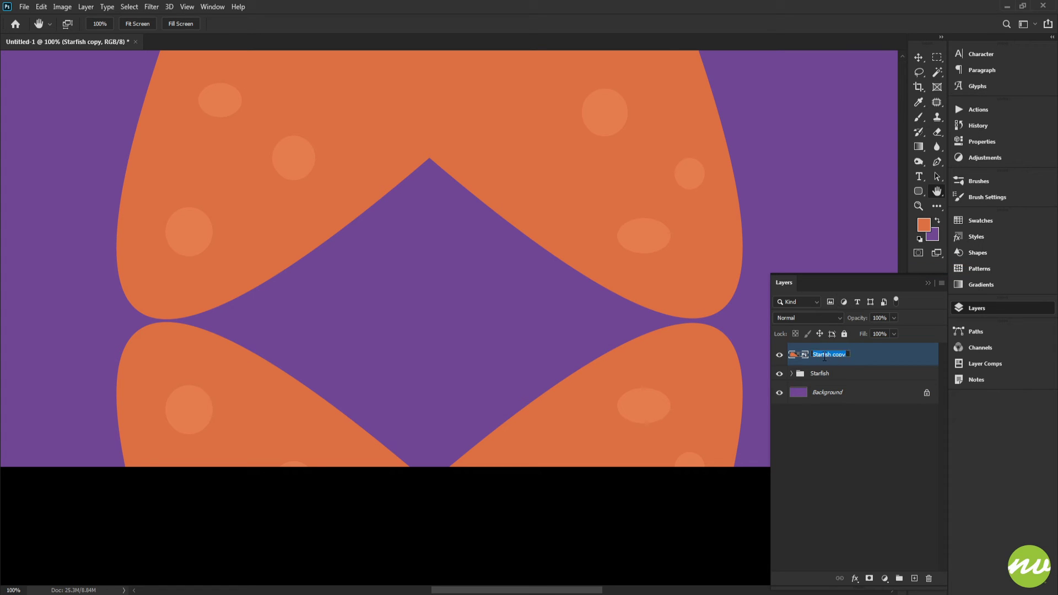
pyautogui.write('Reflection')
pyautogui.press('Return')
# Step: Place the Reflection layer in a new group named Reflection
pyautogui.doubleClick(823, 357)
pyautogui.hotkey('ctrl', 'c')
pyautogui.keyDown('alt'); pyautogui.click(898, 578); pyautogui.keyUp('alt')
pyautogui.hotkey('ctrl', 'v')
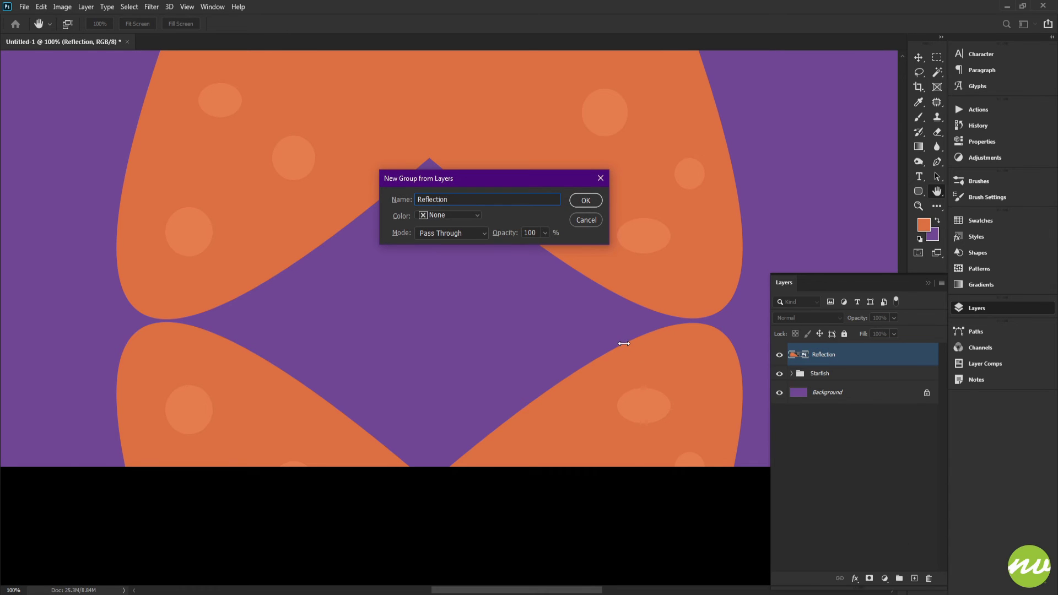
pyautogui.press('Return')
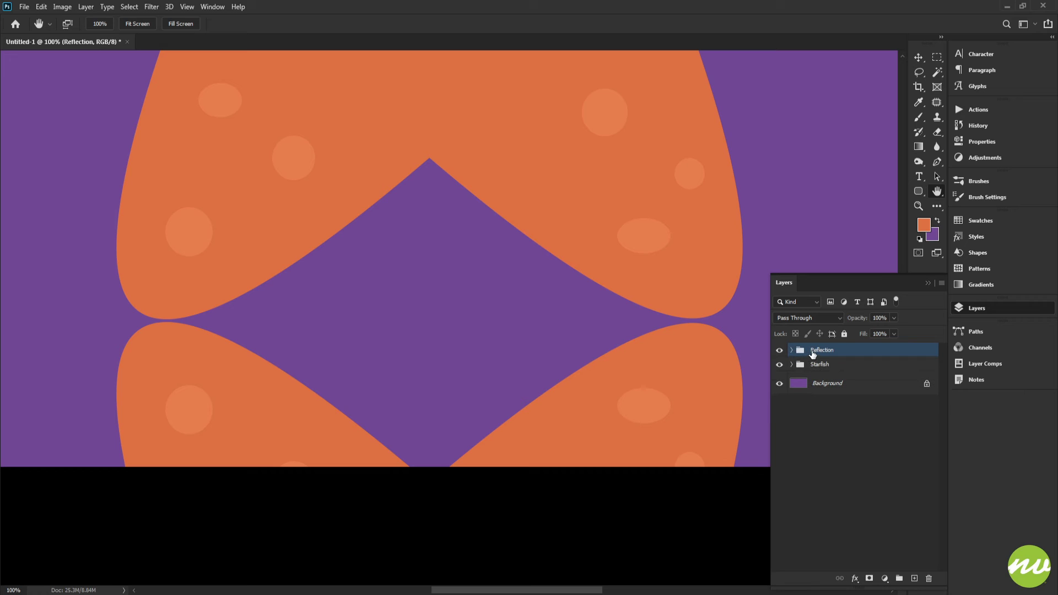
# Step: Move the Reflection group inside the Starfish group and place it below the Star layer
pyautogui.moveTo(816, 353); pyautogui.dragTo(811, 365)
pyautogui.click(792, 350)
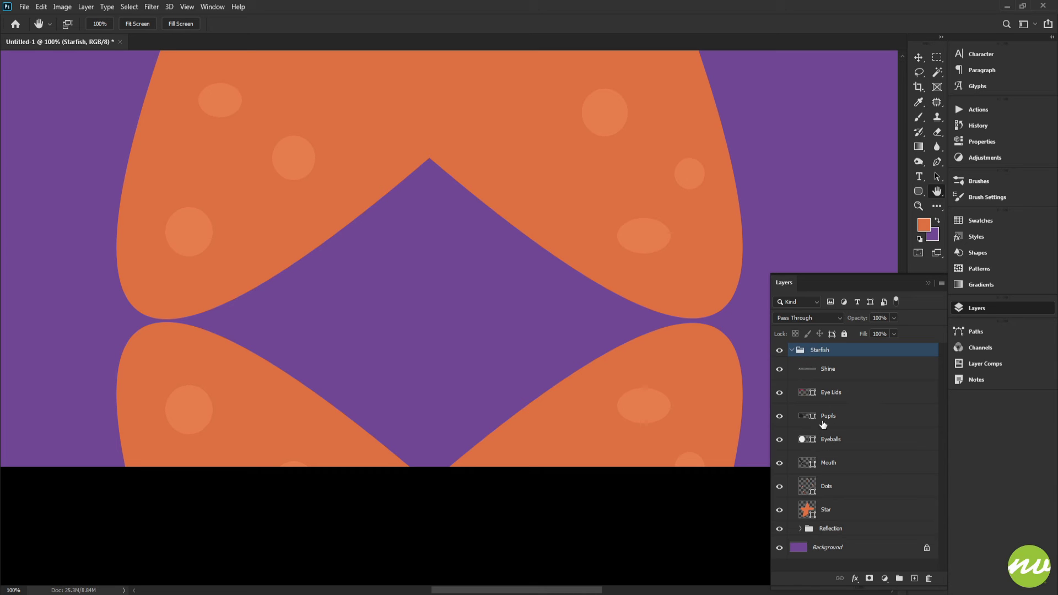
pyautogui.moveTo(814, 492); pyautogui.dragTo(819, 364)
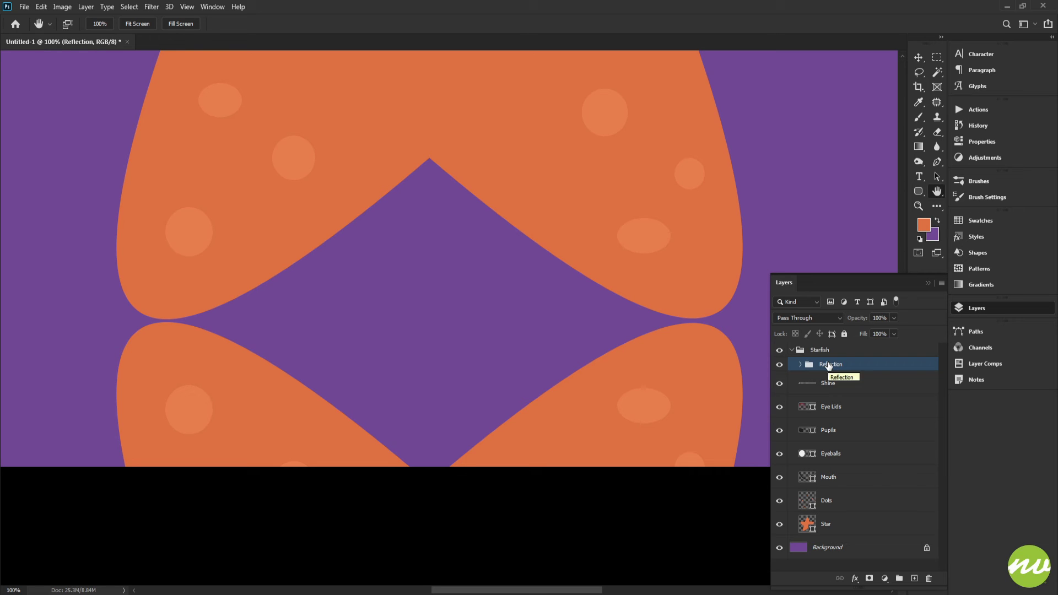
pyautogui.moveTo(828, 364)
pyautogui.mouseDown()
pyautogui.moveTo(822, 336)
pyautogui.moveTo(825, 365)
pyautogui.mouseUp()
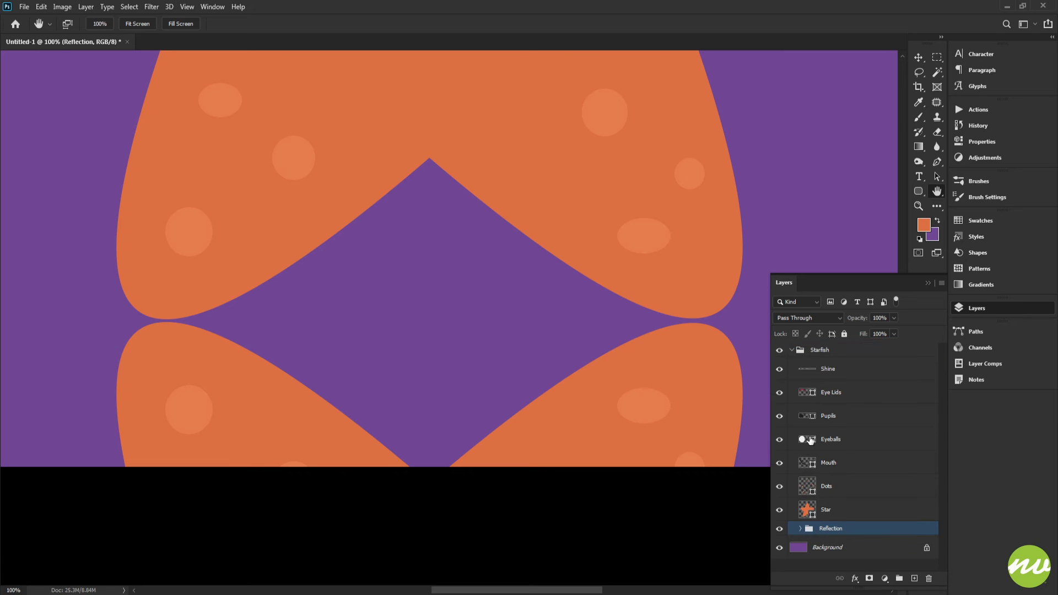
# Step: Apply a Gaussian Blur with a 1.5 pixel radius to the Reflection smart object inside the Reflection group
pyautogui.click(802, 529)
pyautogui.scroll(-1, 832, 545)
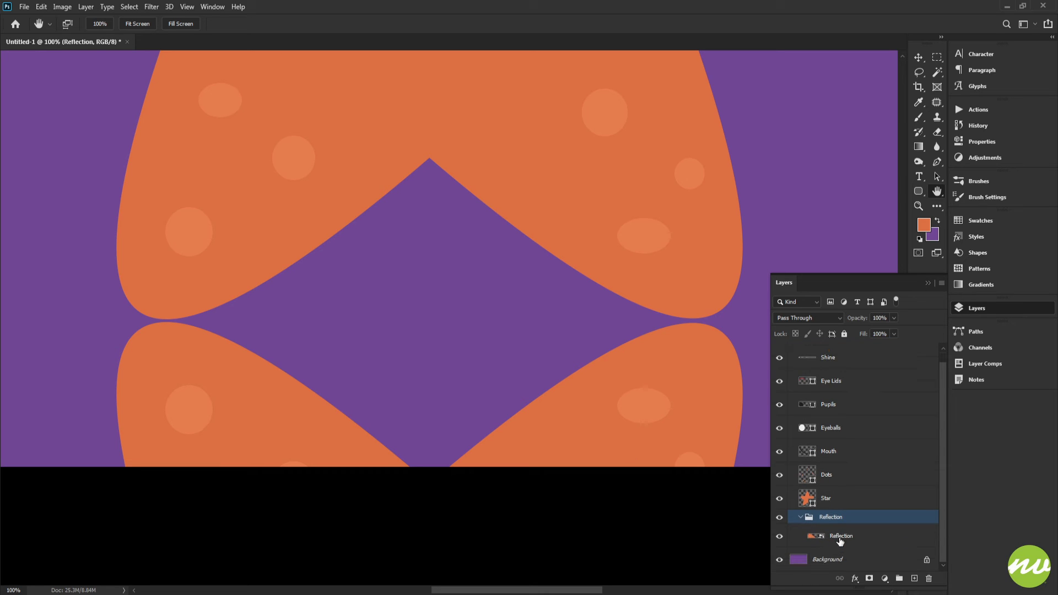
pyautogui.click(841, 539)
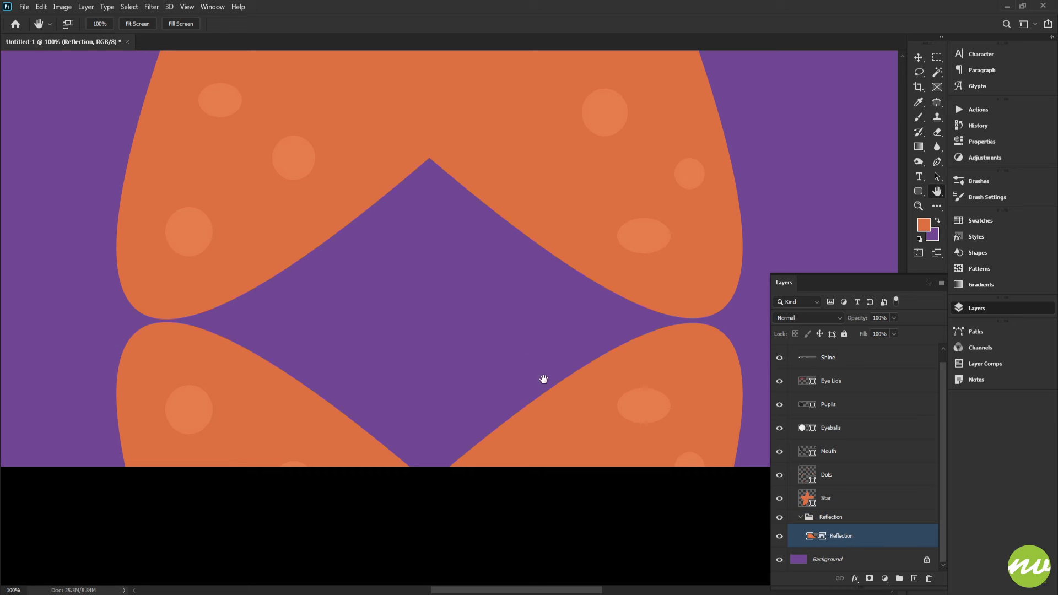
pyautogui.click(153, 7)
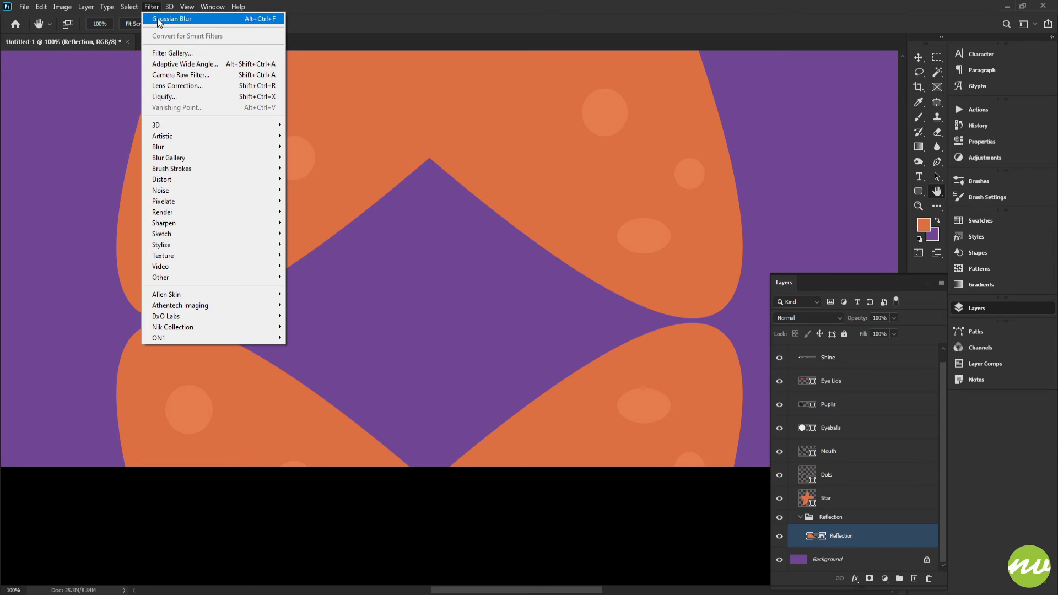
pyautogui.moveTo(166, 146)
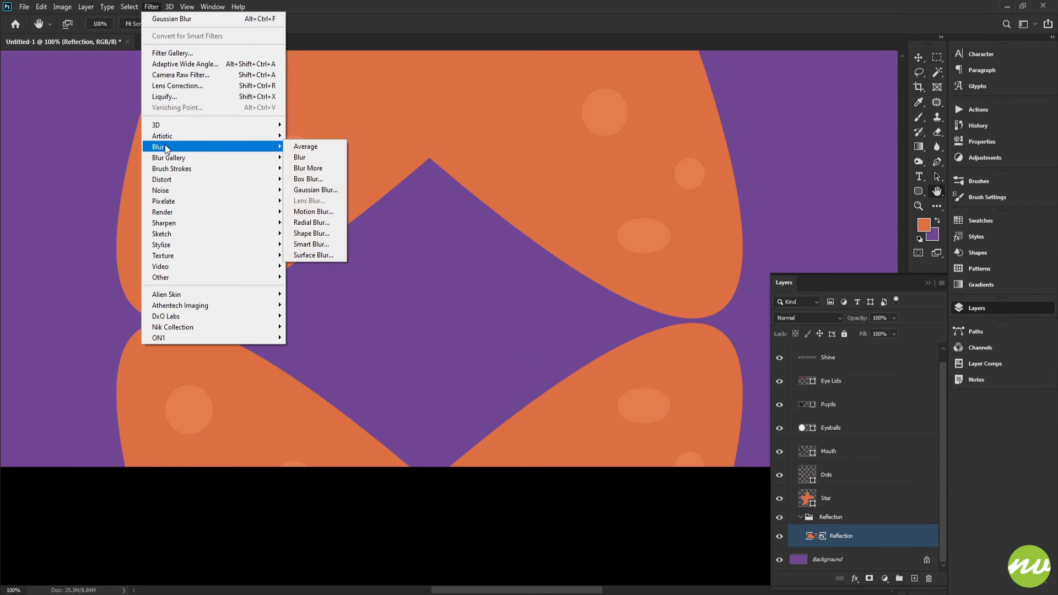
pyautogui.click(315, 189)
pyautogui.moveTo(34, 260)
pyautogui.mouseDown()
pyautogui.moveTo(67, 260)
pyautogui.moveTo(36, 259)
pyautogui.mouseUp()
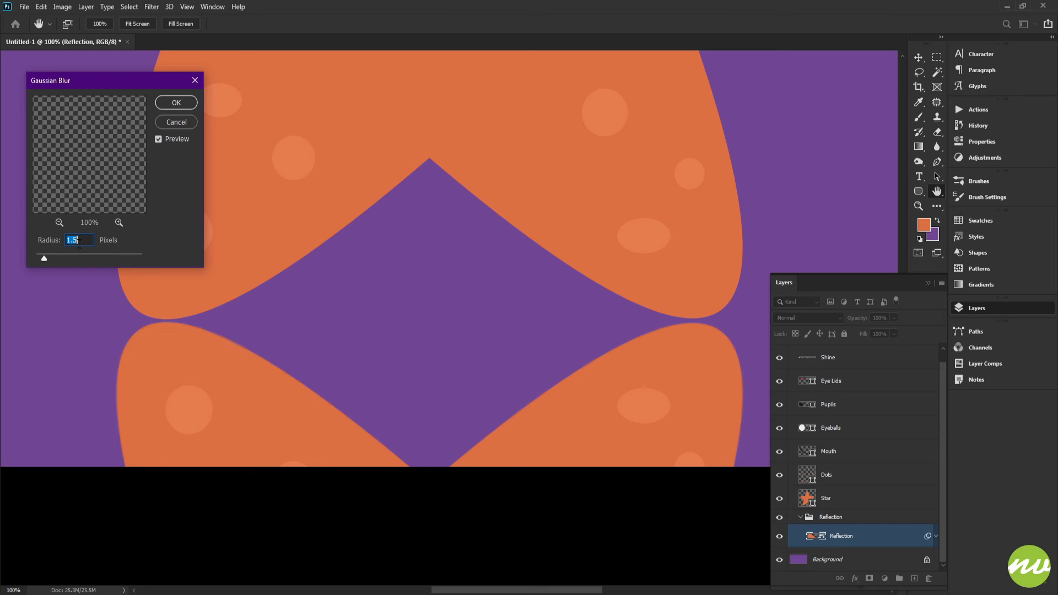
pyautogui.click(177, 101)
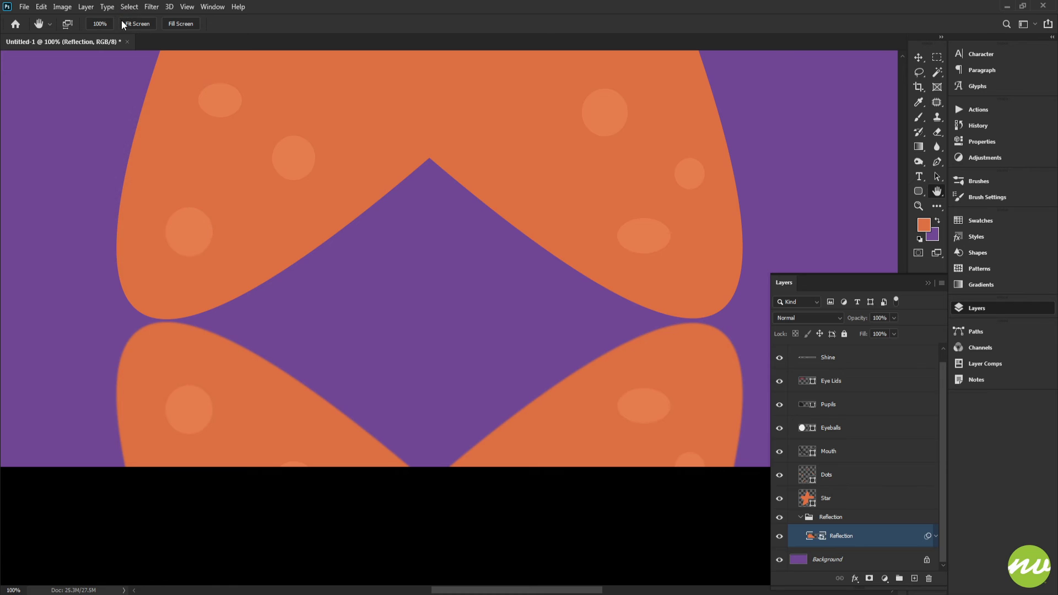
# Step: Lower the Reflection layer's opacity, trying 25% and settling on 20%
pyautogui.click(122, 24)
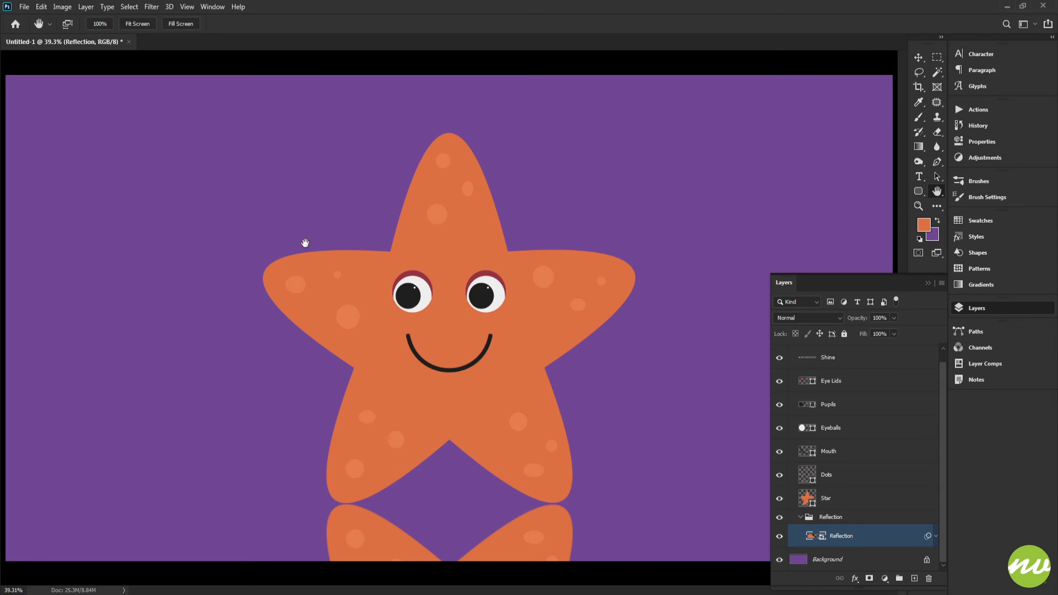
pyautogui.click(100, 24)
pyautogui.scroll(-5, 408, 317)
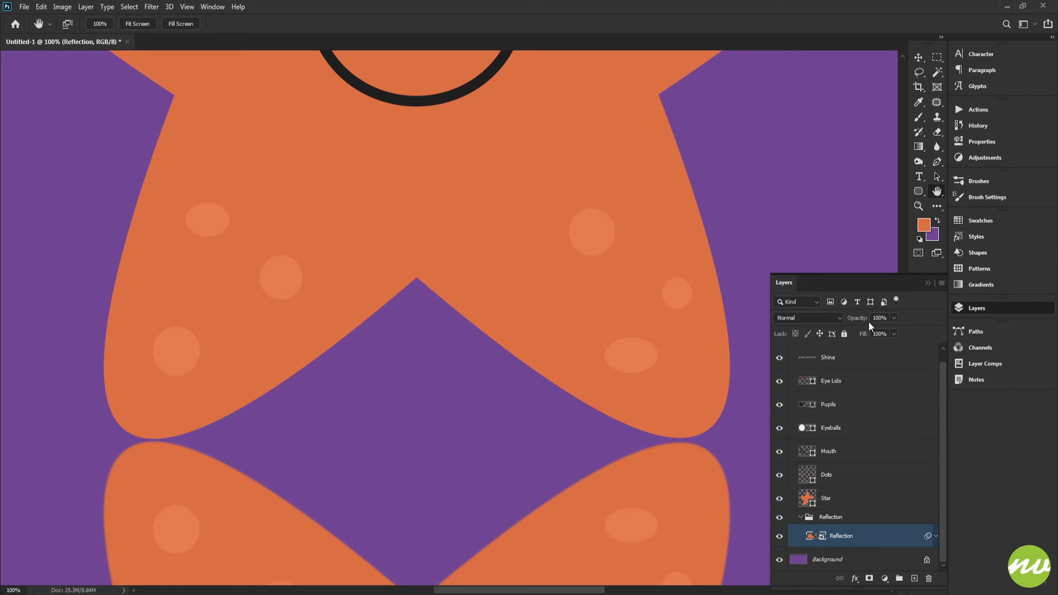
pyautogui.press('2')
pyautogui.press('5')
pyautogui.scroll(-3, 650, 395)
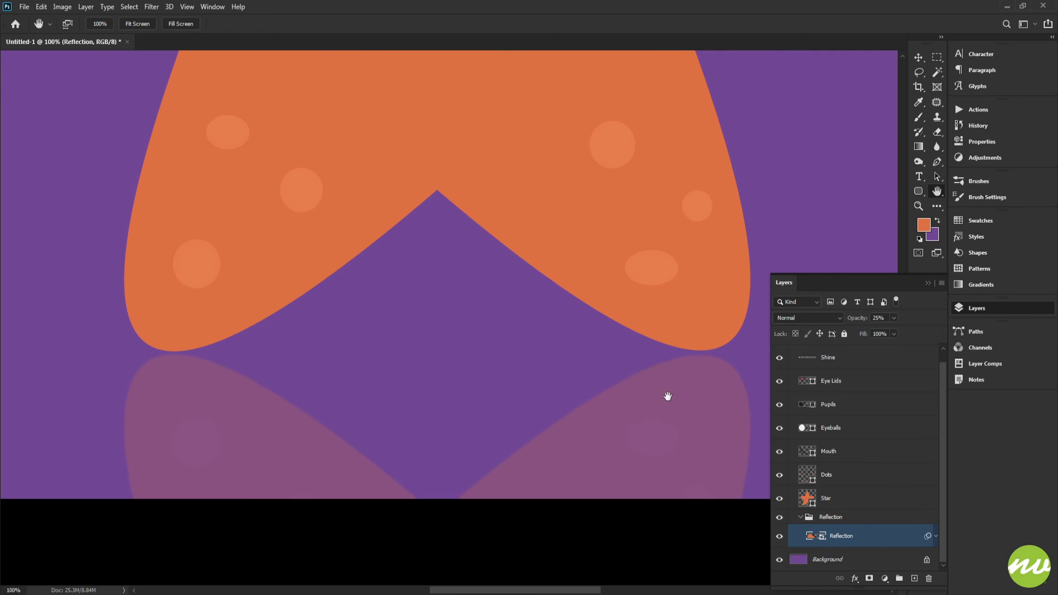
pyautogui.moveTo(697, 386); pyautogui.dragTo(673, 418)
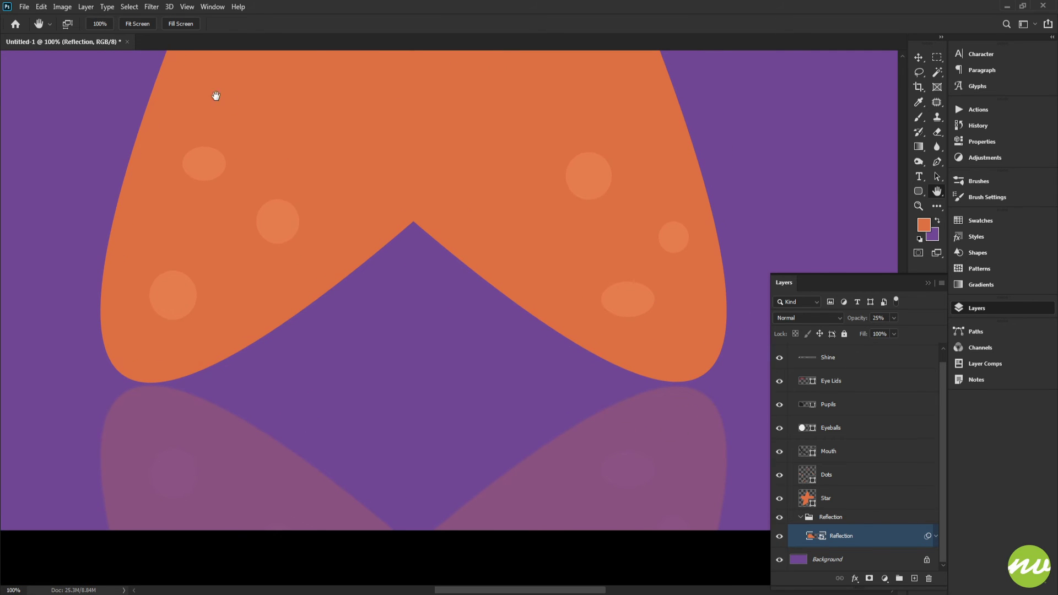
pyautogui.click(137, 24)
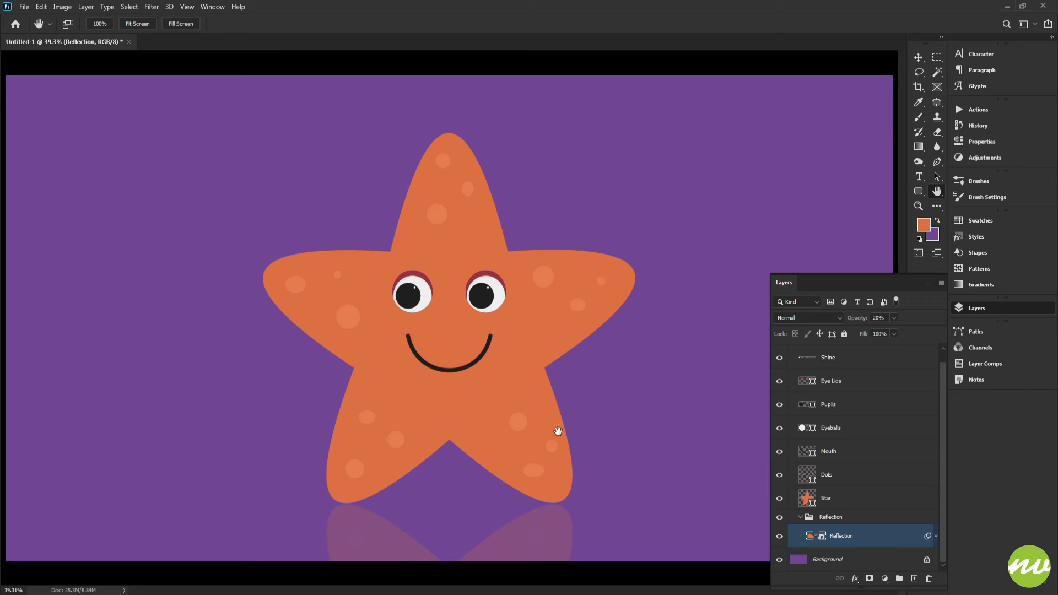
pyautogui.click(99, 24)
pyautogui.scroll(-5, 490, 379)
pyautogui.scroll(1, 562, 356)
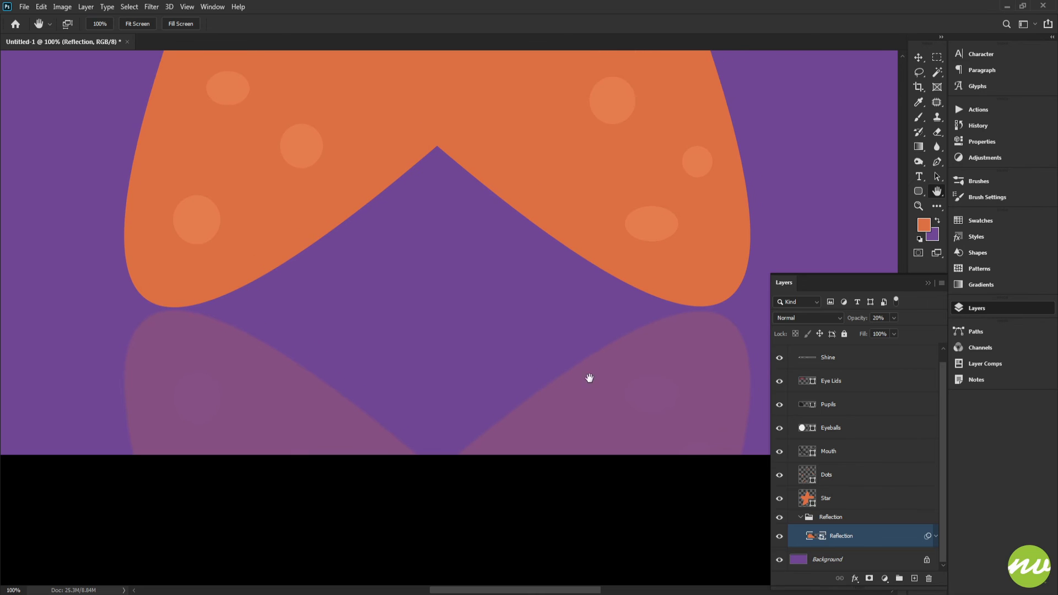
# Step: Collapse the Reflection and Starfish groups, and inspect the starfish's upper arm, eyes and side arm at 100% zoom
pyautogui.click(801, 518)
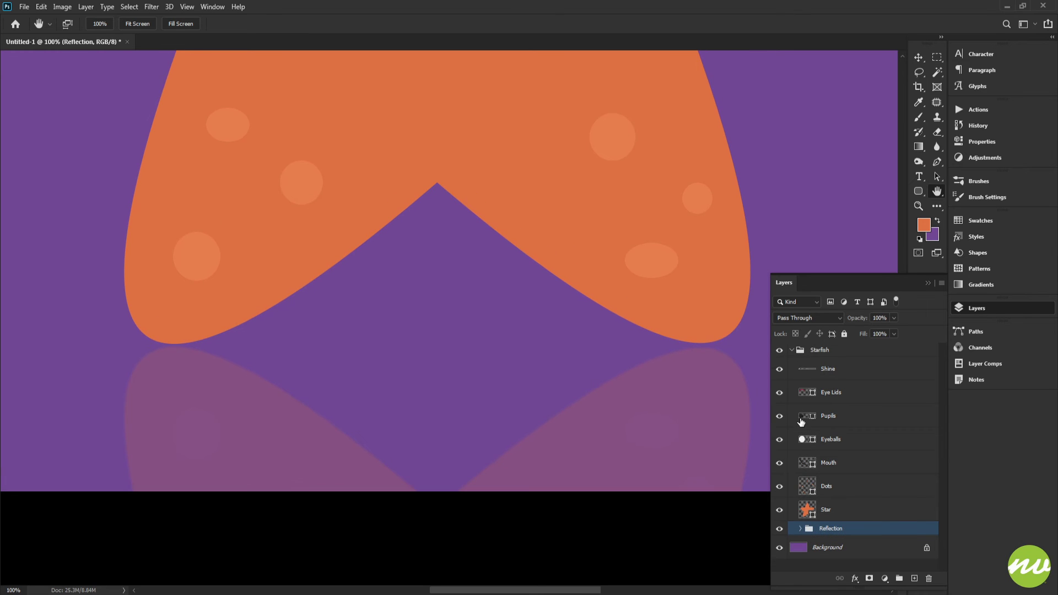
pyautogui.click(792, 351)
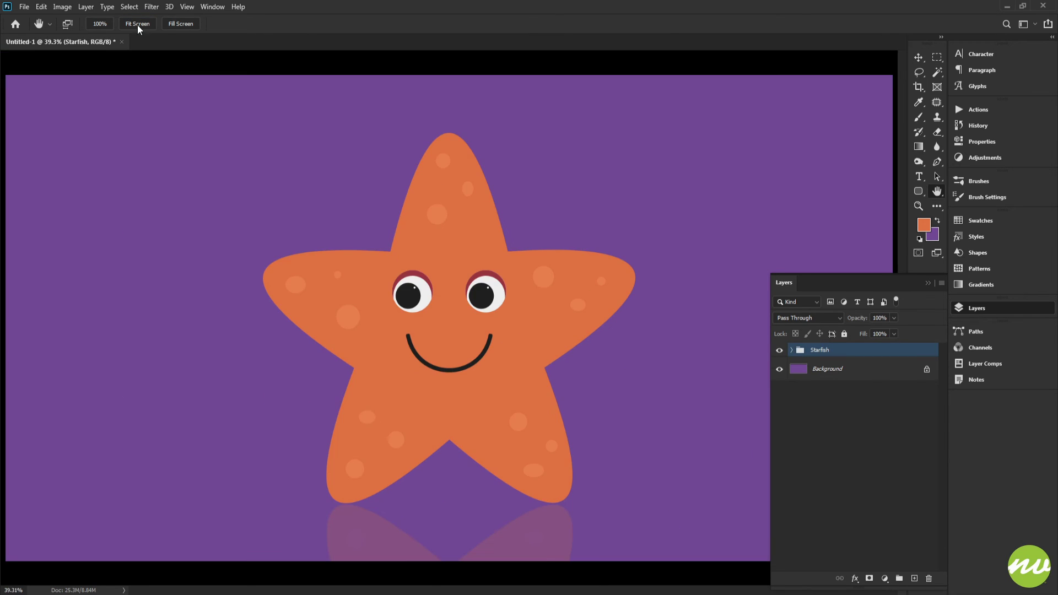
pyautogui.click(137, 24)
pyautogui.click(100, 24)
pyautogui.moveTo(397, 144)
pyautogui.mouseDown()
pyautogui.moveTo(402, 167)
pyautogui.moveTo(369, 301)
pyautogui.mouseUp()
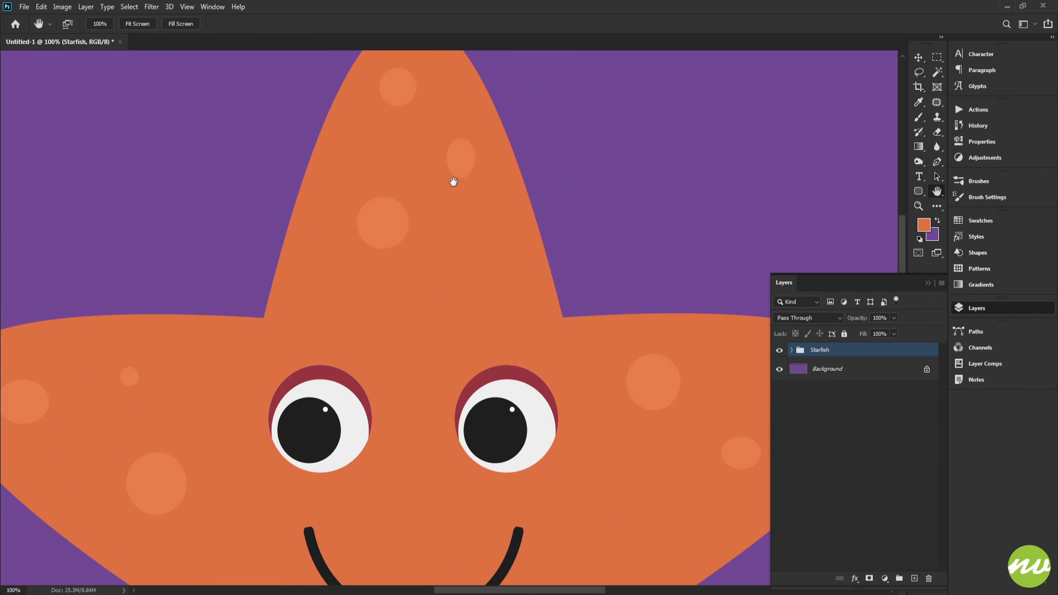
pyautogui.moveTo(449, 47); pyautogui.dragTo(449, 123)
pyautogui.moveTo(571, 360); pyautogui.dragTo(418, 180)
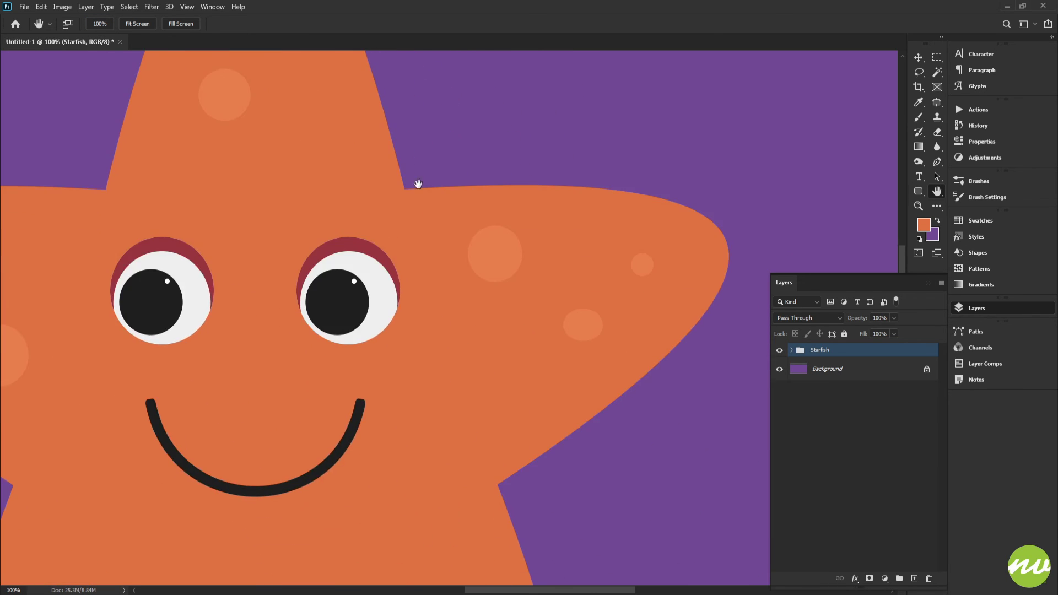
pyautogui.moveTo(542, 186); pyautogui.dragTo(583, 265)
pyautogui.moveTo(449, 201); pyautogui.dragTo(458, 239)
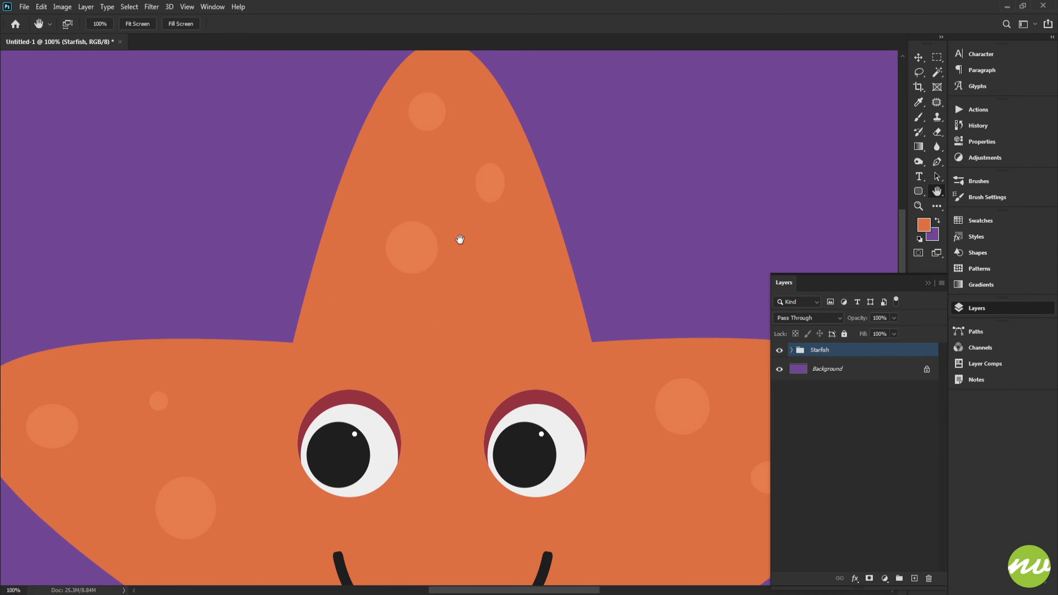
# Step: Add a Stroke layer style to the Dots layer in the Starfish group
pyautogui.click(794, 351)
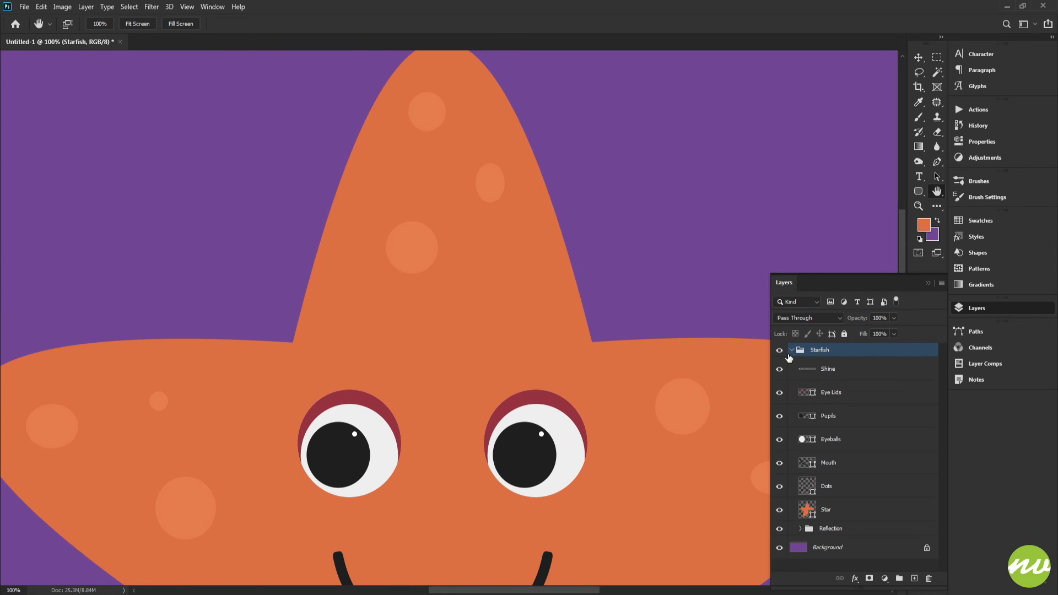
pyautogui.moveTo(671, 401)
pyautogui.mouseDown()
pyautogui.moveTo(665, 376)
pyautogui.moveTo(657, 397)
pyautogui.mouseUp()
pyautogui.click(822, 483)
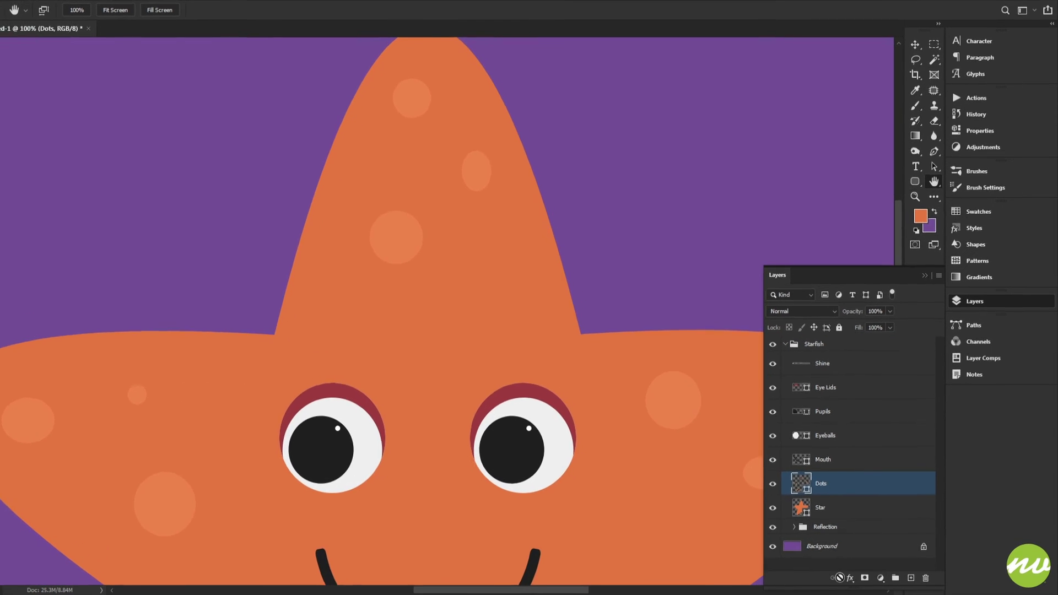
pyautogui.click(851, 577)
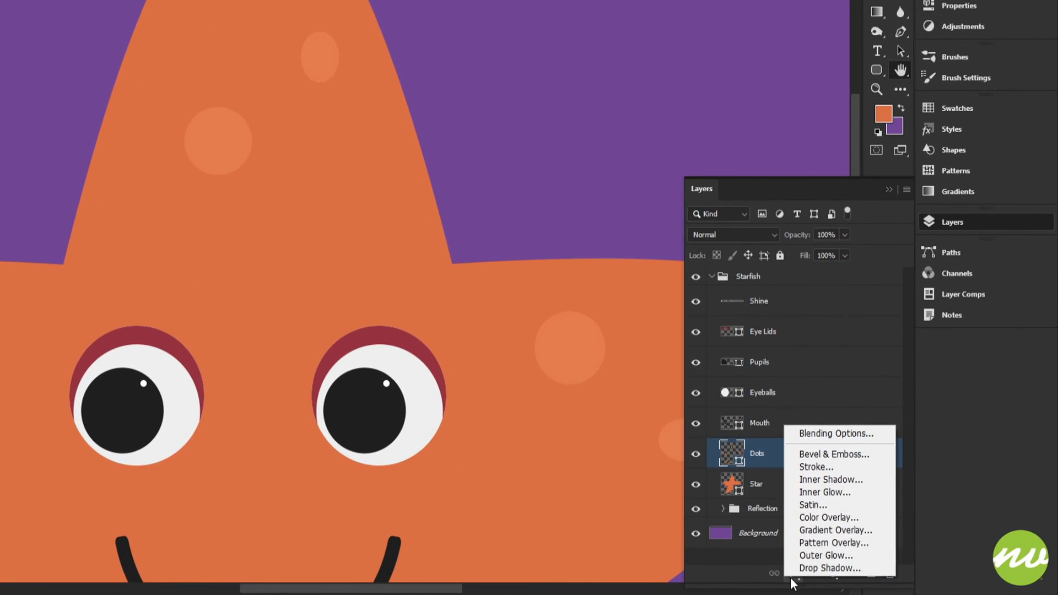
pyautogui.click(804, 468)
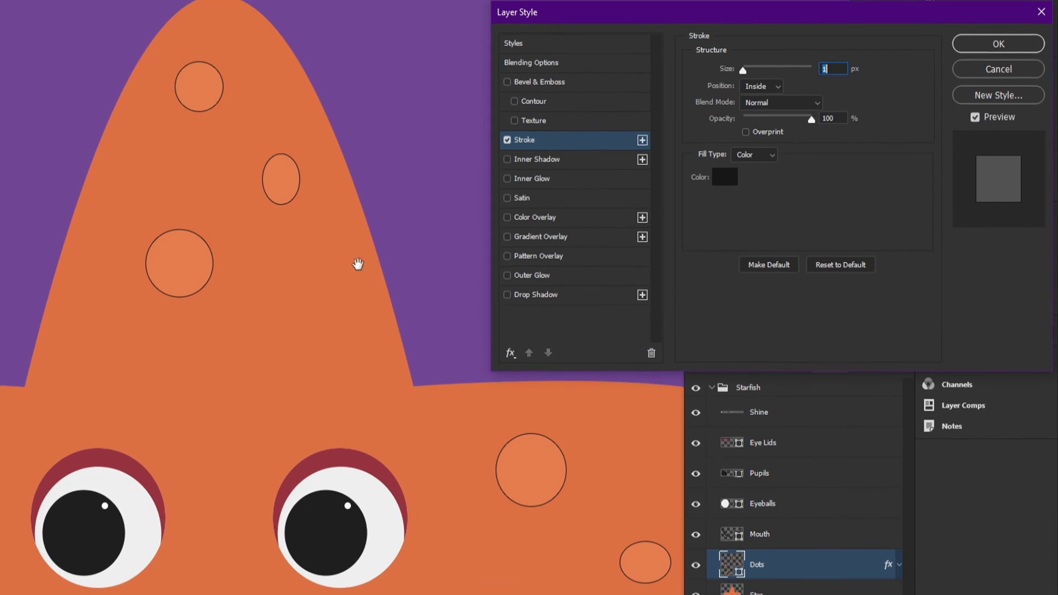
# Step: Set the dots' stroke colour to a darker shade of the star's sampled orange, #c76a3d
pyautogui.click(725, 181)
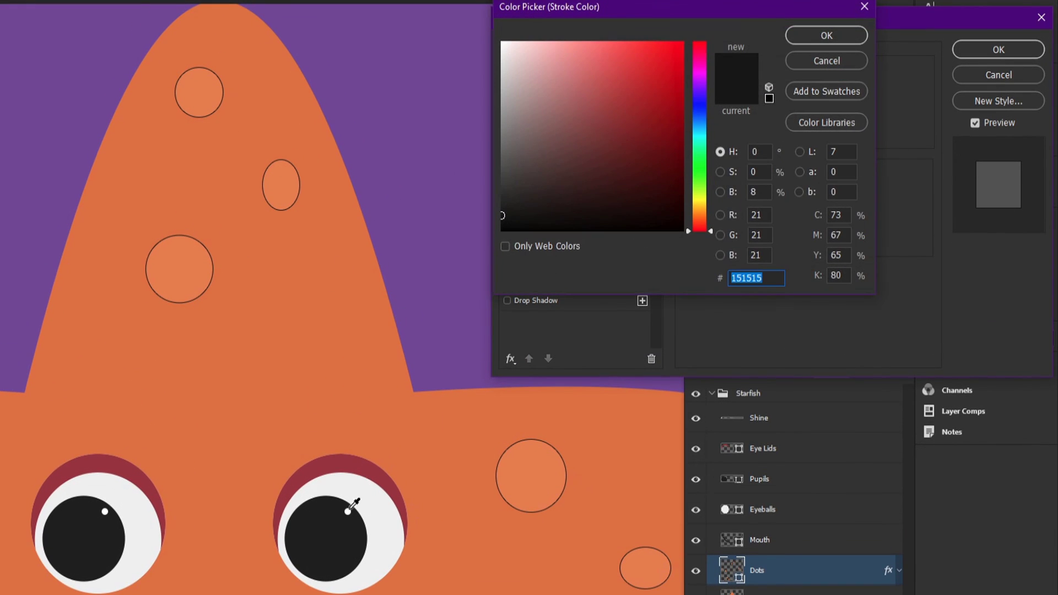
pyautogui.click(304, 269)
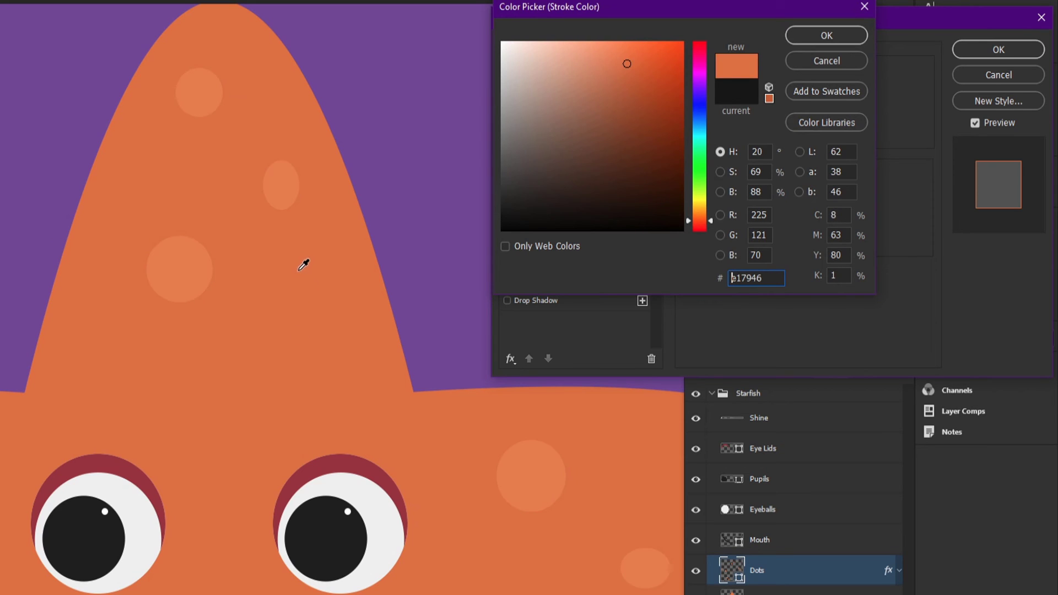
pyautogui.click(629, 73)
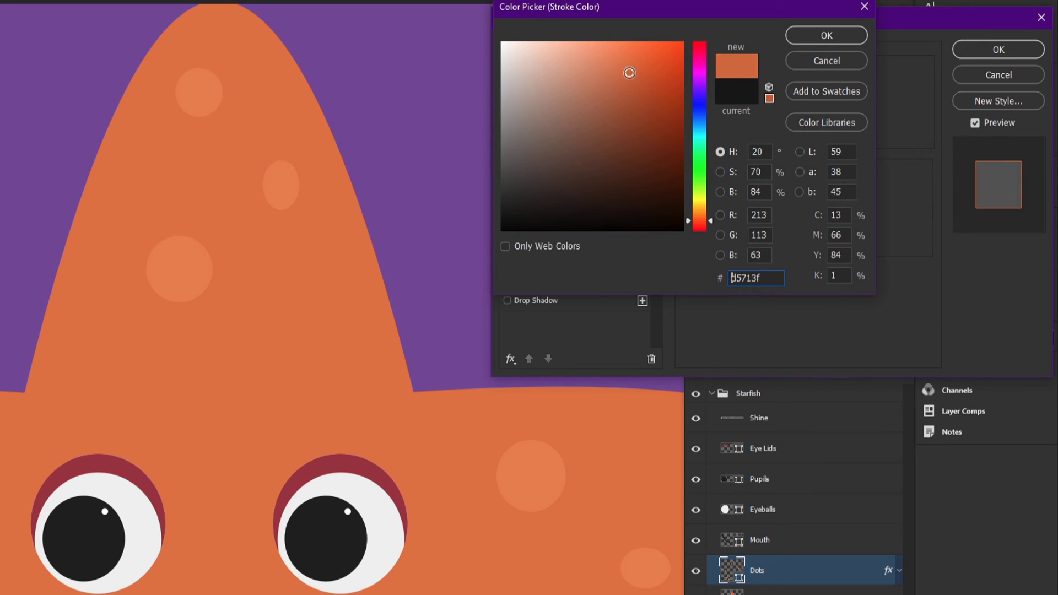
pyautogui.moveTo(629, 73); pyautogui.dragTo(629, 83)
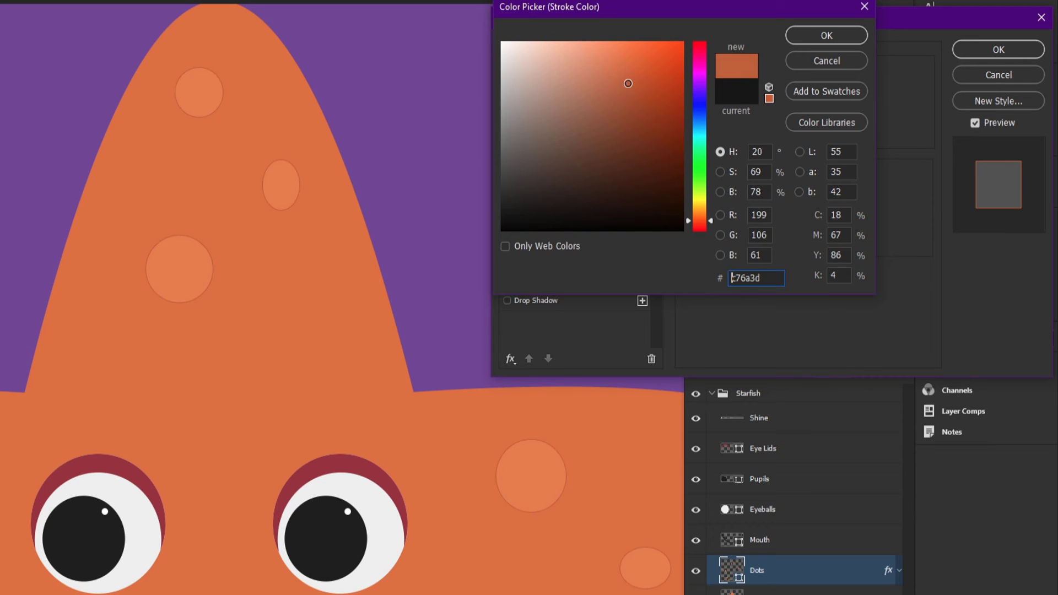
pyautogui.click(818, 38)
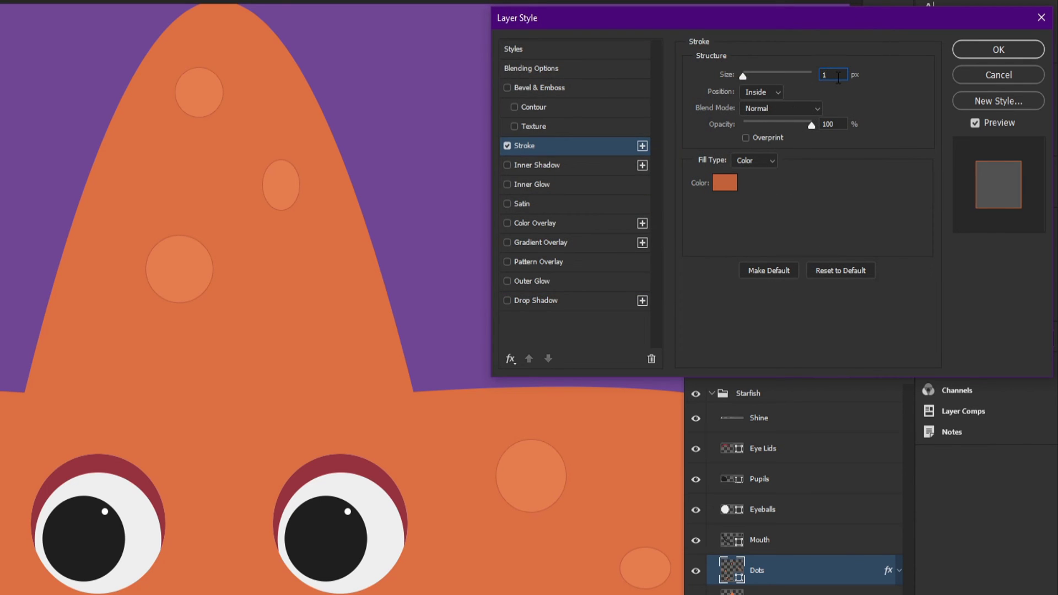
# Step: Compare stroke sizes on the dots, set the size to 1 px, and apply the layer style
pyautogui.press('Up')
pyautogui.press('Down')
pyautogui.press('Up')
pyautogui.press('Tab')
pyautogui.press('Down')
pyautogui.press('Up')
pyautogui.press('Up')
pyautogui.press('Down')
pyautogui.press('Down')
pyautogui.press('Up')
pyautogui.press('Up')
pyautogui.press('Down')
pyautogui.press('Down')
pyautogui.press('Up')
pyautogui.click(840, 75)
pyautogui.press('Down')
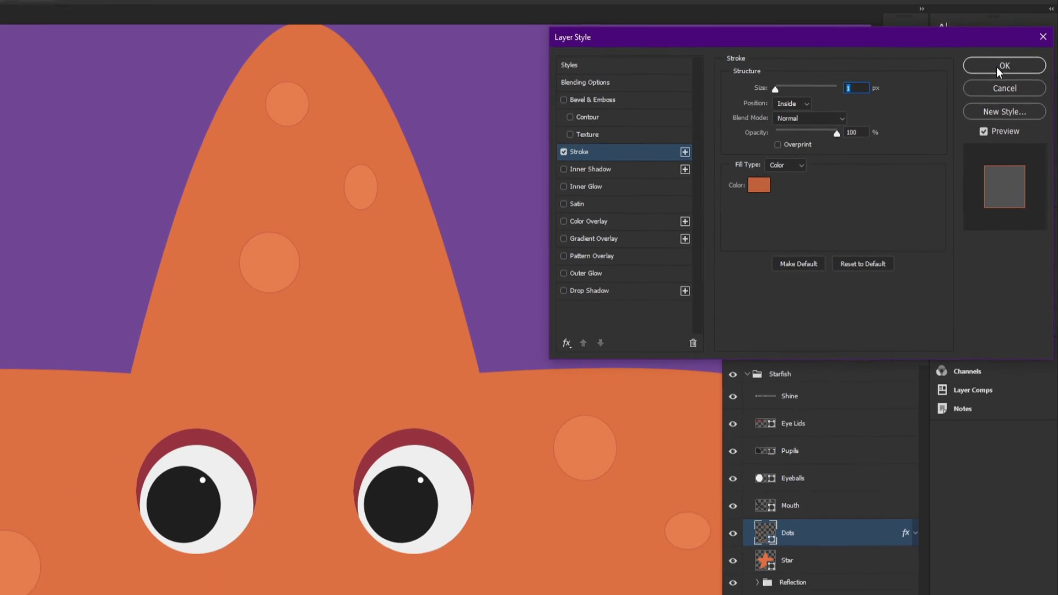
pyautogui.click(1003, 66)
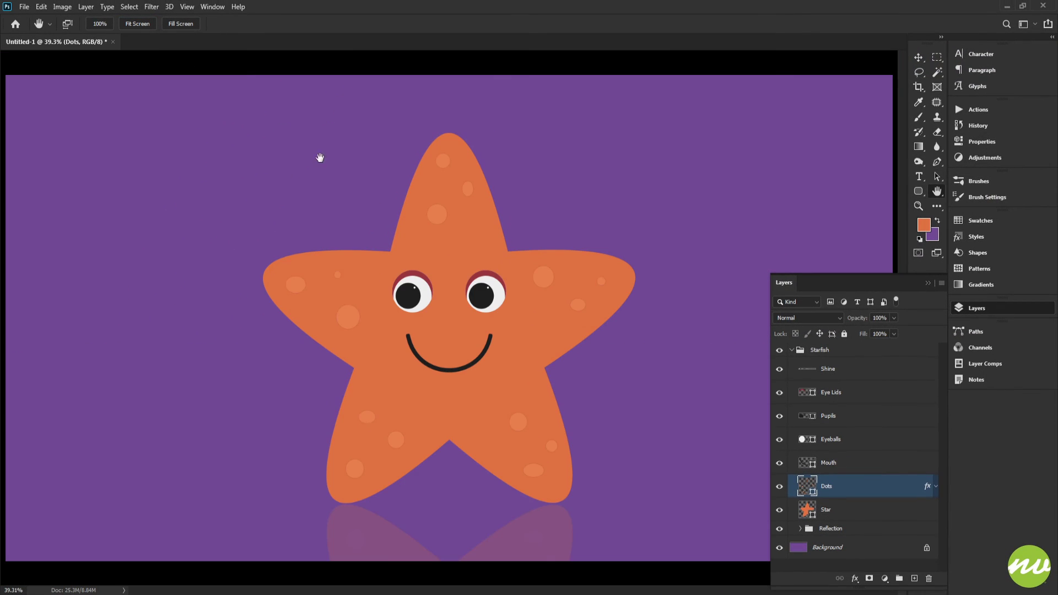
# Step: Add a Stroke layer style to the Star layer and sample the pupil's near-black, #1f1f1f, as its colour
pyautogui.click(100, 23)
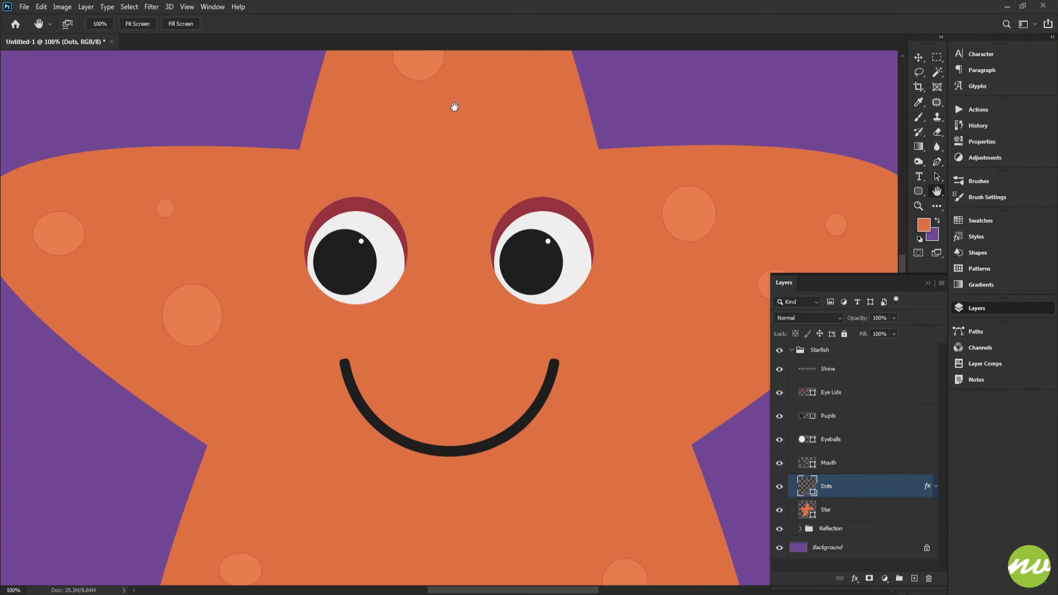
pyautogui.scroll(5, 453, 106)
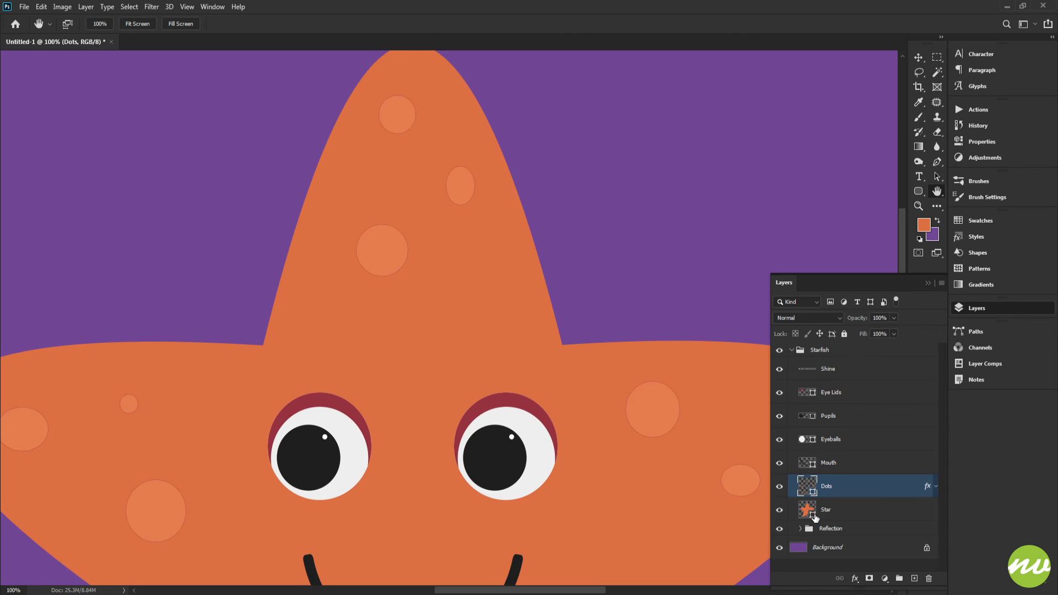
pyautogui.click(814, 515)
pyautogui.moveTo(656, 394); pyautogui.dragTo(619, 317)
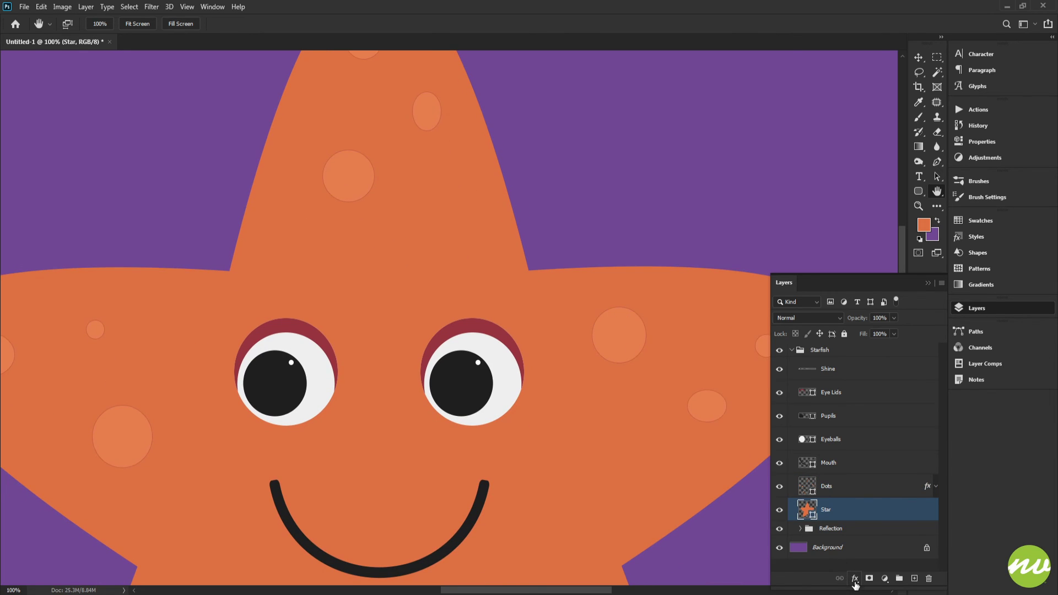
pyautogui.click(854, 580)
pyautogui.click(859, 497)
pyautogui.click(360, 461)
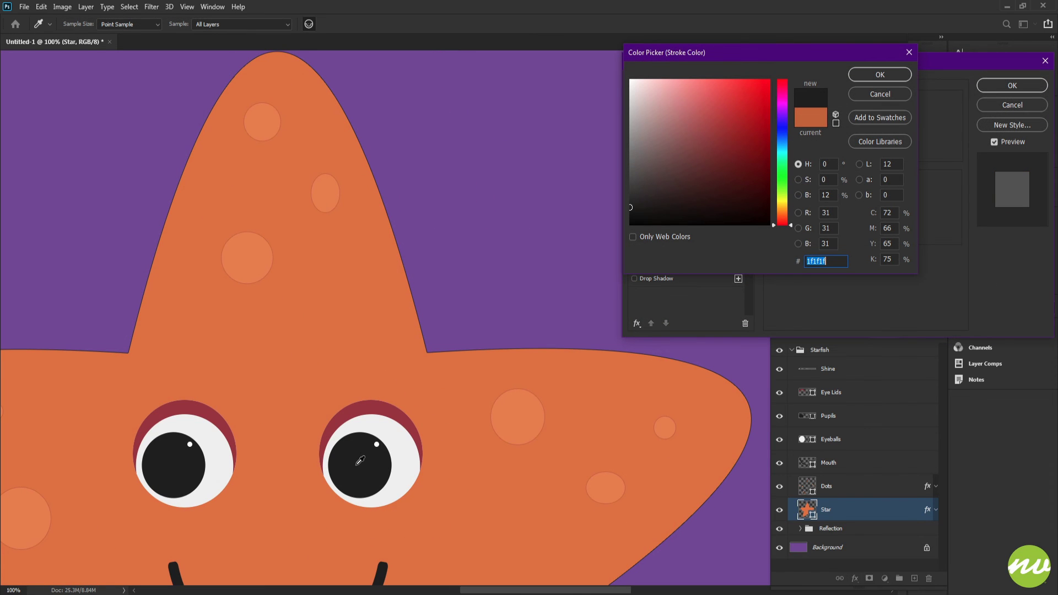
pyautogui.click(879, 75)
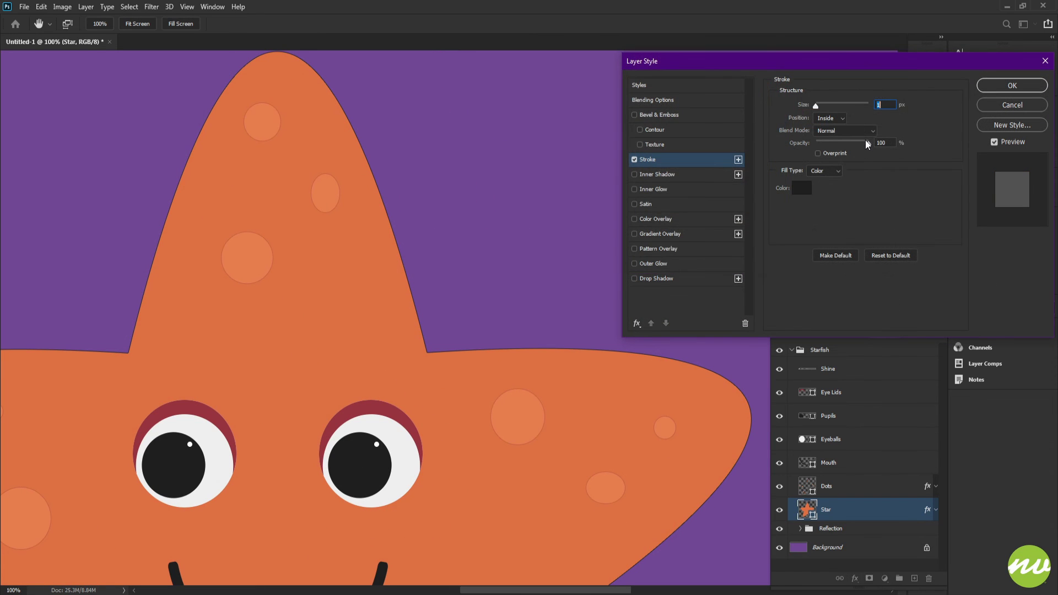
# Step: Compare a 2 px outline on the whole star, set the stroke size to 1 px, and apply the layer style
pyautogui.doubleClick(879, 105)
pyautogui.write('2')
pyautogui.hotkey('ctrl', '0')
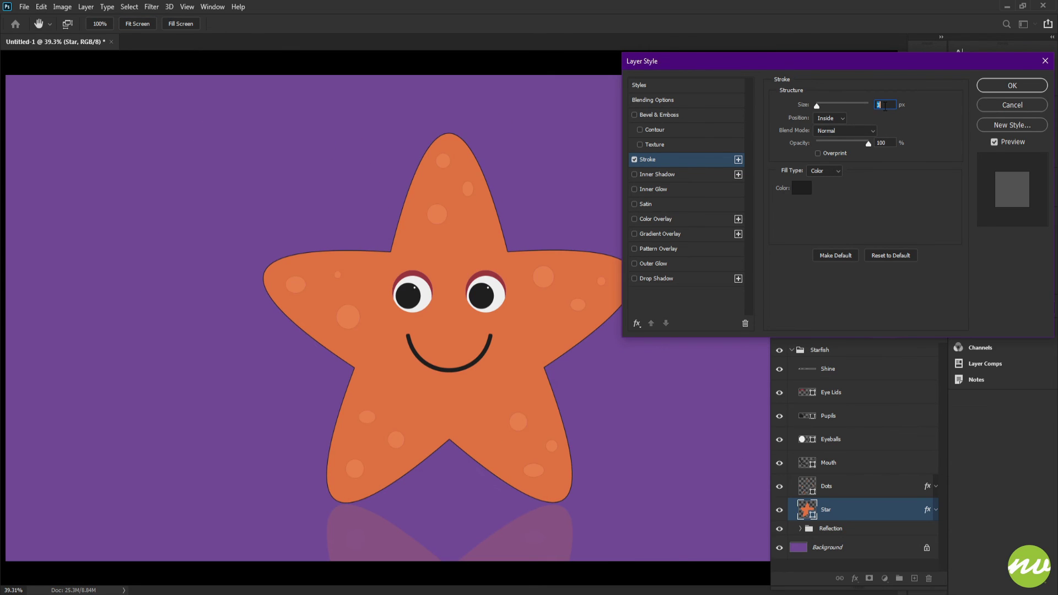
pyautogui.press('Down')
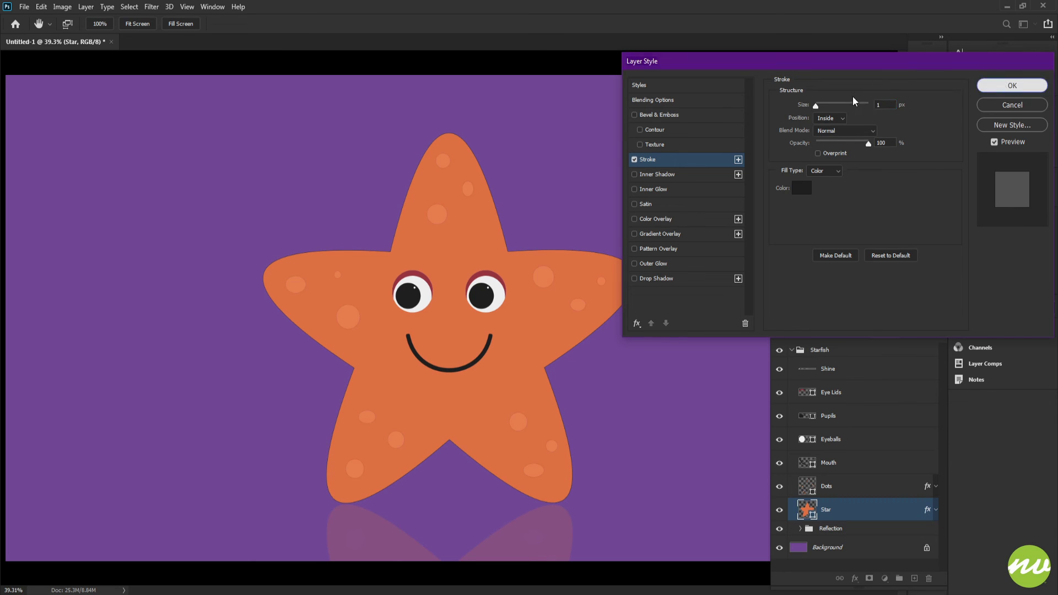
pyautogui.press('Return')
# Step: Inspect the star's outline at 100% zoom around the upper arm, the feet and the reflection
pyautogui.click(100, 24)
pyautogui.moveTo(586, 127); pyautogui.dragTo(531, 256)
pyautogui.moveTo(510, 193); pyautogui.dragTo(503, 279)
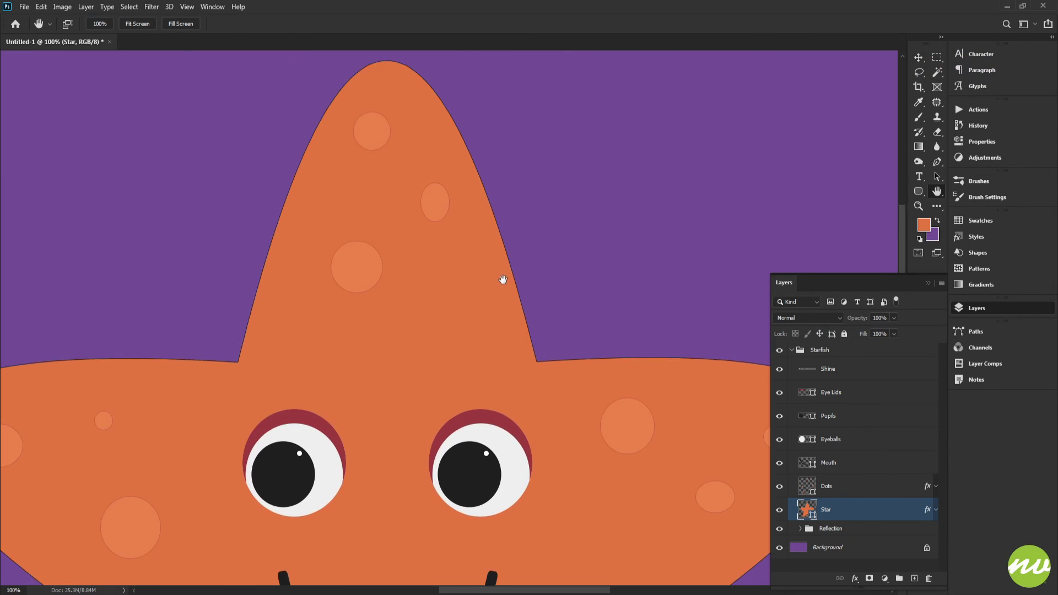
pyautogui.click(138, 23)
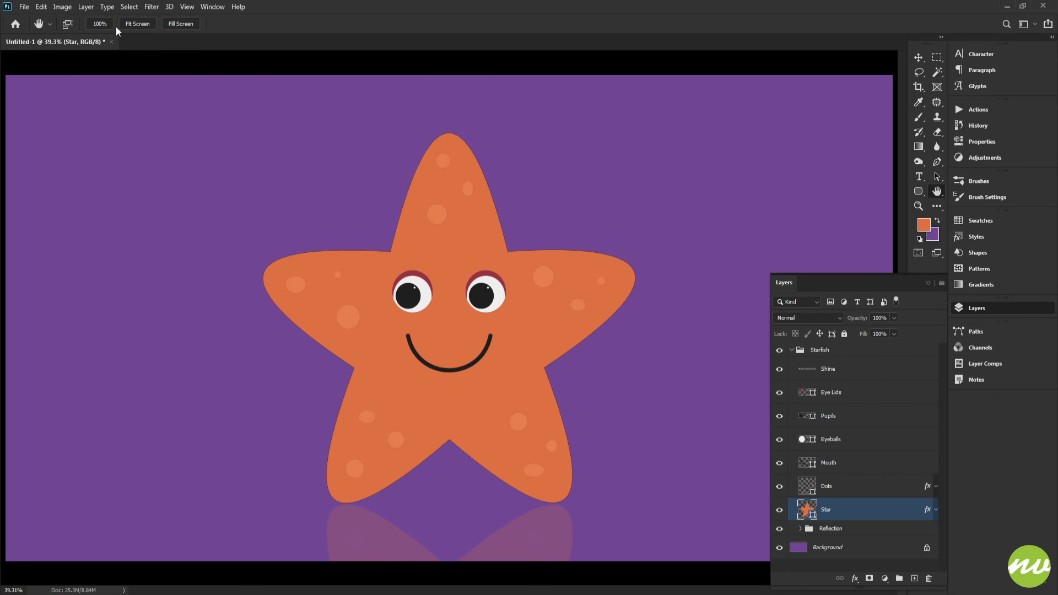
pyautogui.click(100, 24)
pyautogui.scroll(-5, 551, 284)
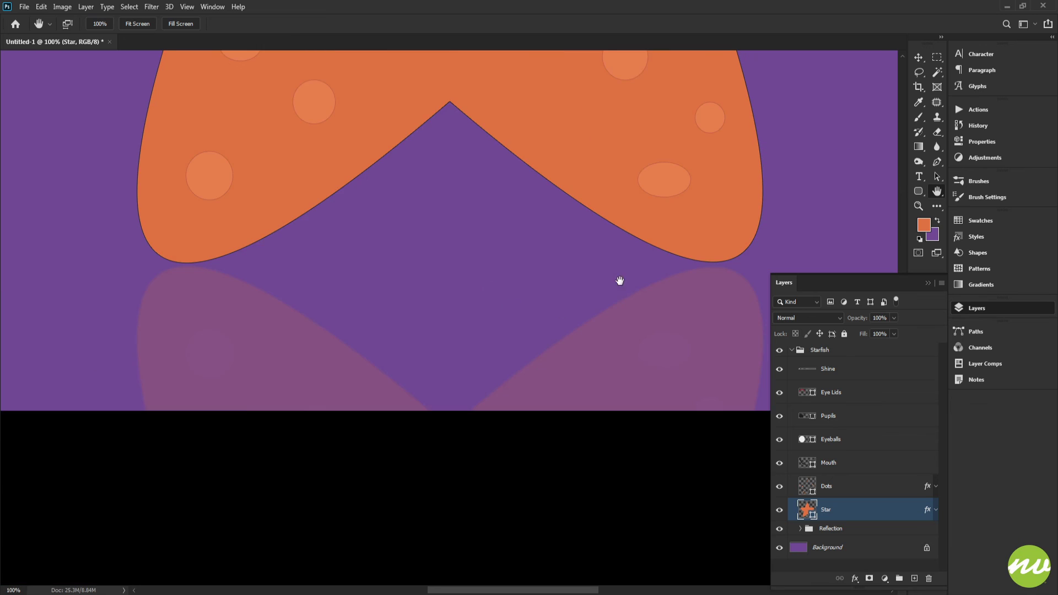
pyautogui.moveTo(618, 282); pyautogui.dragTo(595, 314)
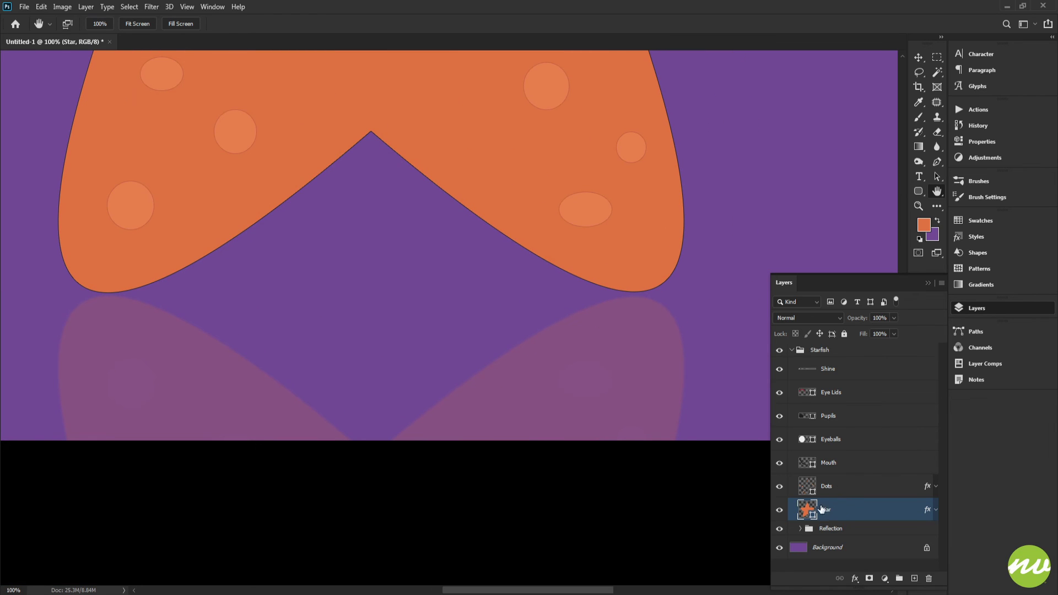
# Step: Delete the old Reflection layer from inside the Reflection group, keeping the group itself
pyautogui.click(791, 350)
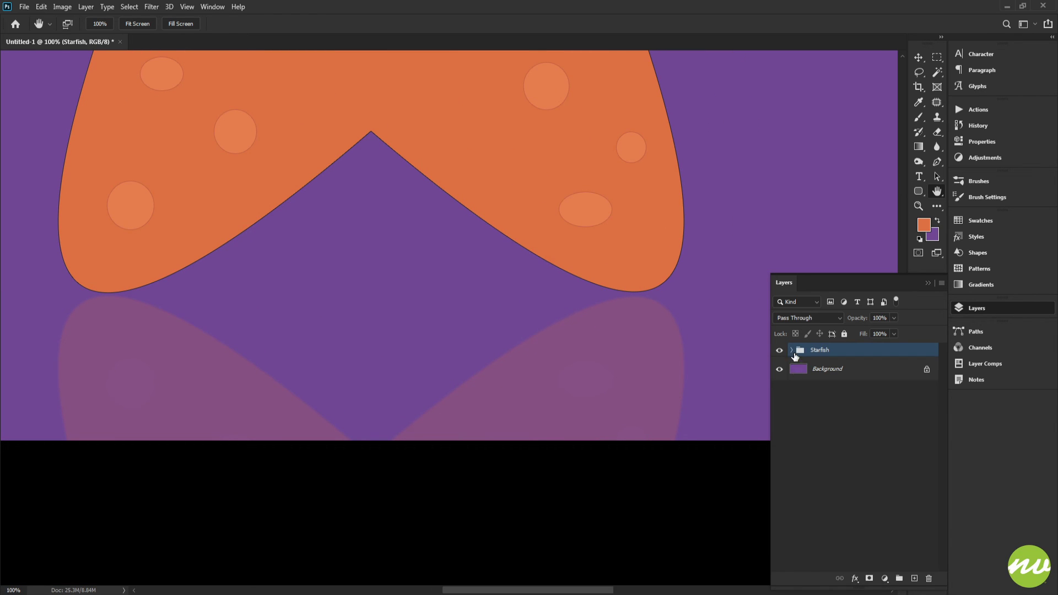
pyautogui.click(792, 350)
pyautogui.click(801, 529)
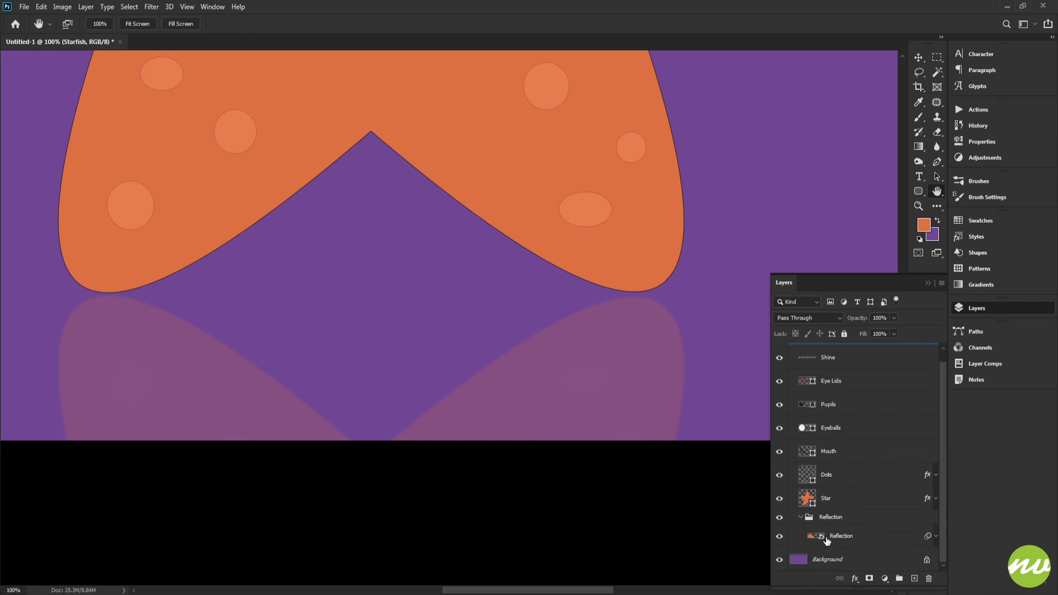
pyautogui.moveTo(828, 541); pyautogui.dragTo(930, 578)
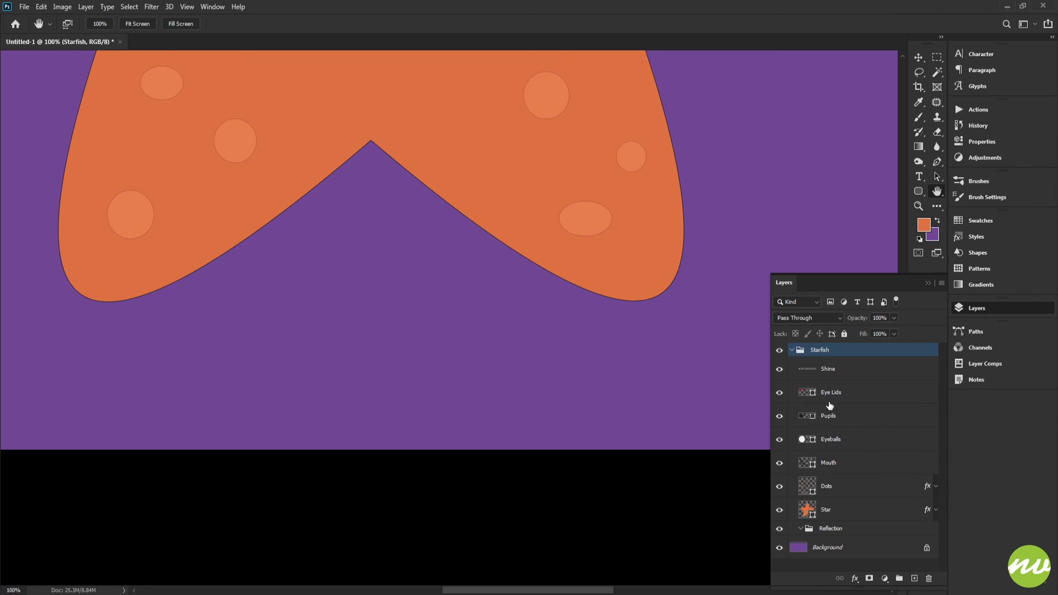
# Step: Duplicate all the starfish layers from Shine through Star into the empty Reflection group
pyautogui.click(826, 373)
pyautogui.keyDown('shift'); pyautogui.click(840, 512); pyautogui.keyUp('shift')
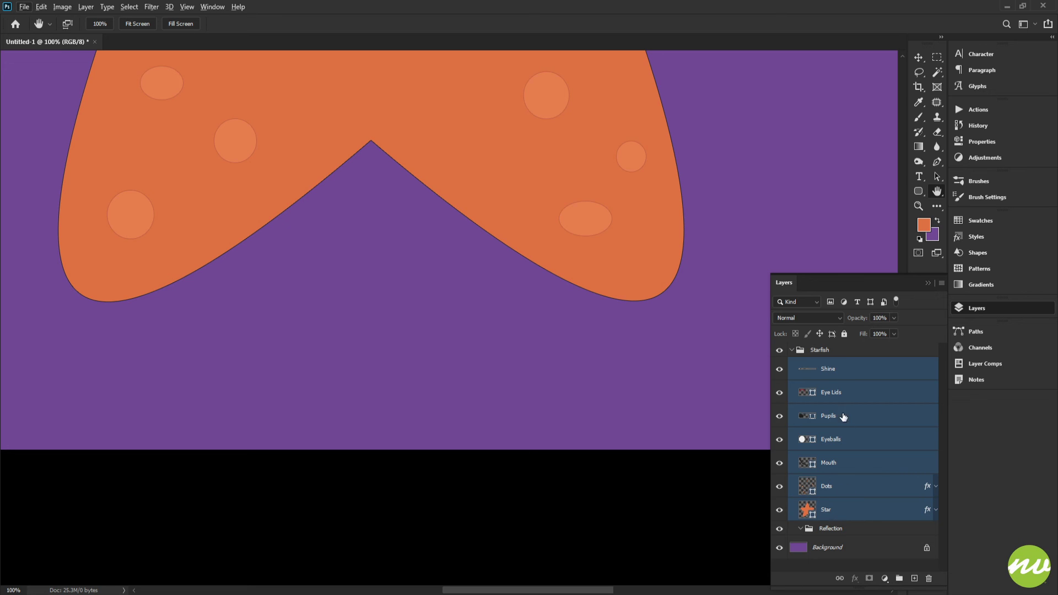
pyautogui.click(833, 378)
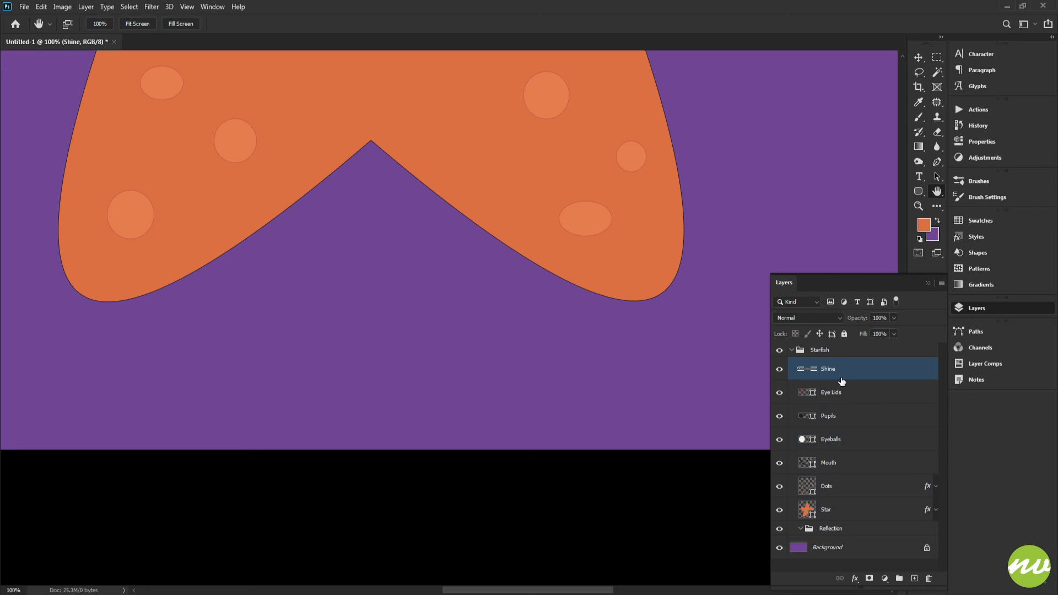
pyautogui.keyDown('shift'); pyautogui.click(846, 514); pyautogui.keyUp('shift')
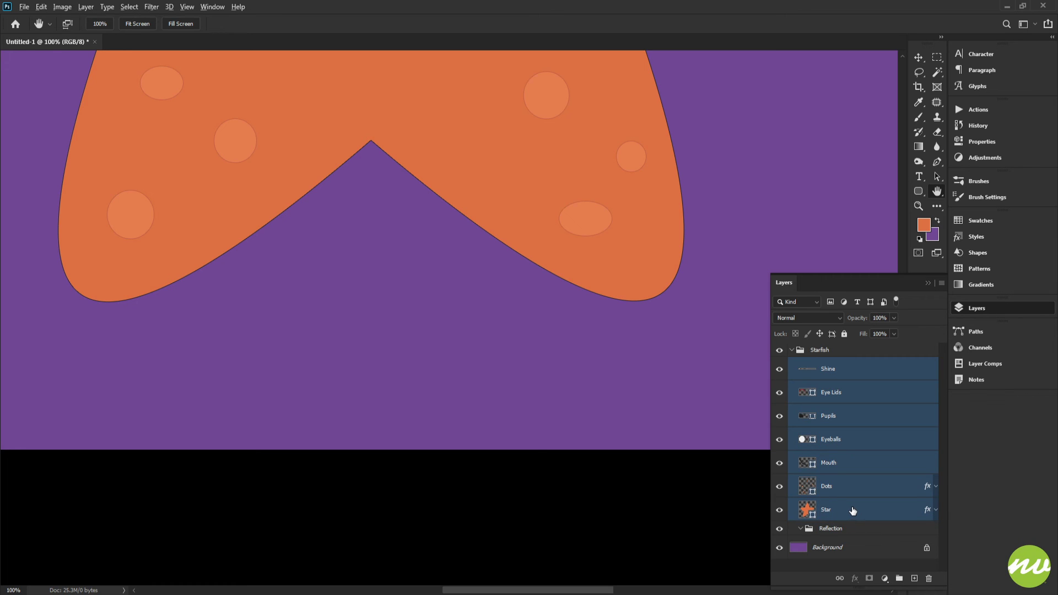
pyautogui.moveTo(853, 511); pyautogui.dragTo(855, 532)
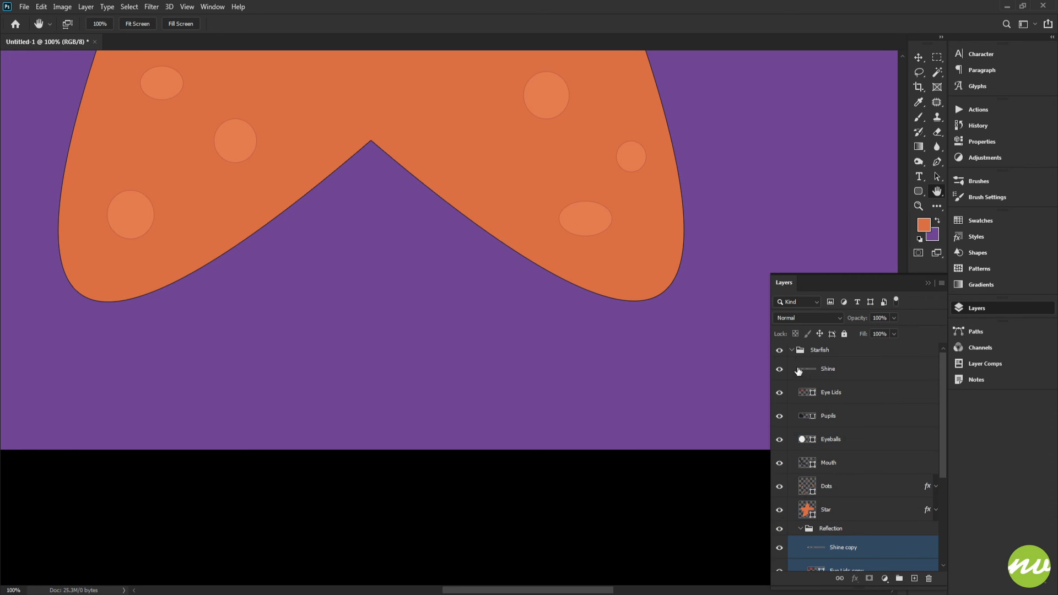
# Step: Convert the copied starfish layers in the Reflection group into a single smart object
pyautogui.scroll(-2, 833, 476)
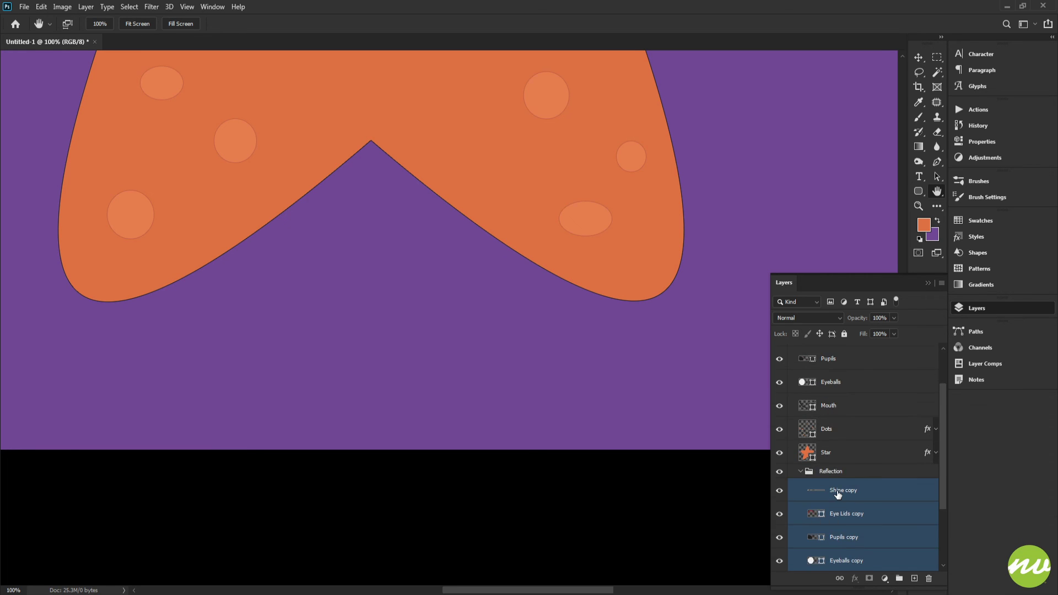
pyautogui.scroll(-2, 837, 494)
pyautogui.rightClick(849, 450)
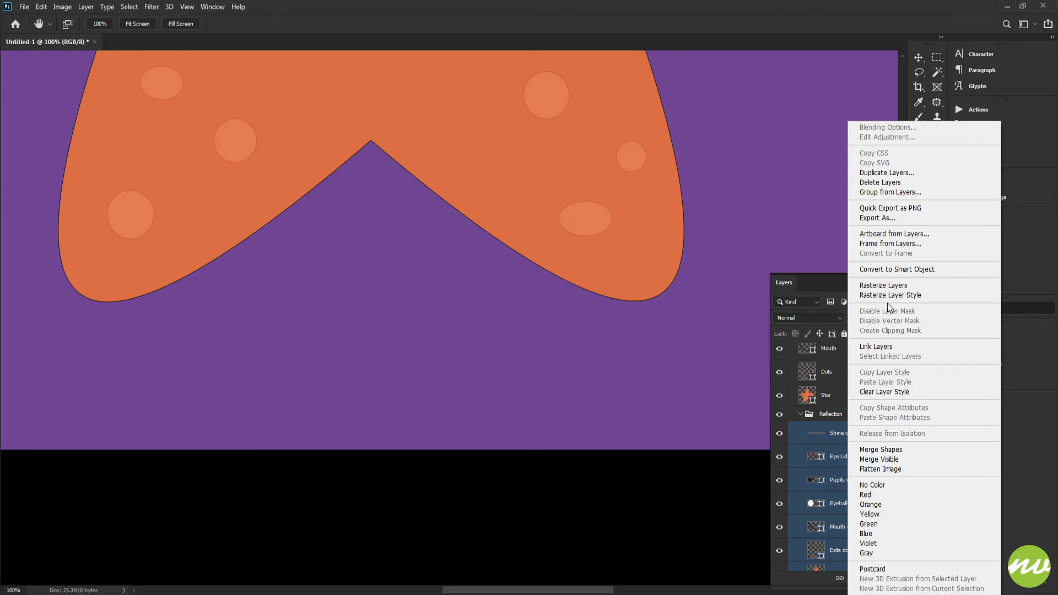
pyautogui.click(904, 269)
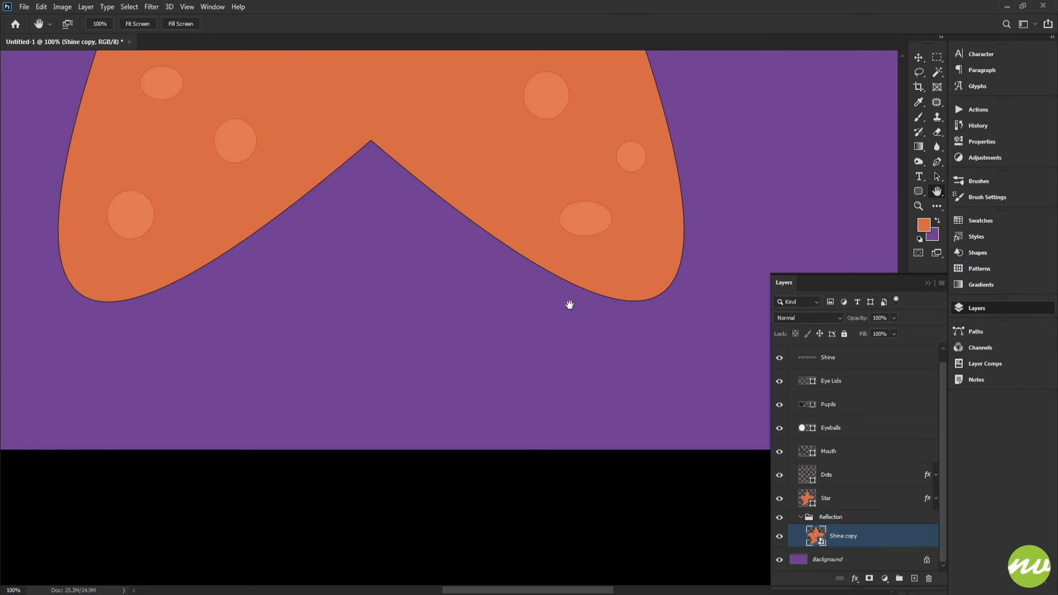
# Step: Flip the Shine copy smart object vertically and move it straight down beneath the starfish's feet
pyautogui.click(66, 9)
pyautogui.click(240, 211)
pyautogui.click(132, 23)
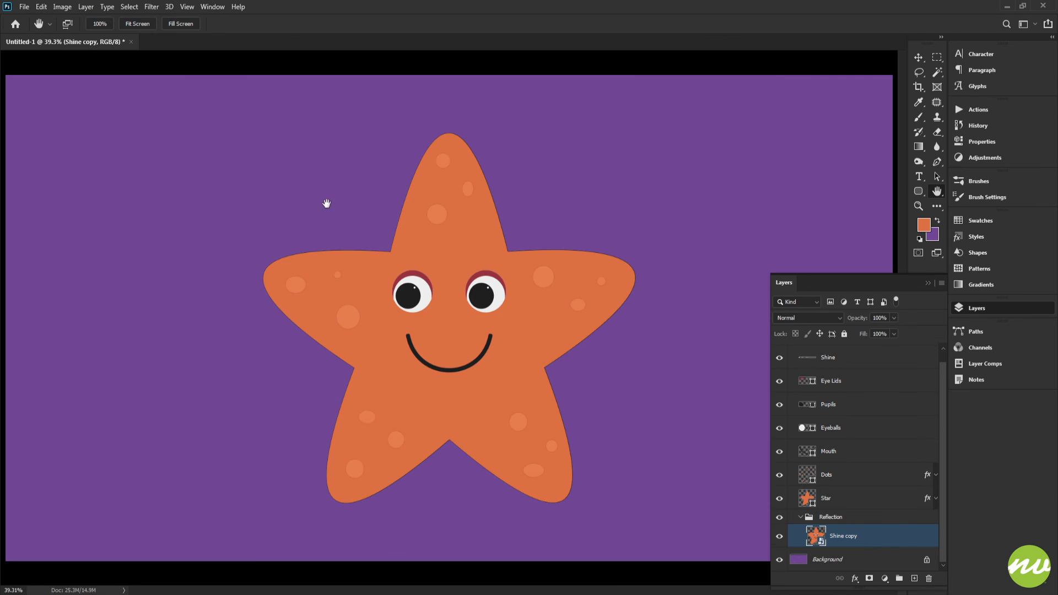
pyautogui.press('v')
pyautogui.click(44, 8)
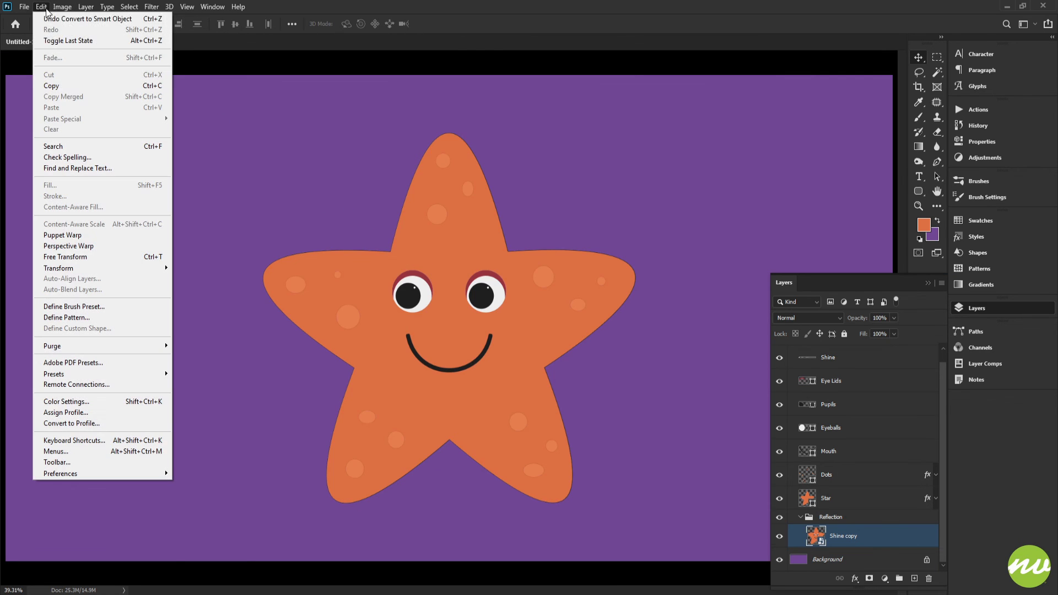
pyautogui.moveTo(84, 270)
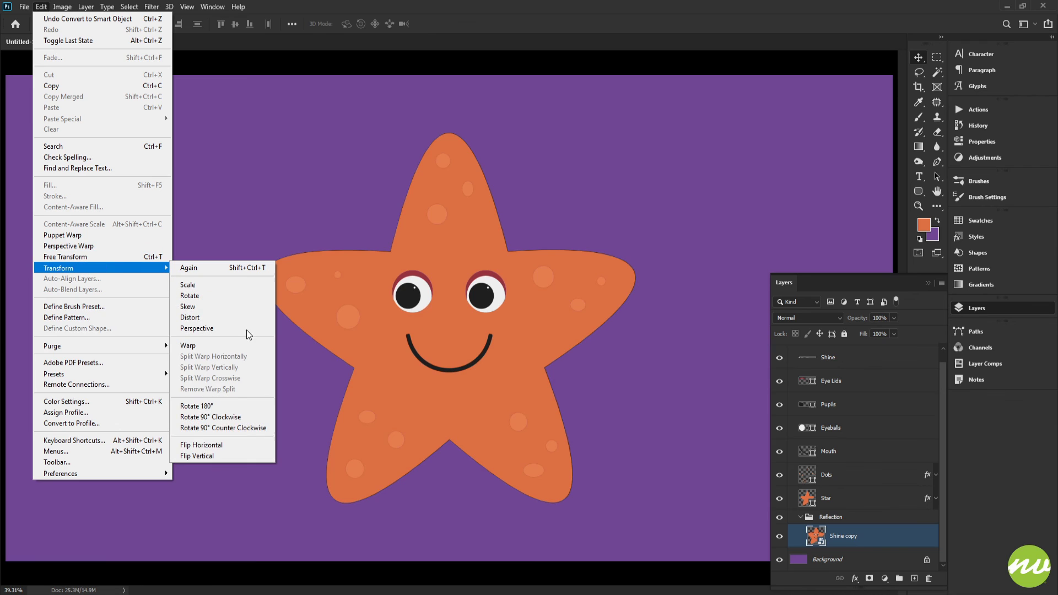
pyautogui.click(221, 455)
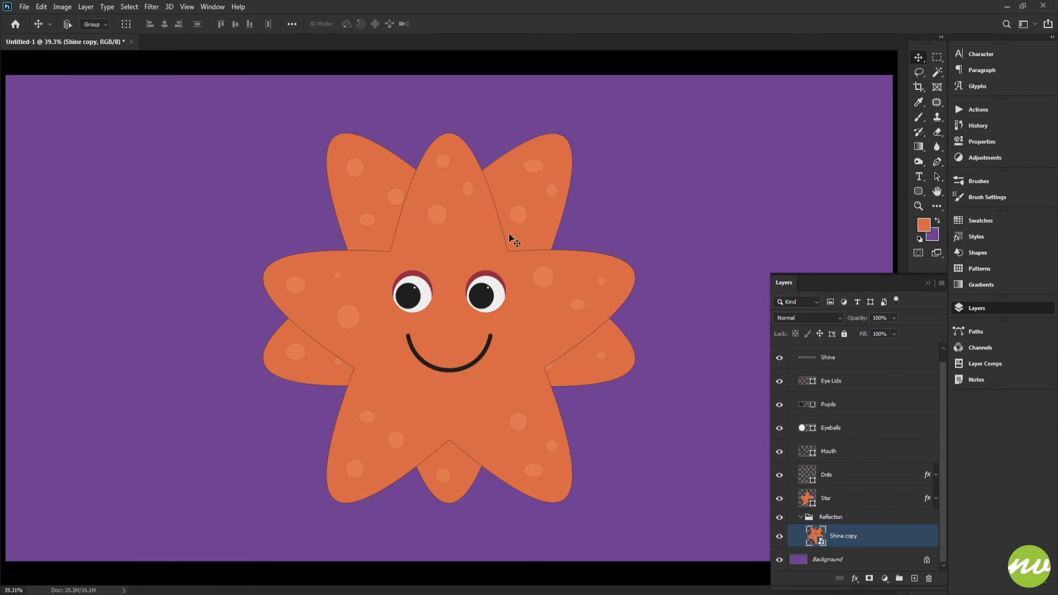
pyautogui.moveTo(456, 71); pyautogui.dragTo(500, 439)
# Step: Nudge the flipped starfish copy about 4 px down to widen the gap below the feet, checking it at 100% zoom
pyautogui.press('h')
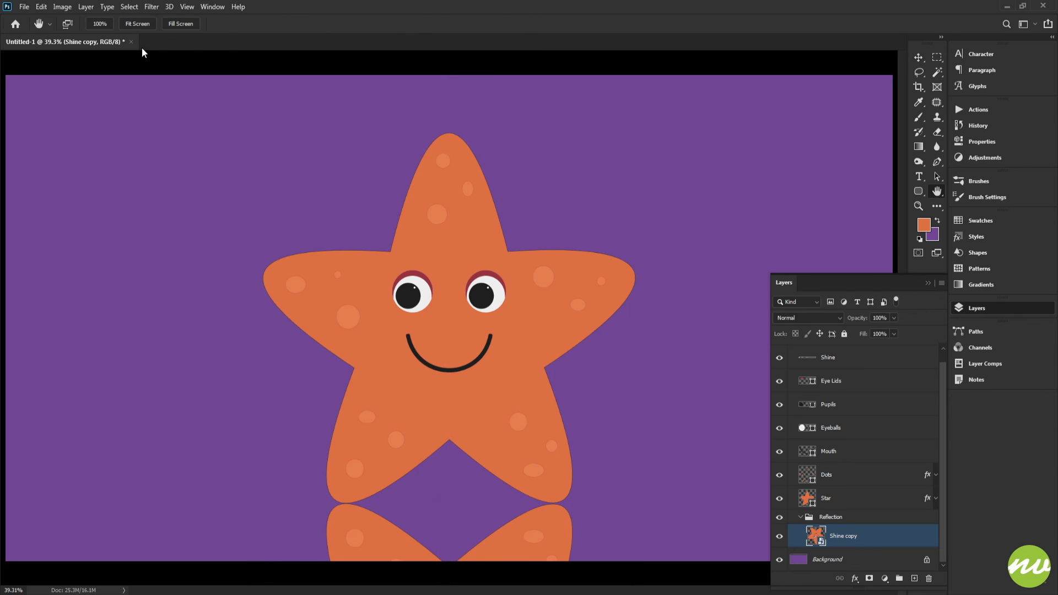
pyautogui.click(99, 23)
pyautogui.scroll(-10, 402, 118)
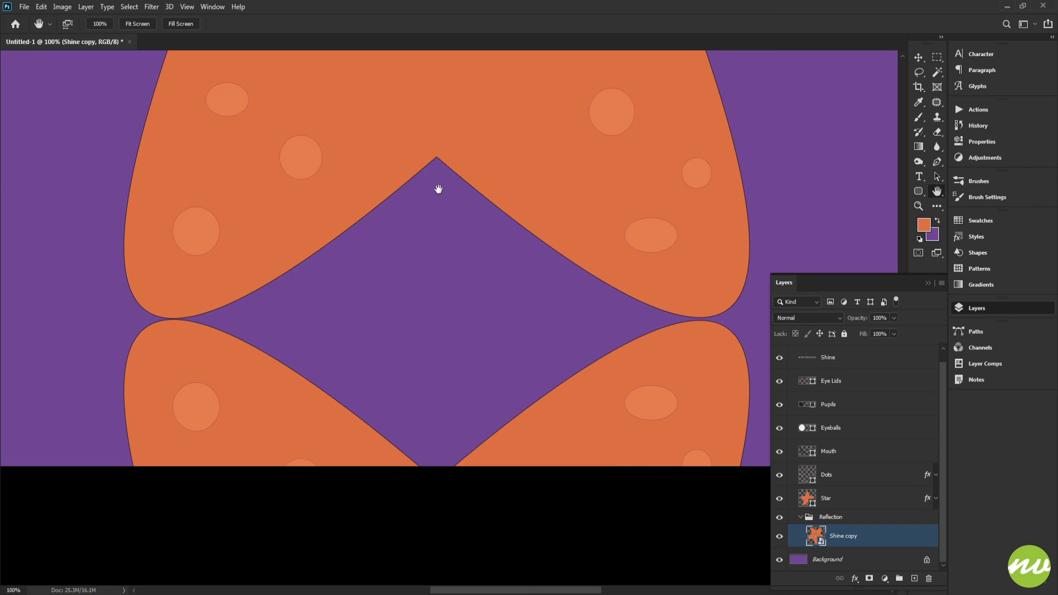
pyautogui.press('v')
pyautogui.press('Down')
pyautogui.press('Down')
pyautogui.press('Down')
pyautogui.press('Down')
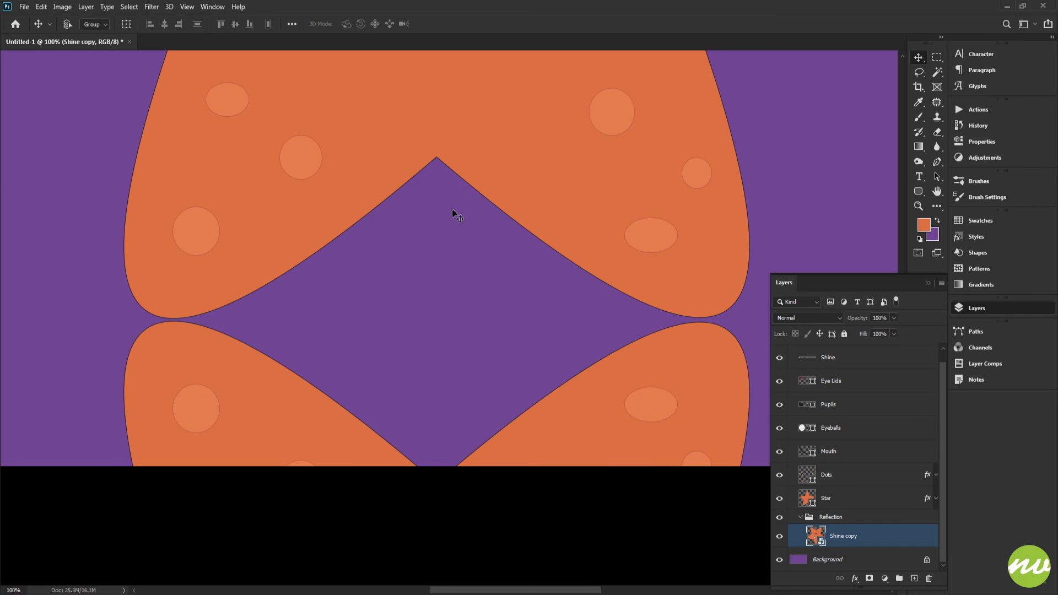
pyautogui.press('h')
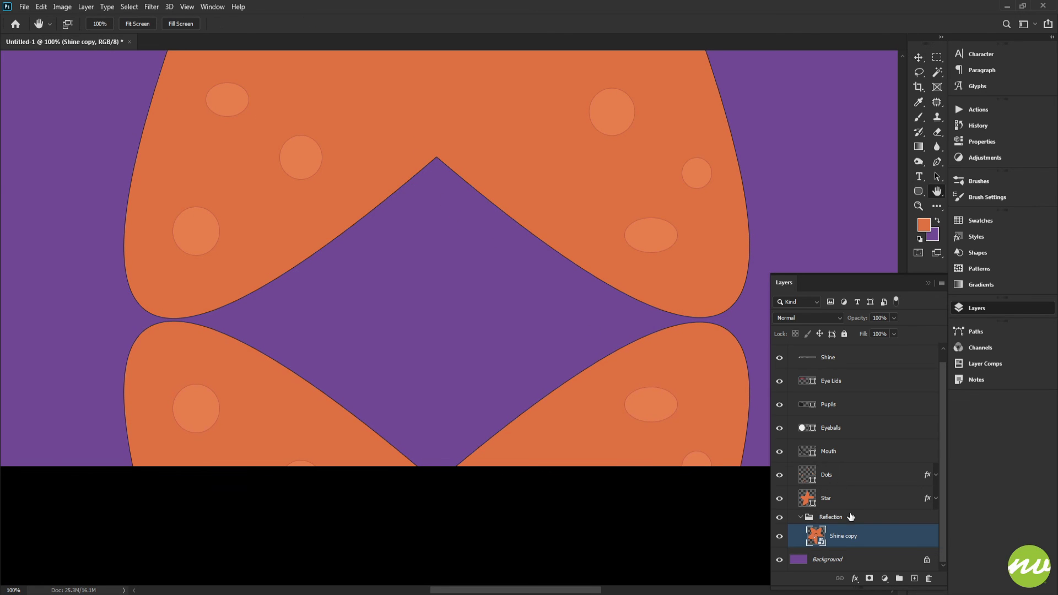
# Step: Rasterize the Shine copy layer, select the whole canvas, and crop away everything that extends beyond it
pyautogui.rightClick(848, 538)
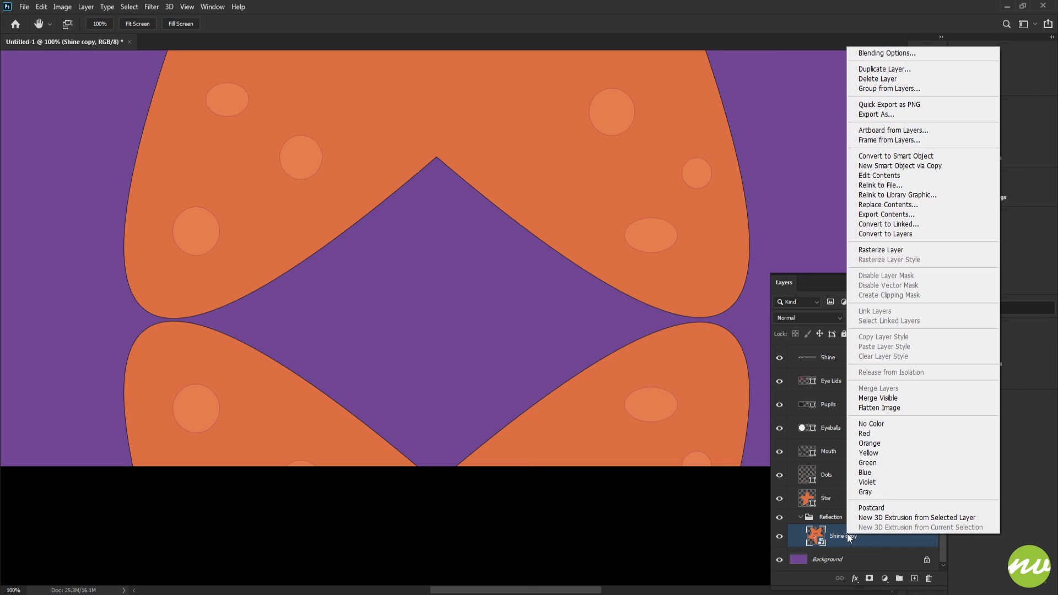
pyautogui.click(870, 252)
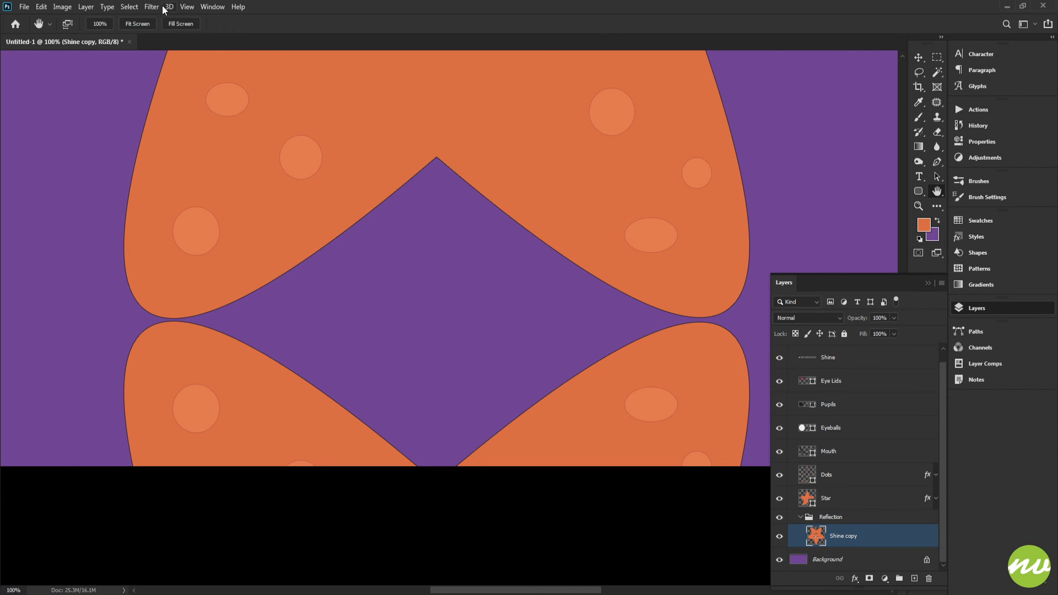
pyautogui.click(137, 24)
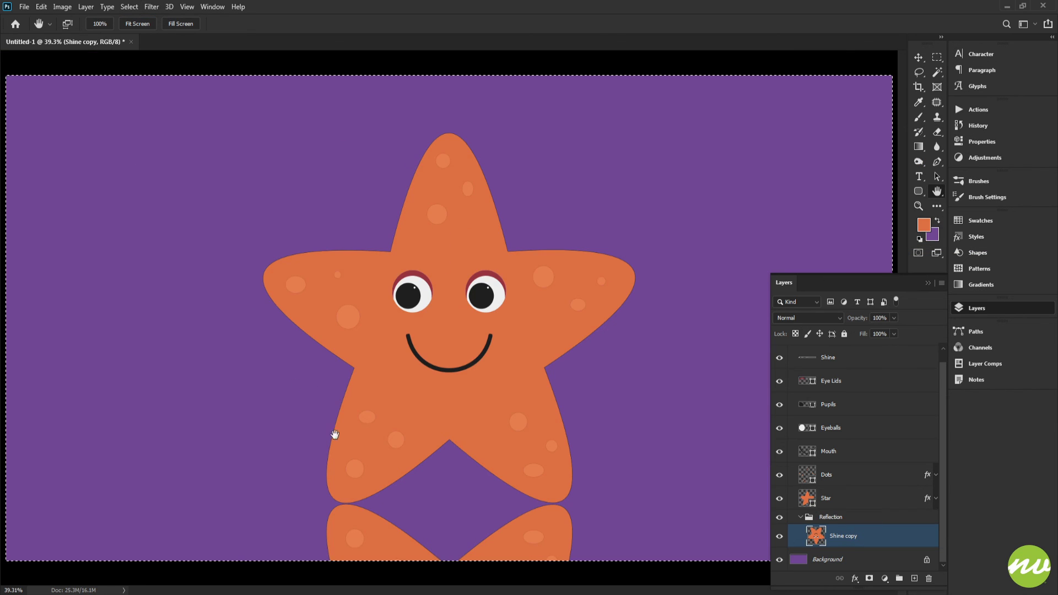
pyautogui.click(62, 7)
pyautogui.click(72, 123)
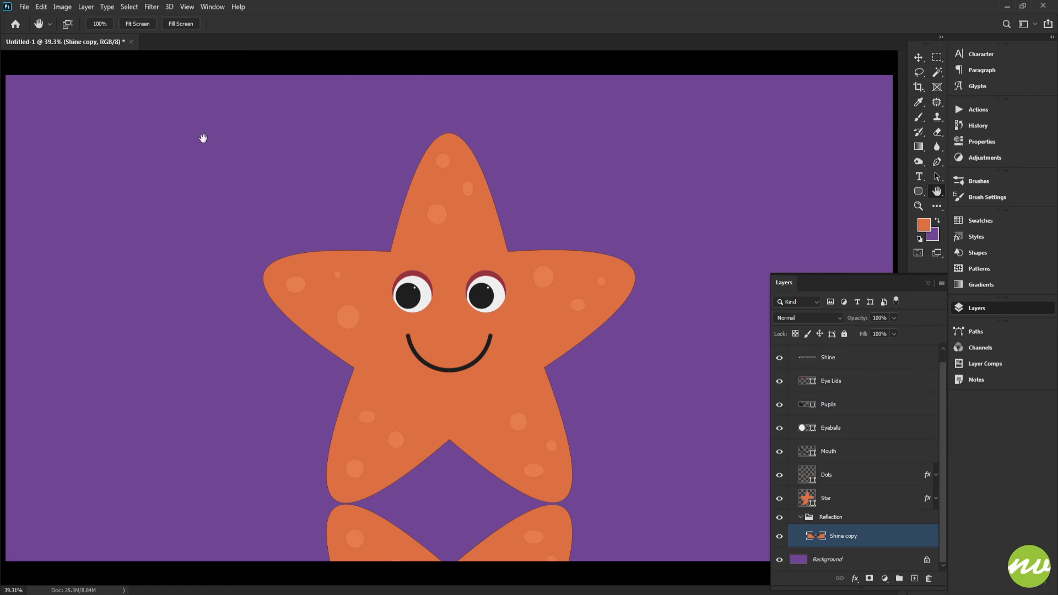
# Step: Inspect the cropped reflection along the canvas's lower edge at 100% zoom
pyautogui.click(98, 24)
pyautogui.scroll(-5, 414, 117)
pyautogui.moveTo(473, 388); pyautogui.dragTo(477, 149)
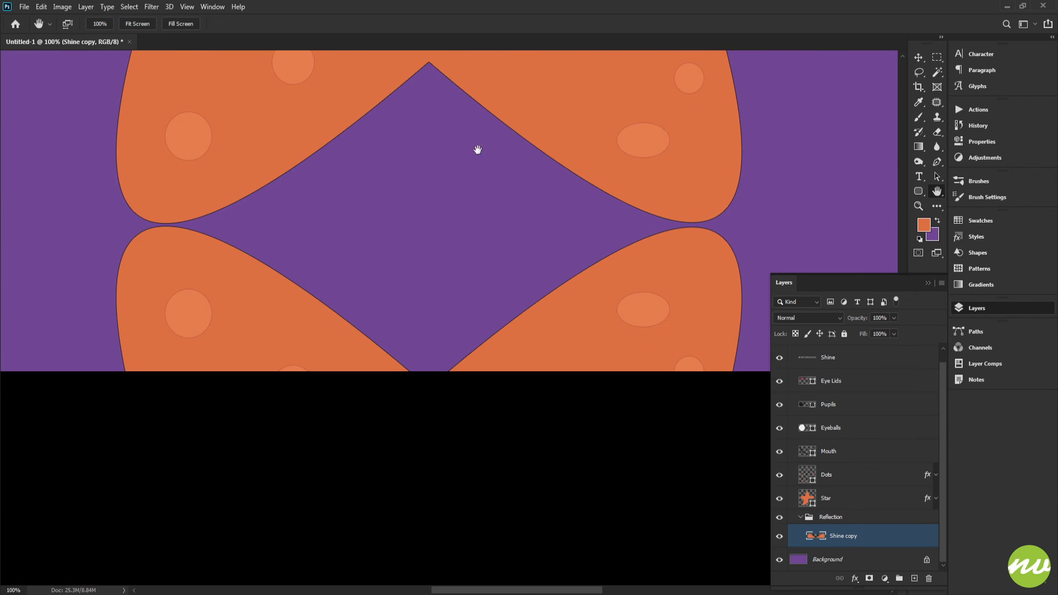
pyautogui.moveTo(183, 404); pyautogui.dragTo(298, 457)
pyautogui.moveTo(565, 424); pyautogui.dragTo(409, 451)
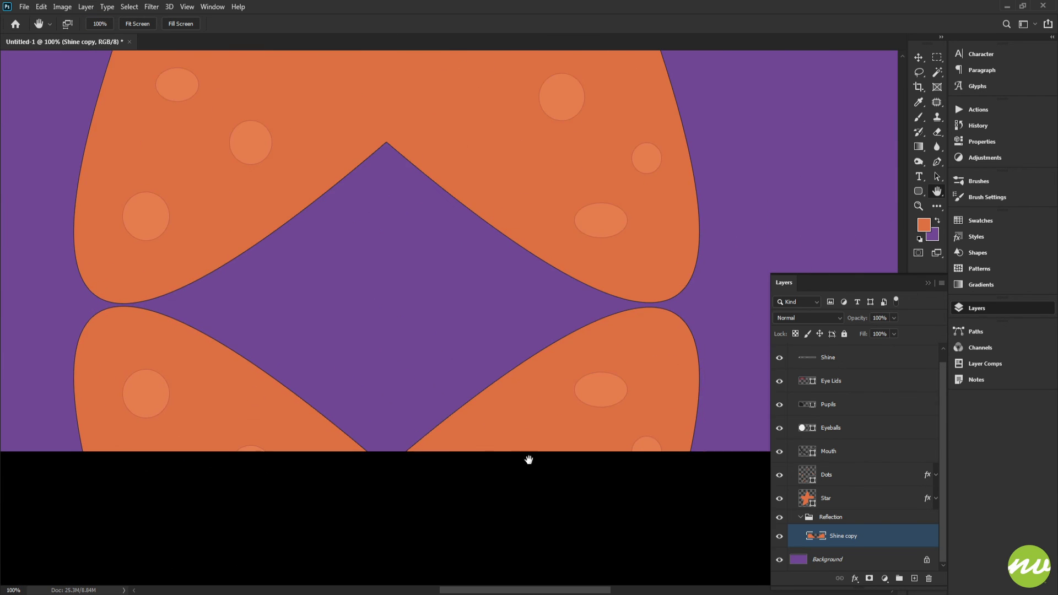
# Step: Check the cropped Shine copy layer's transform bounds and convert the layer to a smart object
pyautogui.moveTo(604, 462); pyautogui.dragTo(627, 469)
pyautogui.hotkey('ctrl', 't')
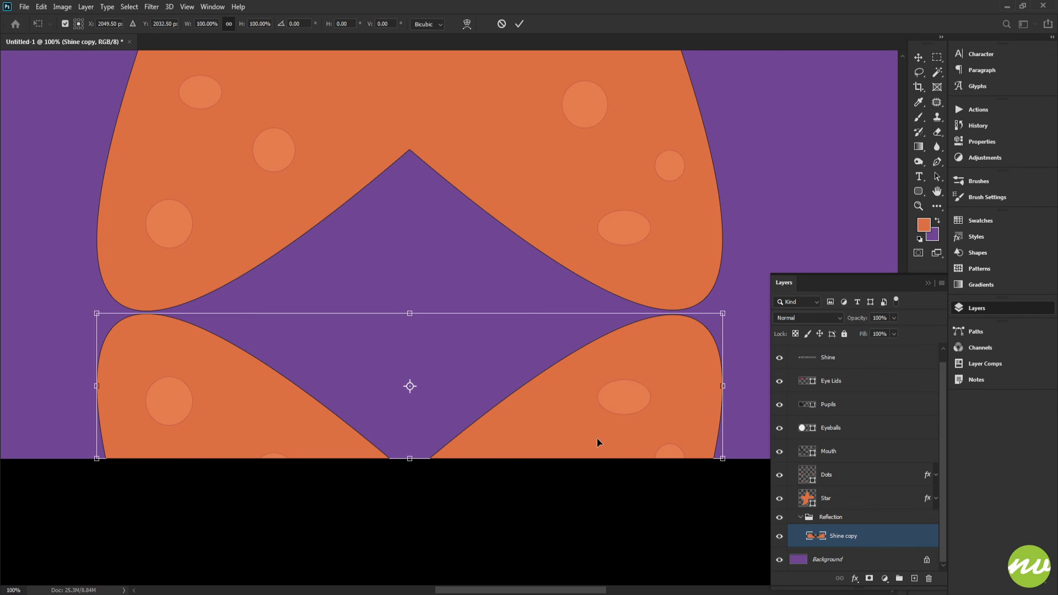
pyautogui.press('Return')
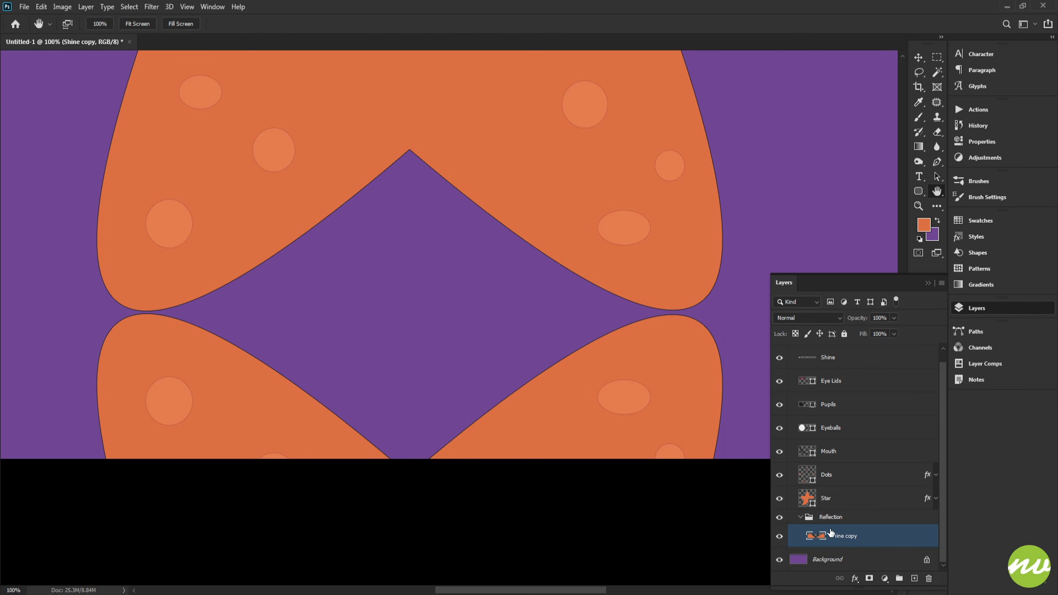
pyautogui.moveTo(677, 465); pyautogui.dragTo(701, 477)
pyautogui.rightClick(852, 545)
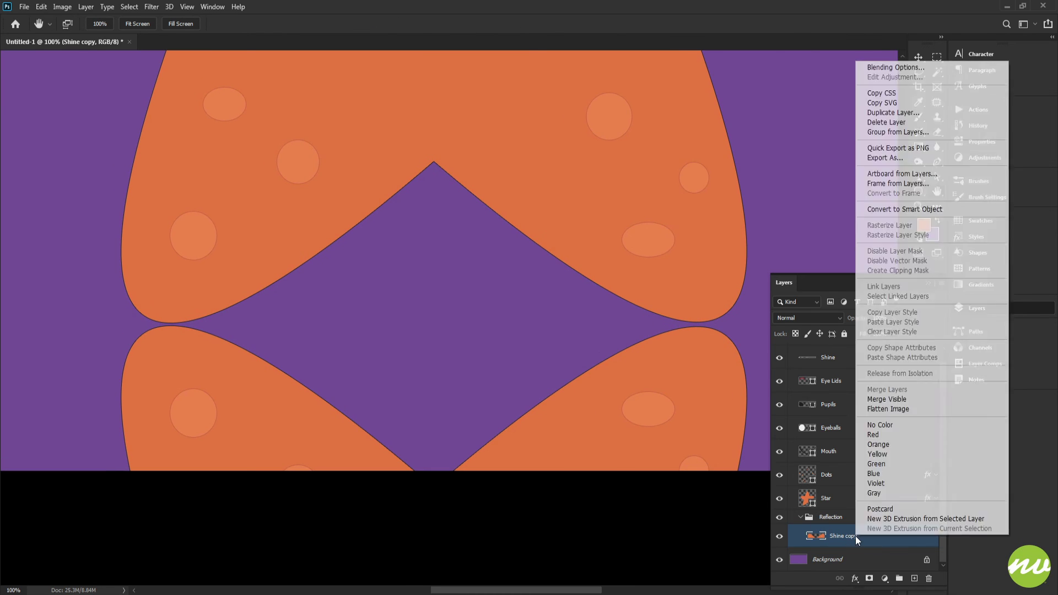
pyautogui.click(901, 210)
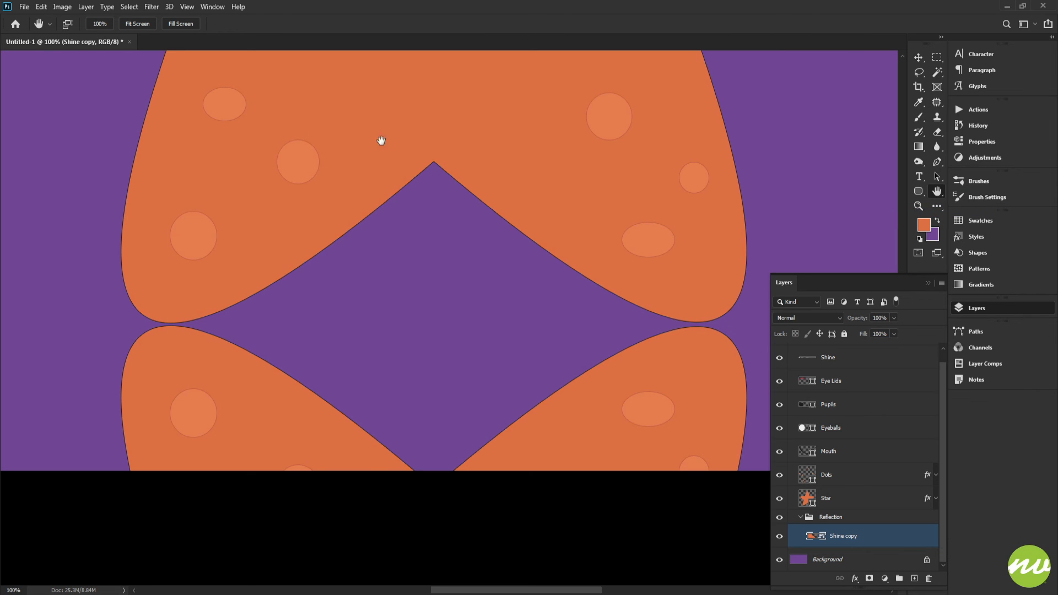
# Step: Apply a Gaussian Blur with a 0.8-pixel radius to the Shine copy smart object
pyautogui.click(152, 7)
pyautogui.moveTo(166, 149)
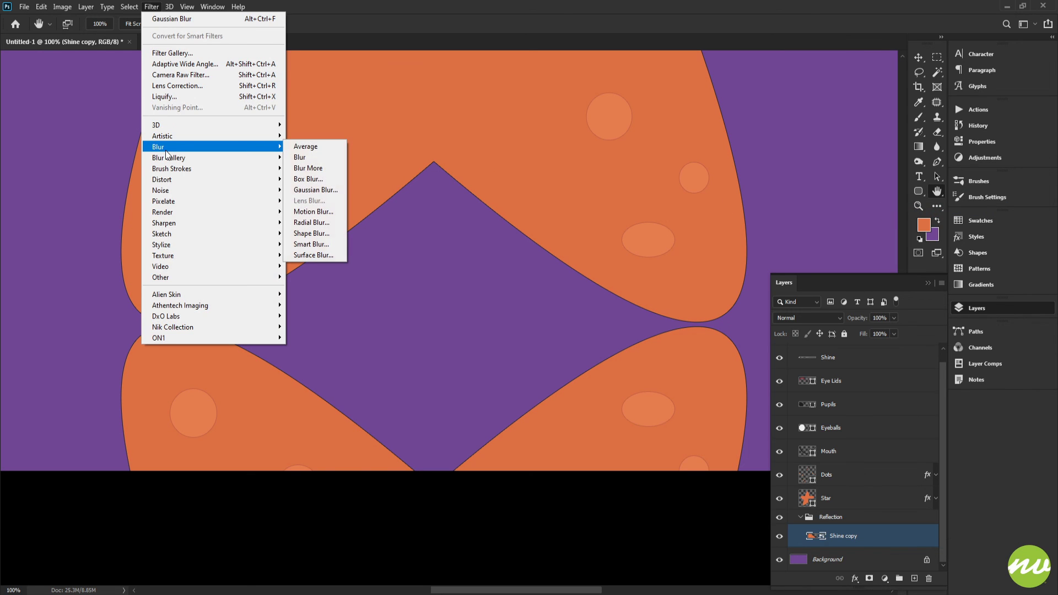
pyautogui.click(322, 190)
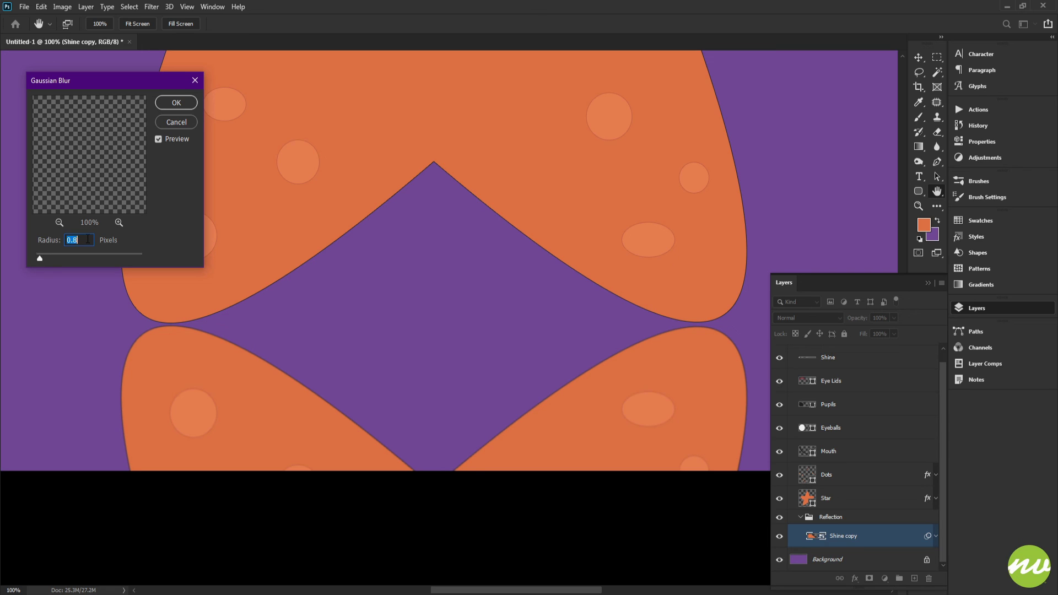
pyautogui.click(175, 103)
pyautogui.scroll(-1, 519, 330)
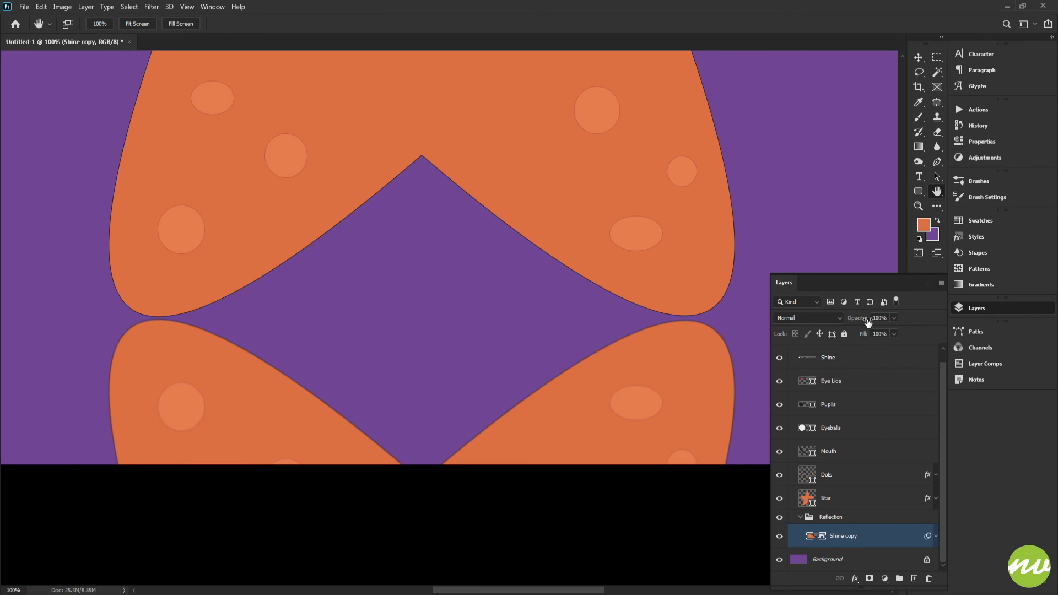
# Step: Fade the Shine copy reflection to 15% opacity, comparing it with other opacity settings at 100% zoom
pyautogui.moveTo(868, 322); pyautogui.dragTo(774, 333)
pyautogui.moveTo(600, 348); pyautogui.dragTo(621, 364)
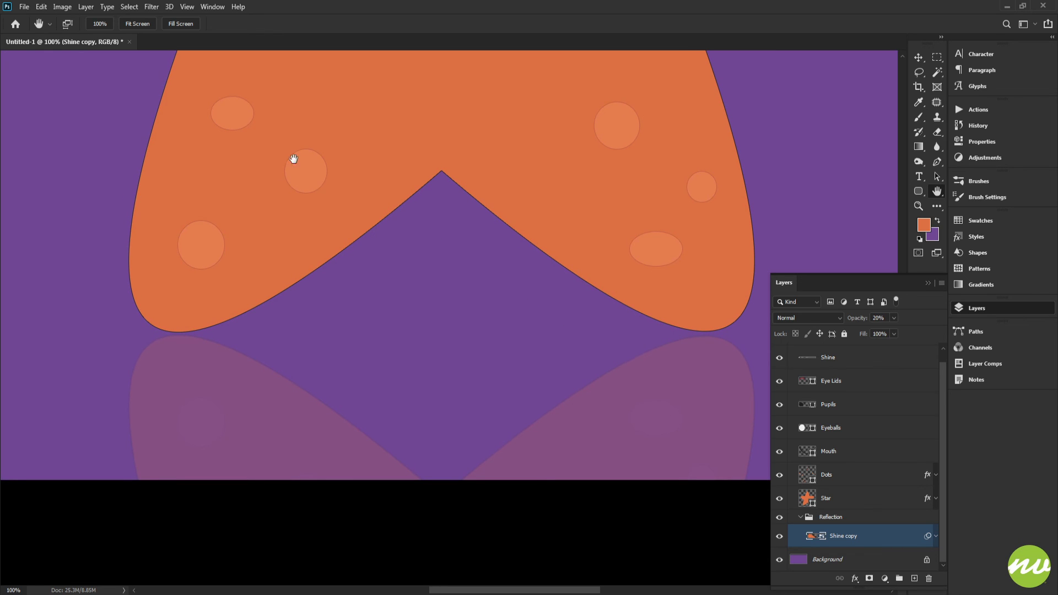
pyautogui.click(125, 24)
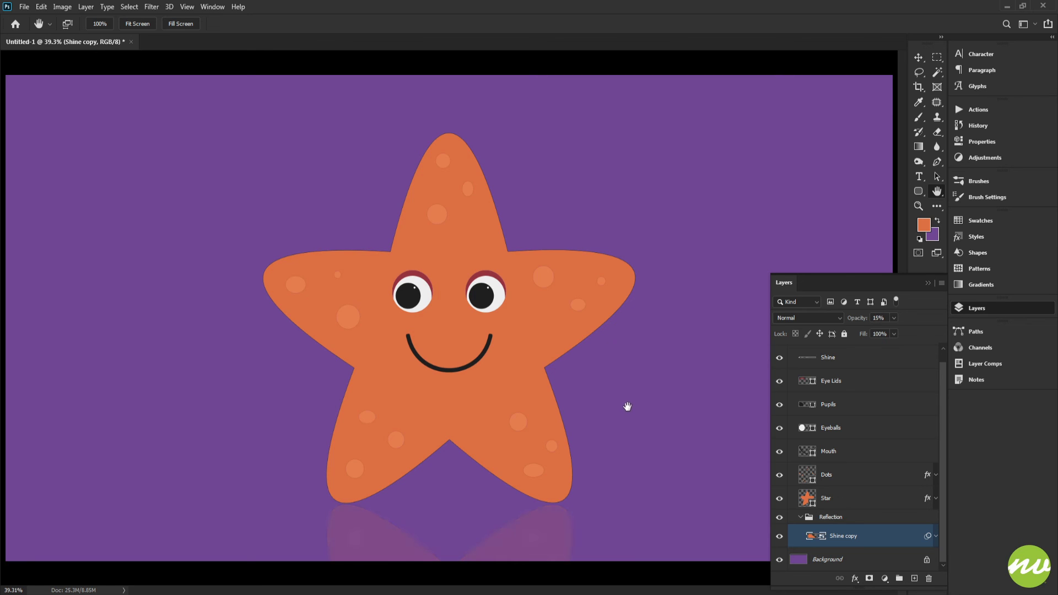
pyautogui.click(100, 24)
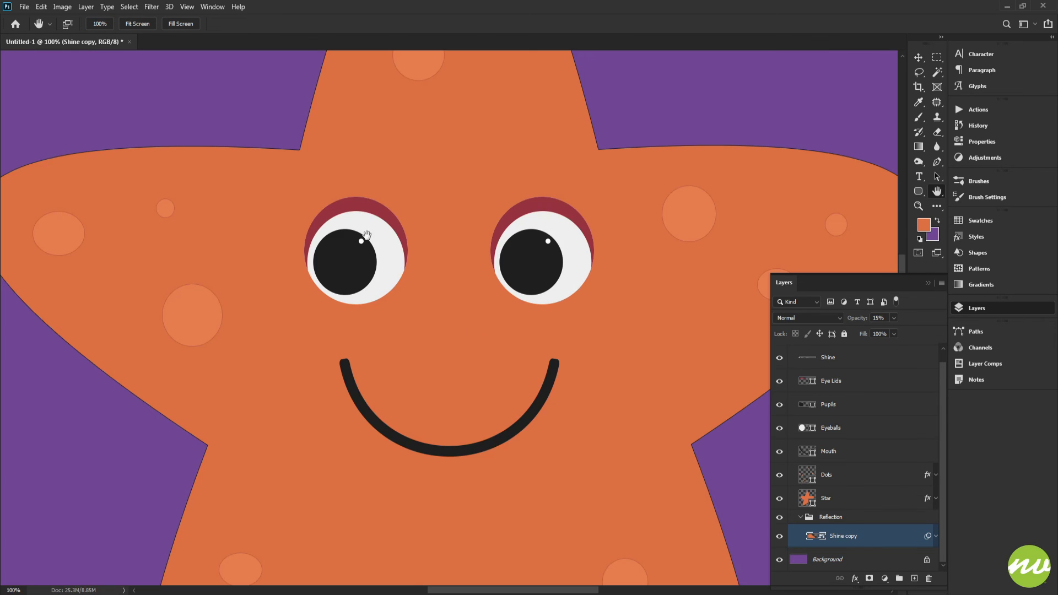
pyautogui.scroll(-5, 553, 213)
pyautogui.moveTo(855, 321); pyautogui.dragTo(909, 321)
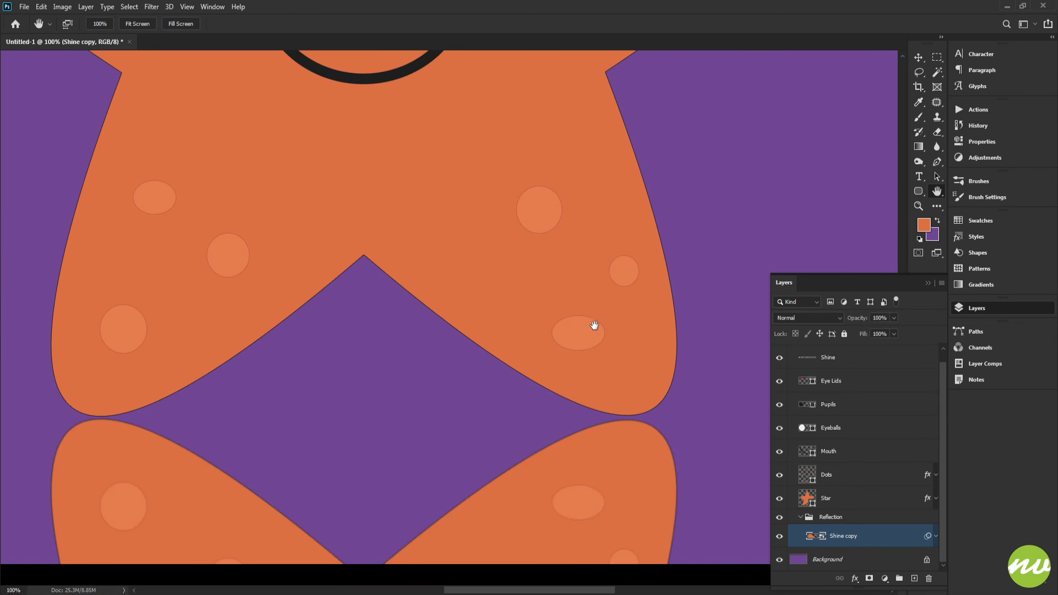
pyautogui.press('1')
pyautogui.press('3')
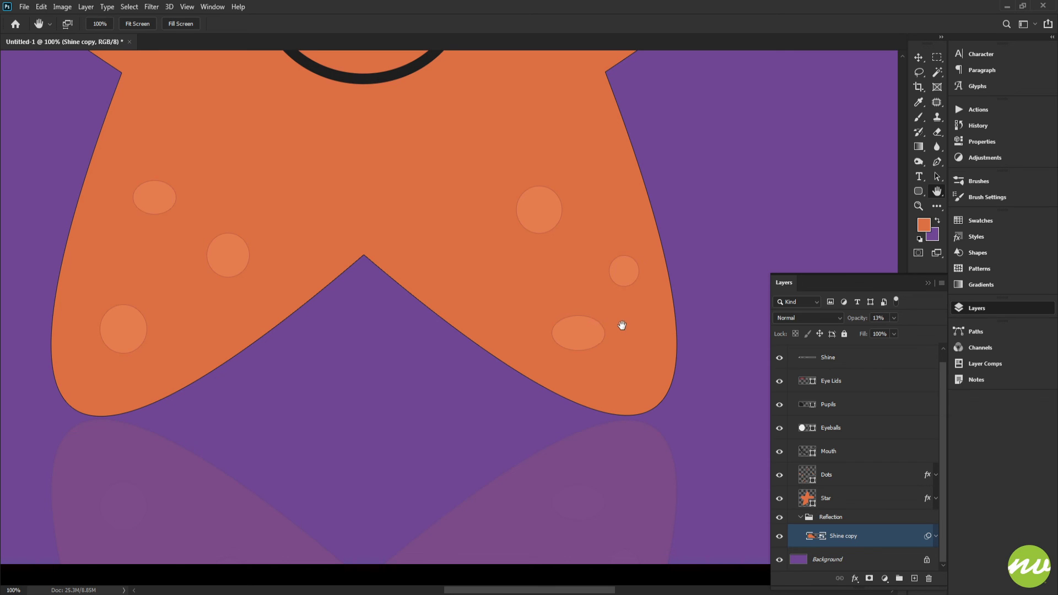
pyautogui.press('1')
pyautogui.moveTo(608, 373); pyautogui.dragTo(630, 366)
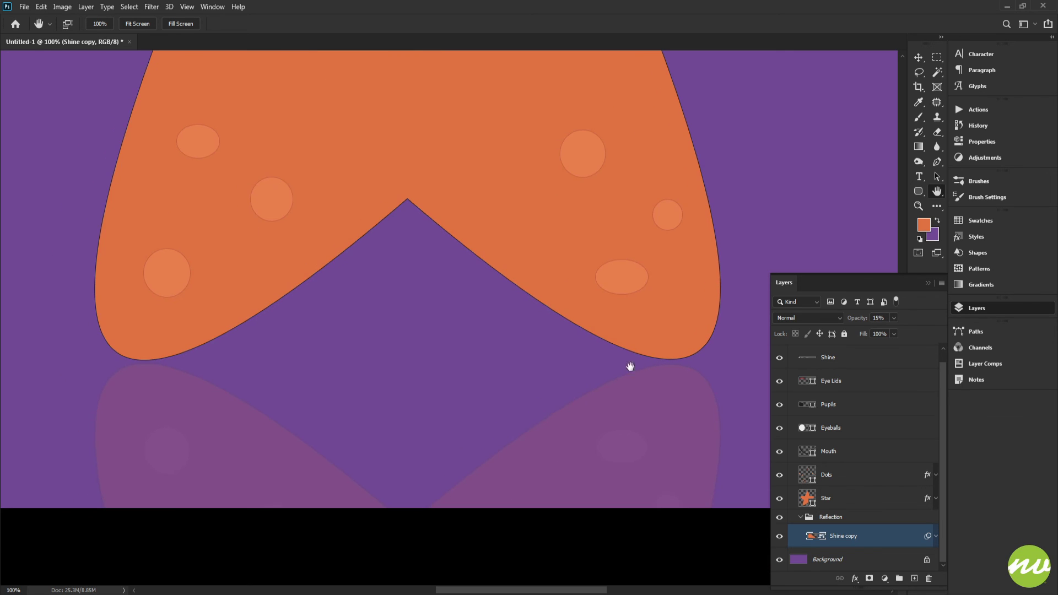
# Step: Rename the Shine copy layer as Reflection and collapse the Reflection group
pyautogui.doubleClick(838, 535)
pyautogui.write('Reflection')
pyautogui.press('Return')
pyautogui.click(800, 517)
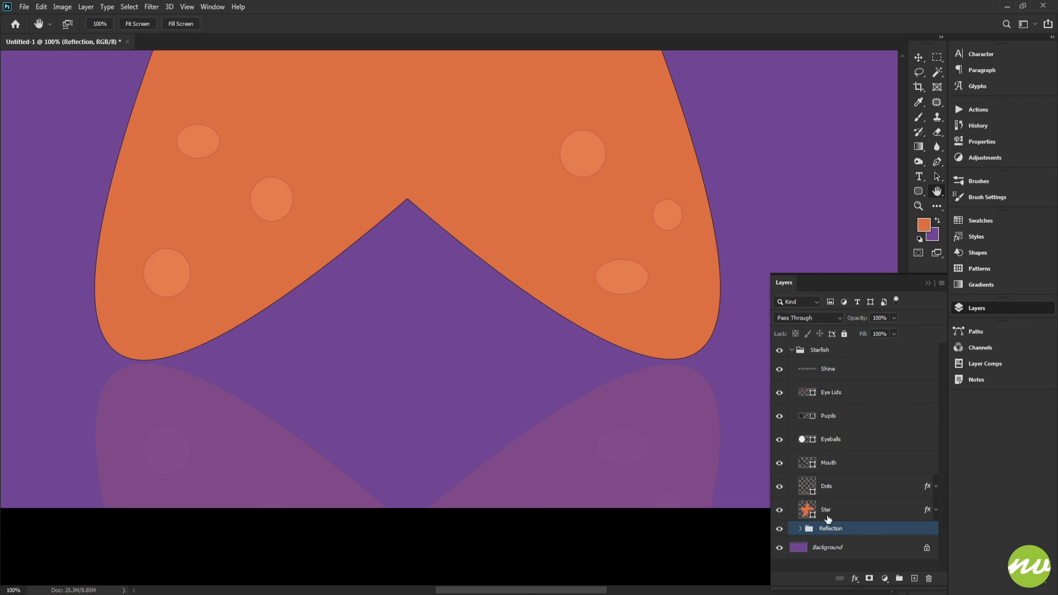
# Step: Group all layers from Star up to Shine into a new group named Shape
pyautogui.click(826, 500)
pyautogui.scroll(1, 826, 500)
pyautogui.keyDown('shift'); pyautogui.click(837, 371); pyautogui.keyUp('shift')
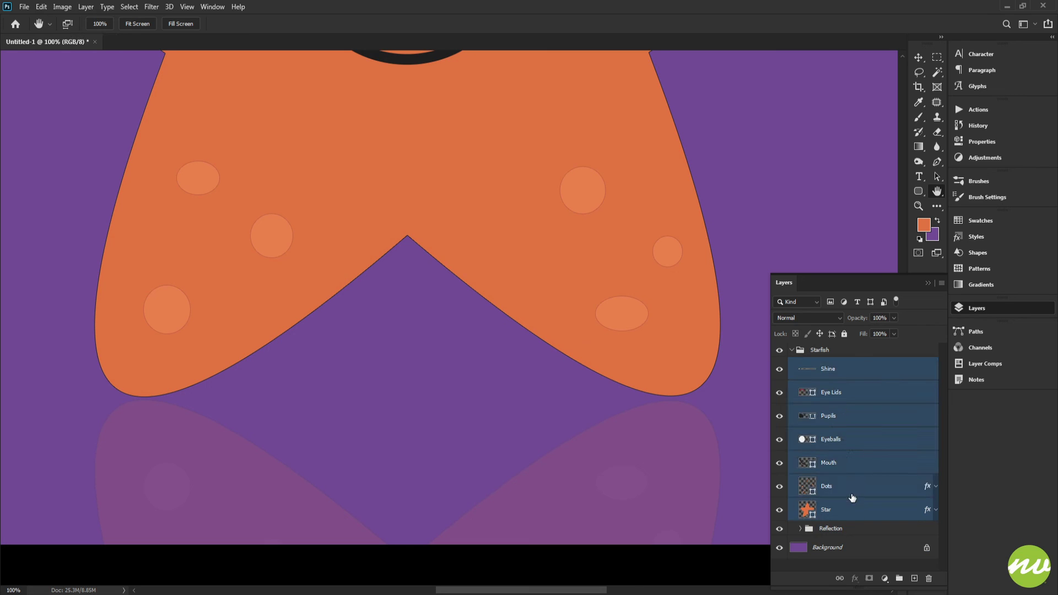
pyautogui.keyDown('alt'); pyautogui.click(898, 578); pyautogui.keyUp('alt')
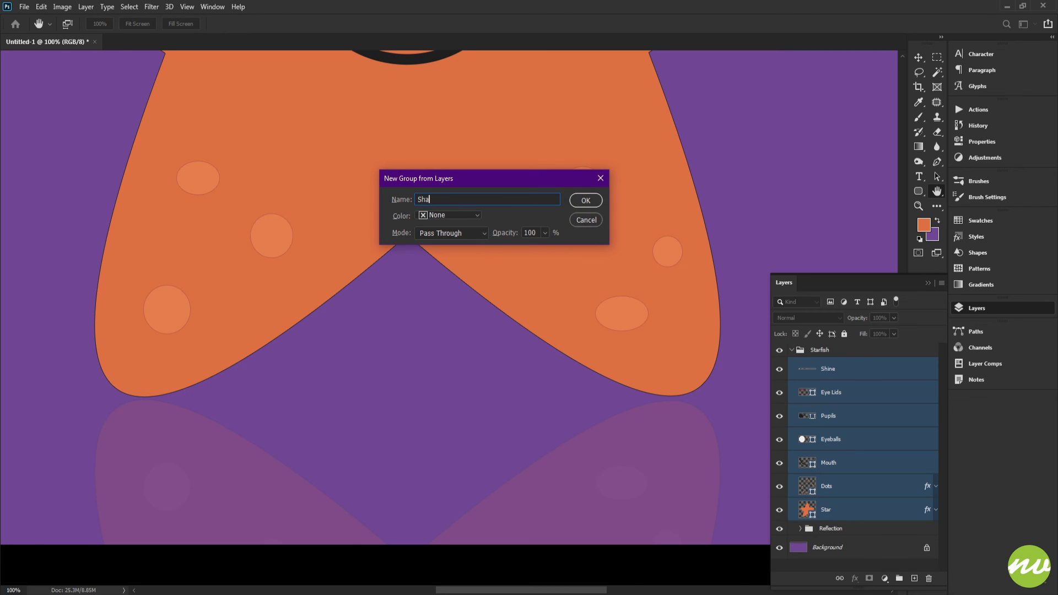
pyautogui.write('pe')
pyautogui.press('Return')
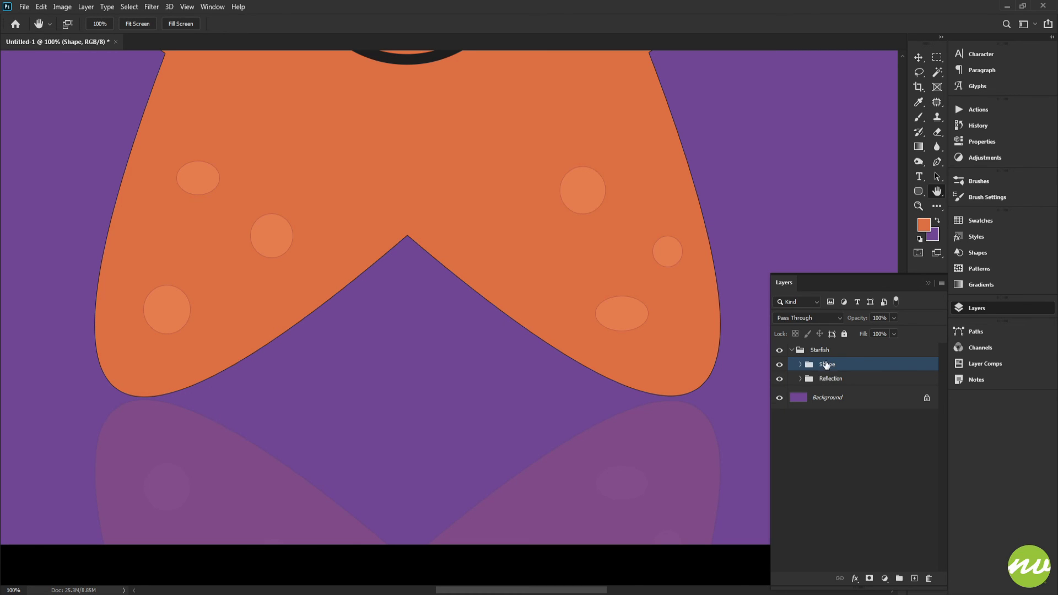
# Step: Rename the Shape group as Character and collapse the parent Starfish group with the whole canvas in view
pyautogui.doubleClick(826, 364)
pyautogui.press('Return')
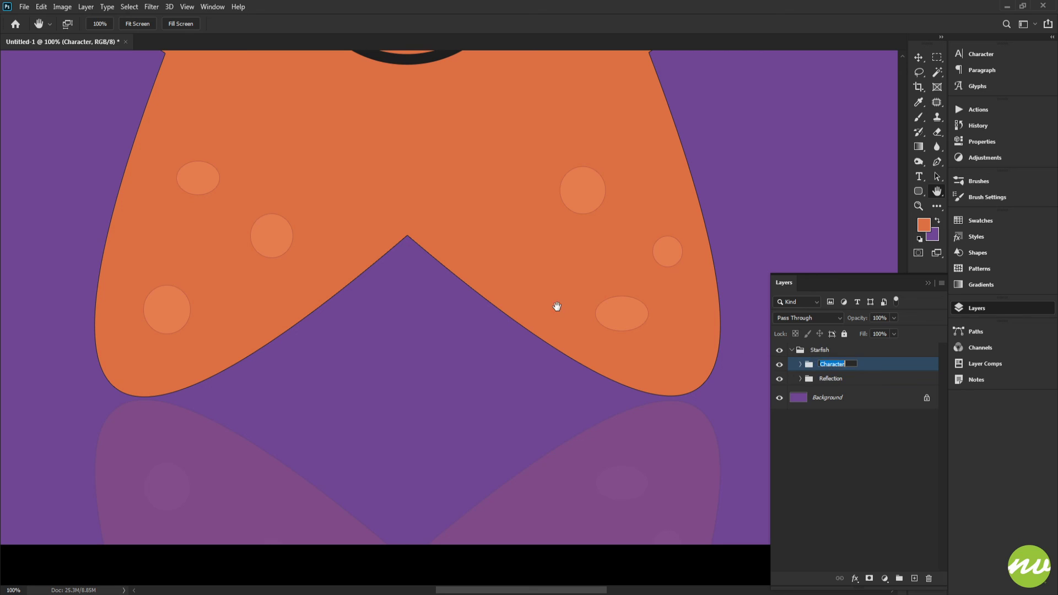
pyautogui.click(138, 23)
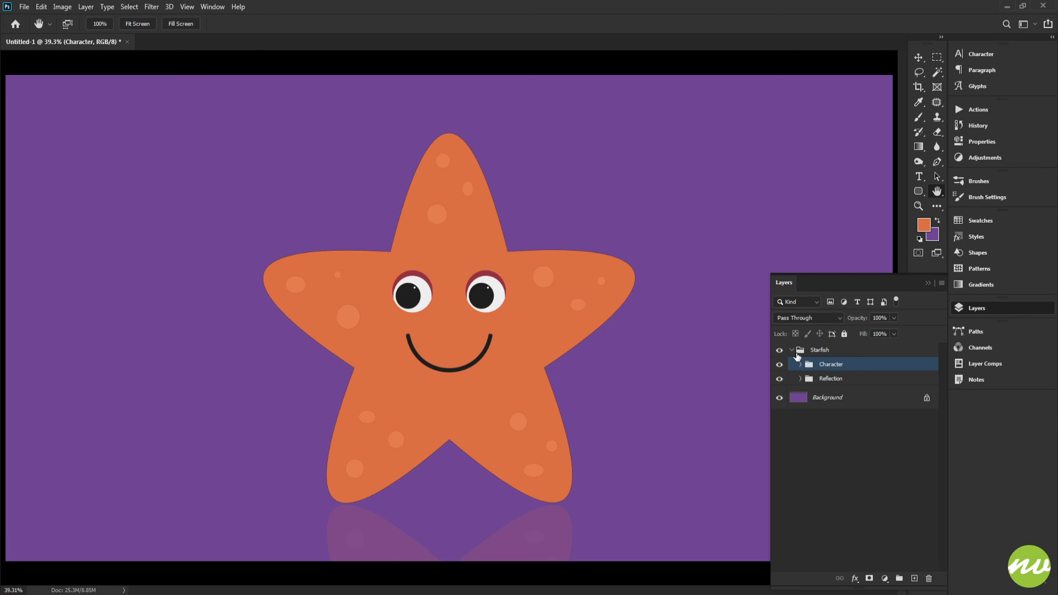
pyautogui.click(792, 351)
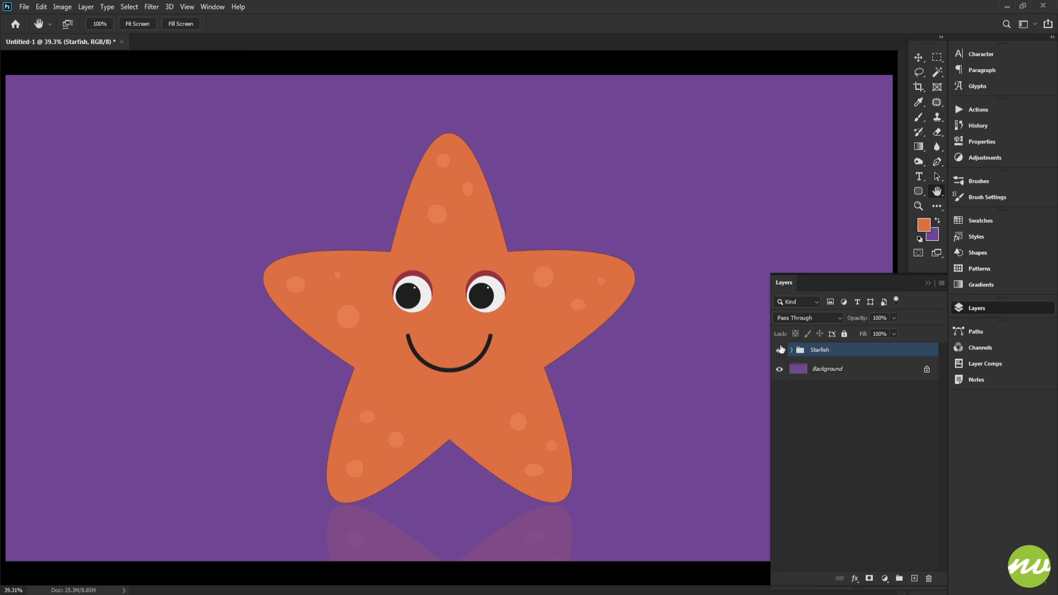
# Step: Save the document on the computer as StarfishCharacter.psd in the Workfiles folder with Maximize Compatibility on
pyautogui.click(24, 7)
pyautogui.click(51, 144)
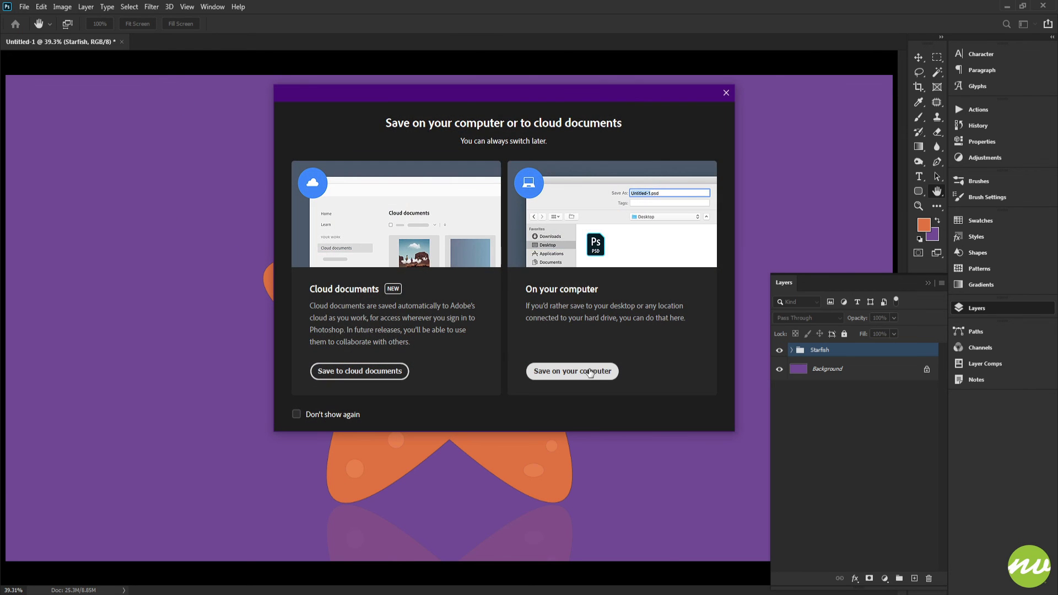
pyautogui.click(579, 371)
pyautogui.write('S')
pyautogui.write('ta')
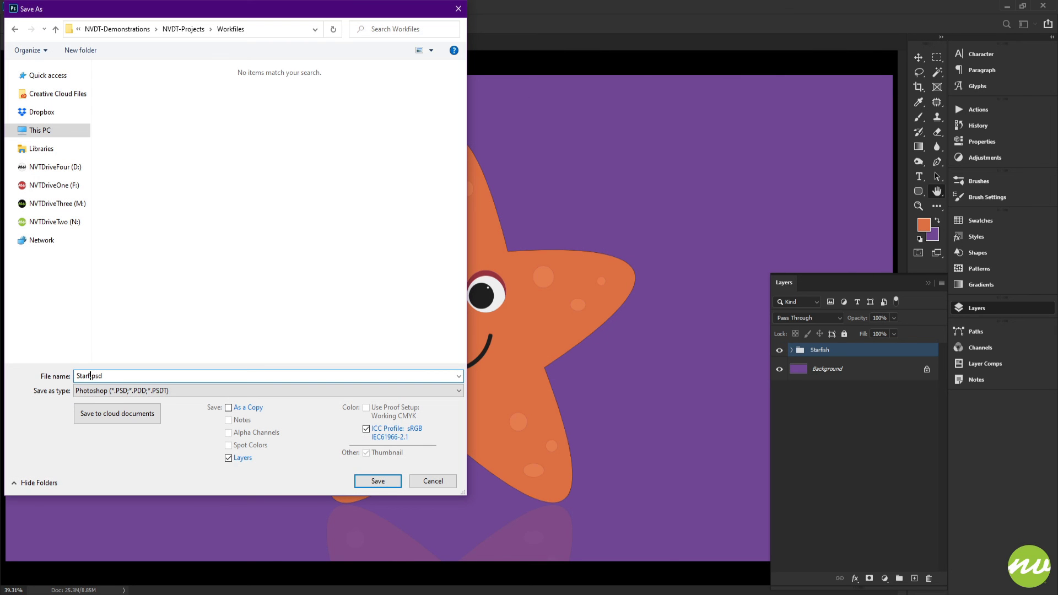
pyautogui.write('rfishCharacter')
pyautogui.moveTo(127, 375); pyautogui.dragTo(102, 376)
pyautogui.press('Right')
pyautogui.click(378, 481)
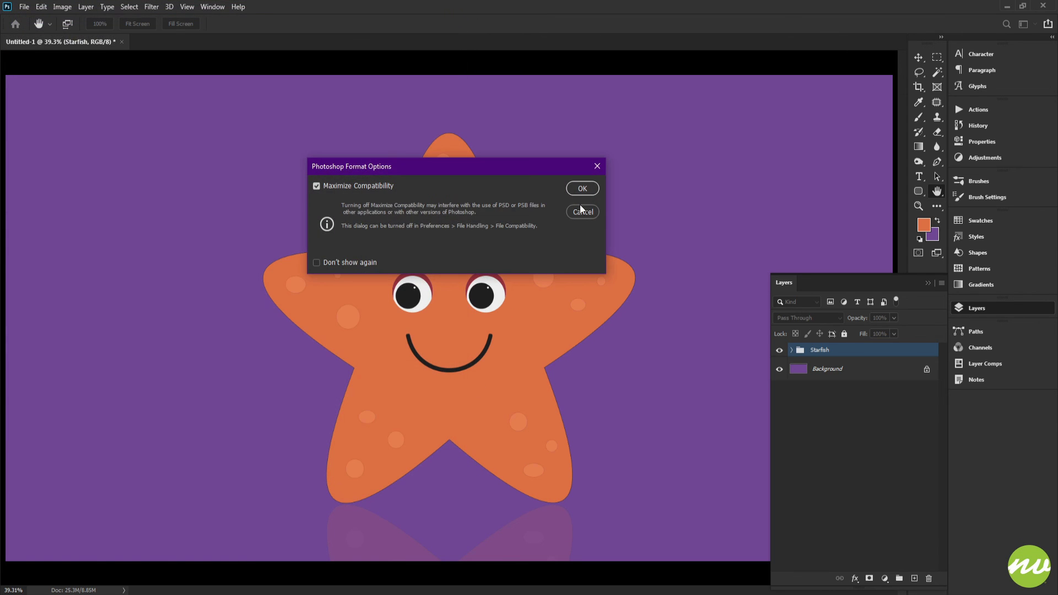
pyautogui.click(576, 187)
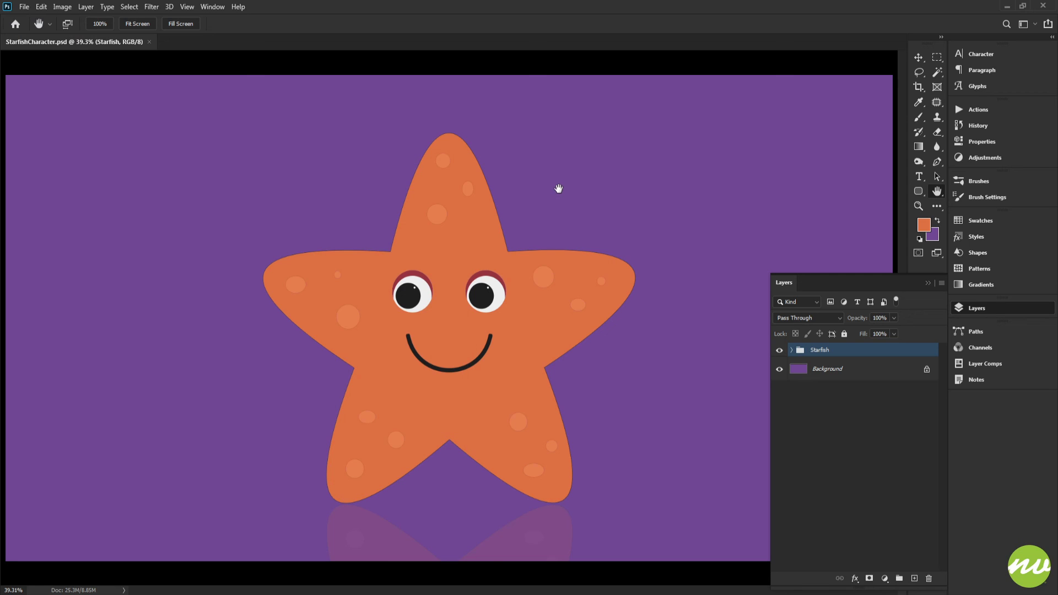
# Step: Save a JPEG copy of the artwork as StarfishCharacter.jpg in the Previews folder
pyautogui.hotkey('ctrl', 'shift', 's')
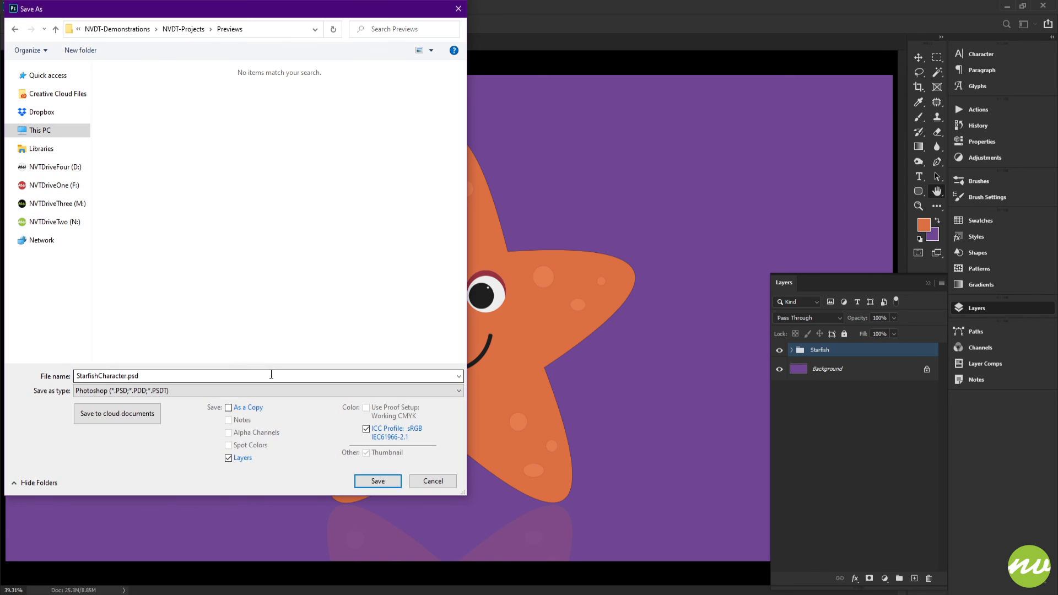
pyautogui.click(270, 390)
pyautogui.click(267, 478)
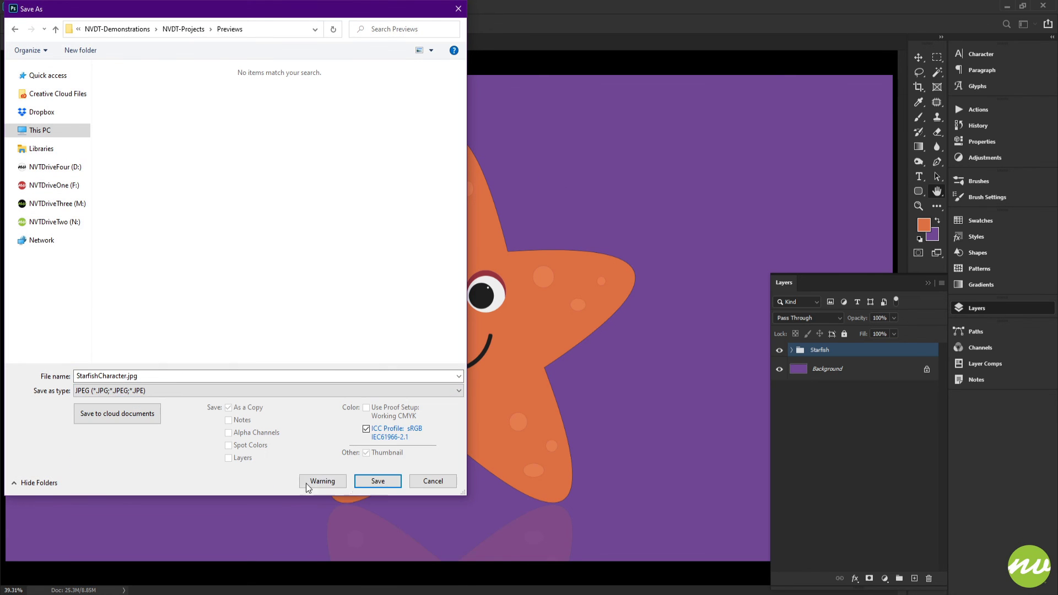
pyautogui.click(385, 485)
pyautogui.click(570, 160)
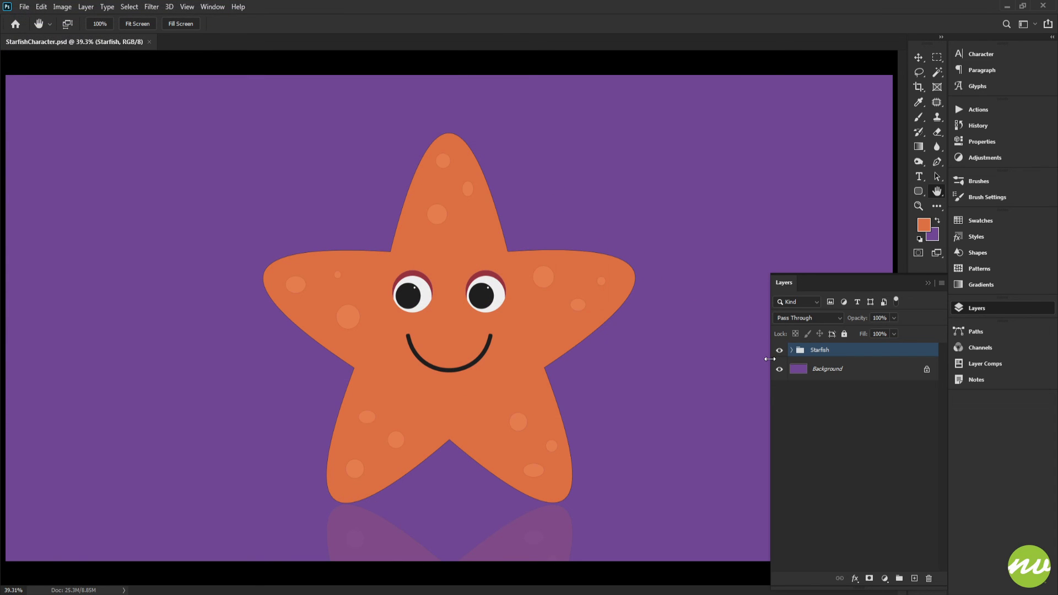
# Step: Try to define a brush preset from the Starfish group with the Background layer temporarily hidden
pyautogui.click(778, 370)
pyautogui.keyDown('ctrl'); pyautogui.click(799, 352); pyautogui.keyUp('ctrl')
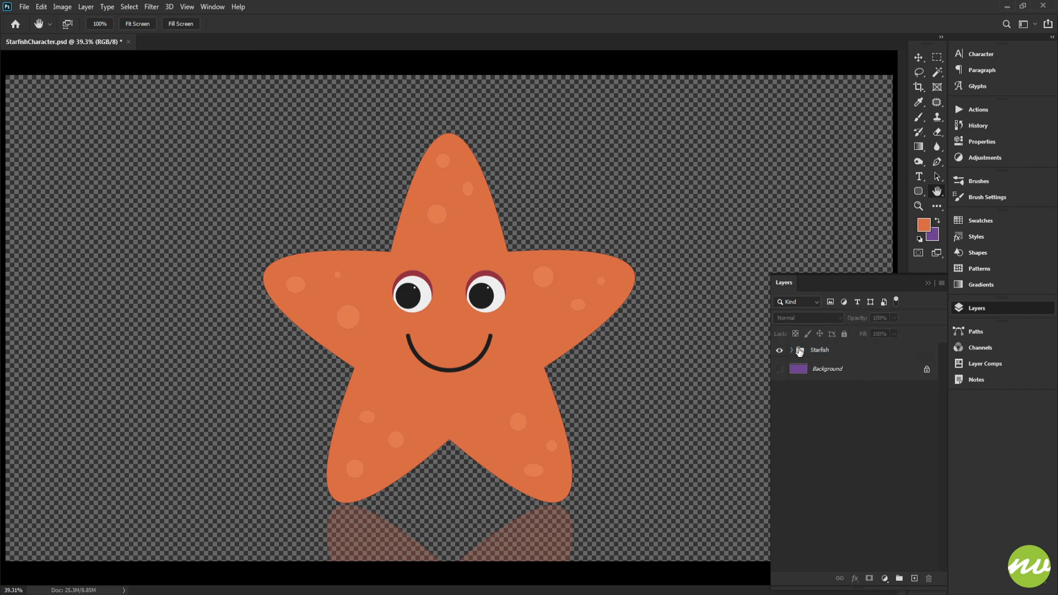
pyautogui.click(835, 354)
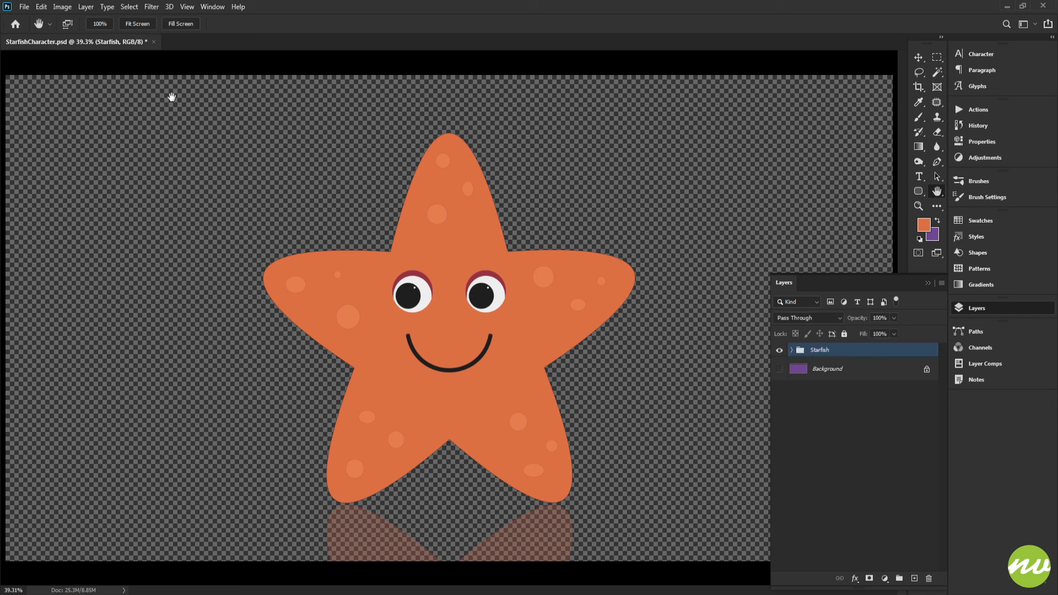
pyautogui.click(41, 7)
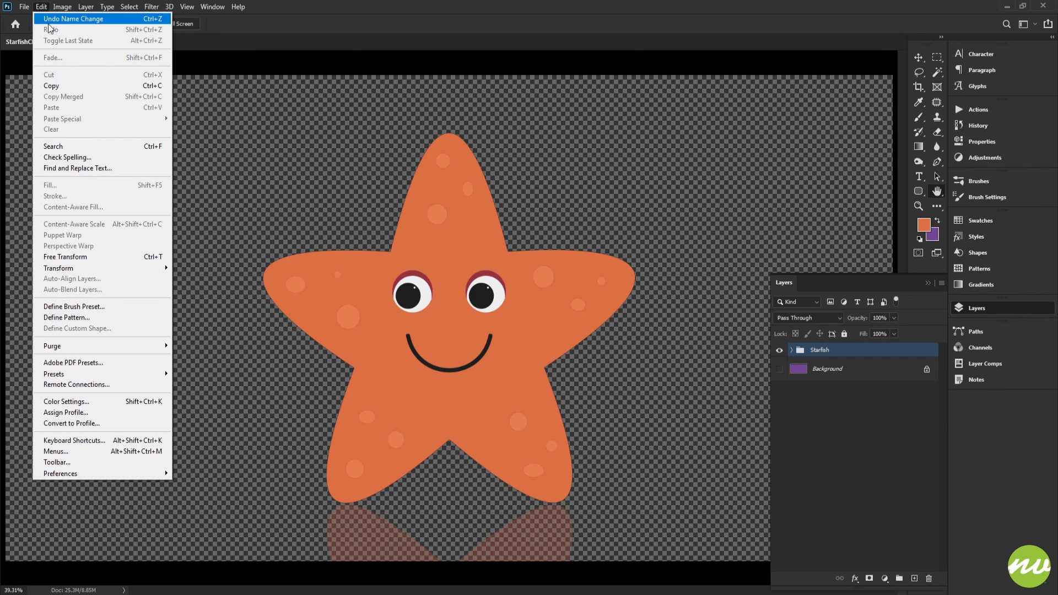
pyautogui.click(97, 308)
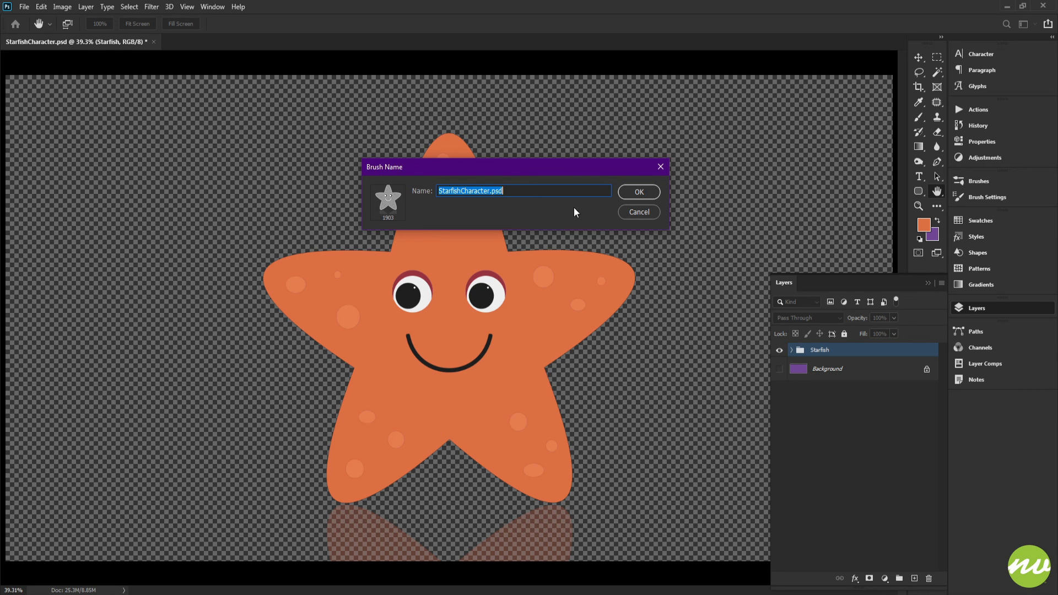
pyautogui.click(636, 213)
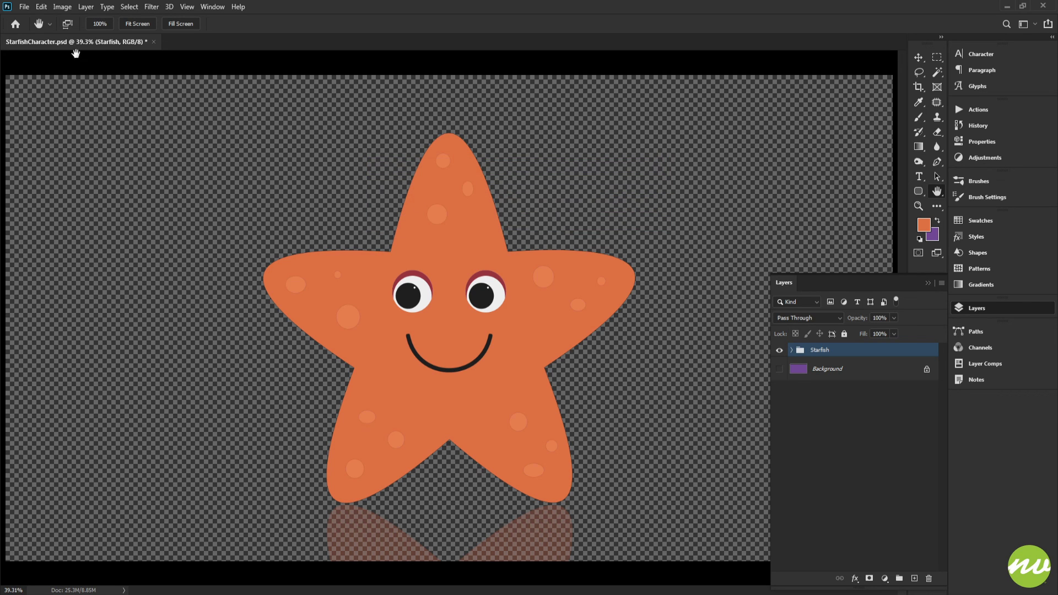
pyautogui.click(780, 369)
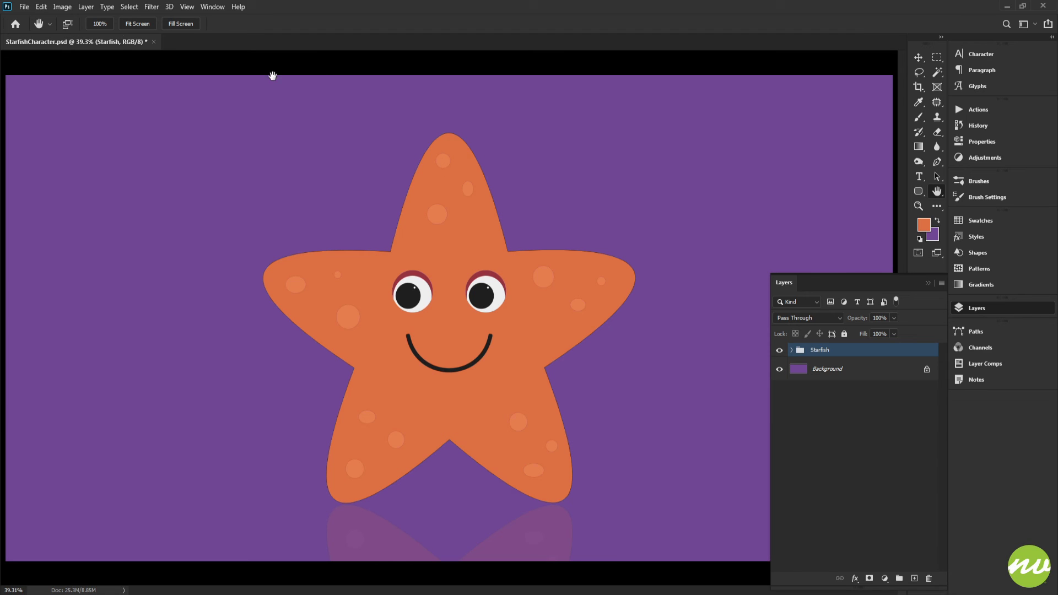
# Step: Define a pattern named StarfishCharacter.psd from the full artwork and hide the Background layer
pyautogui.click(33, 8)
pyautogui.click(105, 316)
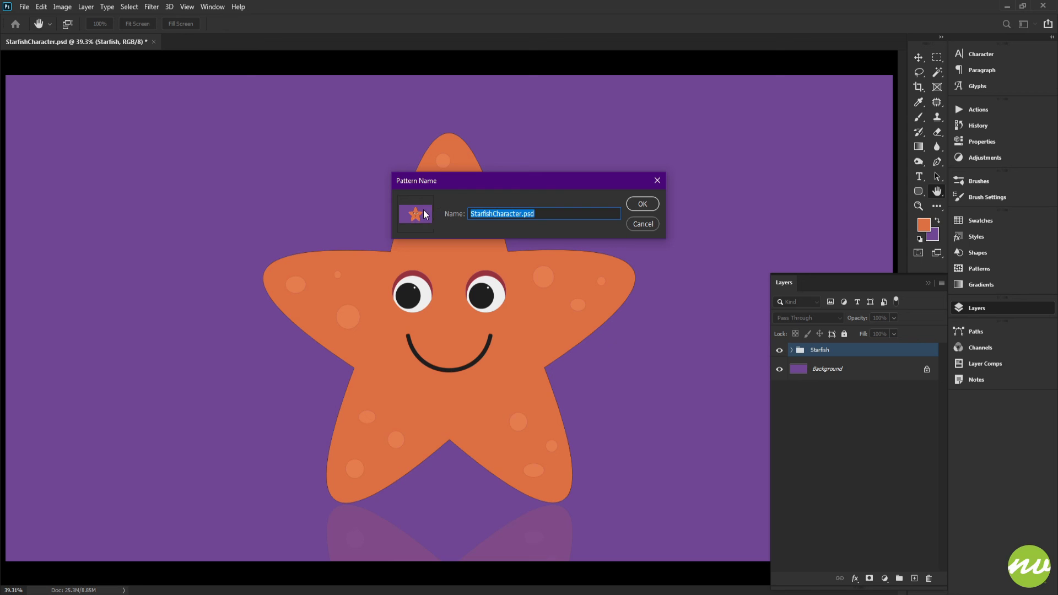
pyautogui.press('Return')
pyautogui.click(780, 369)
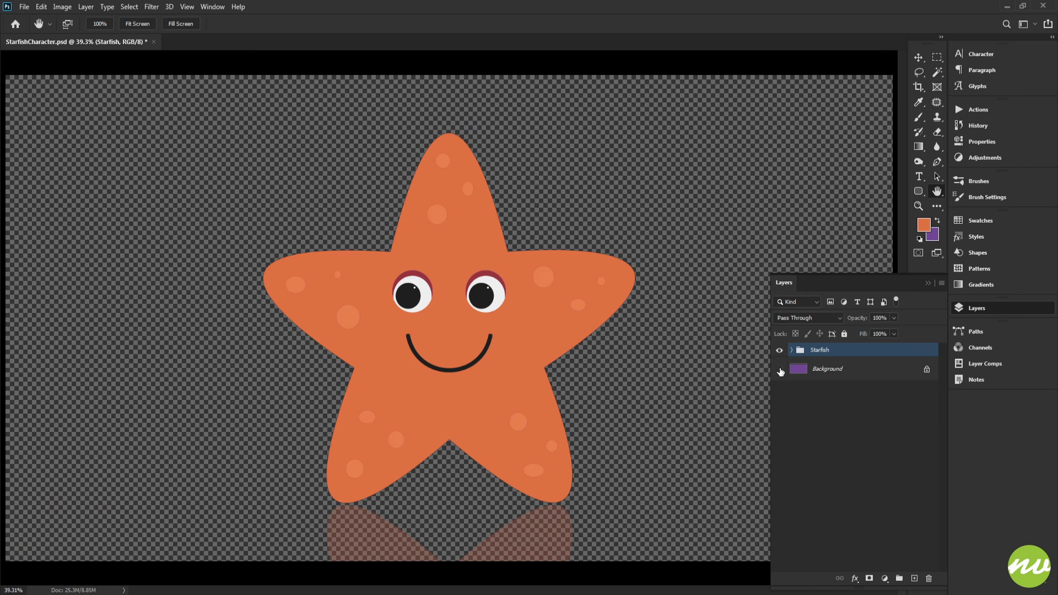
# Step: Define a pattern named StarfishCharacter.psd from the starfish on transparency, and show the Background layer again
pyautogui.click(40, 7)
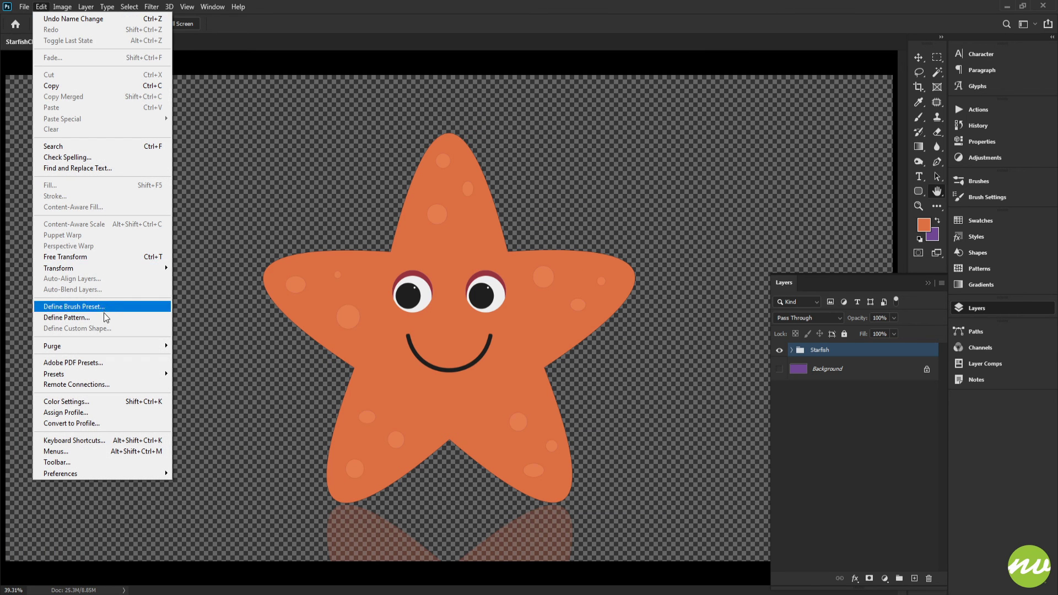
pyautogui.click(104, 317)
pyautogui.press('Return')
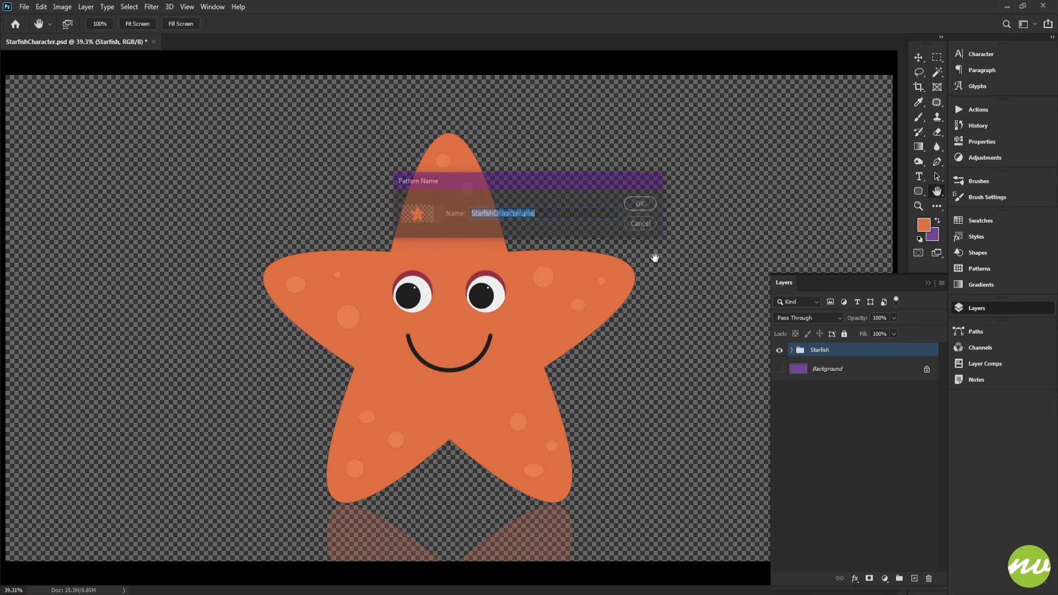
pyautogui.click(779, 369)
# Step: Define a custom shape from the Star layer in the Character group, keeping the suggested name
pyautogui.click(791, 350)
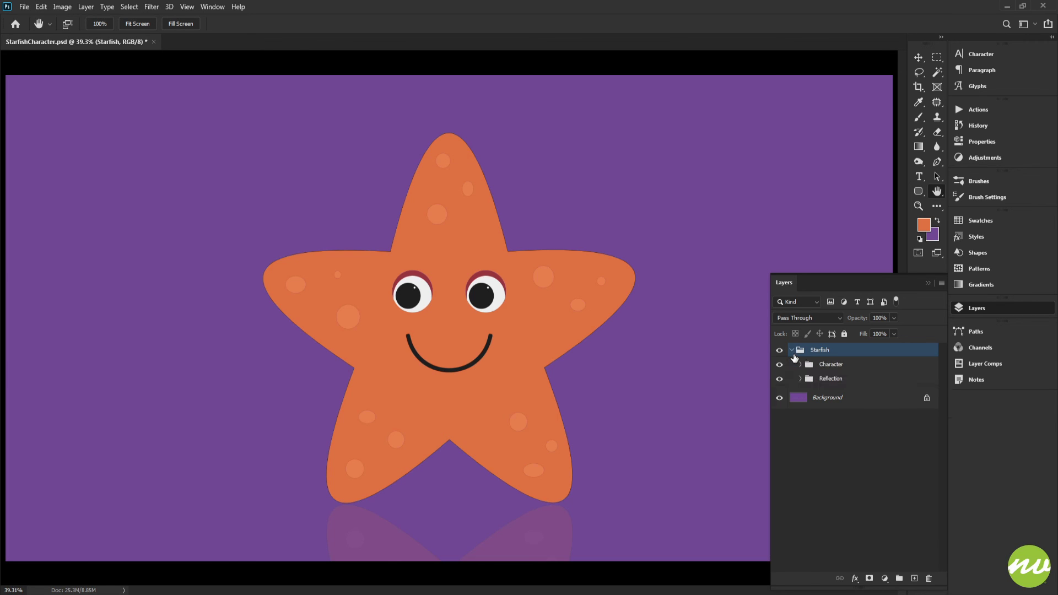
pyautogui.press('u')
pyautogui.click(800, 364)
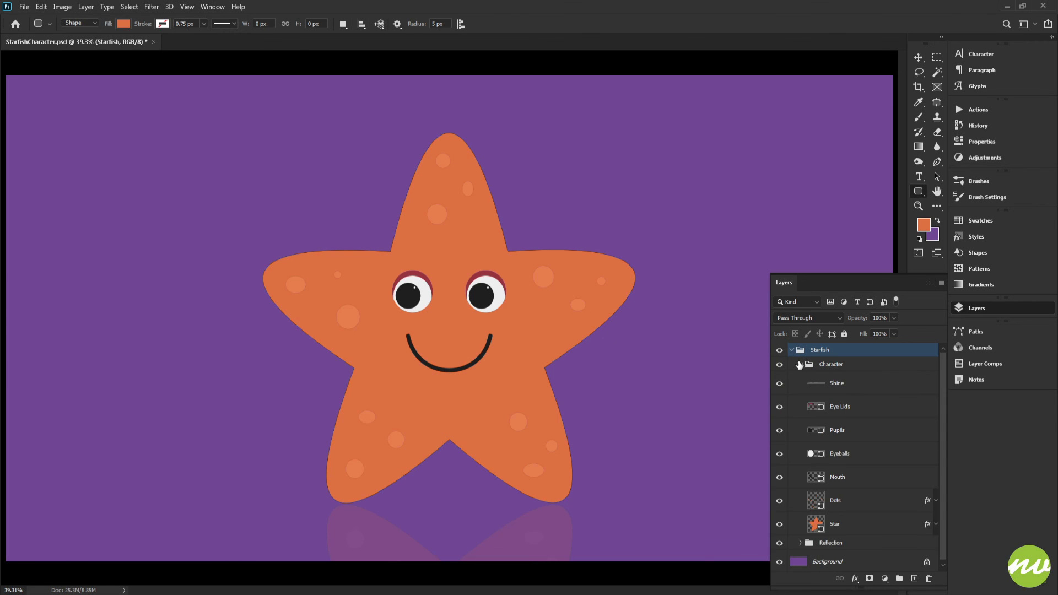
pyautogui.click(835, 524)
pyautogui.rightClick(537, 332)
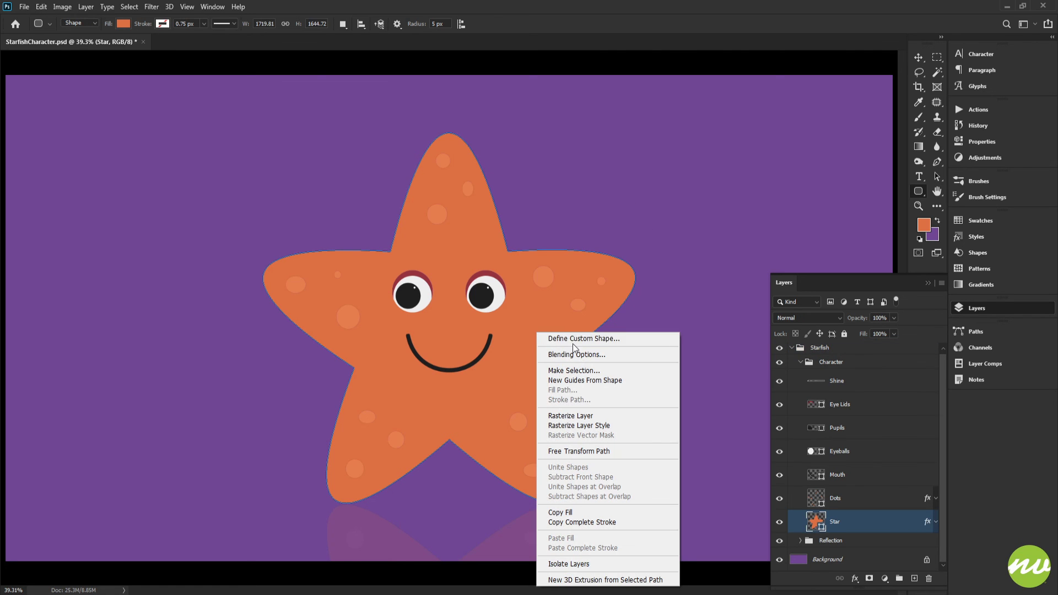
pyautogui.click(562, 337)
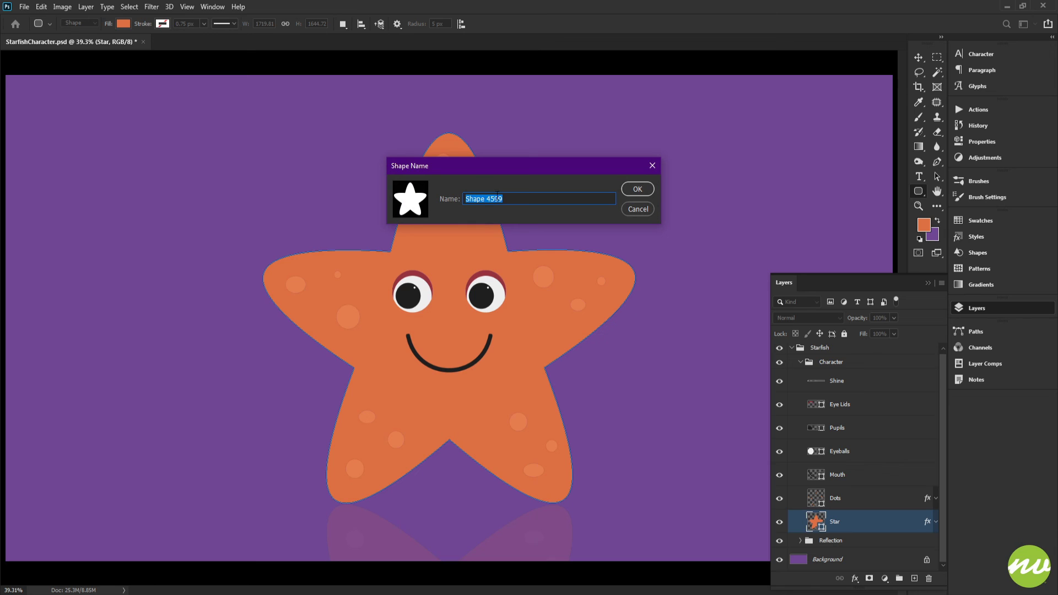
pyautogui.press('Return')
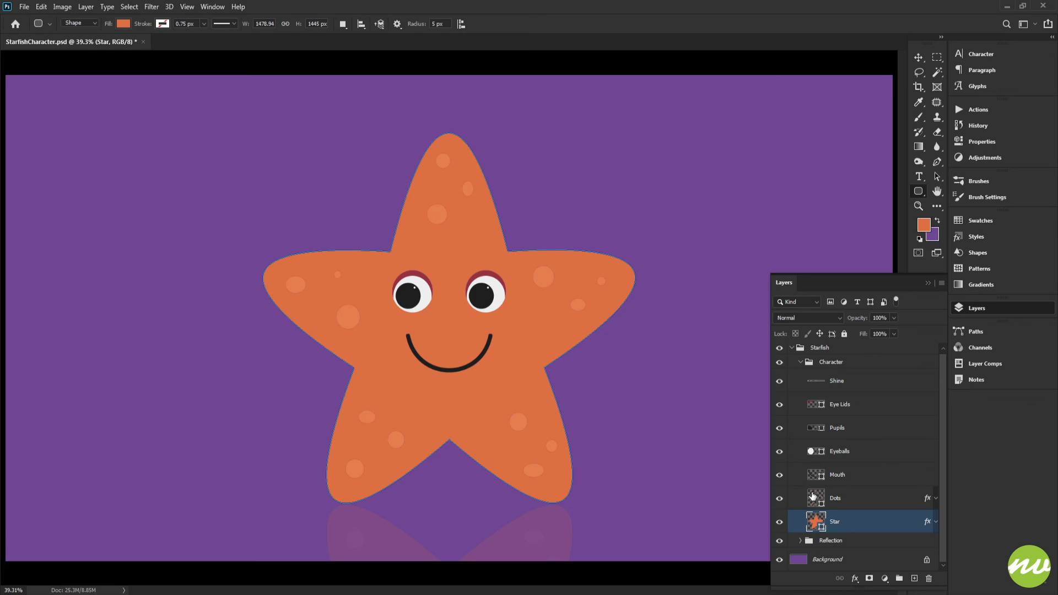
# Step: Define a custom shape from the Dots layer, keeping the suggested name Shape 4599
pyautogui.hotkey('alt', ']')
pyautogui.rightClick(550, 283)
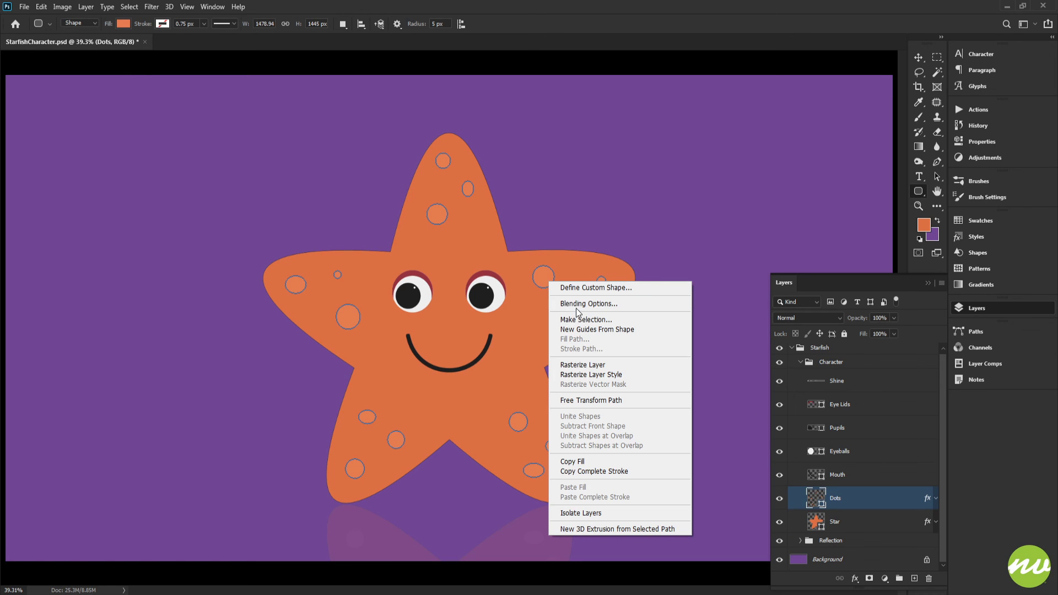
pyautogui.click(577, 292)
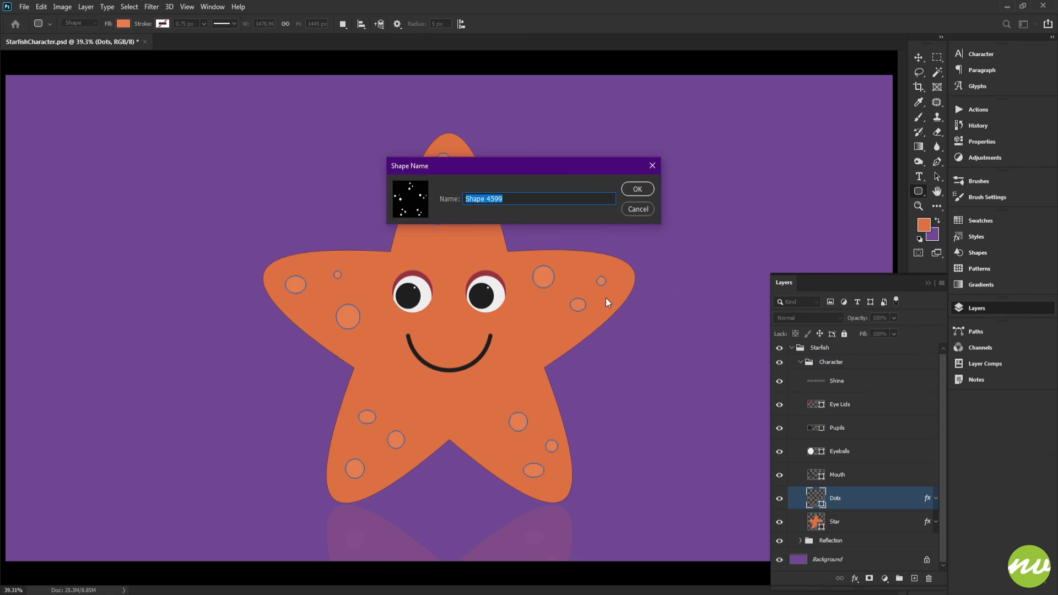
pyautogui.press('Return')
pyautogui.hotkey('alt', ']')
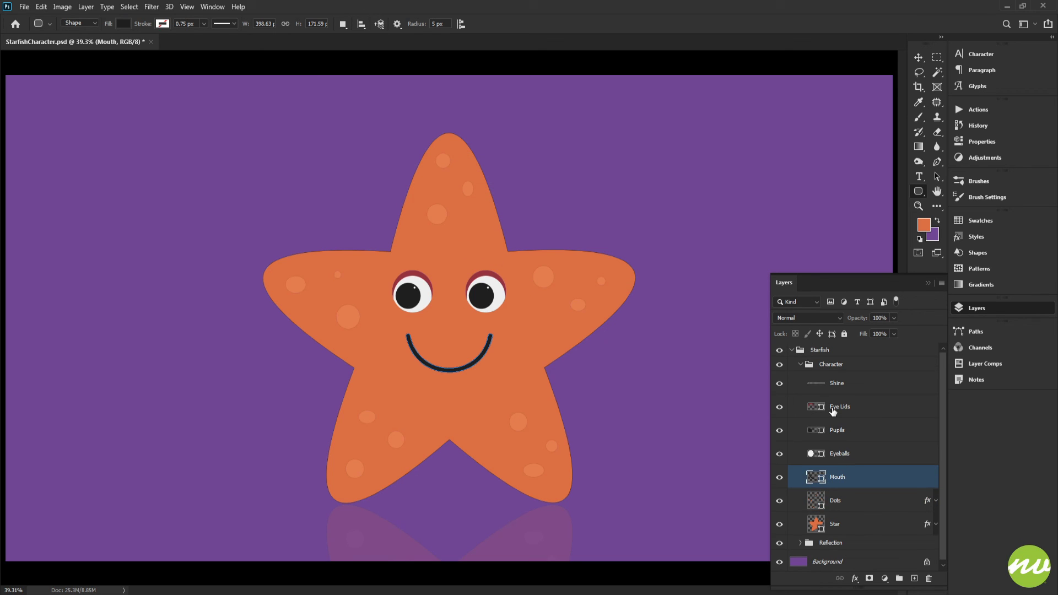
# Step: Collapse the Character group, switch to the Hand tool and select the Starfish group
pyautogui.click(801, 366)
pyautogui.press('h')
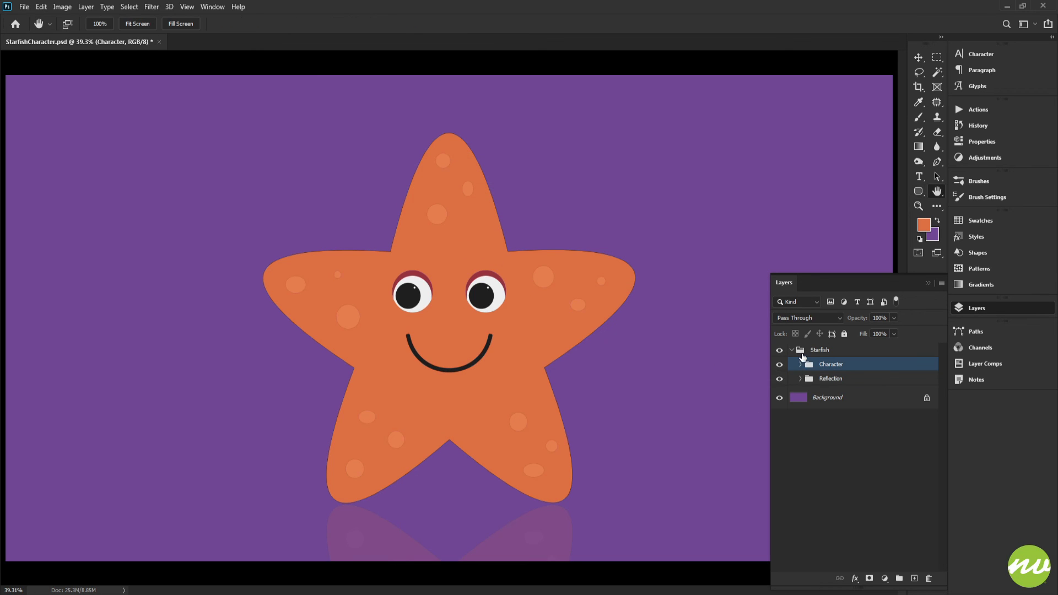
pyautogui.click(815, 351)
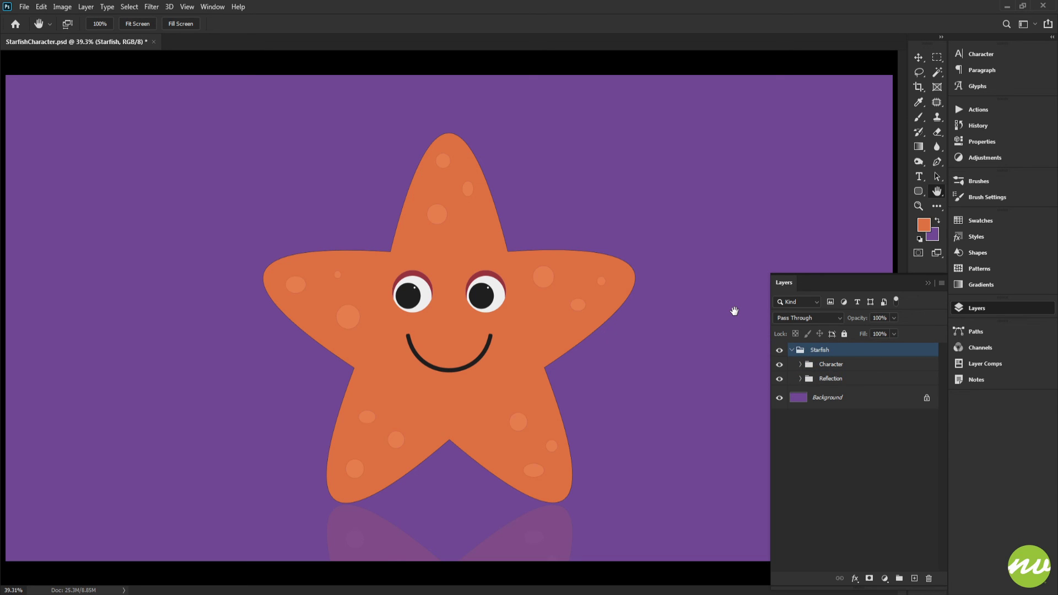